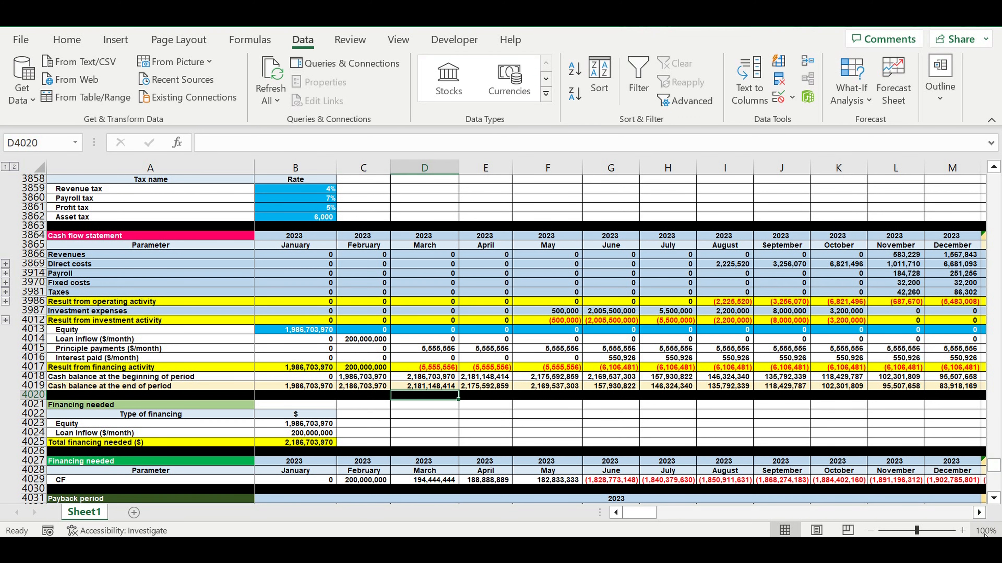
# - Examine the results from operating activity in the cash flow statement from August 2023 through April 2024
pyautogui.click(981, 517)
pyautogui.click(981, 517)
pyautogui.click(981, 517)
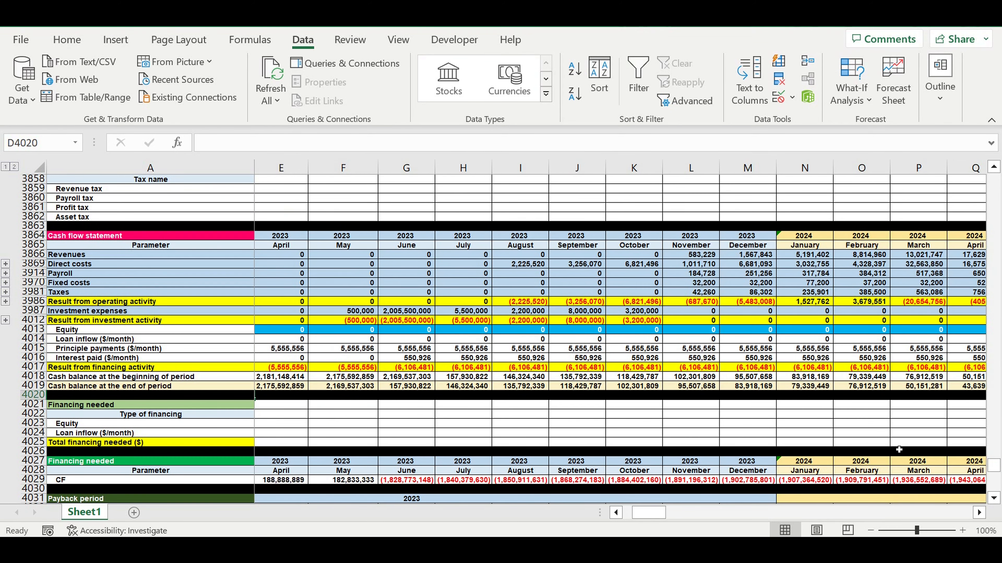
pyautogui.moveTo(533, 301); pyautogui.dragTo(751, 303)
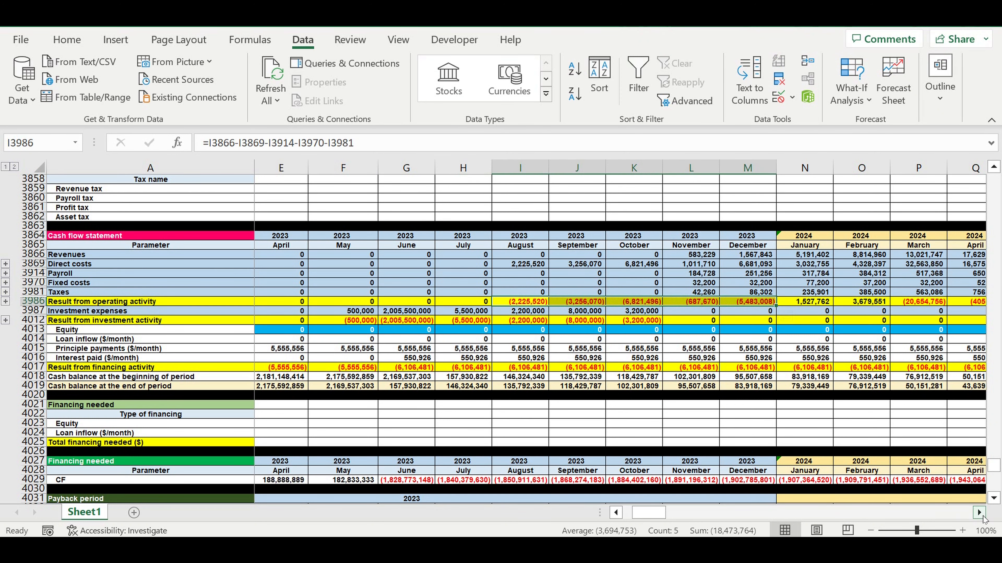
pyautogui.click(980, 512)
pyautogui.click(979, 513)
pyautogui.click(979, 513)
pyautogui.moveTo(730, 304); pyautogui.dragTo(795, 309)
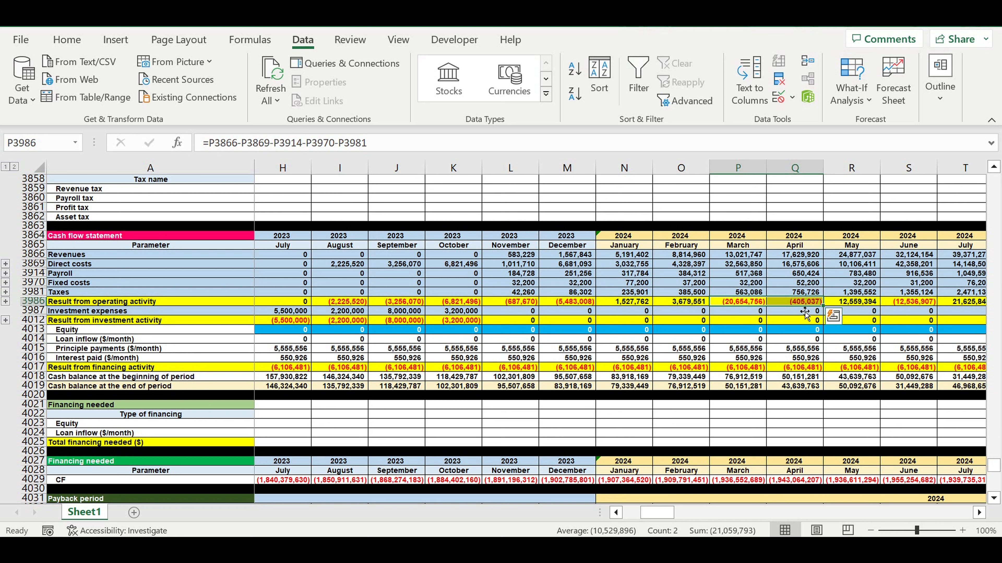
pyautogui.moveTo(808, 304); pyautogui.dragTo(350, 303)
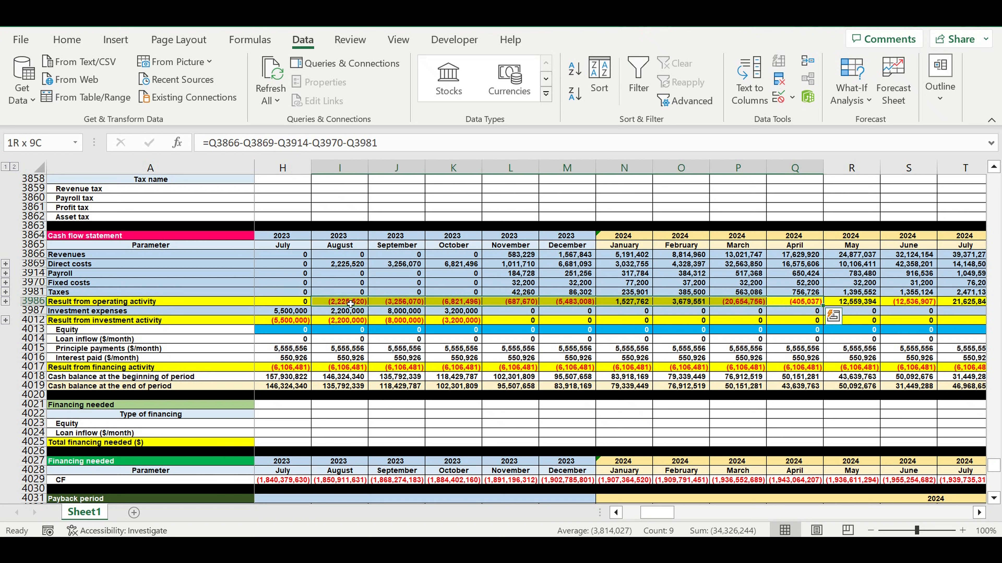
pyautogui.click(468, 278)
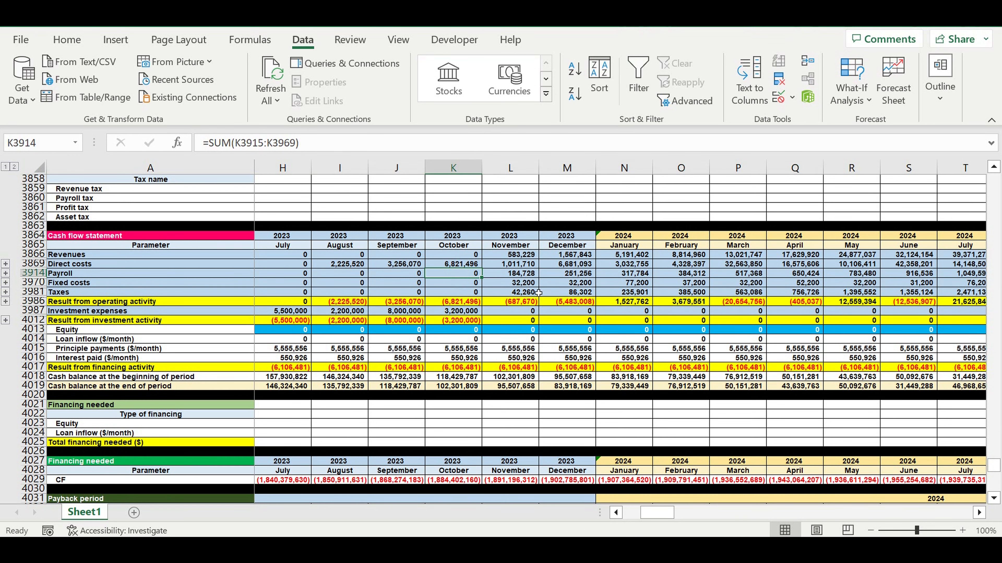
# - Inspect the January 2023 equity formula and the cash flow statement's January to October 2023 columns, including the September direct costs
pyautogui.moveTo(670, 514); pyautogui.dragTo(633, 519)
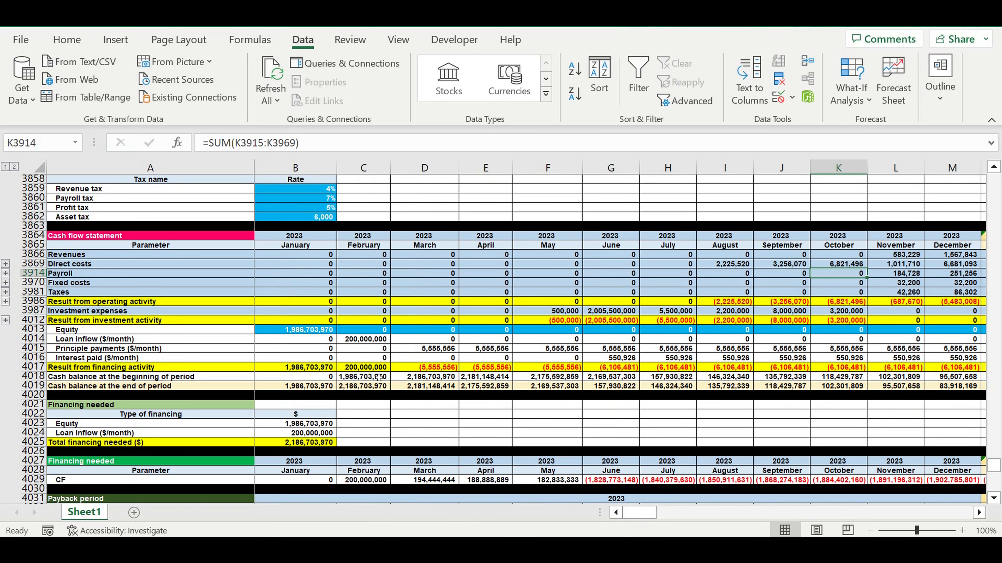
pyautogui.click(311, 330)
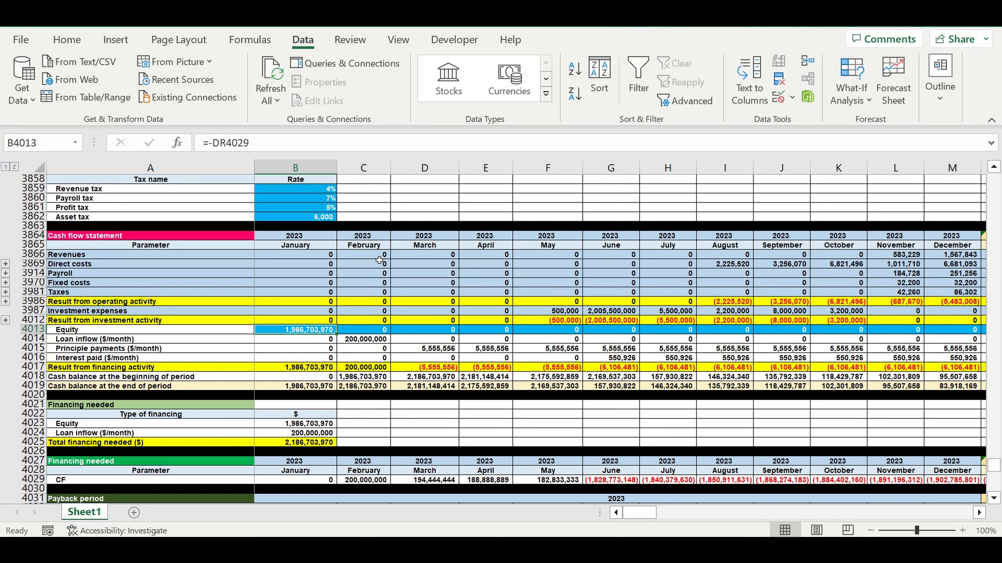
pyautogui.click(314, 240)
pyautogui.moveTo(314, 168); pyautogui.dragTo(855, 191)
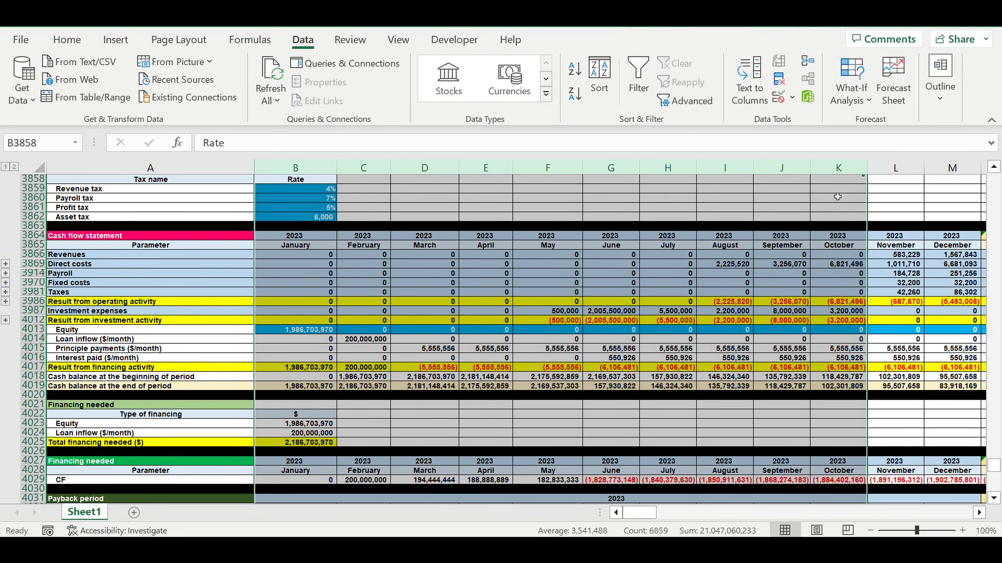
pyautogui.click(773, 265)
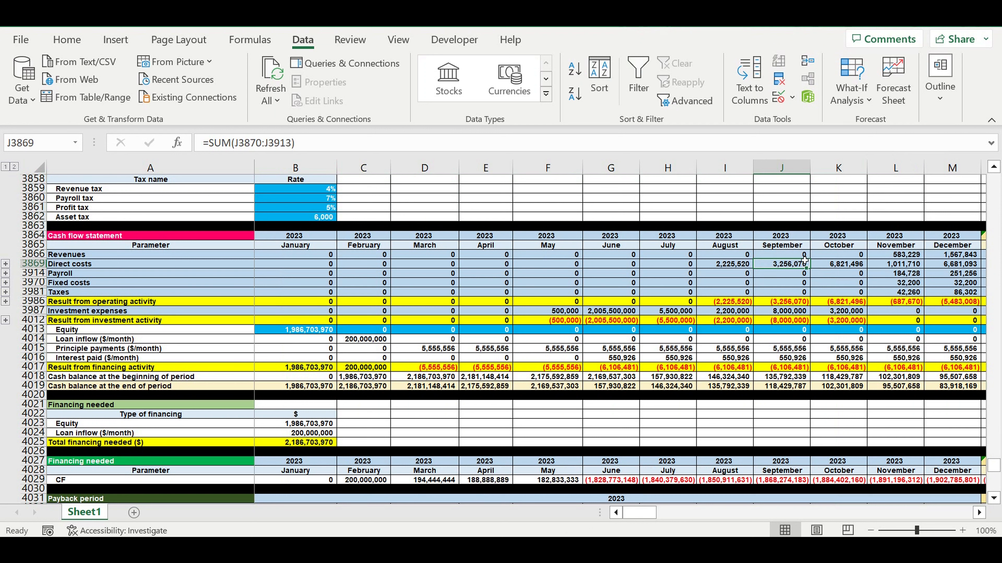
pyautogui.click(762, 292)
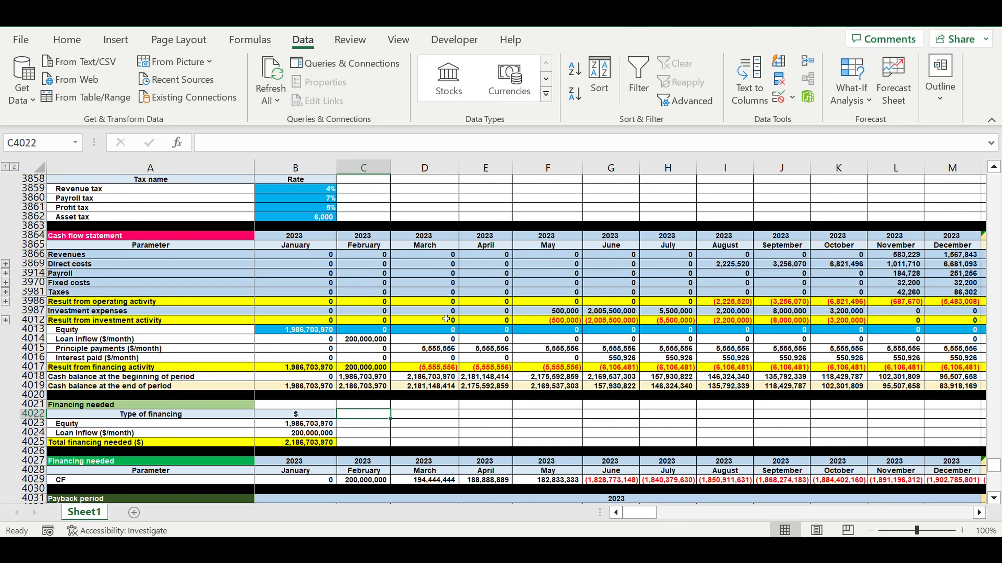
pyautogui.click(453, 329)
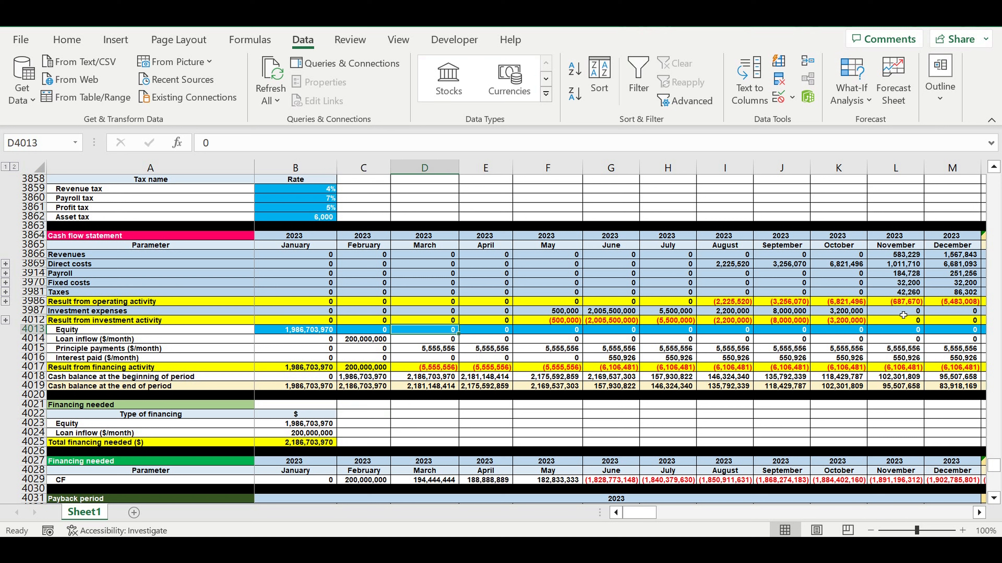
# - Review the model's start year at the beginning of the sheet and the names and statuses of Product A and Product B
pyautogui.moveTo(994, 472); pyautogui.dragTo(994, 182)
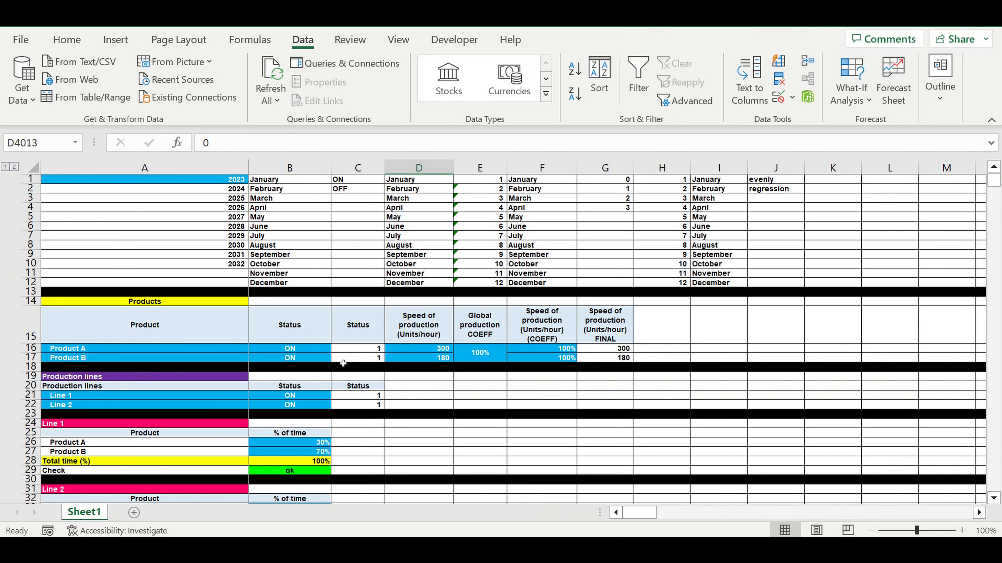
pyautogui.click(152, 181)
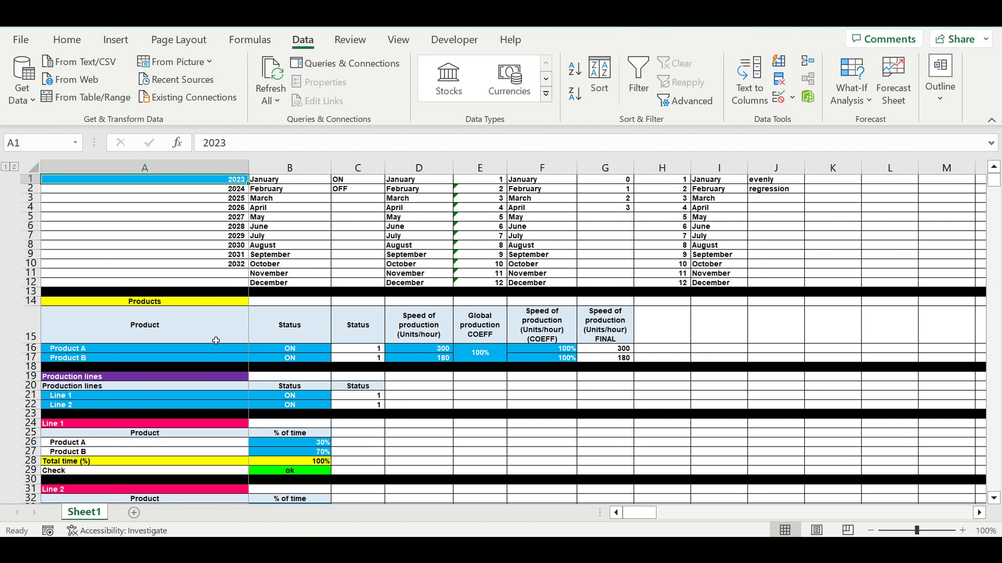
pyautogui.moveTo(156, 348); pyautogui.dragTo(164, 360)
pyautogui.click(293, 348)
pyautogui.click(298, 359)
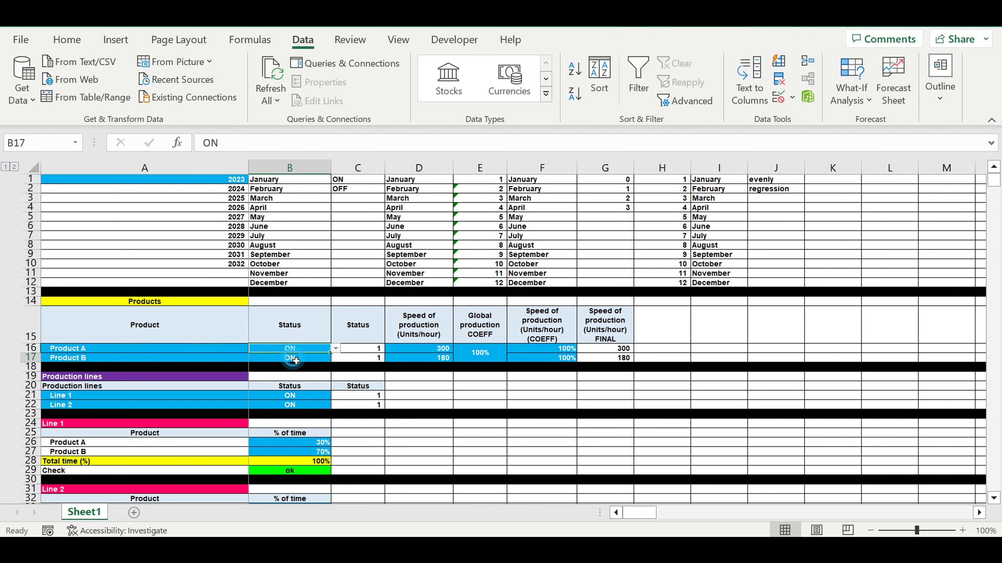
# - Review the production line names and statuses, and the share of time each product takes on Line 1 and Line 2
pyautogui.moveTo(189, 396); pyautogui.dragTo(187, 408)
pyautogui.click(322, 399)
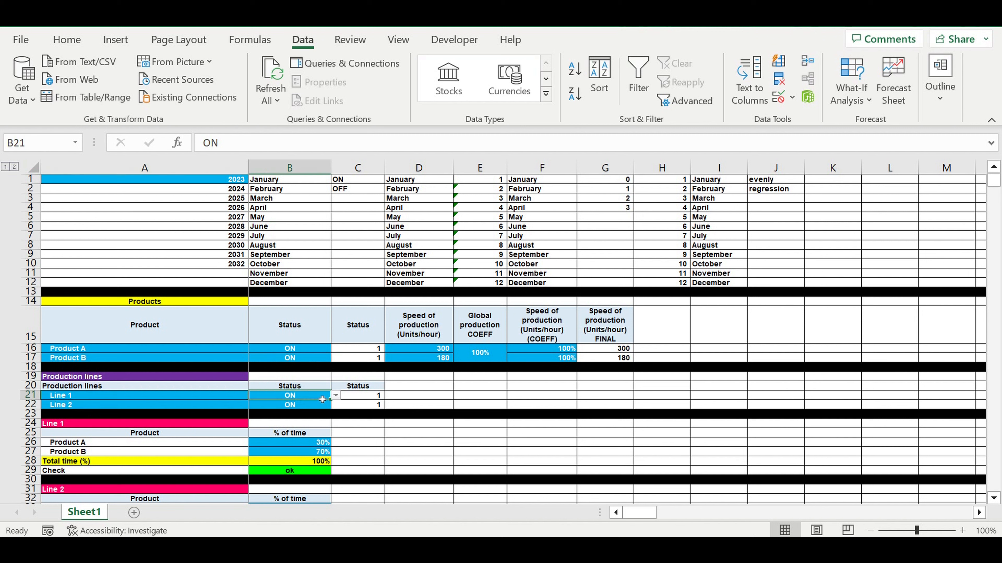
pyautogui.click(336, 396)
pyautogui.click(336, 396)
pyautogui.scroll(-4, 404, 410)
pyautogui.moveTo(309, 396); pyautogui.dragTo(308, 406)
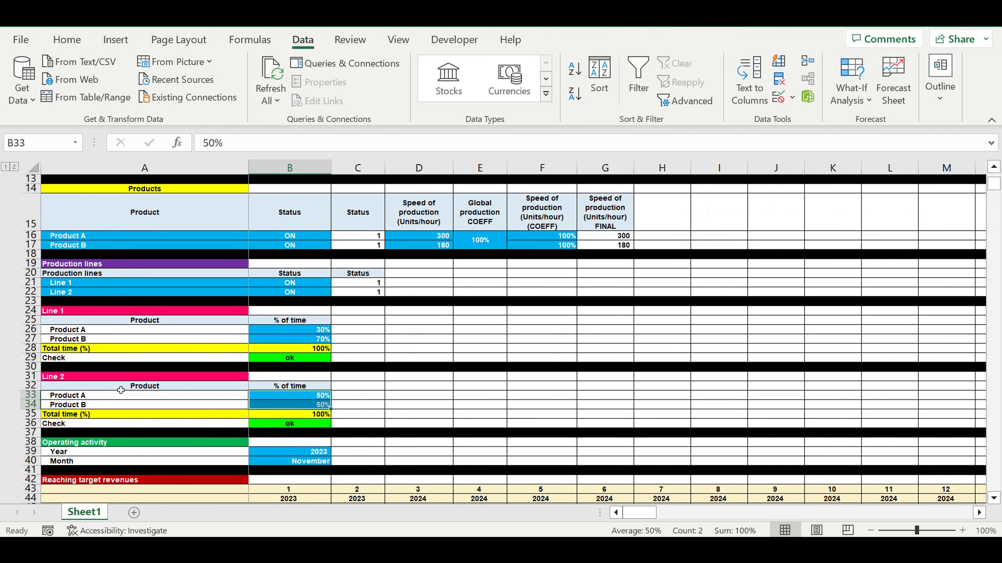
pyautogui.click(86, 314)
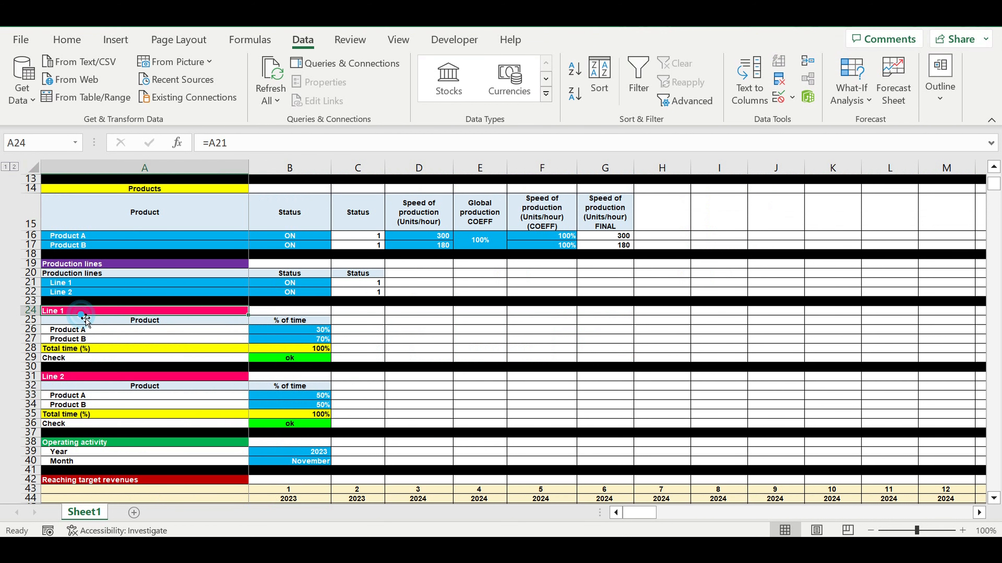
pyautogui.click(85, 378)
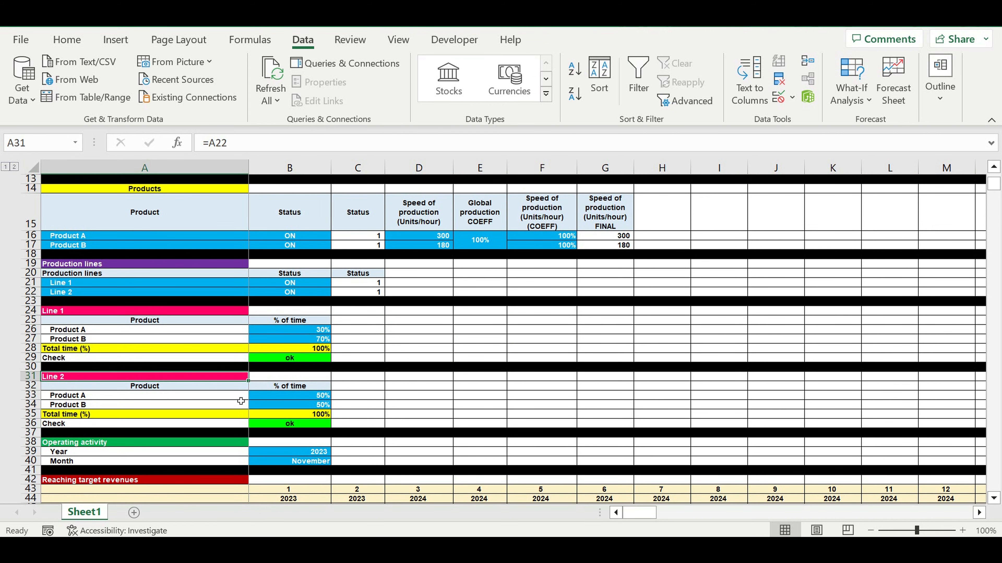
# - Review the operating activity start year and month, and the monthly percentages and date headers for reaching target revenues
pyautogui.scroll(-4, 257, 385)
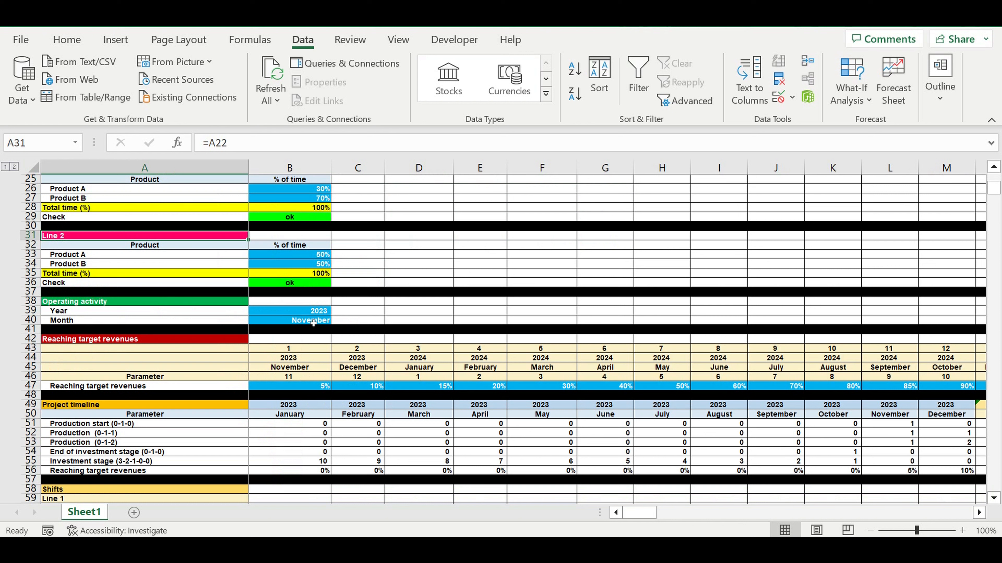
pyautogui.moveTo(307, 312); pyautogui.dragTo(307, 321)
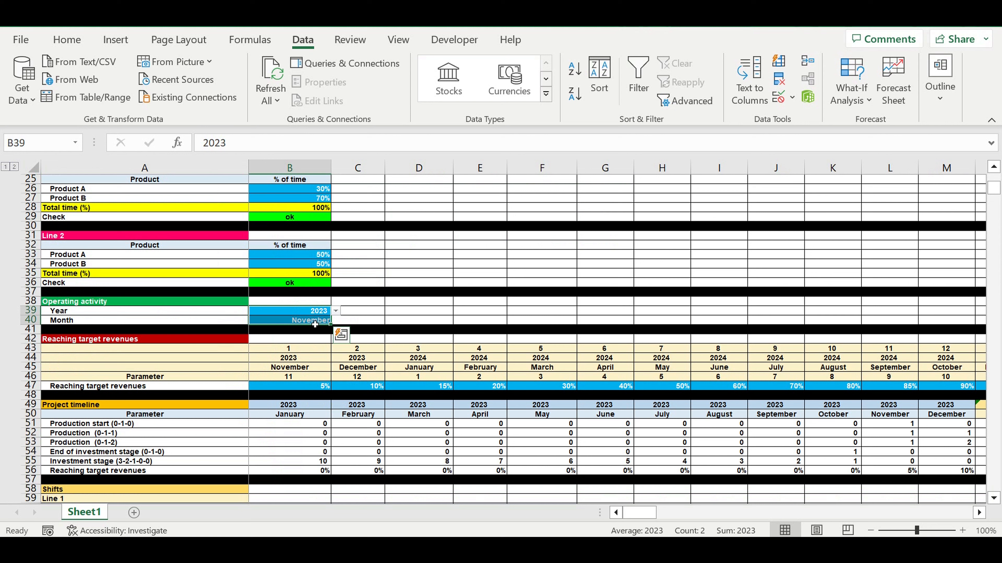
pyautogui.click(315, 322)
pyautogui.moveTo(317, 312); pyautogui.dragTo(319, 324)
pyautogui.moveTo(316, 389); pyautogui.dragTo(879, 388)
pyautogui.moveTo(651, 518); pyautogui.dragTo(603, 518)
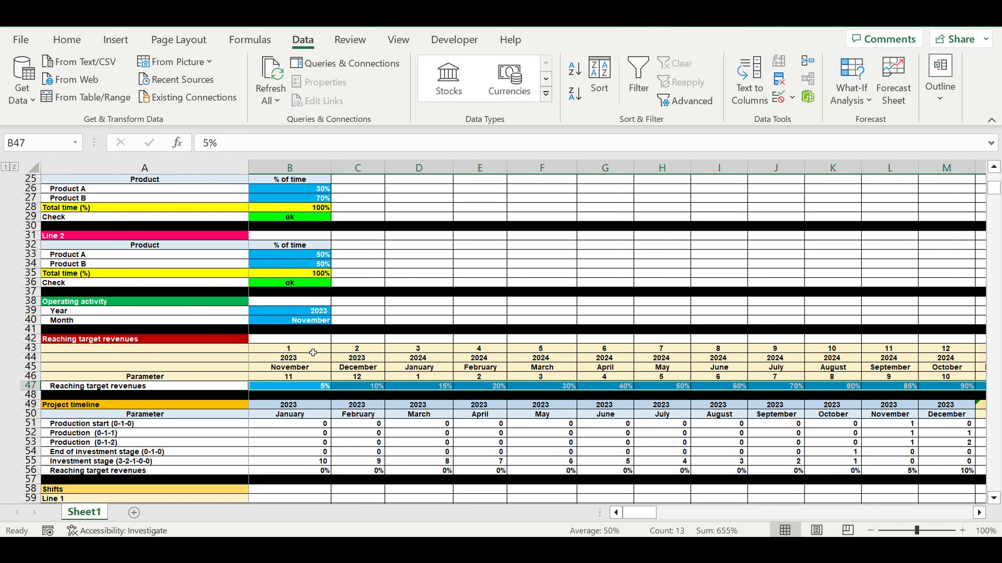
pyautogui.moveTo(318, 349); pyautogui.dragTo(318, 367)
pyautogui.moveTo(316, 312); pyautogui.dragTo(315, 320)
pyautogui.moveTo(300, 359); pyautogui.dragTo(303, 371)
# - Review the shift statuses and months of operating activity for the Line 1 and Line 2 shifts
pyautogui.scroll(-8, 421, 370)
pyautogui.scroll(-1, 422, 370)
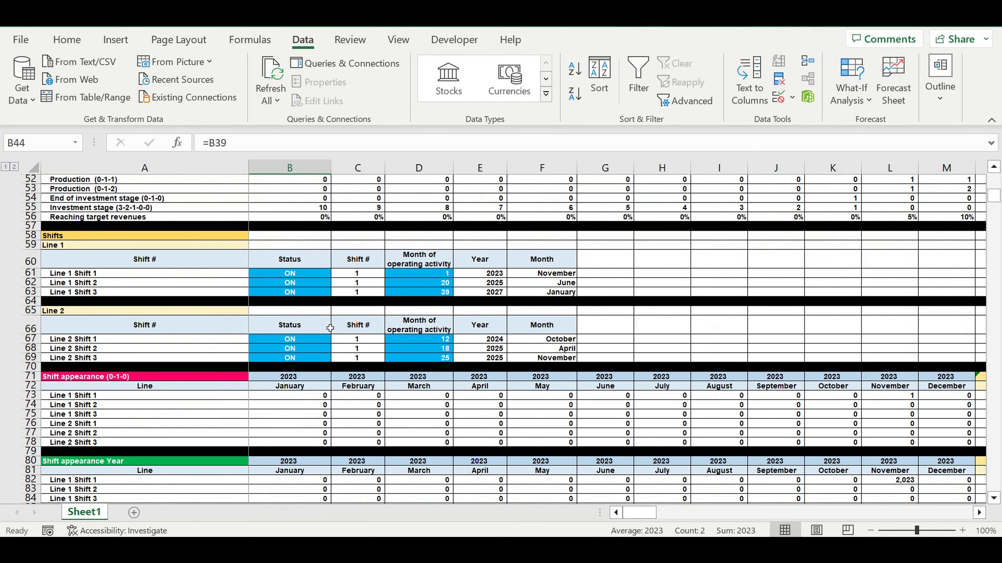
pyautogui.click(162, 232)
pyautogui.moveTo(290, 261); pyautogui.dragTo(292, 292)
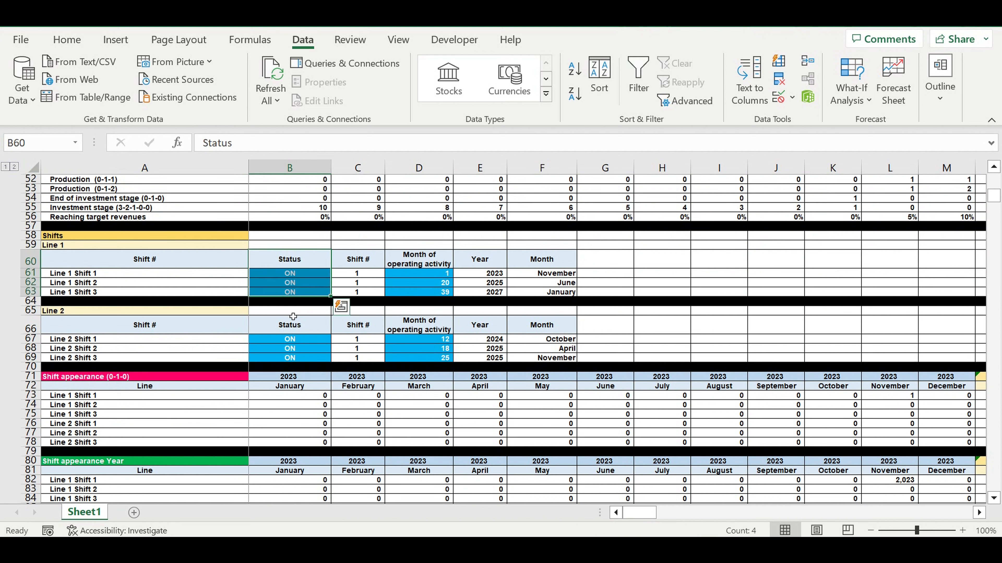
pyautogui.moveTo(297, 340); pyautogui.dragTo(296, 357)
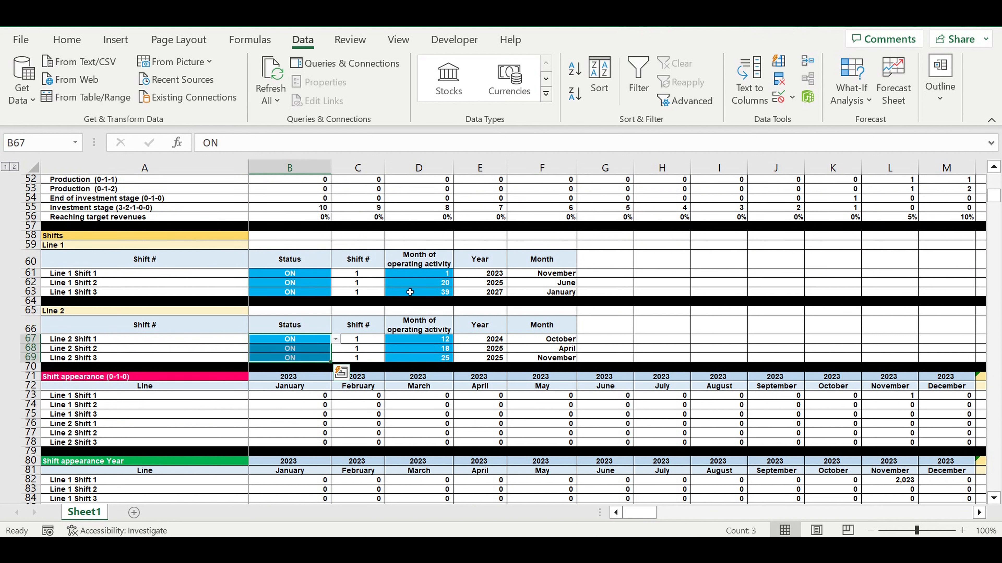
pyautogui.moveTo(430, 273); pyautogui.dragTo(434, 294)
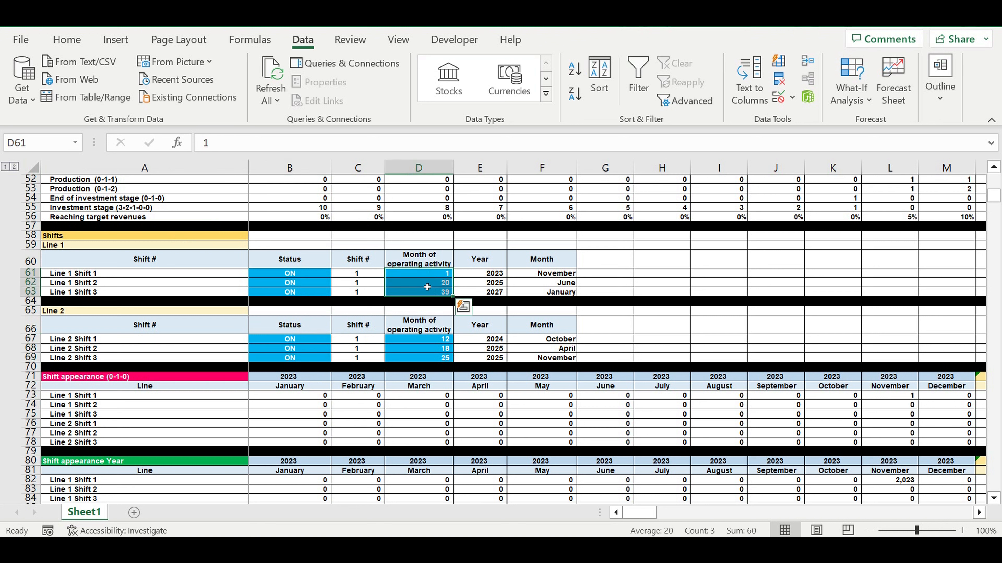
pyautogui.click(424, 287)
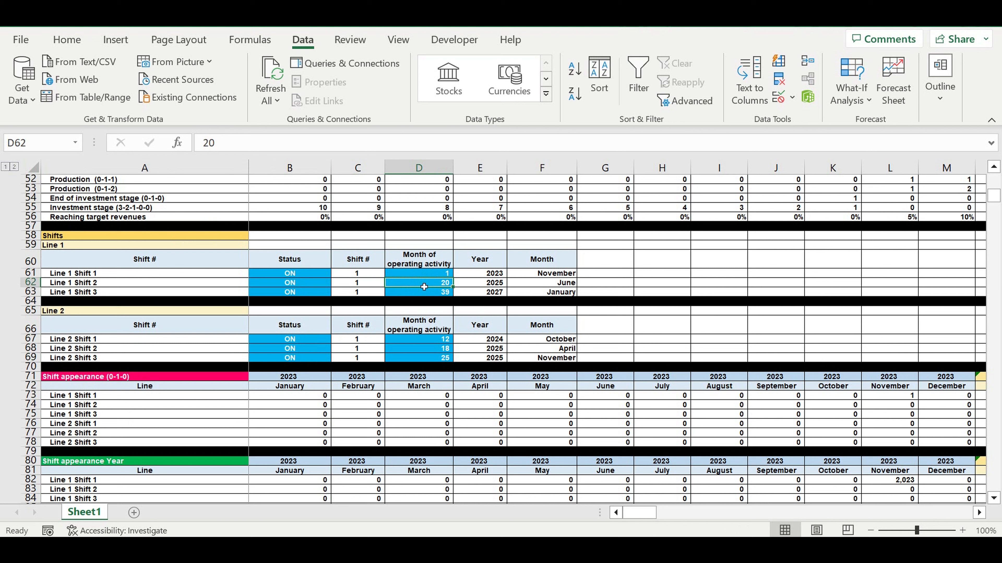
pyautogui.click(301, 285)
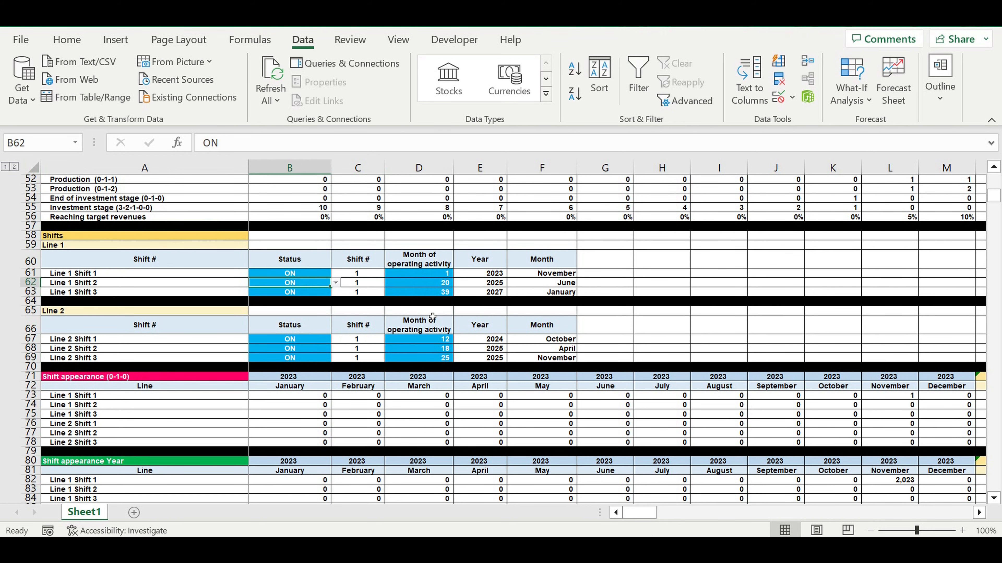
pyautogui.click(435, 349)
# - Review the shift duration and the workdays per month for all twelve months of the typical year
pyautogui.scroll(-15, 484, 364)
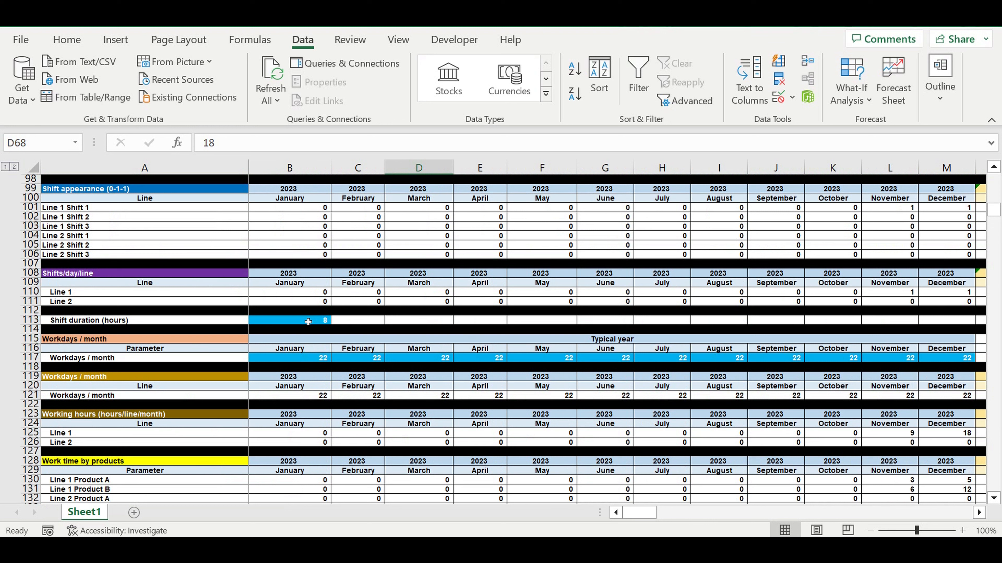
pyautogui.click(308, 322)
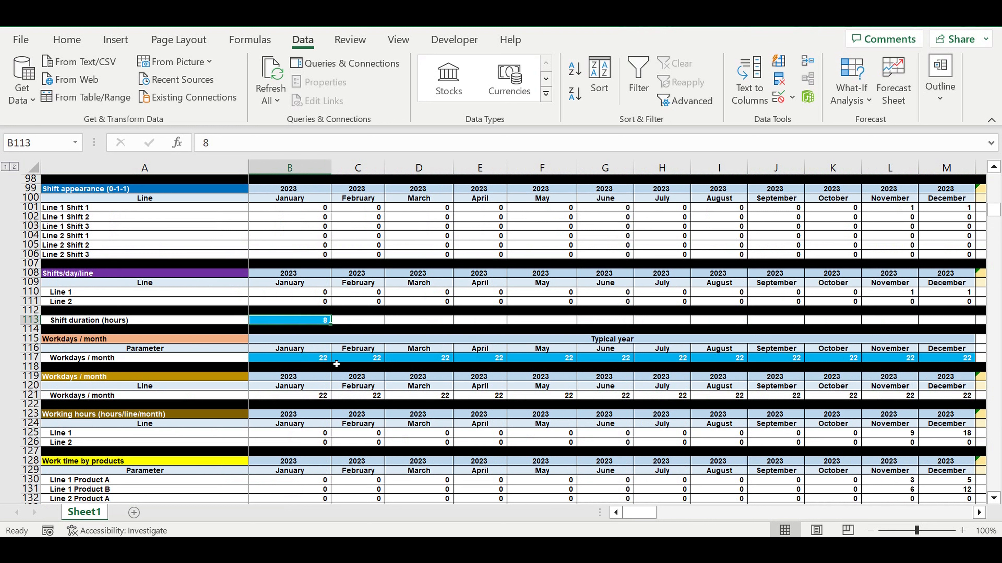
pyautogui.click(310, 361)
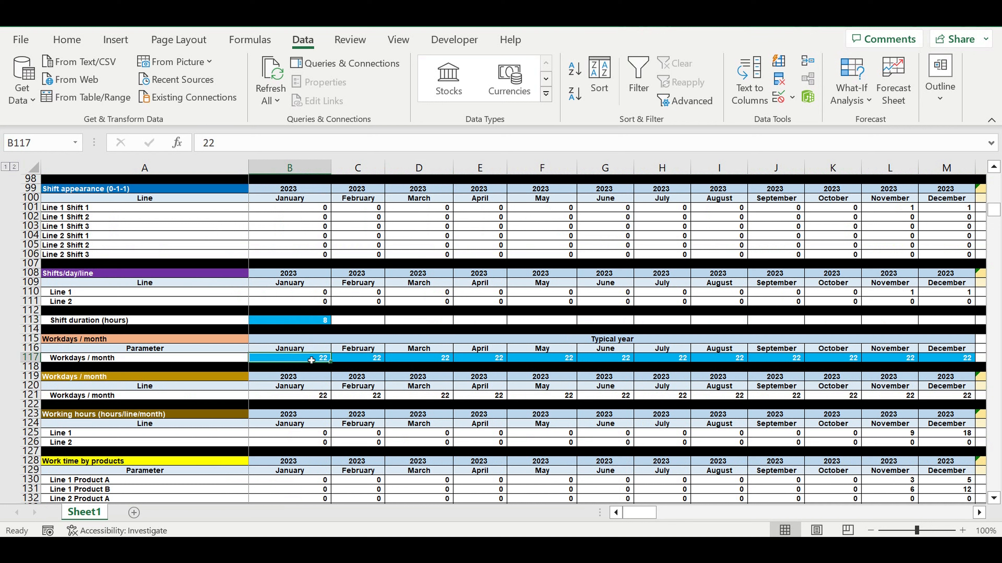
pyautogui.moveTo(314, 361); pyautogui.dragTo(950, 361)
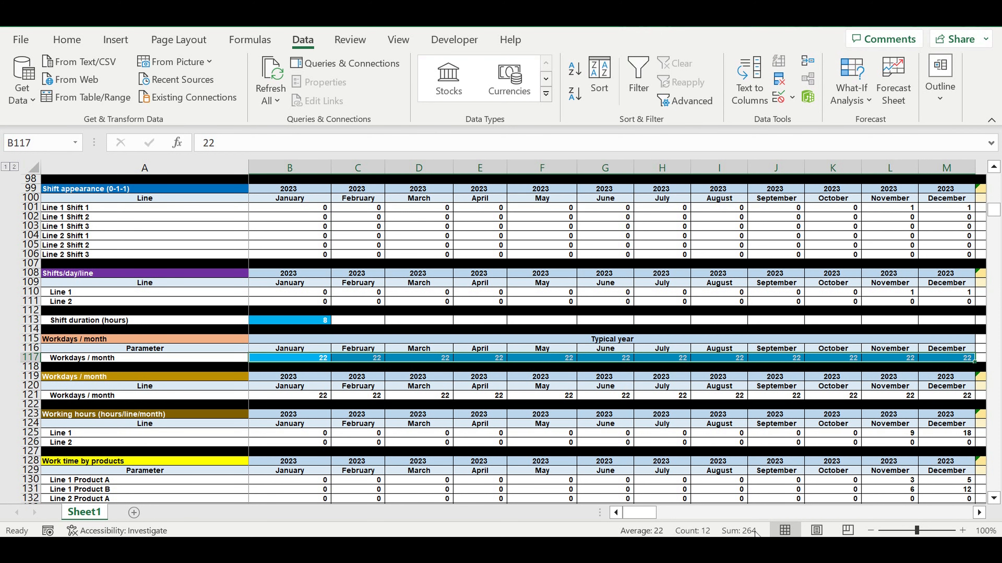
# - Review the direct costs library with its prices and coefficients, and the direct cost items assigned to Product A
pyautogui.scroll(-14, 587, 453)
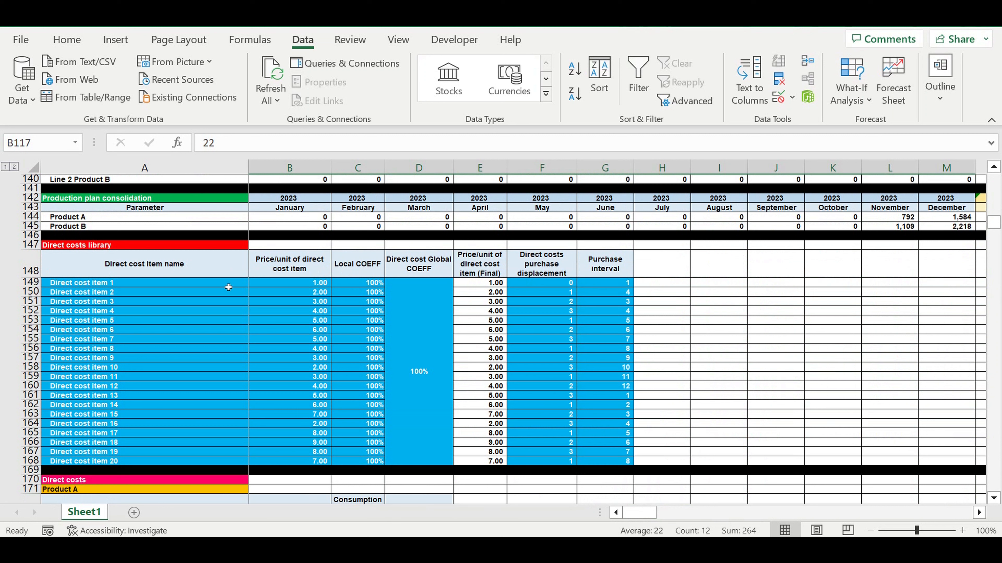
pyautogui.moveTo(228, 287); pyautogui.dragTo(426, 437)
pyautogui.scroll(-9, 306, 395)
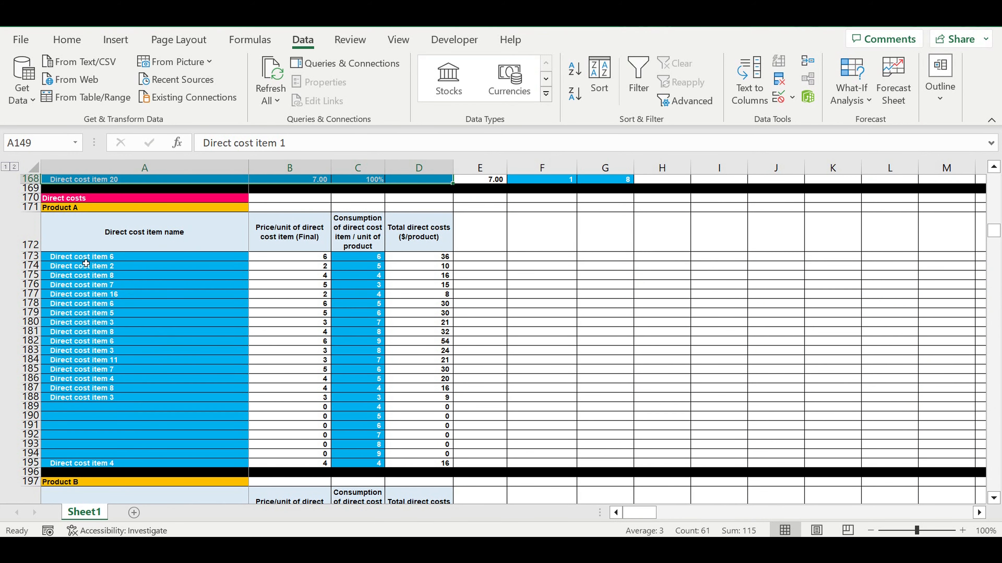
pyautogui.moveTo(86, 257); pyautogui.dragTo(86, 379)
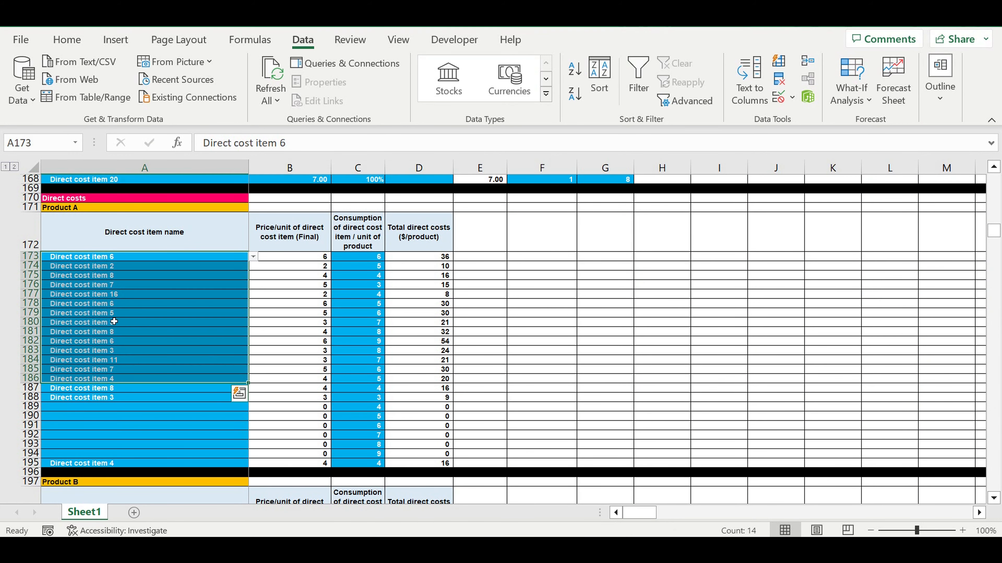
pyautogui.click(87, 211)
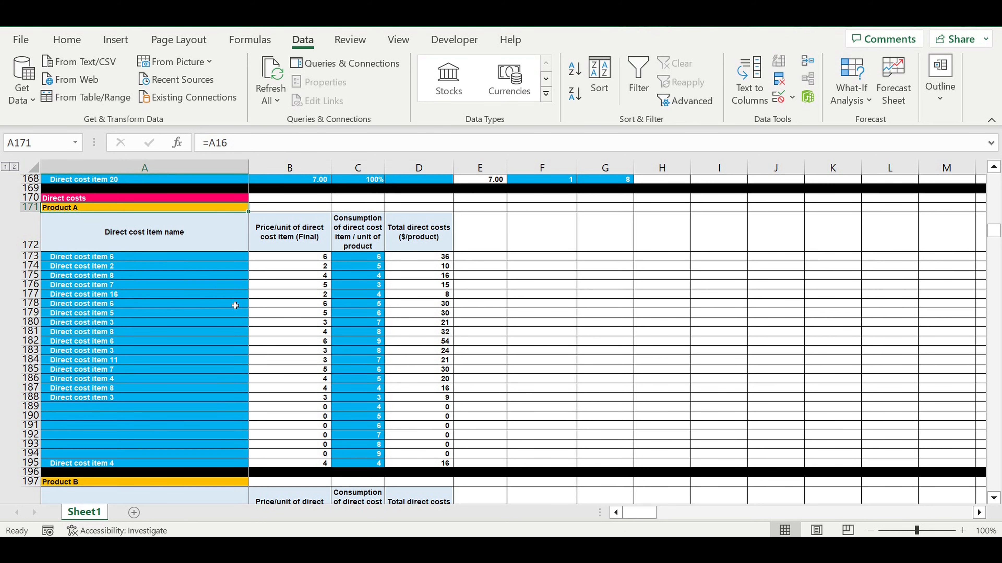
# - Review the direct cost items assigned to Product B and the monthly raw materials and purchasing cycle tables
pyautogui.scroll(-5, 233, 316)
pyautogui.scroll(-2, 177, 325)
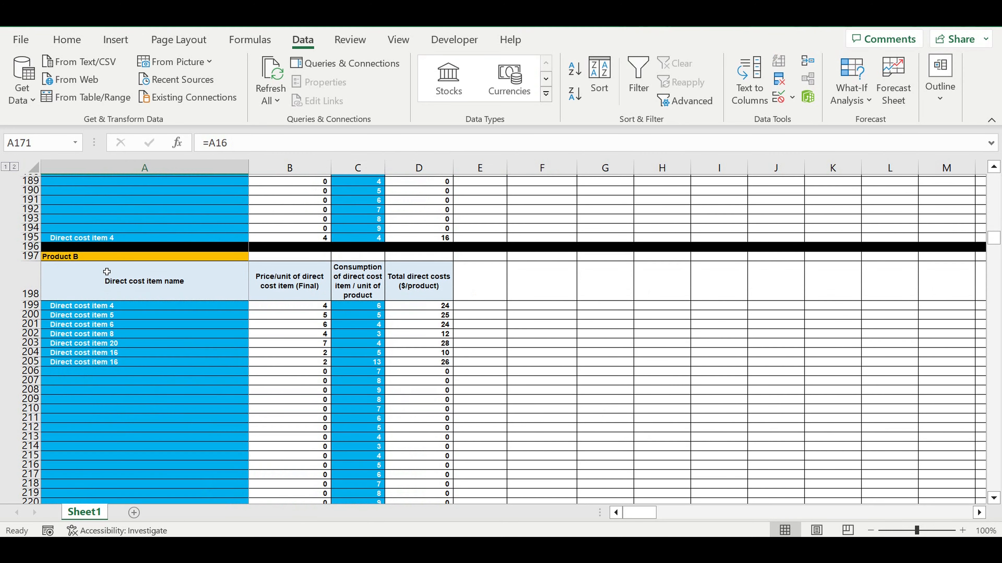
pyautogui.click(104, 260)
pyautogui.scroll(-7, 219, 392)
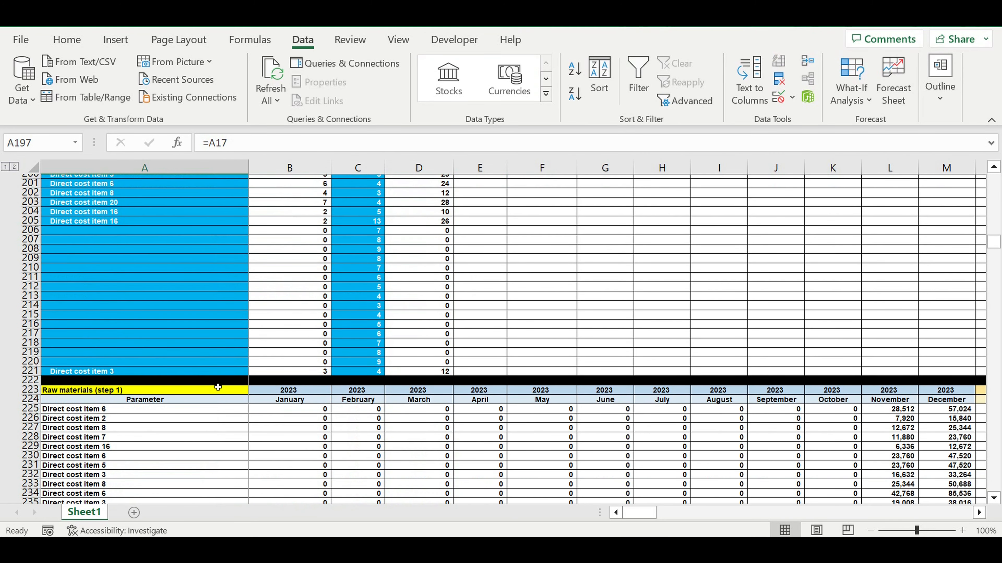
pyautogui.scroll(-20, 220, 390)
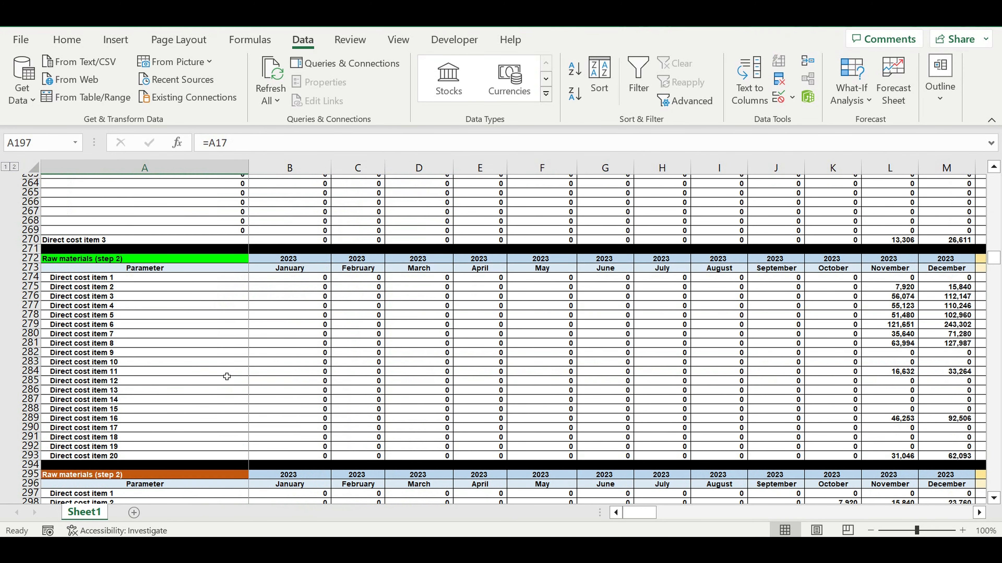
pyautogui.scroll(-7, 228, 383)
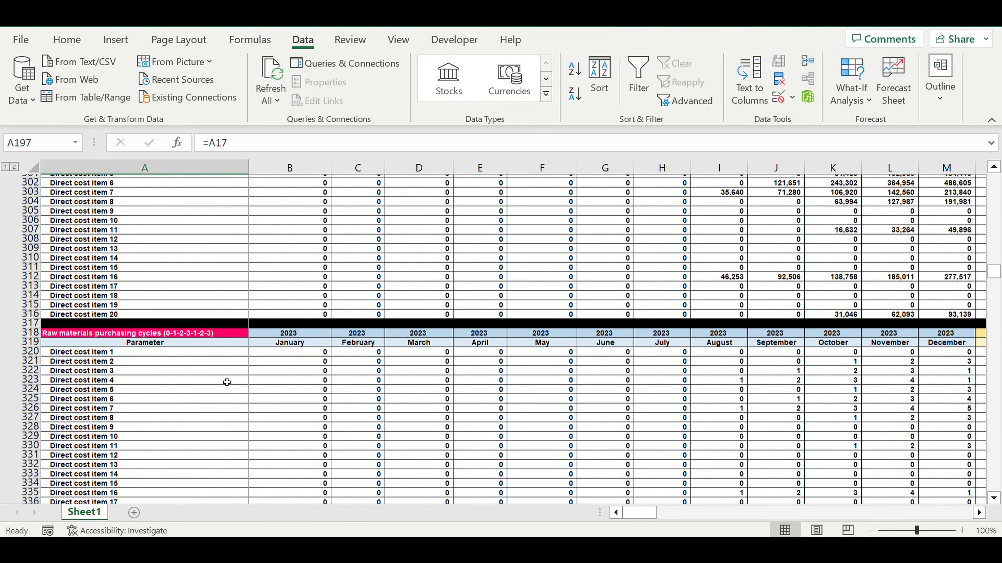
# - Review the investment plan's item names, monthly amounts before the start of operating, and the resulting investment schedule per month
pyautogui.scroll(-20, 227, 381)
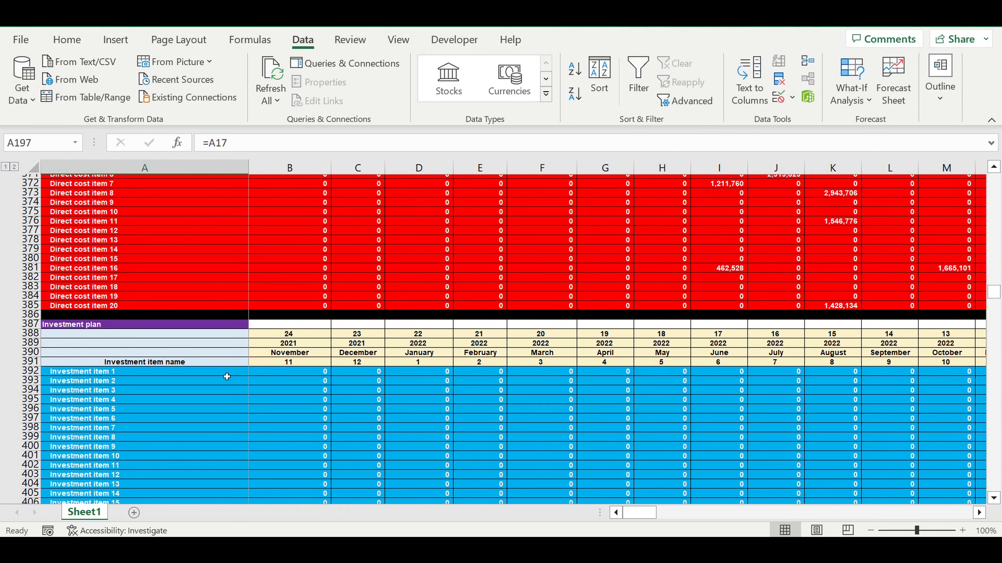
pyautogui.scroll(-2, 223, 377)
pyautogui.moveTo(120, 316); pyautogui.dragTo(508, 428)
pyautogui.moveTo(647, 513); pyautogui.dragTo(672, 518)
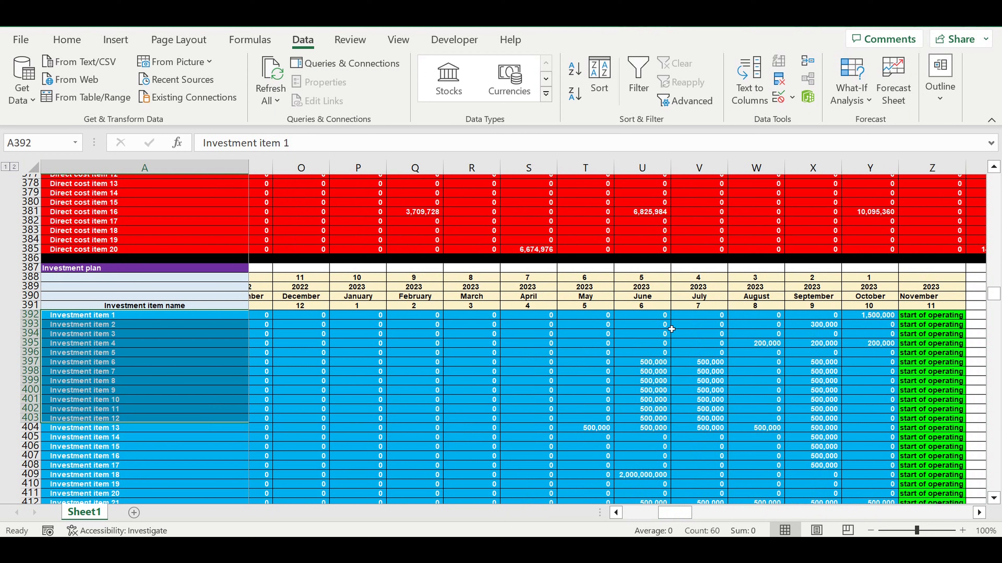
pyautogui.click(647, 318)
pyautogui.moveTo(104, 325); pyautogui.dragTo(114, 438)
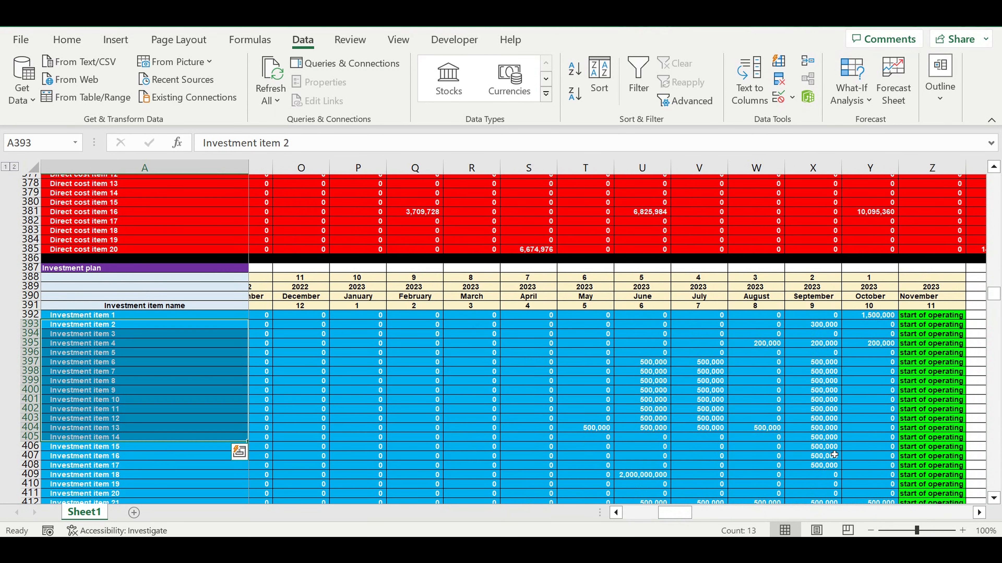
pyautogui.moveTo(663, 346); pyautogui.dragTo(852, 488)
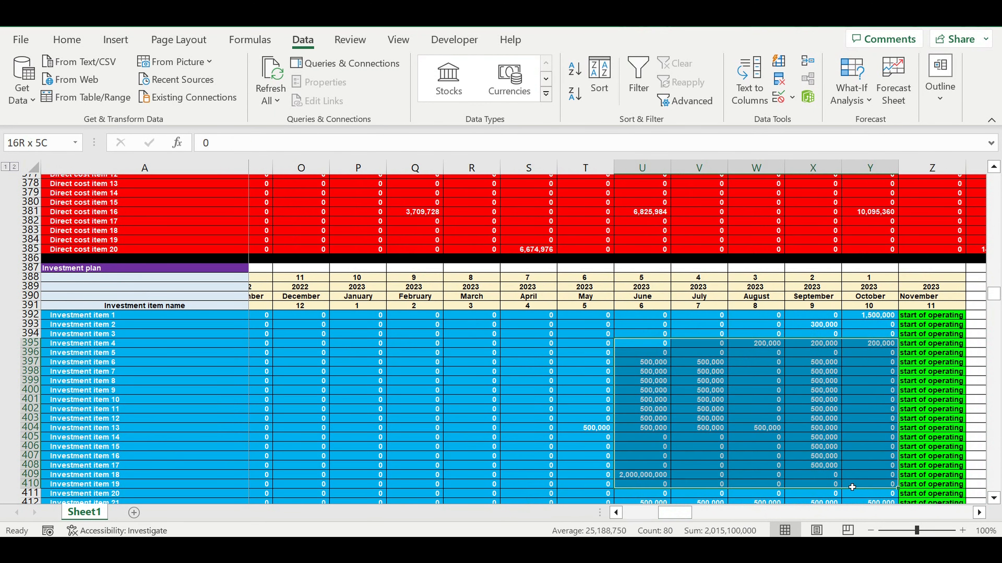
pyautogui.moveTo(935, 325); pyautogui.dragTo(933, 441)
pyautogui.moveTo(675, 513); pyautogui.dragTo(576, 521)
pyautogui.scroll(-18, 437, 399)
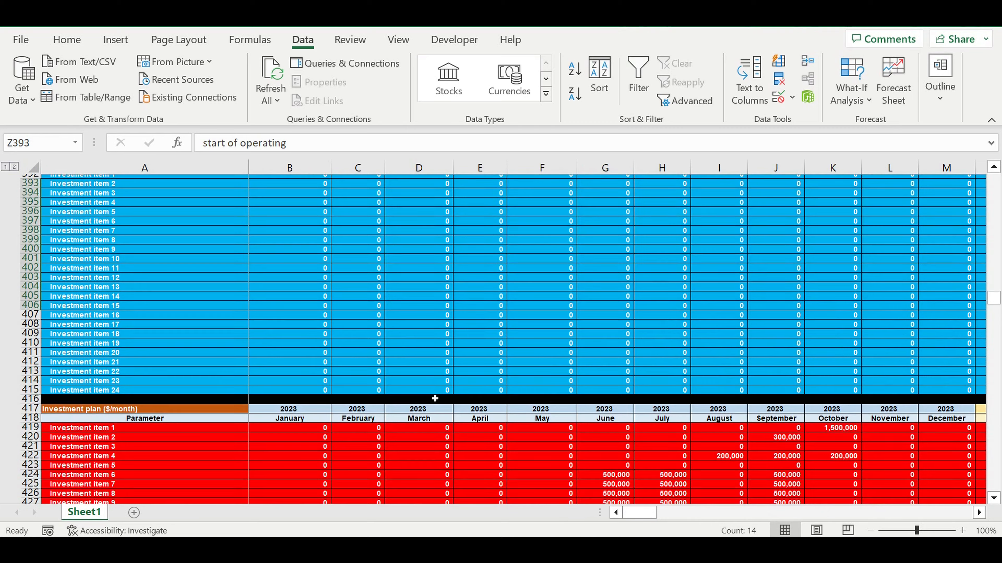
# - Review the shift payroll positions for Line 1 and Line 2 and the amount of people on each position in Shifts 1 to 3
pyautogui.scroll(-1, 437, 399)
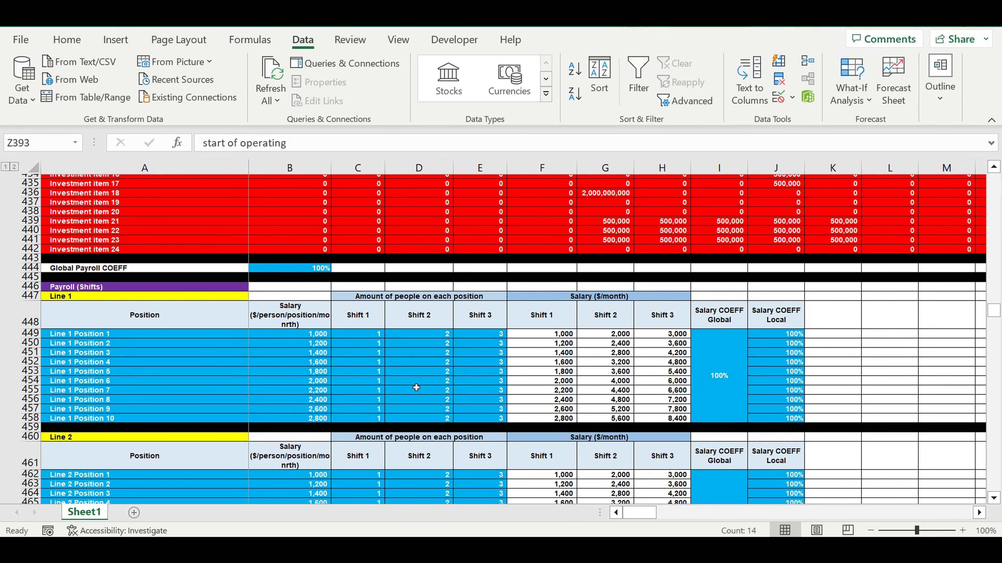
pyautogui.scroll(-1, 416, 388)
pyautogui.click(78, 268)
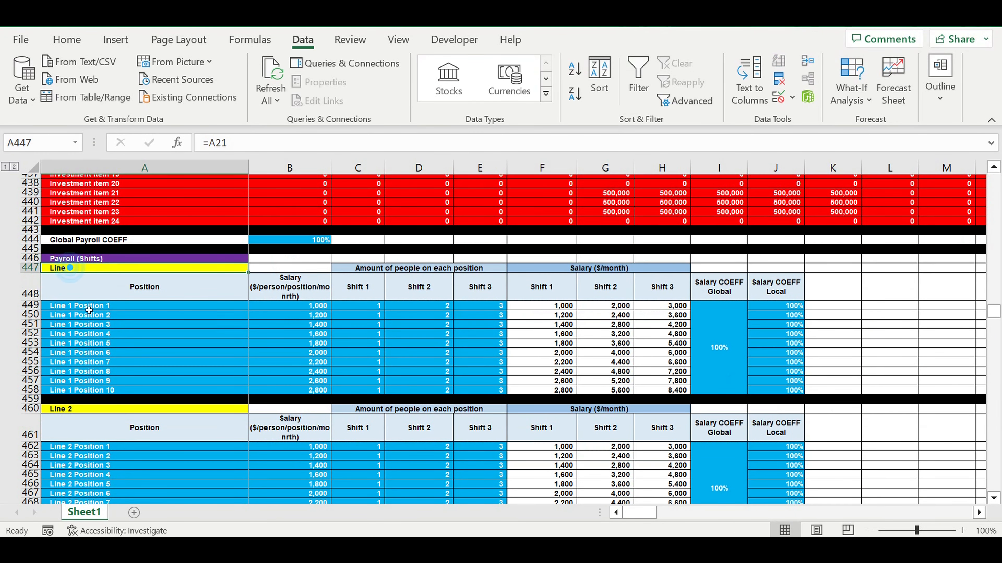
pyautogui.moveTo(79, 305); pyautogui.dragTo(87, 334)
pyautogui.moveTo(87, 447); pyautogui.dragTo(88, 465)
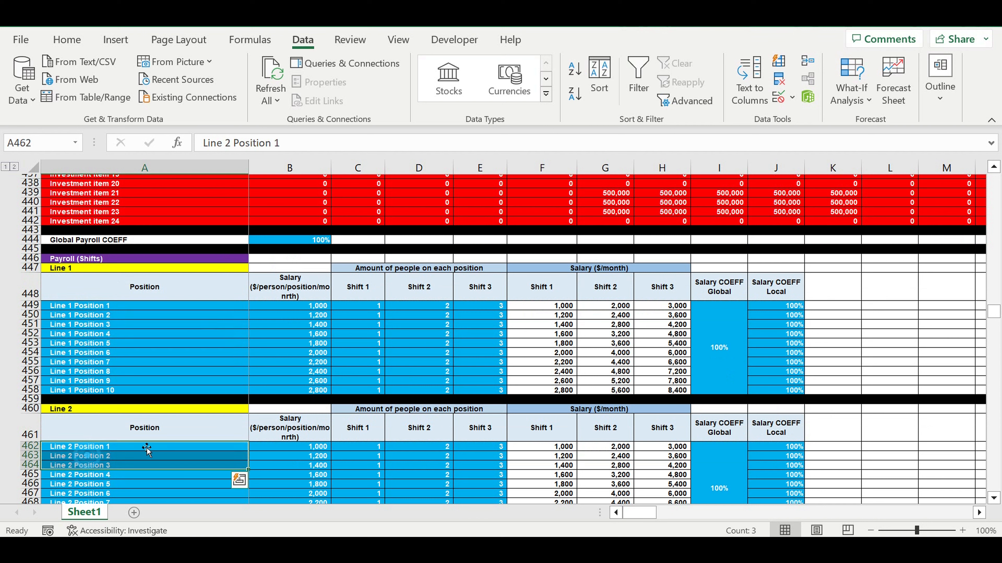
pyautogui.moveTo(373, 307); pyautogui.dragTo(480, 379)
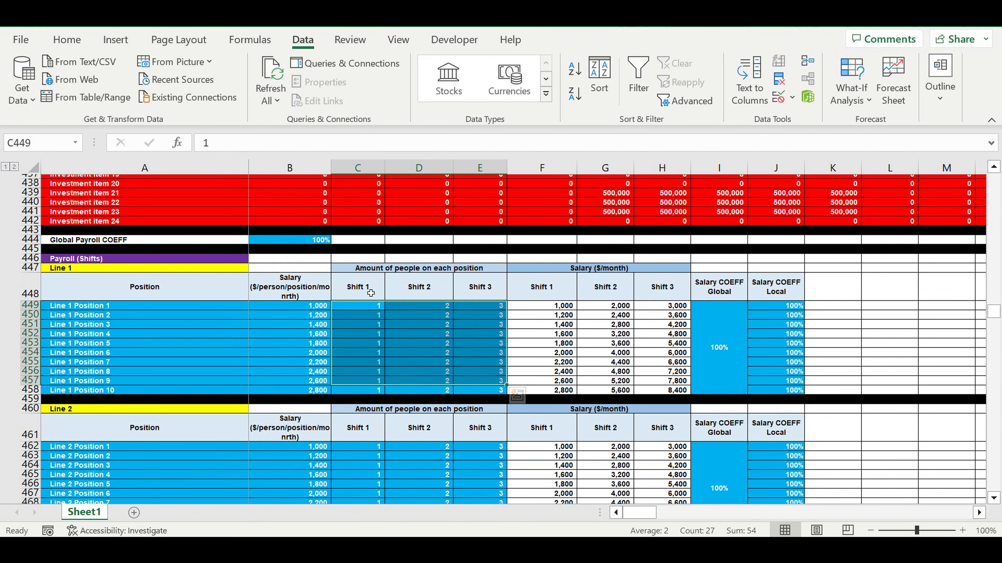
pyautogui.click(354, 281)
pyautogui.click(408, 283)
pyautogui.click(478, 295)
pyautogui.scroll(-10, 459, 338)
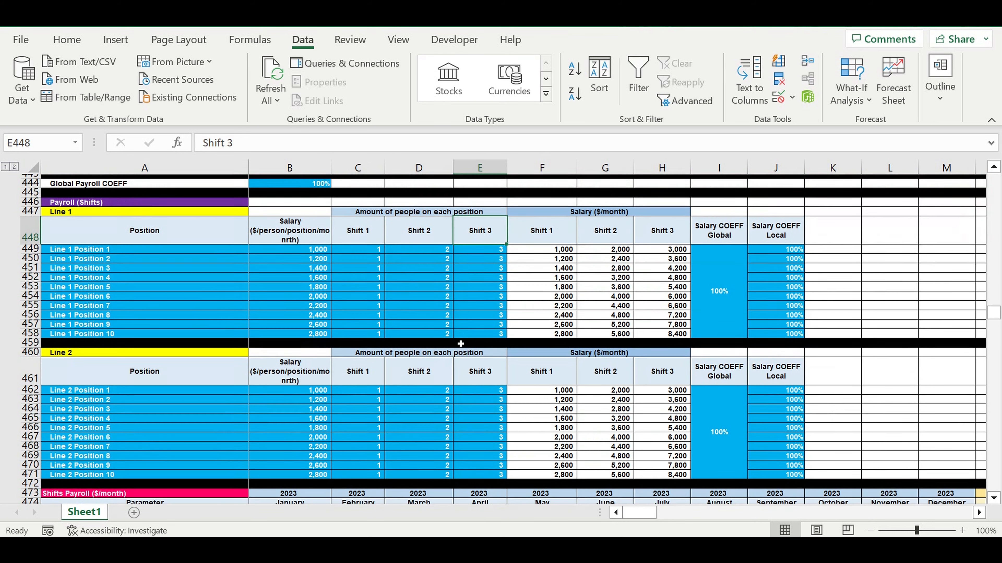
# - Review the fixed payroll positions with their headcounts and salaries, and the monthly fixed payroll table
pyautogui.scroll(-7, 458, 335)
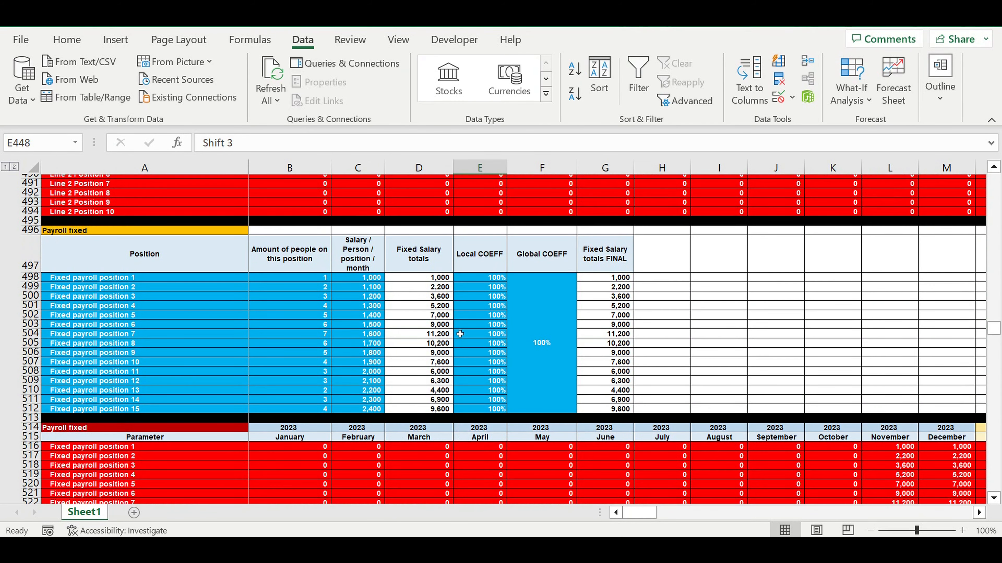
pyautogui.click(207, 326)
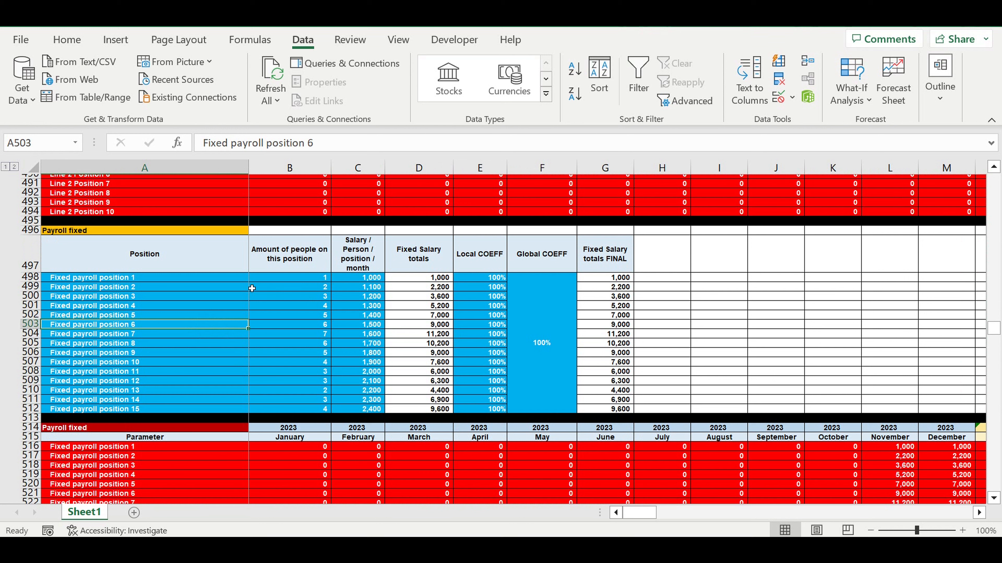
pyautogui.moveTo(230, 282); pyautogui.dragTo(338, 411)
pyautogui.scroll(-2, 330, 394)
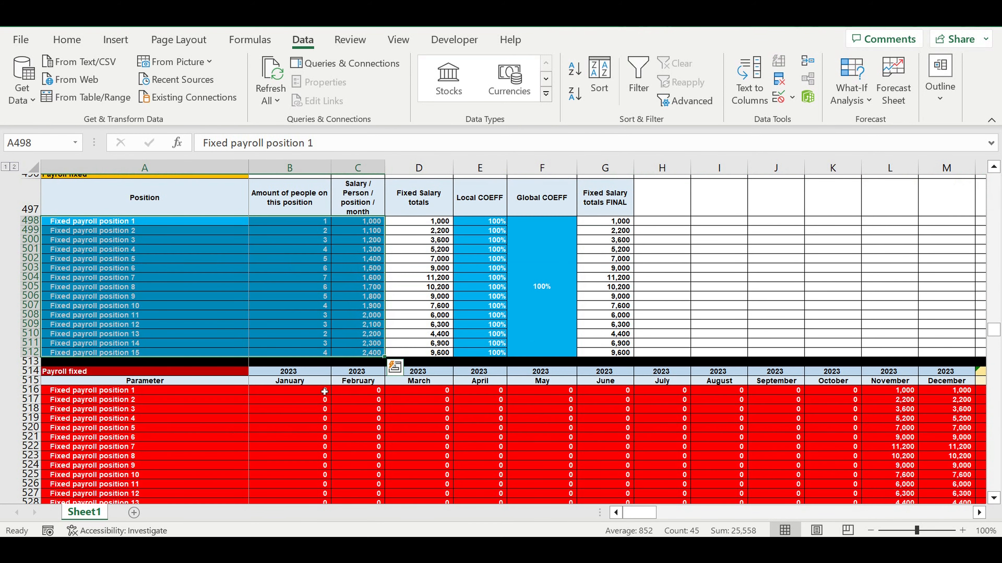
# - Review the direct payroll articles linked to units produced for Product A and Product B
pyautogui.scroll(-8, 324, 391)
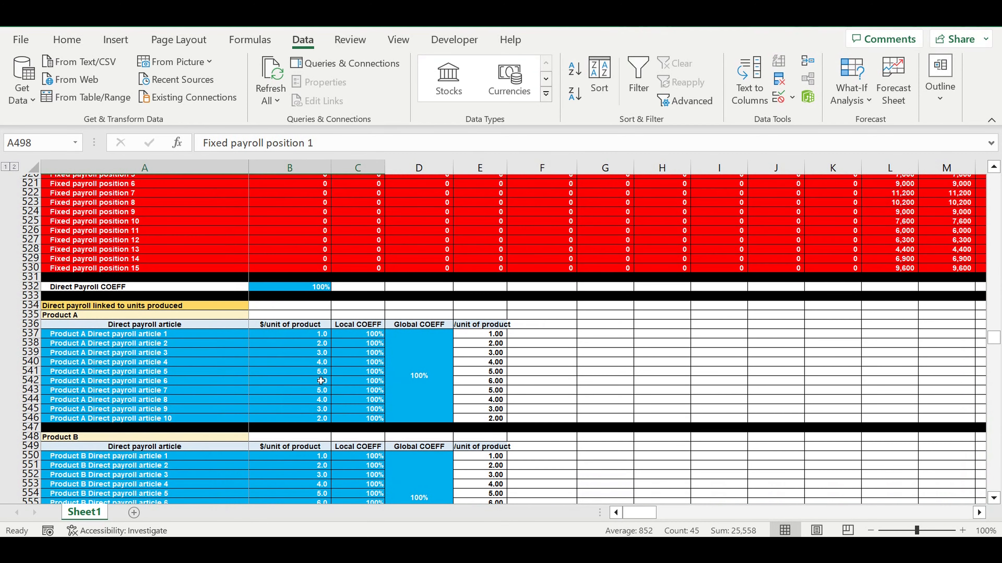
pyautogui.scroll(-2, 321, 381)
pyautogui.click(110, 251)
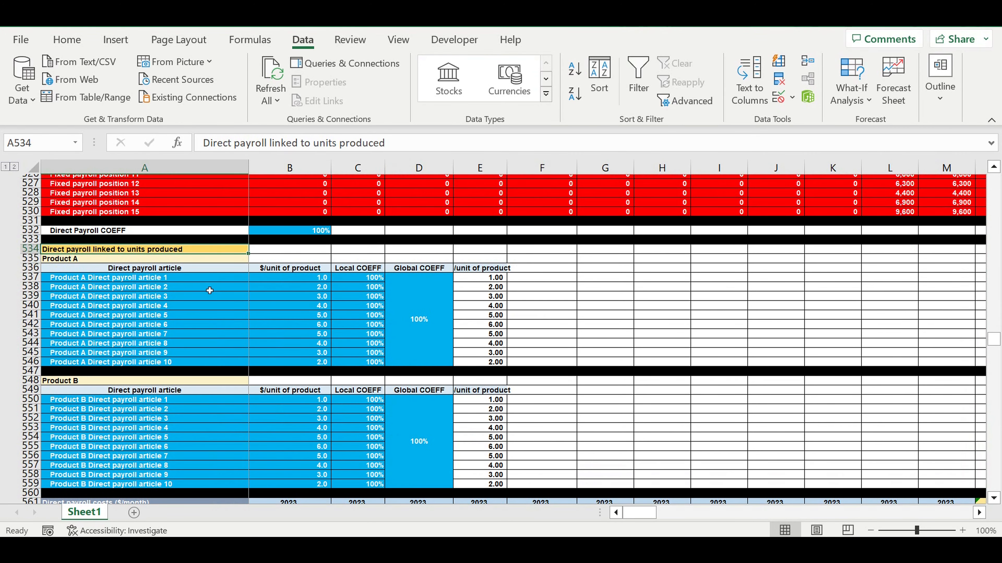
pyautogui.click(84, 260)
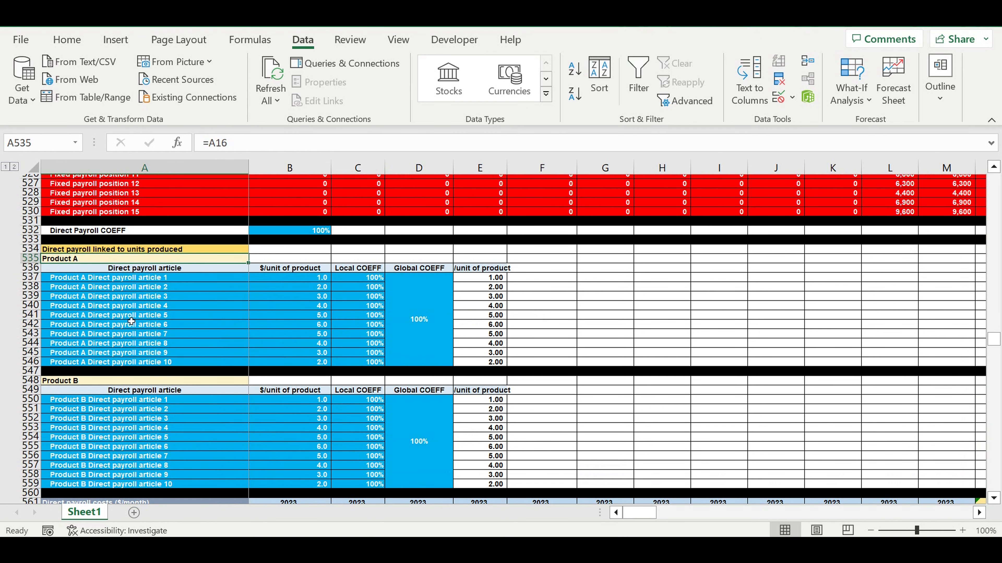
pyautogui.click(90, 382)
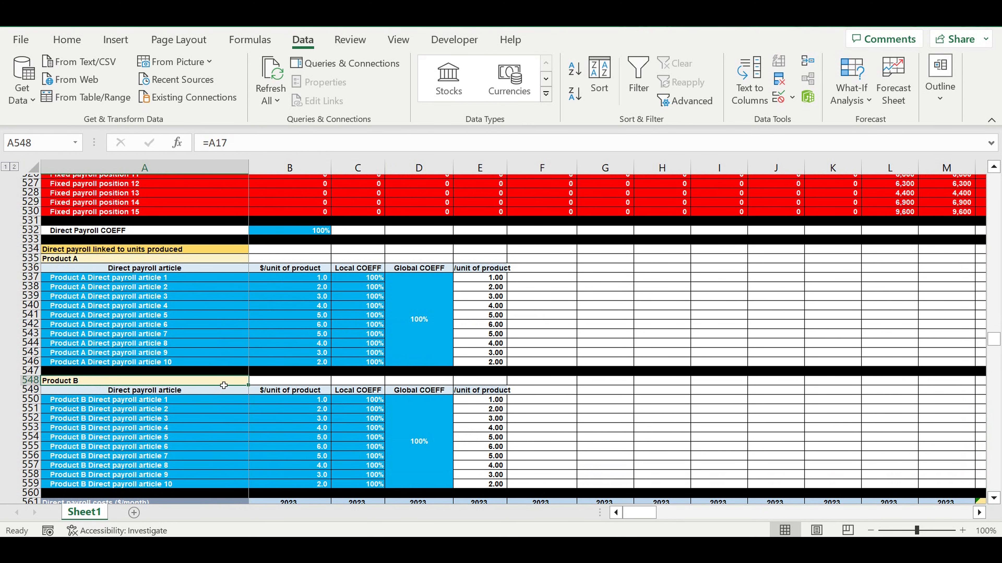
# - Review the customer types and their percentages of units produced for Product A and Product B, plus the production plan allocation
pyautogui.scroll(-11, 221, 383)
pyautogui.scroll(-6, 217, 378)
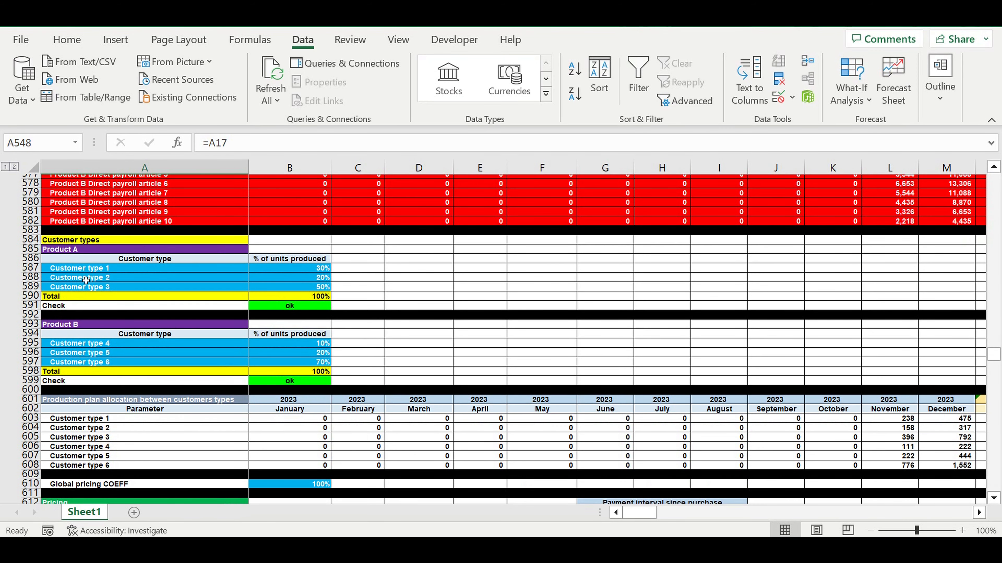
pyautogui.click(64, 252)
pyautogui.click(74, 324)
pyautogui.moveTo(99, 267); pyautogui.dragTo(99, 287)
pyautogui.scroll(-4, 452, 362)
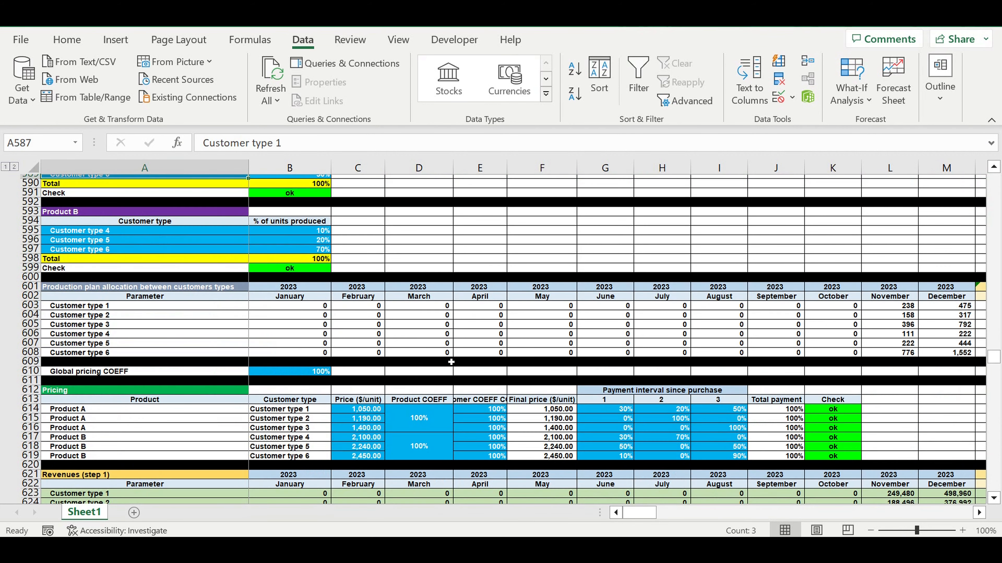
pyautogui.scroll(2, 447, 361)
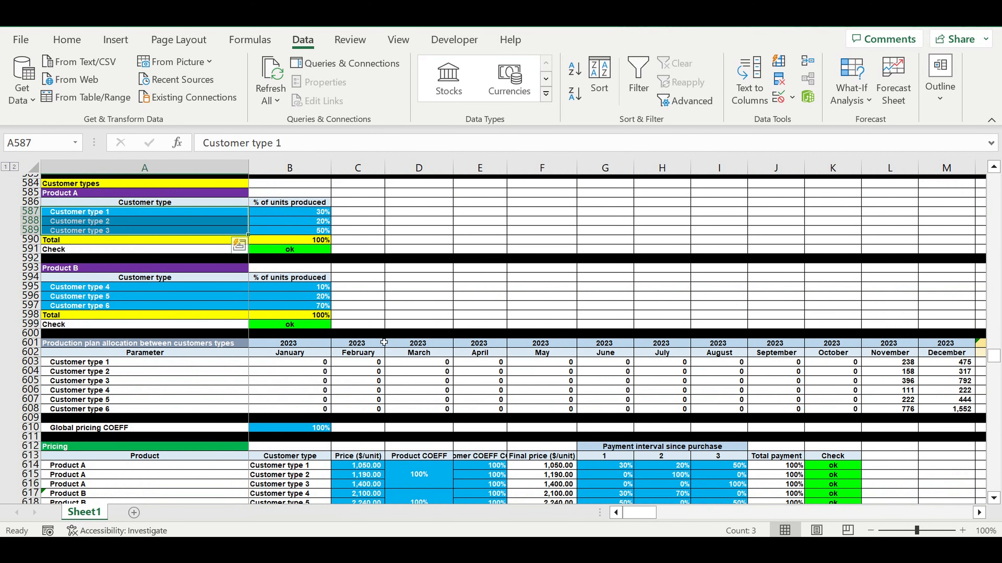
# - Review the unit prices and payment intervals since purchase per customer type, and the revenue and payment cycle sections
pyautogui.scroll(-4, 391, 374)
pyautogui.moveTo(366, 355); pyautogui.dragTo(371, 401)
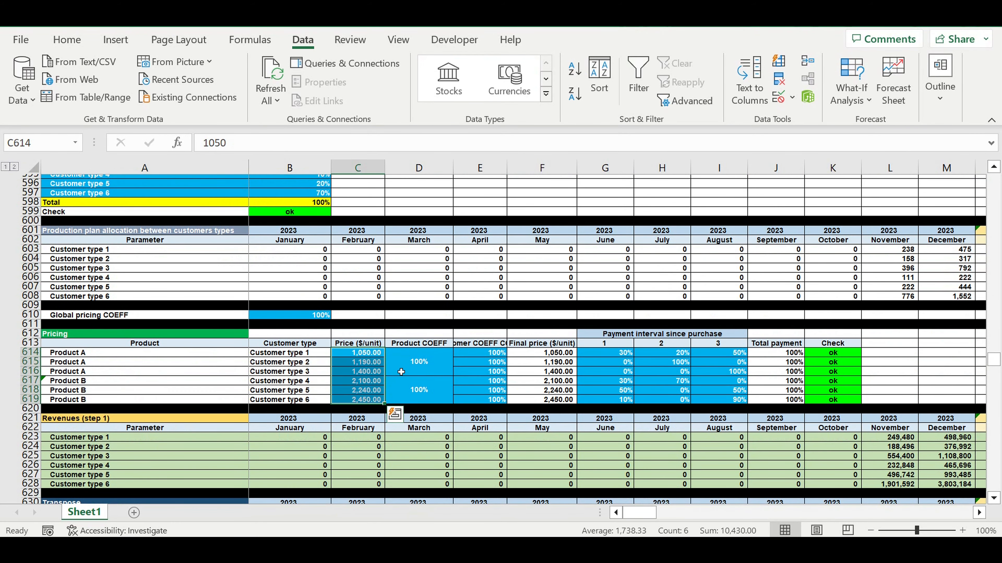
pyautogui.moveTo(621, 356); pyautogui.dragTo(712, 406)
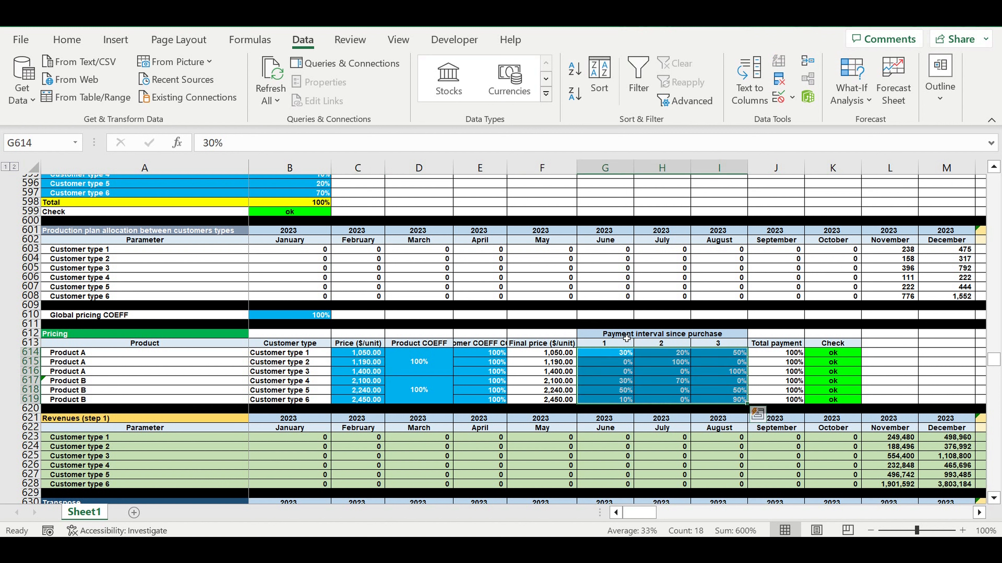
pyautogui.scroll(-10, 789, 386)
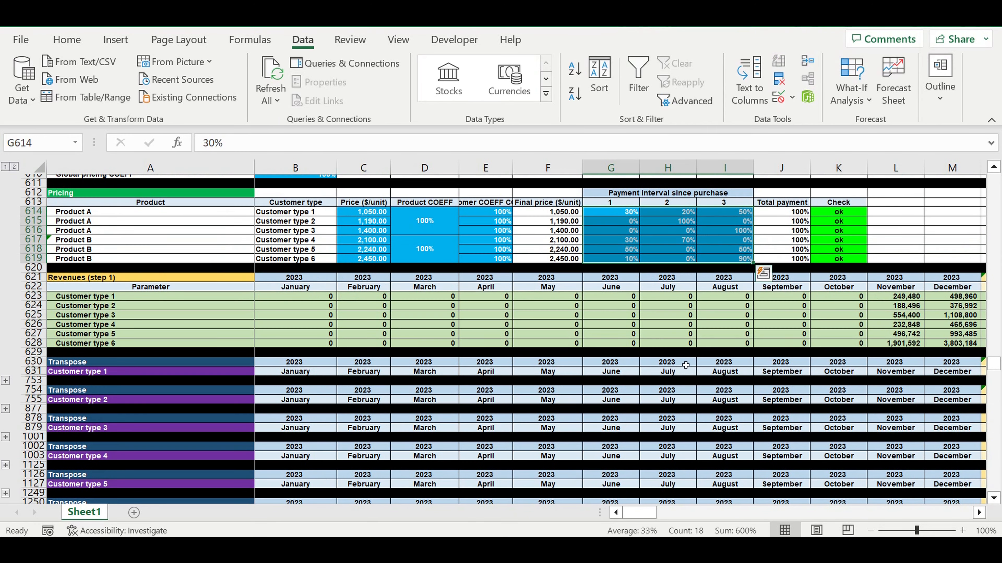
pyautogui.scroll(-17, 650, 368)
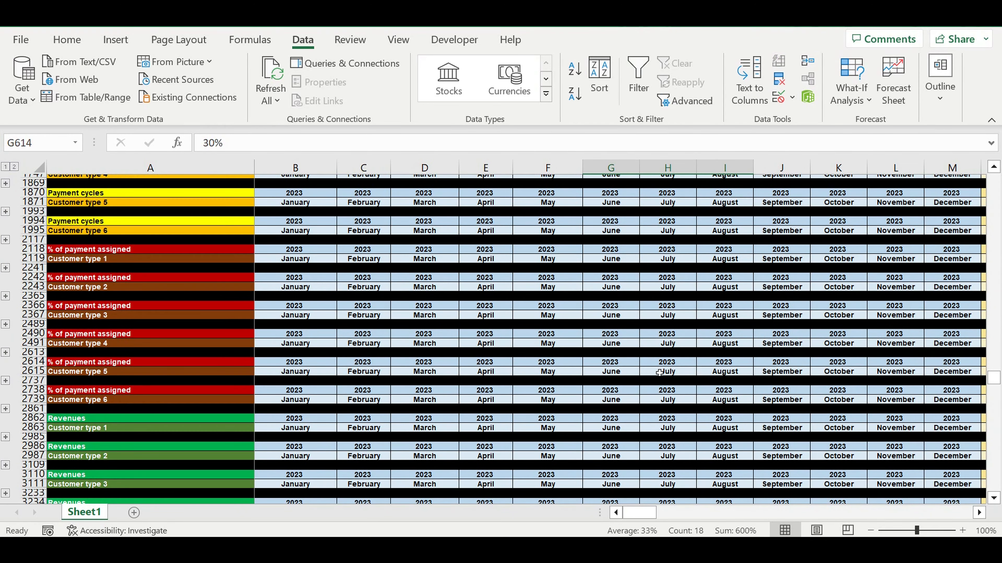
# - Review the electricity price and coefficient, and the hourly electricity consumption of Line 1 and Line 2
pyautogui.scroll(-10, 663, 374)
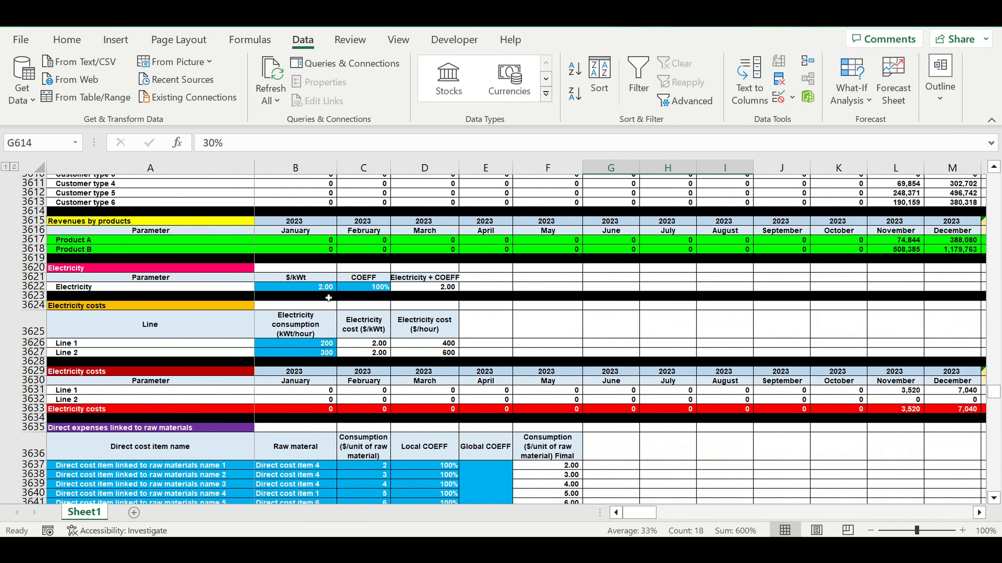
pyautogui.moveTo(318, 291); pyautogui.dragTo(355, 294)
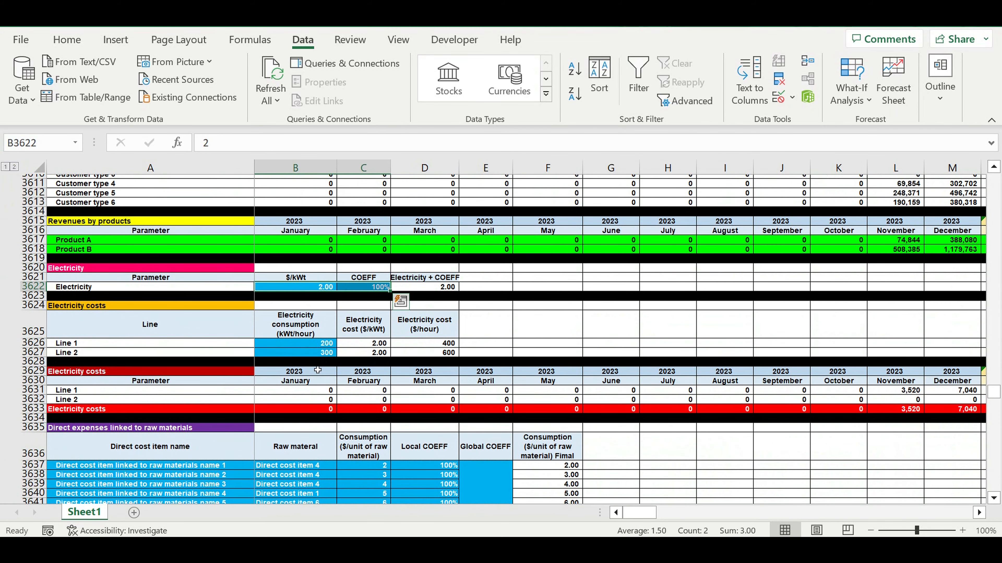
pyautogui.moveTo(326, 348); pyautogui.dragTo(322, 356)
# - Review the direct expenses linked to raw materials and their consolidation per raw material
pyautogui.scroll(-10, 351, 358)
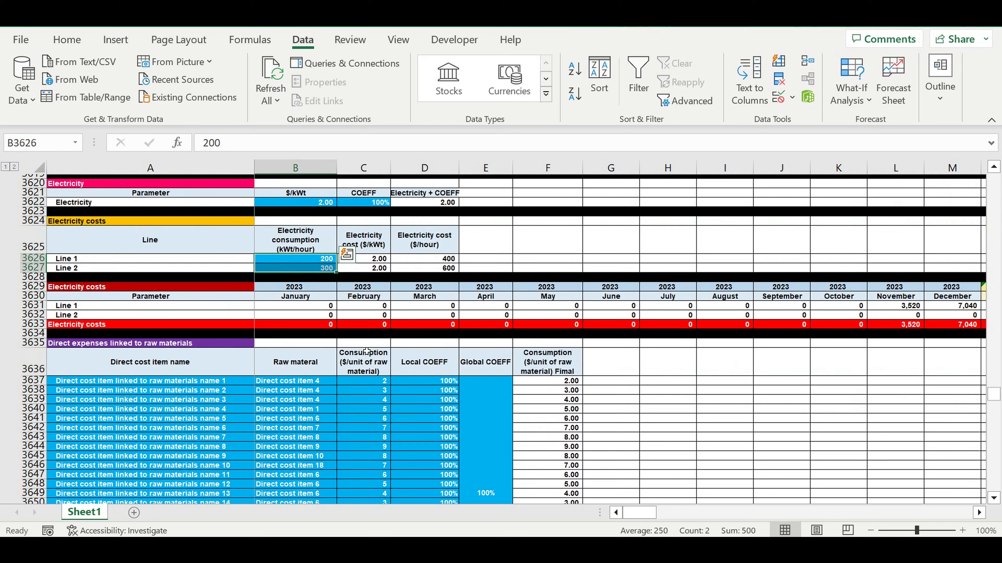
pyautogui.scroll(3, 365, 357)
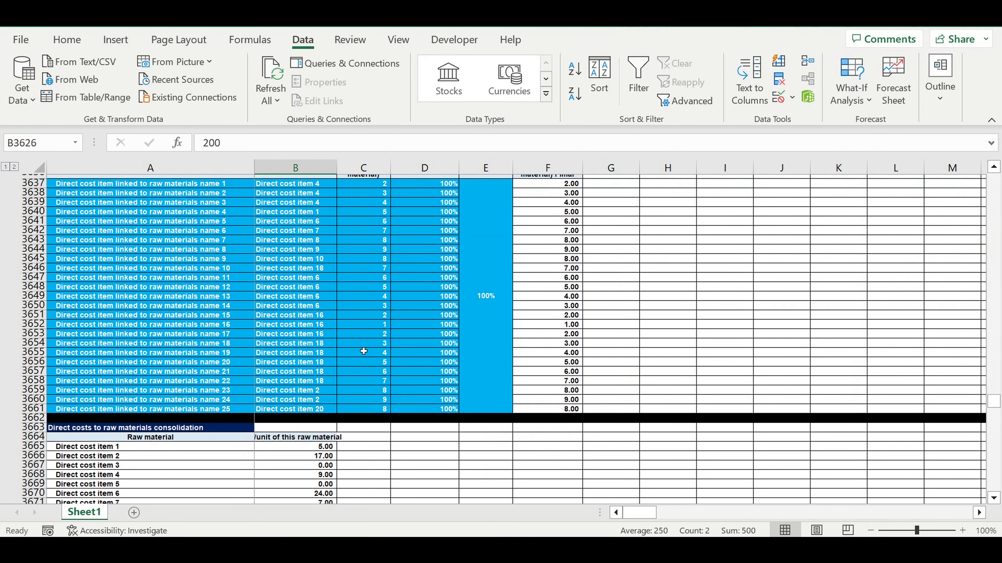
pyautogui.scroll(1, 174, 267)
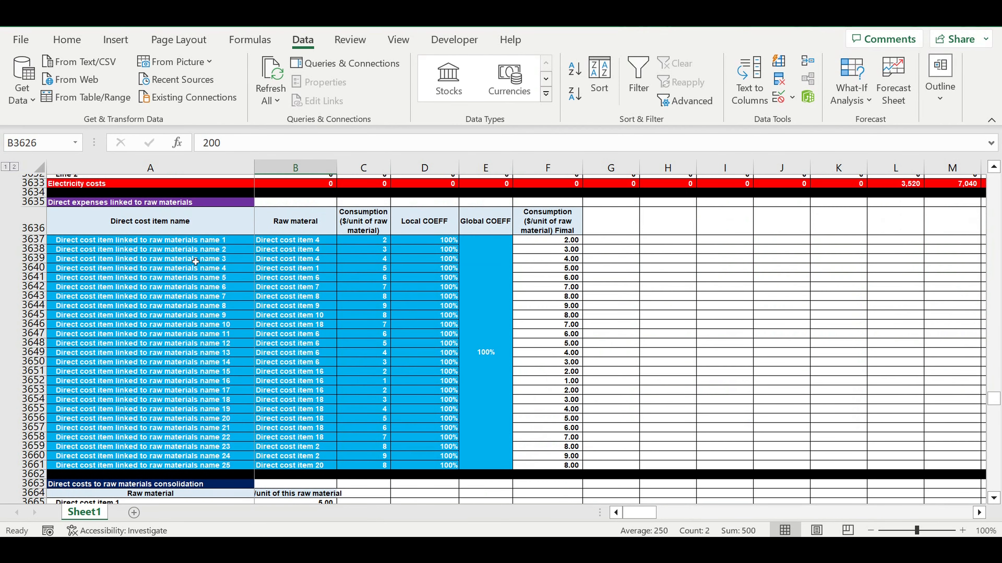
pyautogui.click(197, 242)
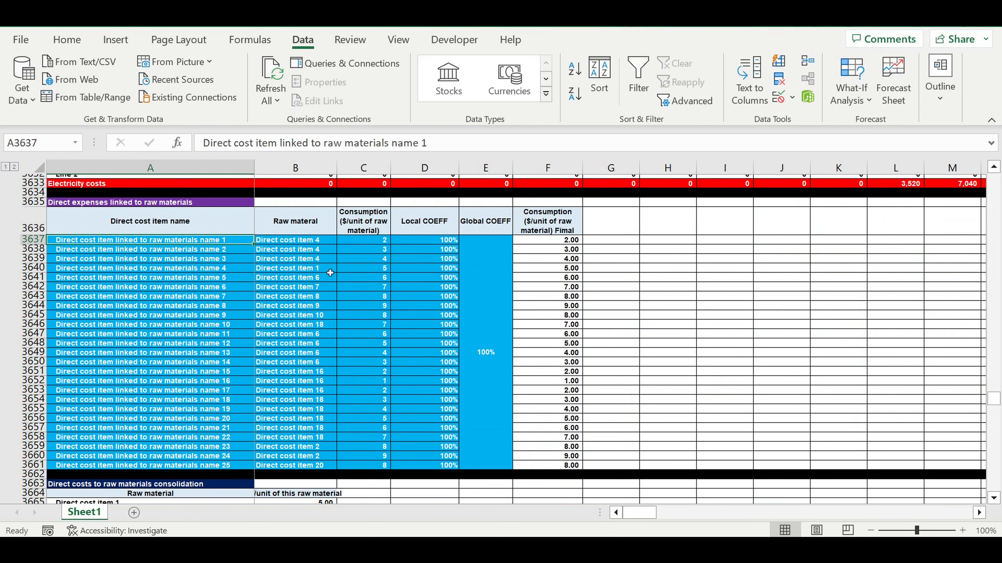
pyautogui.scroll(-13, 336, 294)
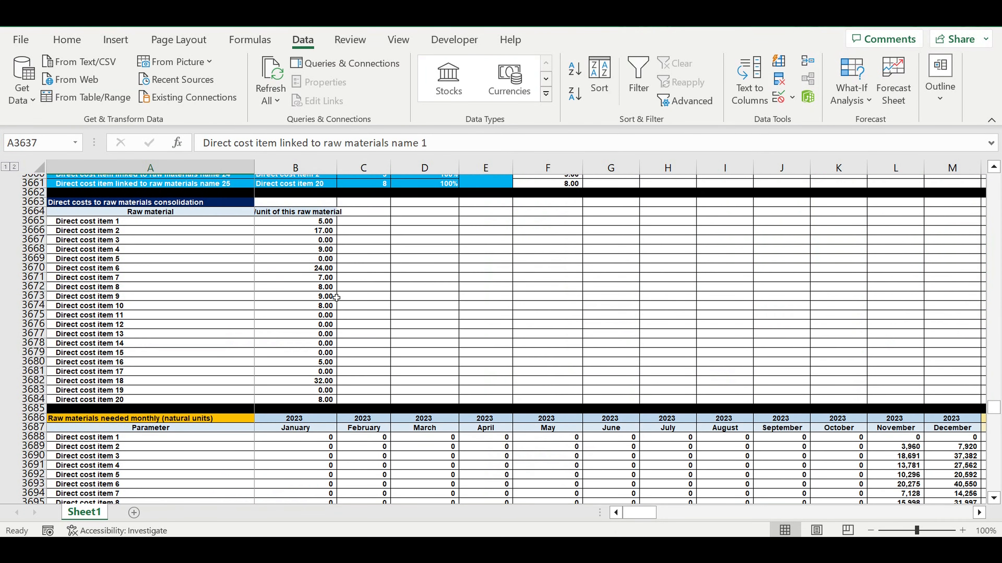
# - Review the monthly raw material needs and costs, and the direct costs linked to the amount of shifts for Line 1 and Line 2
pyautogui.scroll(-14, 332, 305)
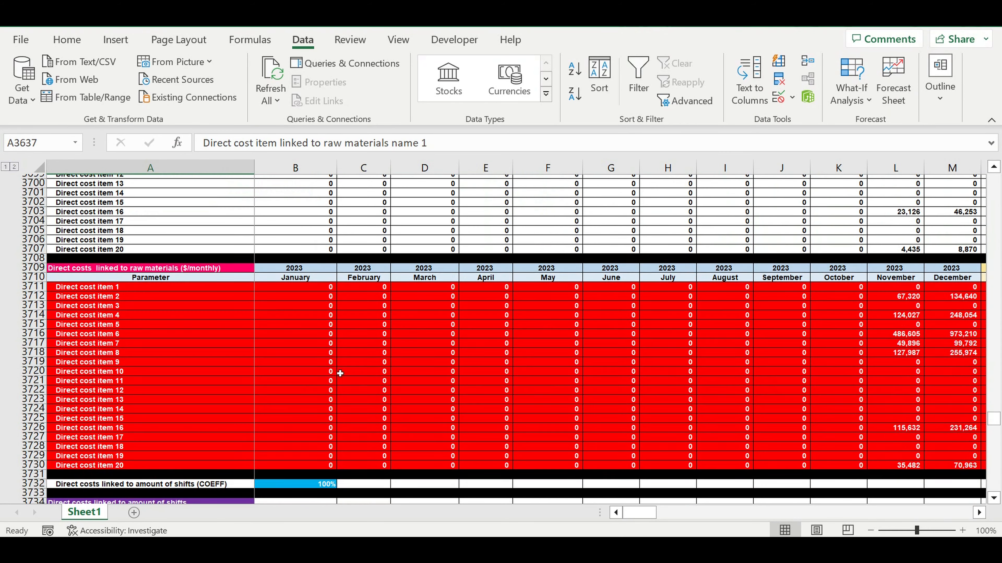
pyautogui.scroll(-3, 339, 378)
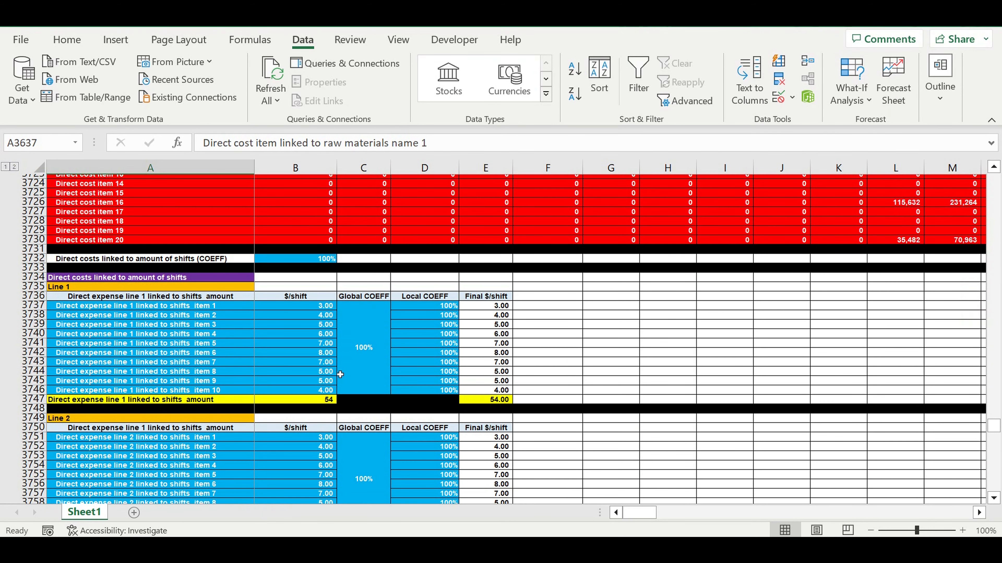
pyautogui.scroll(-1, 340, 374)
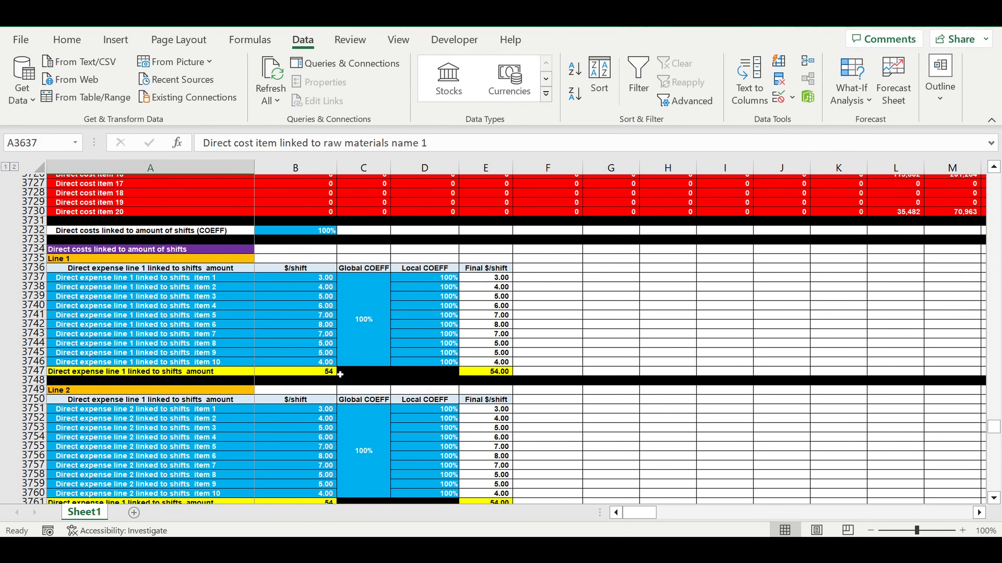
pyautogui.click(204, 296)
pyautogui.click(108, 249)
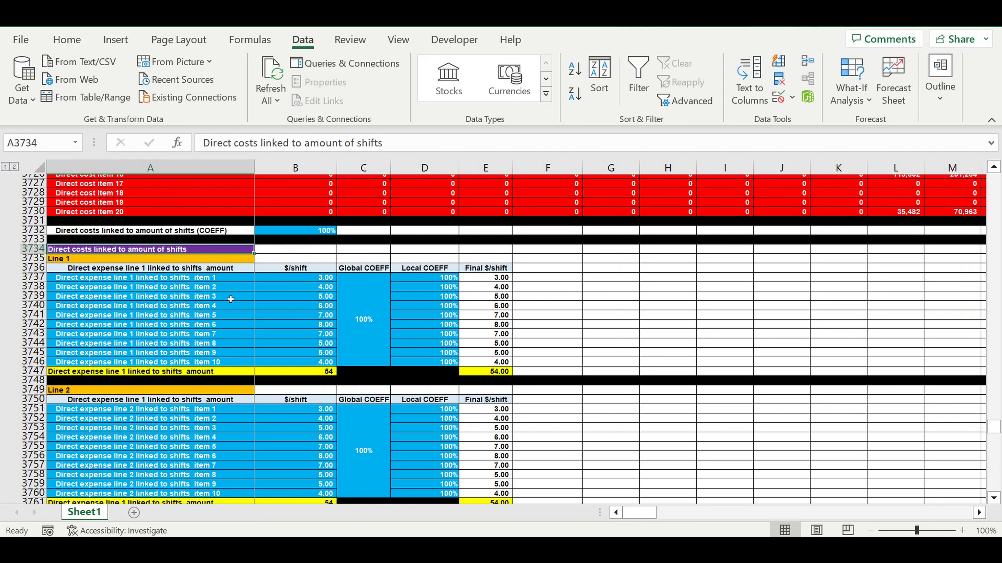
pyautogui.click(80, 262)
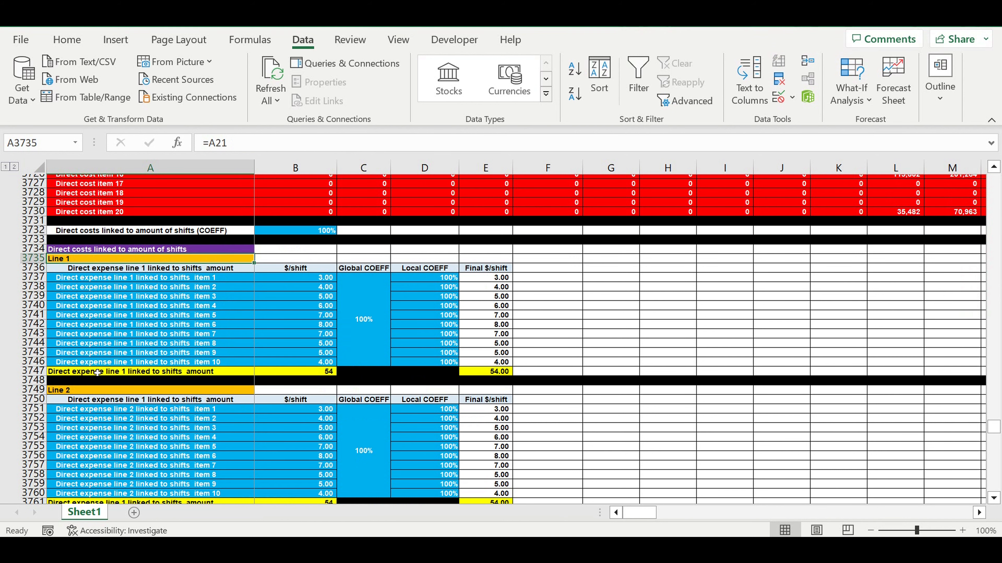
pyautogui.click(87, 391)
# - Review the monthly shift amounts and costs, plus the pallet cost and the products per pallet for Product A and Product B
pyautogui.scroll(-11, 213, 392)
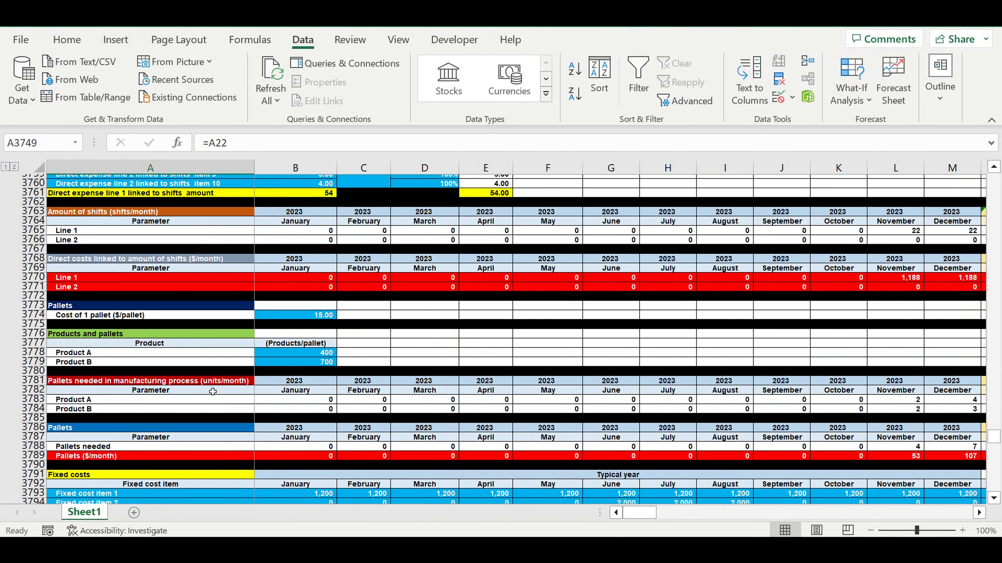
pyautogui.scroll(-1, 213, 392)
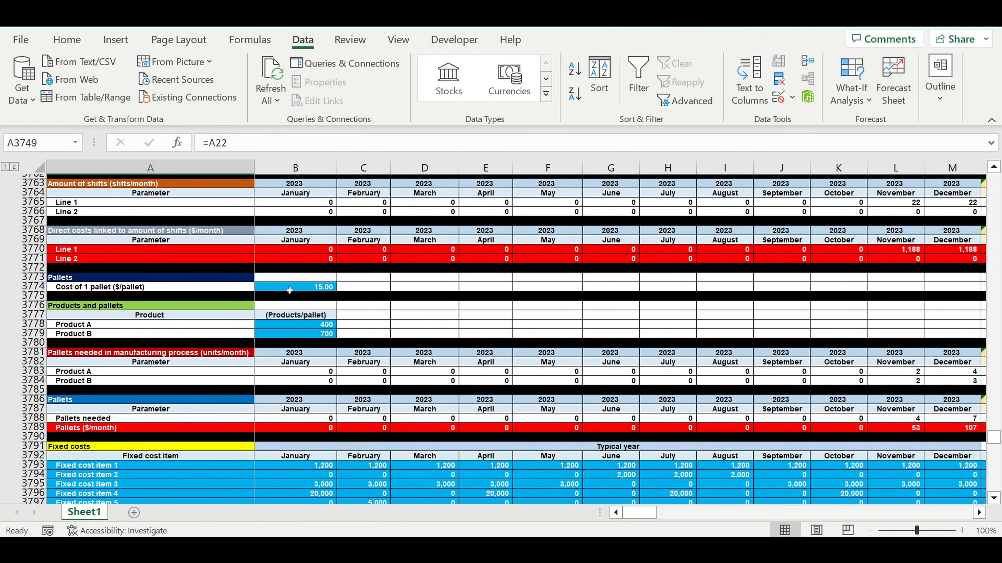
pyautogui.click(258, 290)
pyautogui.click(156, 278)
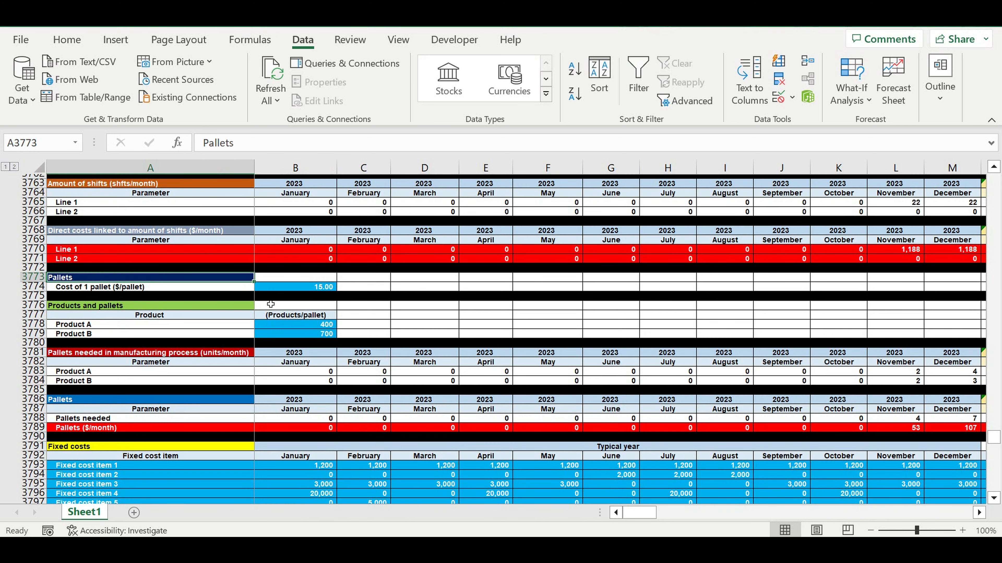
pyautogui.click(309, 292)
pyautogui.moveTo(312, 325); pyautogui.dragTo(312, 335)
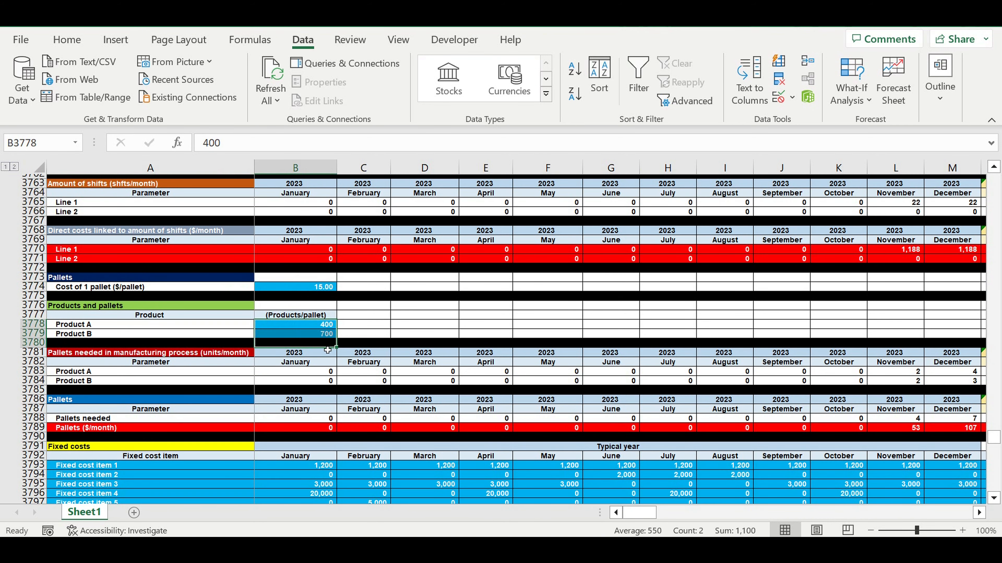
# - Review the pallets needed per month and the fixed cost items for a typical year
pyautogui.scroll(-6, 299, 325)
pyautogui.scroll(-1, 299, 325)
pyautogui.click(276, 315)
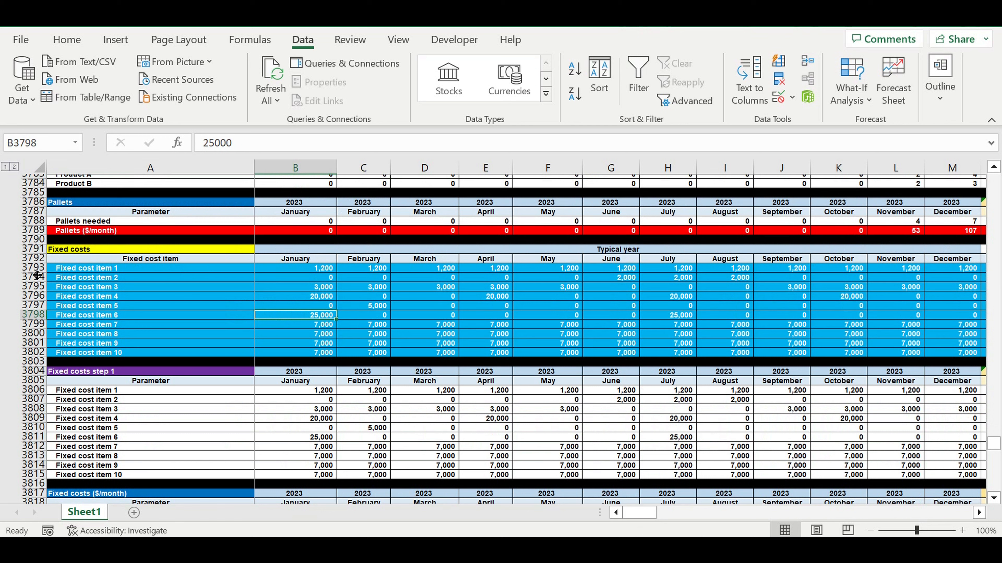
pyautogui.moveTo(42, 251); pyautogui.dragTo(162, 359)
# - Review the loan parameters from loan amount to way of interest payments, plus the tax rates
pyautogui.scroll(-12, 166, 357)
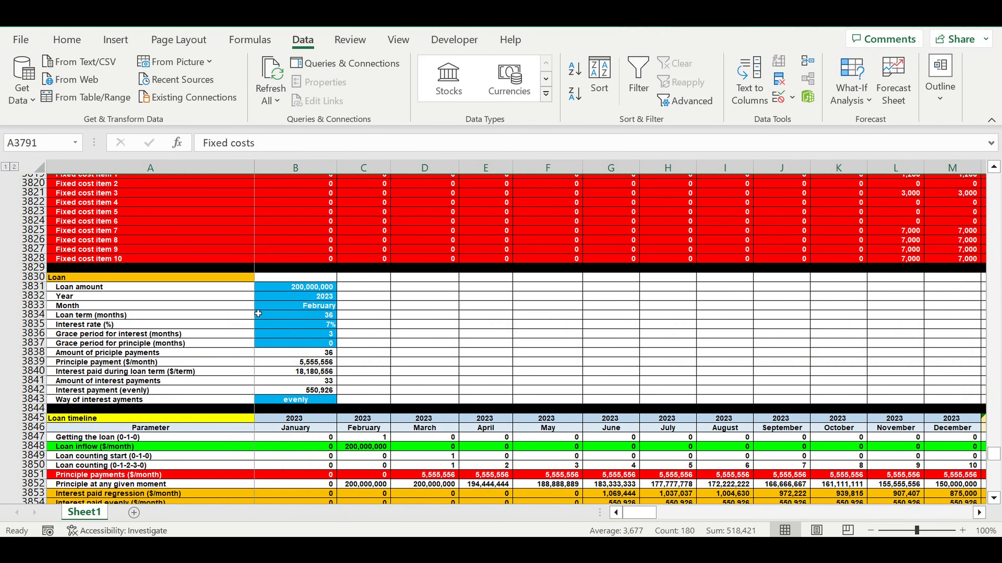
pyautogui.moveTo(297, 289); pyautogui.dragTo(296, 406)
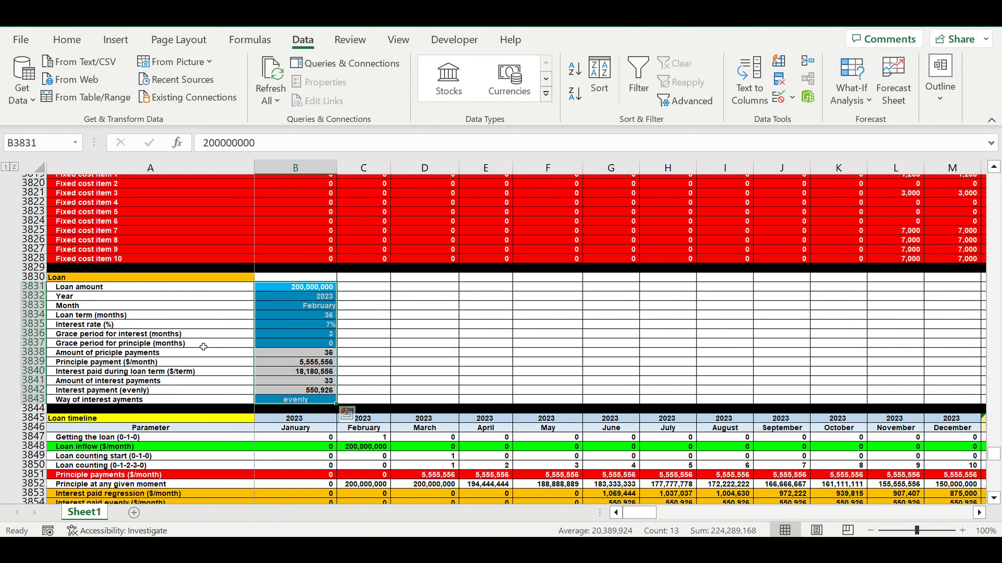
pyautogui.scroll(-5, 201, 346)
pyautogui.scroll(-7, 203, 346)
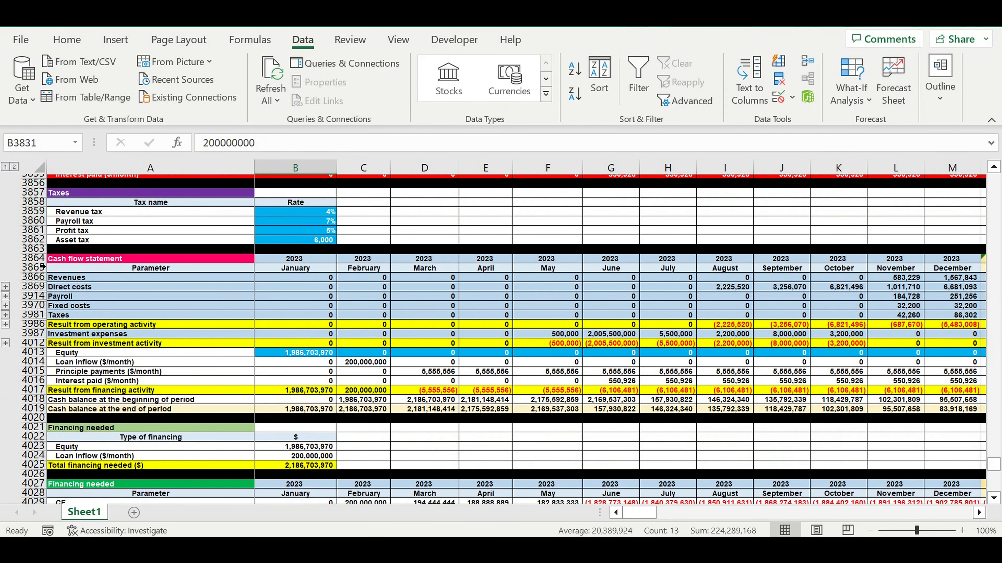
# - Review the cash flow statement and the financing needed by type of financing
pyautogui.moveTo(34, 258); pyautogui.dragTo(17, 420)
pyautogui.scroll(-4, 129, 342)
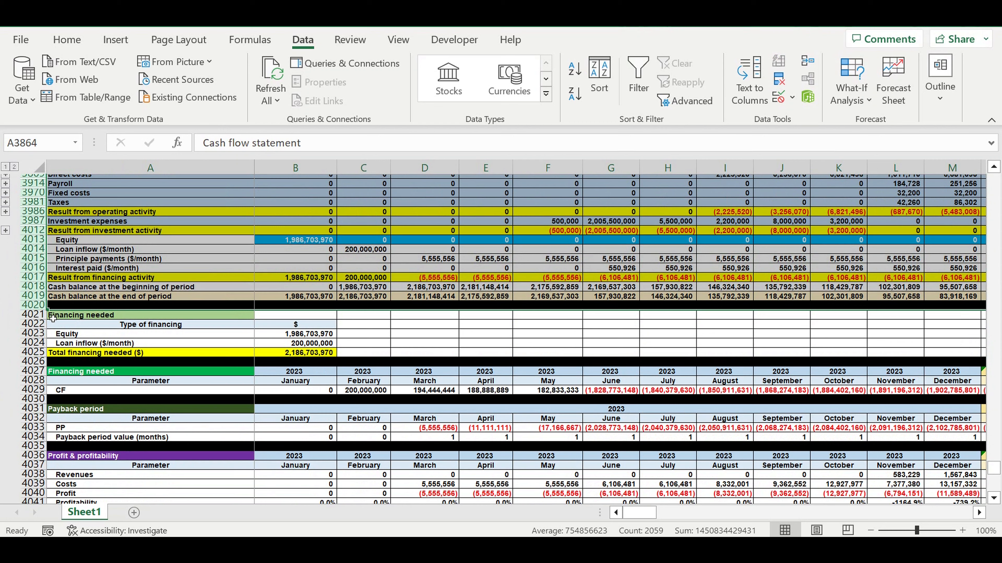
pyautogui.moveTo(31, 315); pyautogui.dragTo(23, 366)
# - Review the payback period, the profit and profitability section, and the yearly discount rate
pyautogui.scroll(-4, 30, 305)
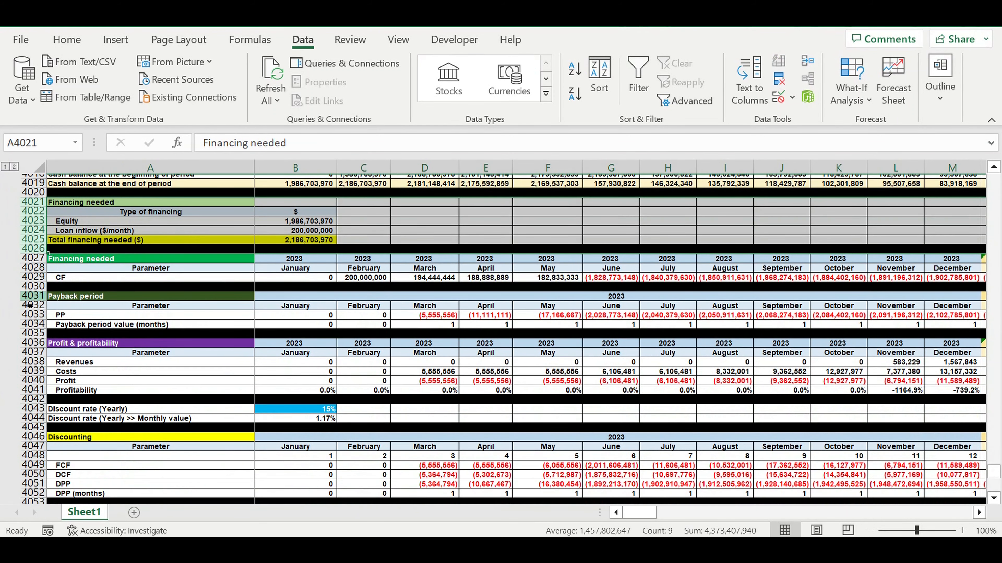
pyautogui.moveTo(26, 298); pyautogui.dragTo(23, 399)
pyautogui.scroll(-3, 142, 367)
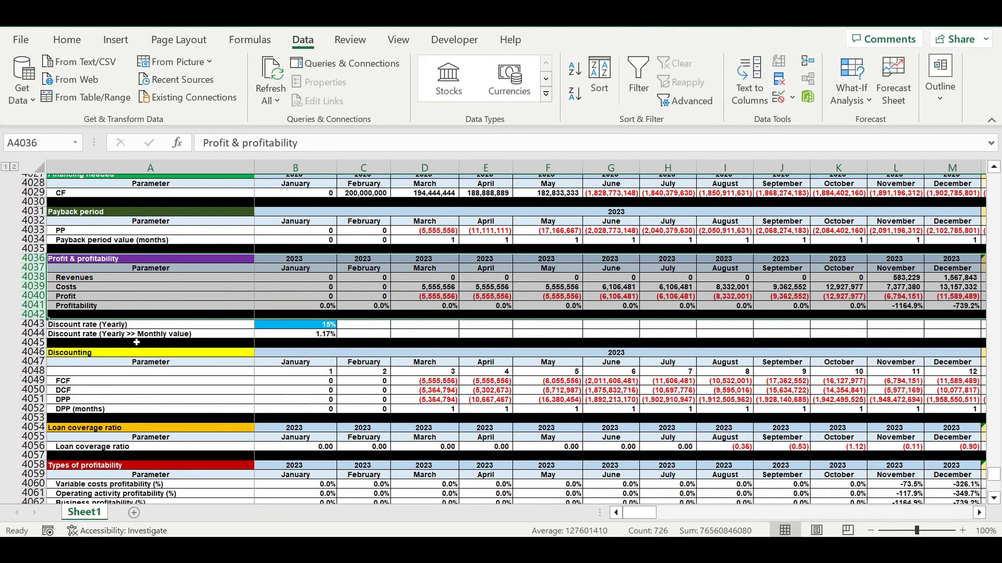
pyautogui.click(302, 328)
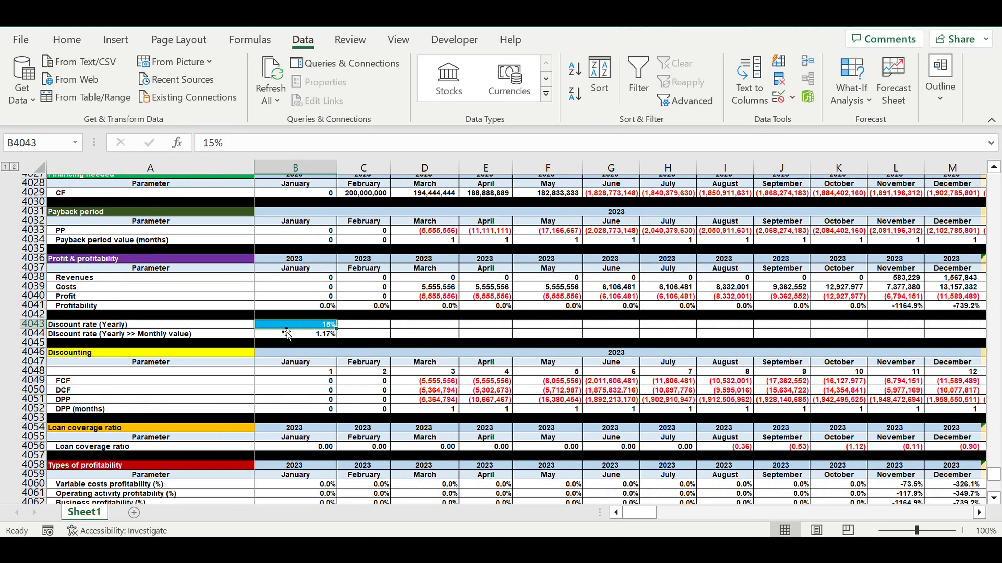
# - Review the discounting, loan coverage ratio and types of profitability sections, and the financial efficiency indicators with their PP and DPP charts
pyautogui.scroll(-2, 283, 345)
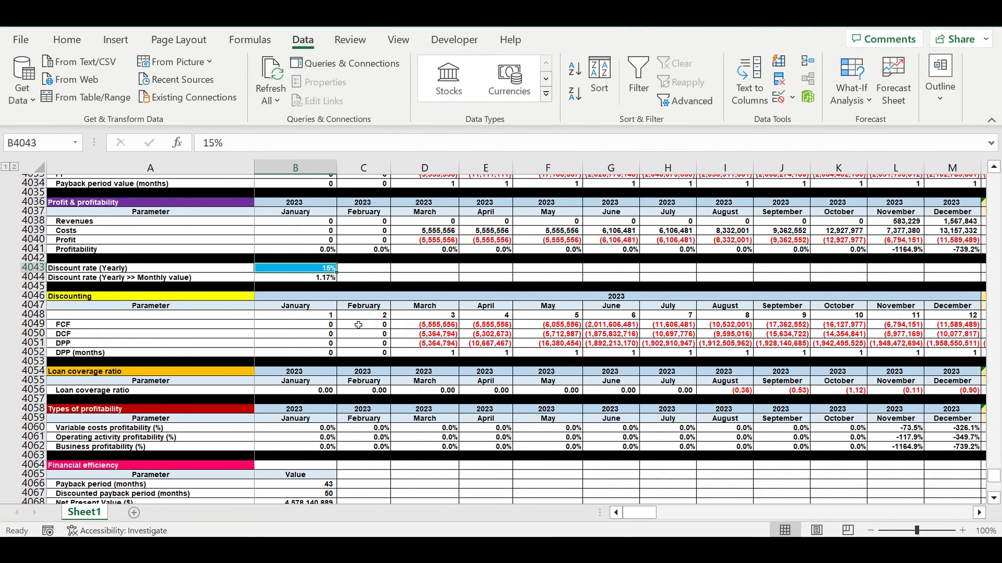
pyautogui.scroll(-2, 118, 326)
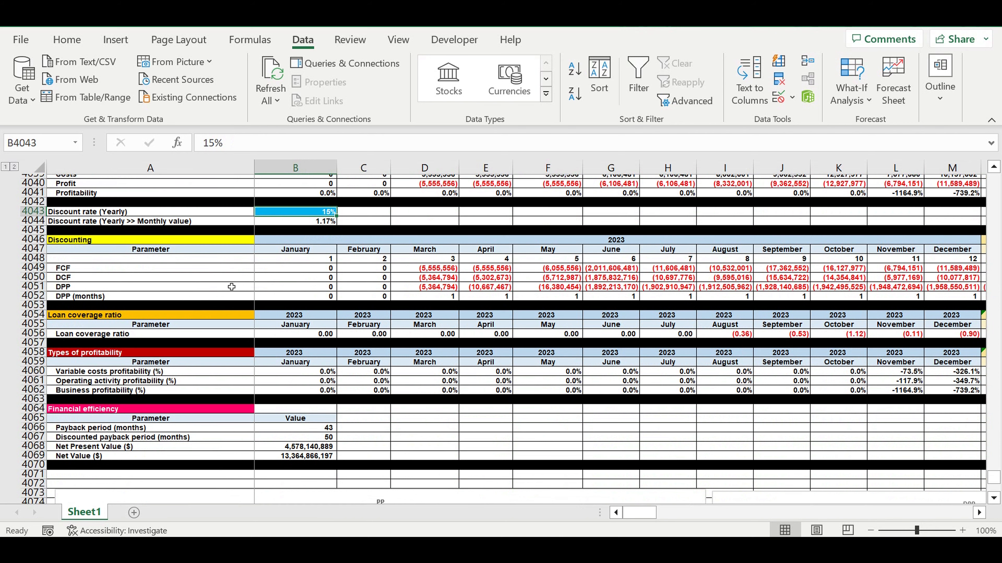
pyautogui.scroll(-1, 257, 296)
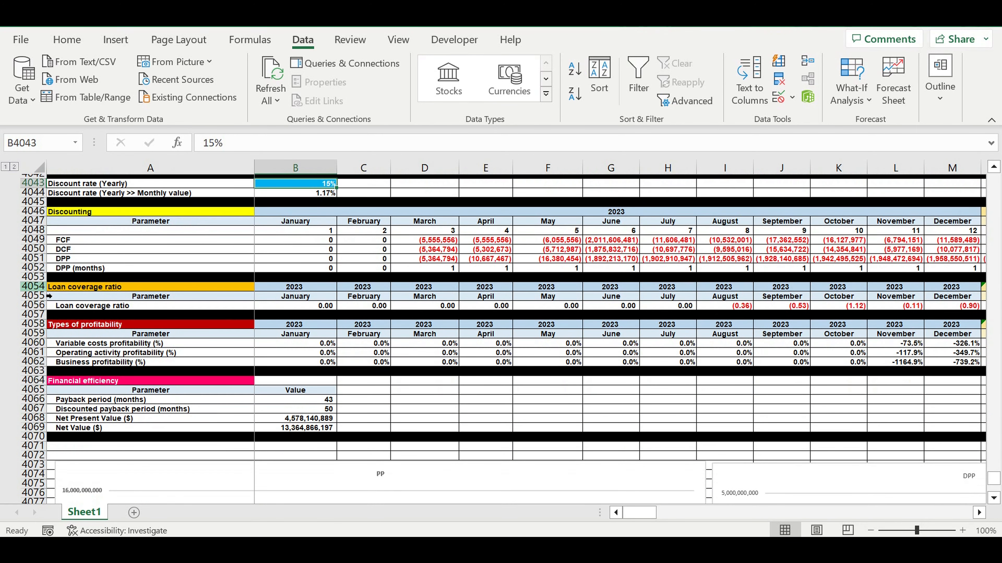
pyautogui.moveTo(34, 287); pyautogui.dragTo(33, 315)
pyautogui.scroll(-2, 196, 344)
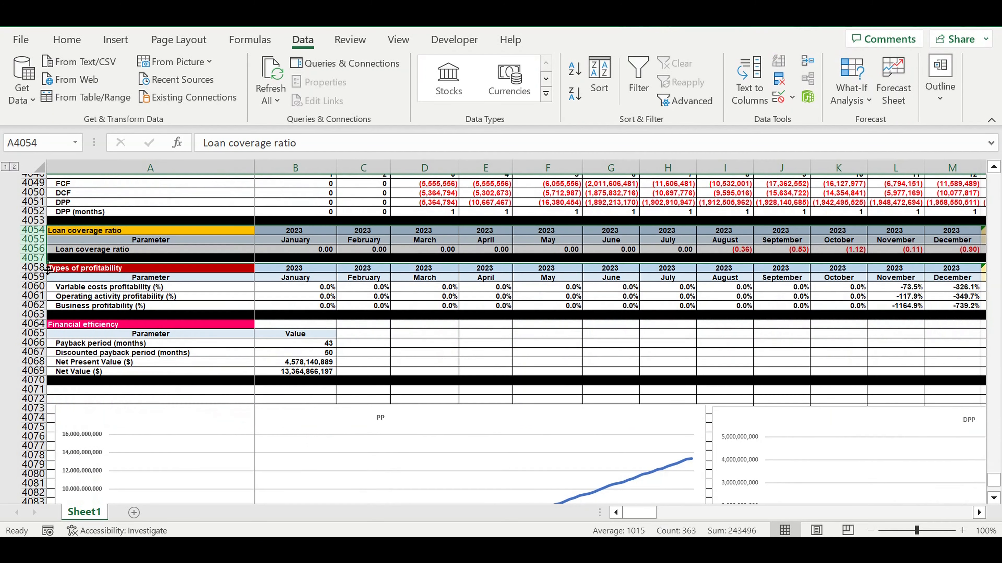
pyautogui.moveTo(35, 269); pyautogui.dragTo(40, 314)
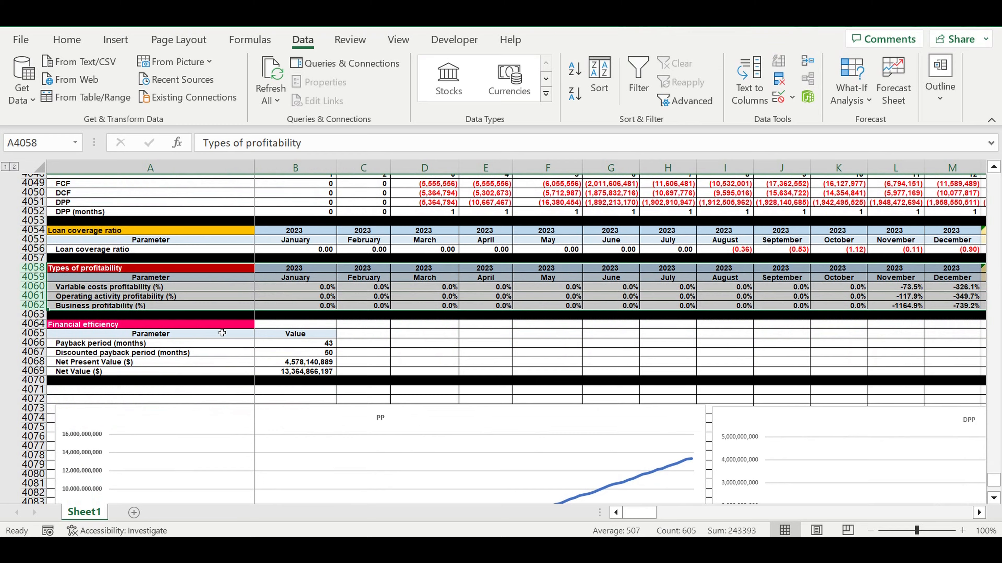
pyautogui.scroll(-4, 222, 334)
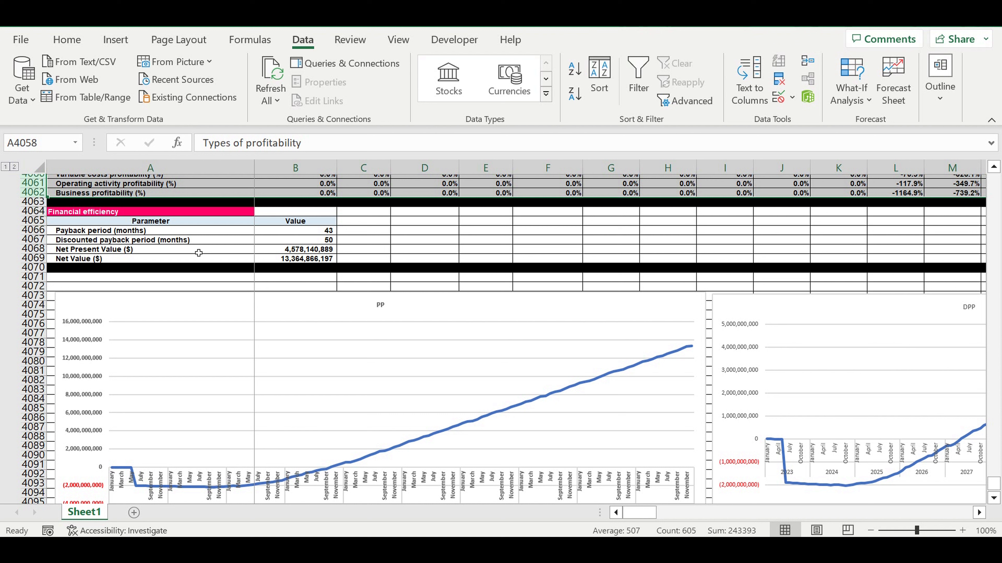
# - Rename Sheet1 as Model
pyautogui.doubleClick(82, 513)
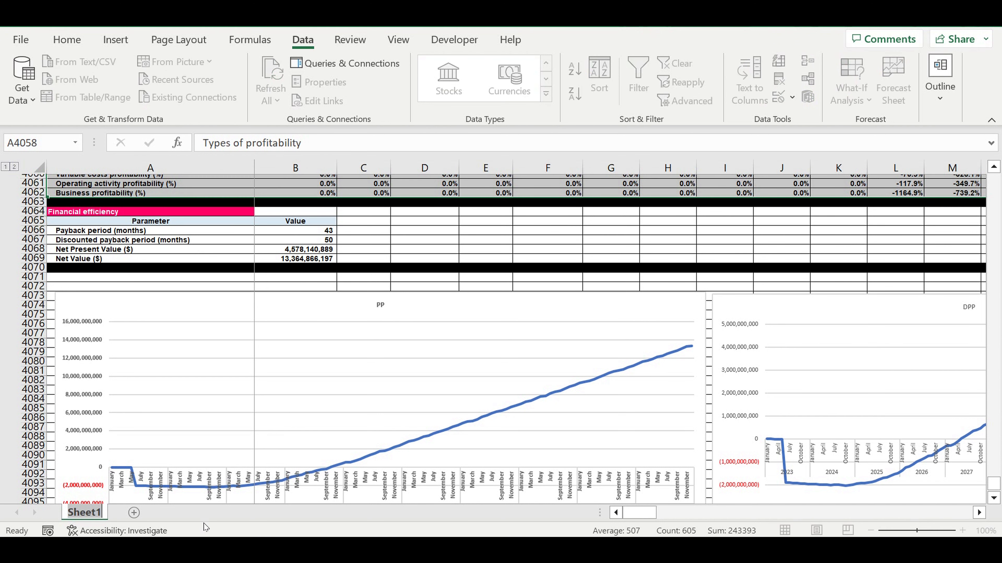
pyautogui.write('Model')
pyautogui.press('Return')
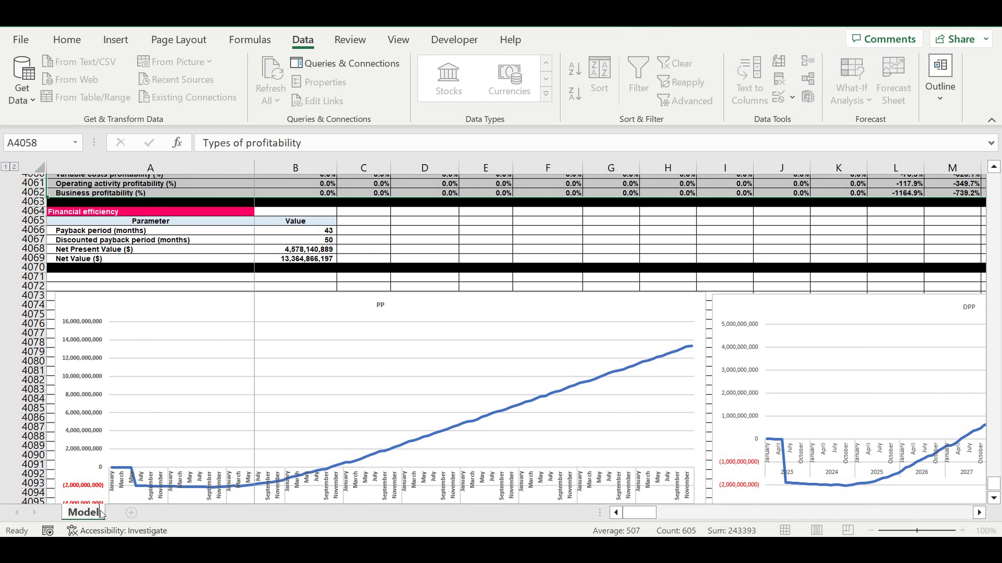
# - Add a new worksheet and name it IRR
pyautogui.click(131, 512)
pyautogui.doubleClick(137, 513)
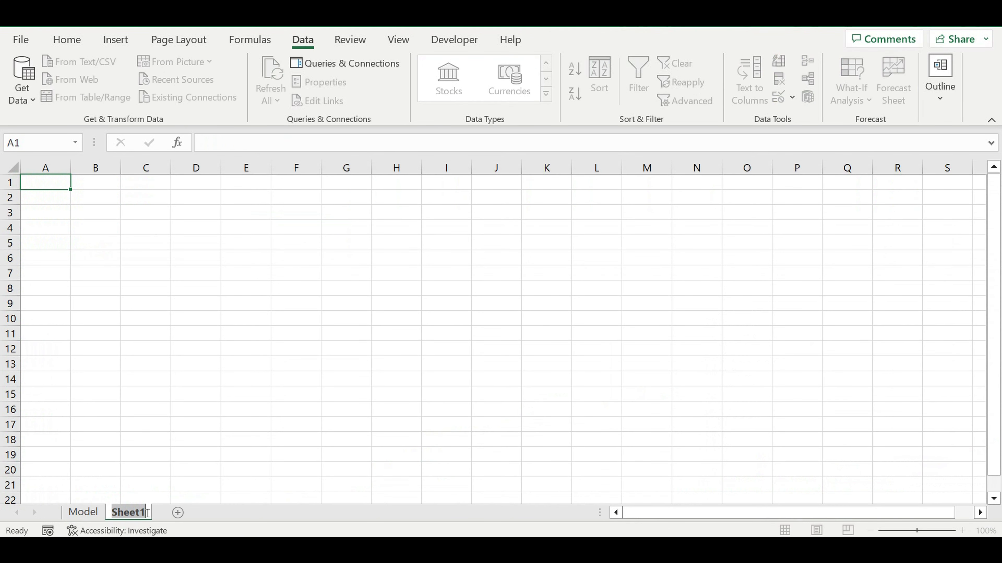
pyautogui.write('IRR')
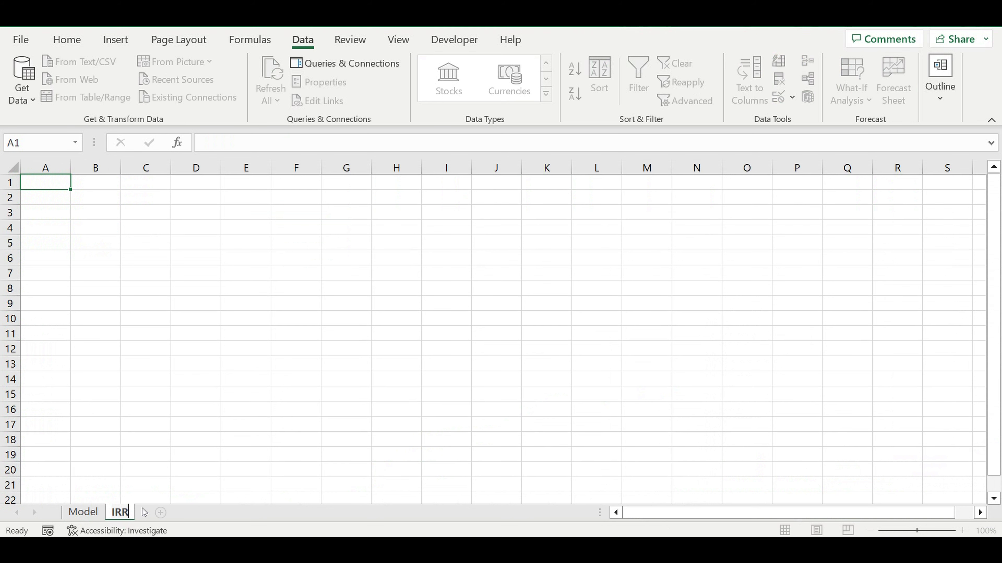
pyautogui.click(84, 512)
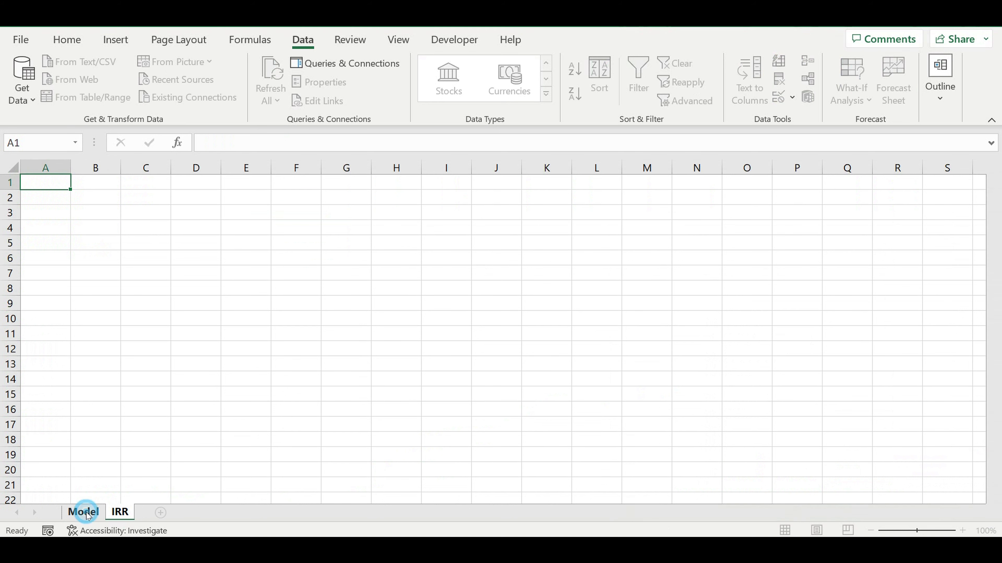
# - Set the tab color of the Model sheet to yellow
pyautogui.click(86, 513)
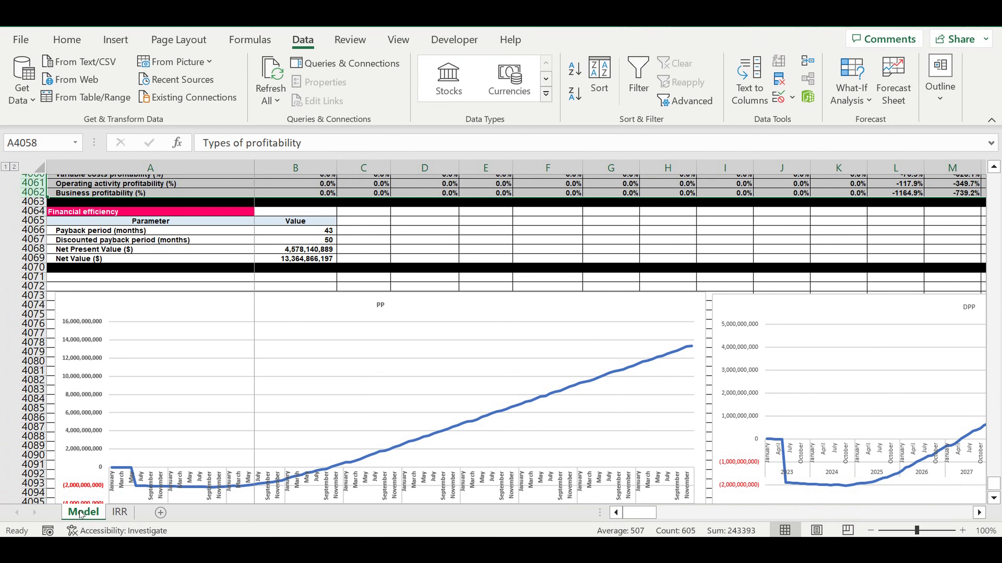
pyautogui.rightClick(81, 513)
pyautogui.moveTo(158, 399)
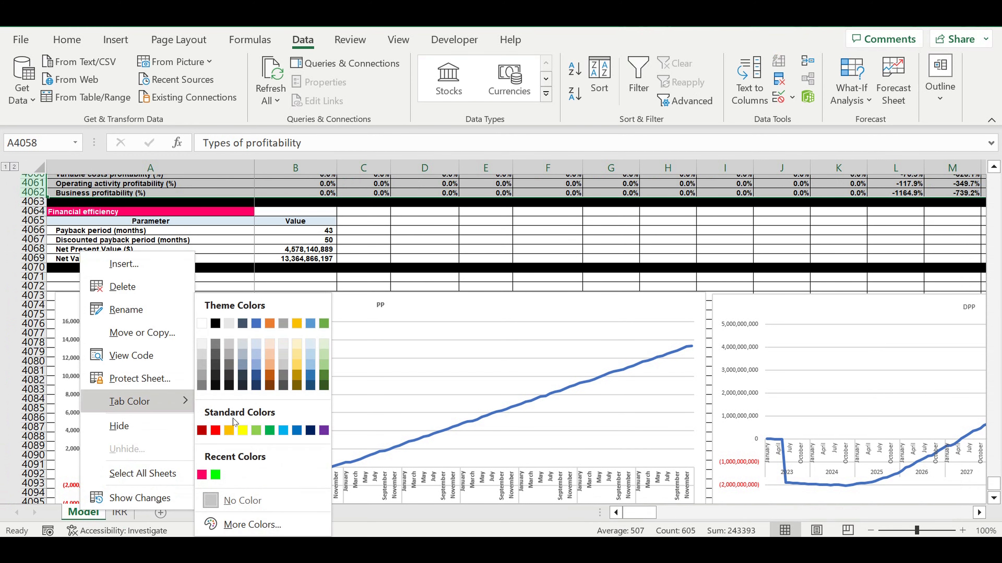
pyautogui.click(239, 429)
# - Set the tab color of the IRR sheet to light blue
pyautogui.click(120, 513)
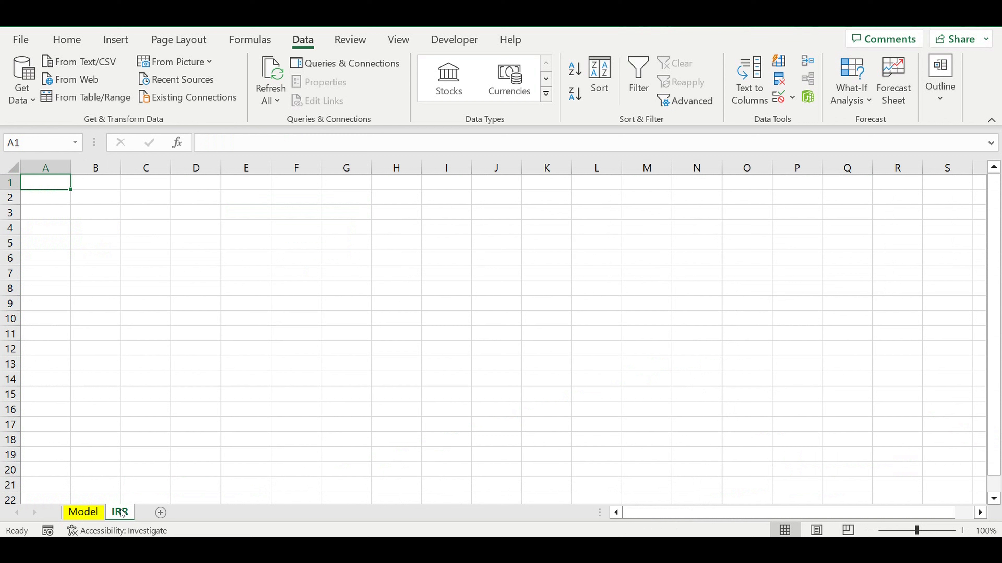
pyautogui.rightClick(120, 513)
pyautogui.moveTo(192, 400)
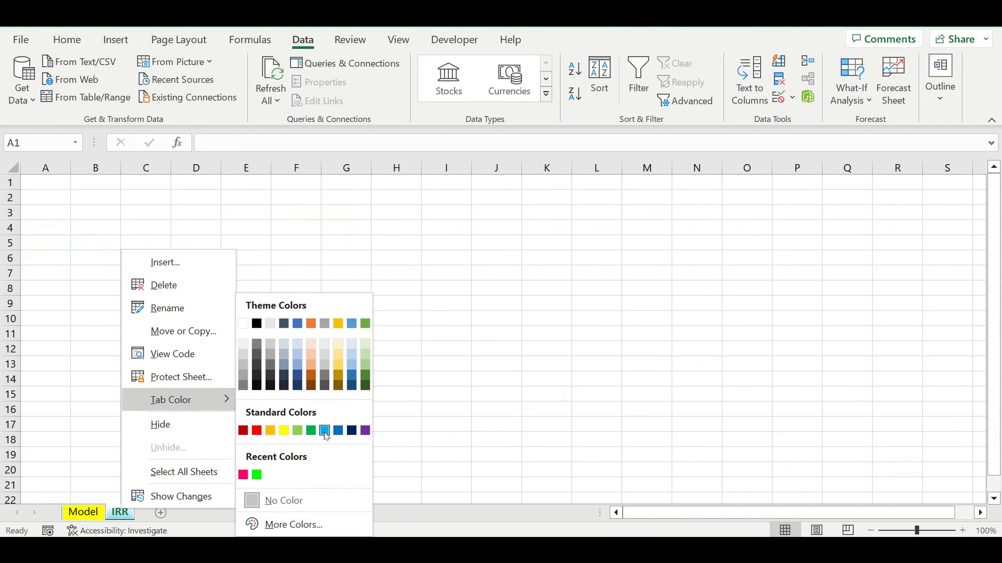
pyautogui.click(324, 431)
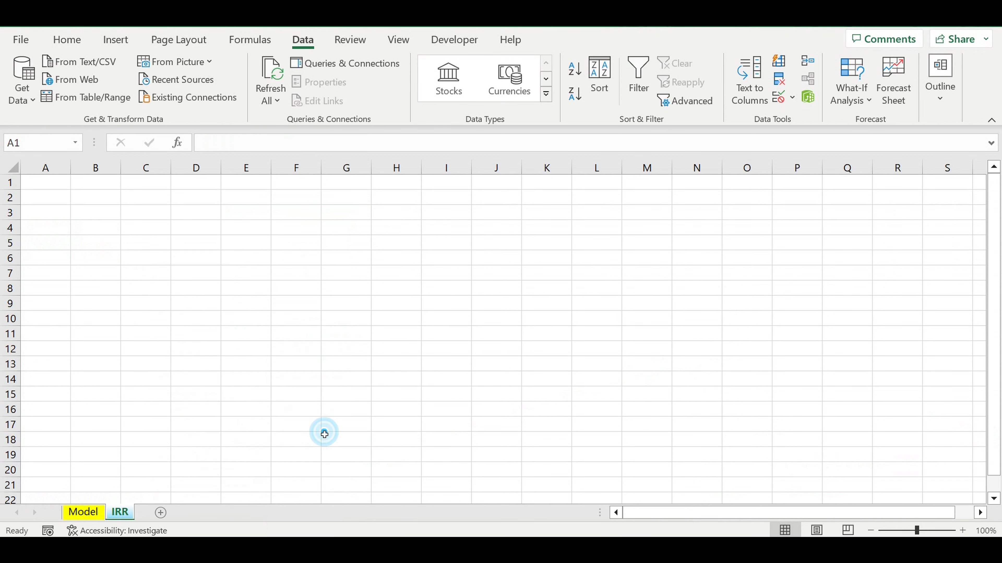
# - Set the font of the entire IRR sheet to Arial, size 7
pyautogui.click(11, 169)
pyautogui.click(65, 44)
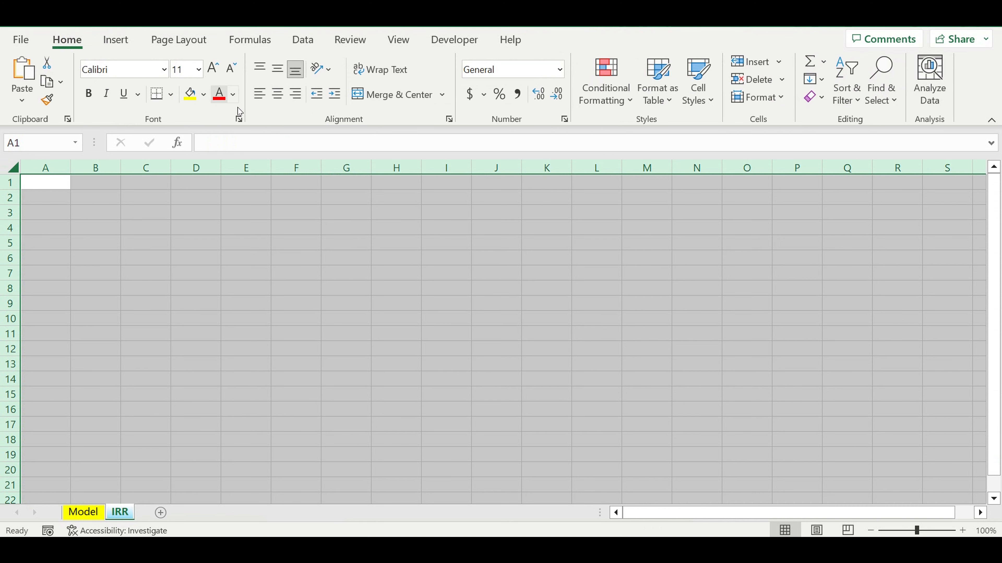
pyautogui.click(193, 74)
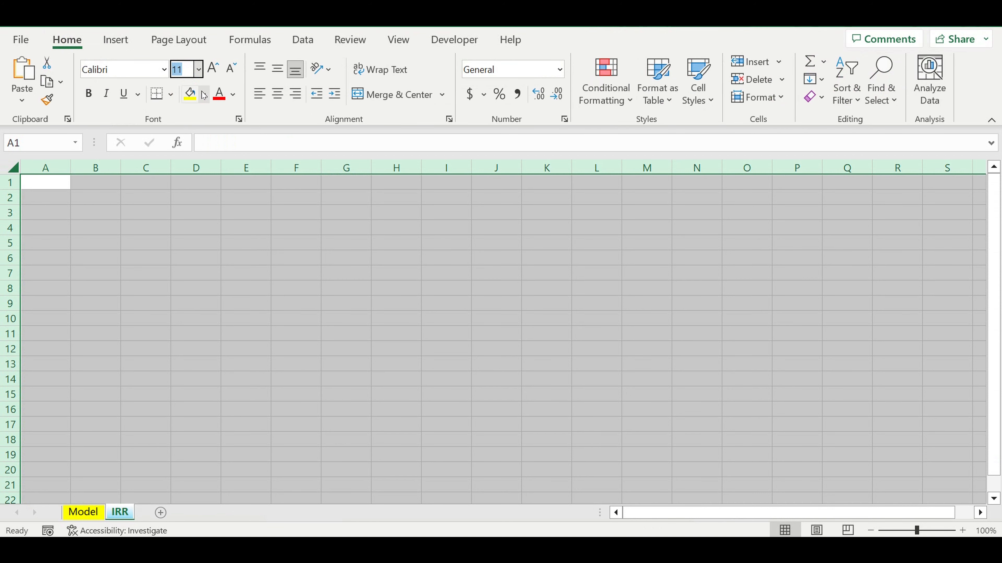
pyautogui.write('7')
pyautogui.press('Return')
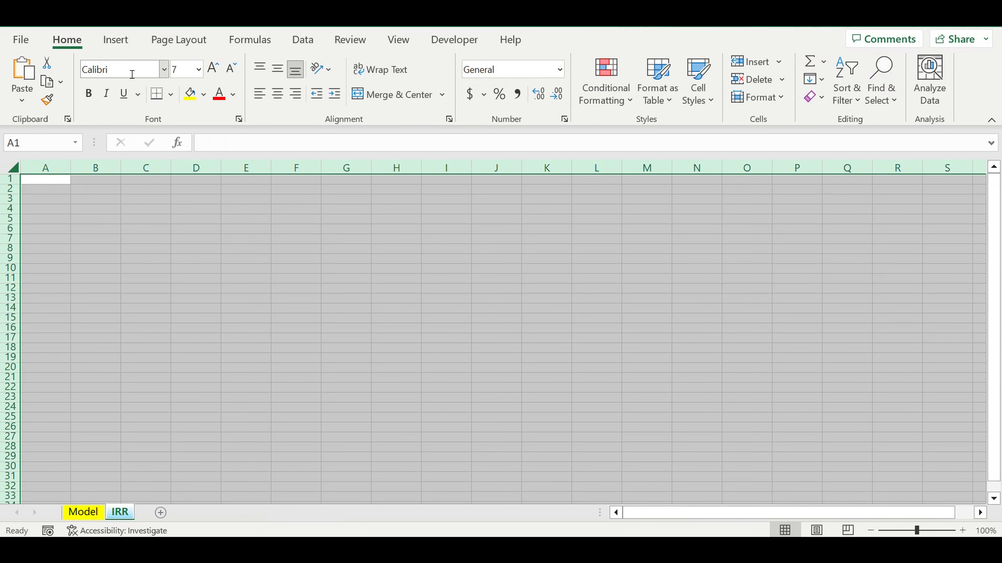
pyautogui.click(127, 69)
pyautogui.write('Arial')
pyautogui.press('Return')
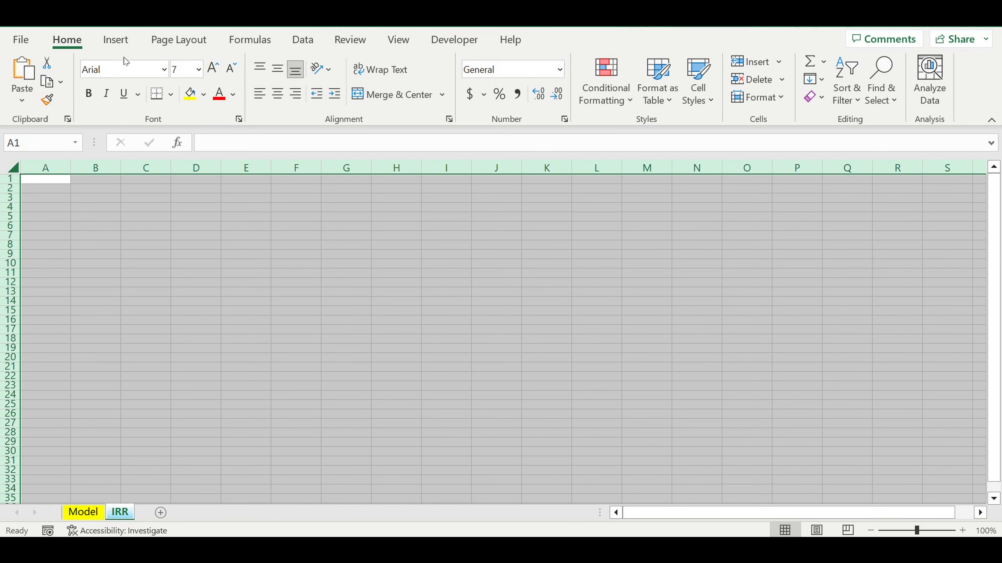
pyautogui.click(147, 196)
pyautogui.click(79, 197)
pyautogui.click(49, 180)
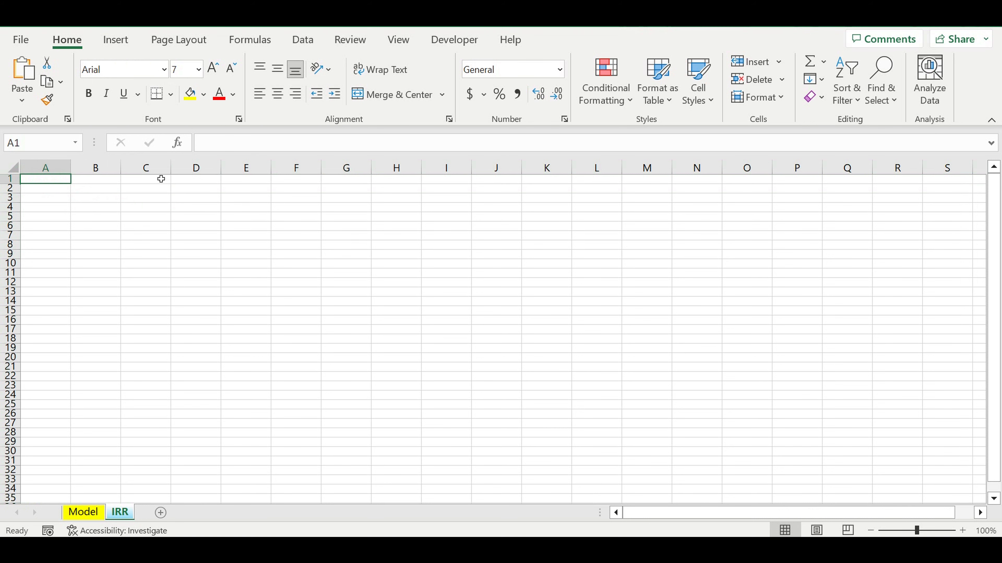
# - Copy the yearly discount rate label and value from the Model sheet into IRR cells A1:B1, and fit column A to its text
pyautogui.click(83, 512)
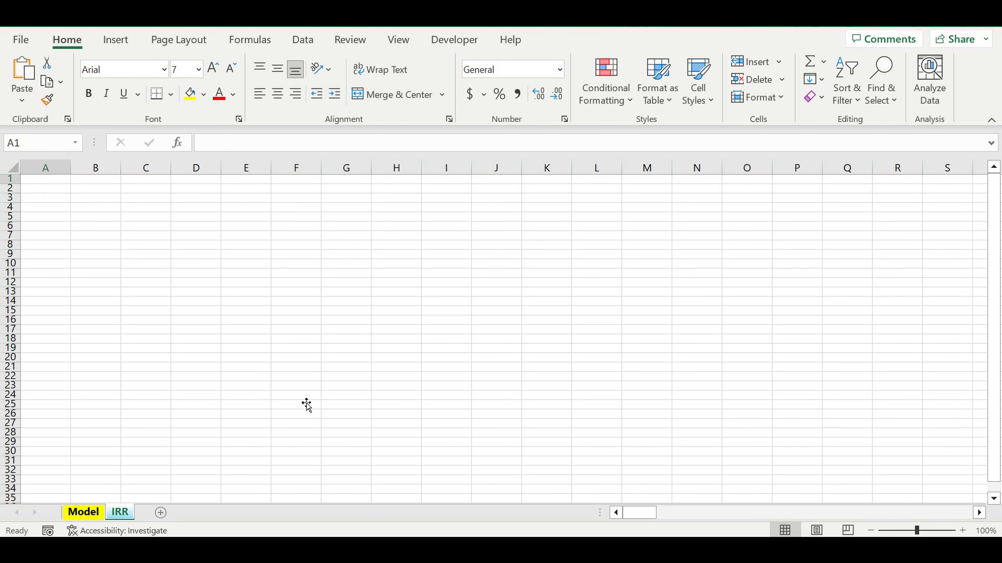
pyautogui.scroll(9, 317, 328)
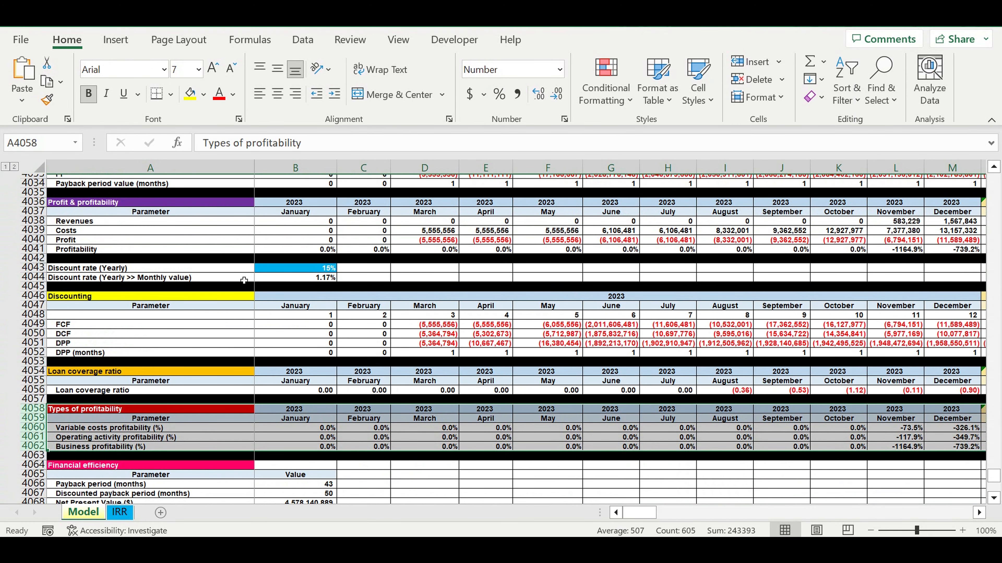
pyautogui.moveTo(252, 272); pyautogui.dragTo(272, 271)
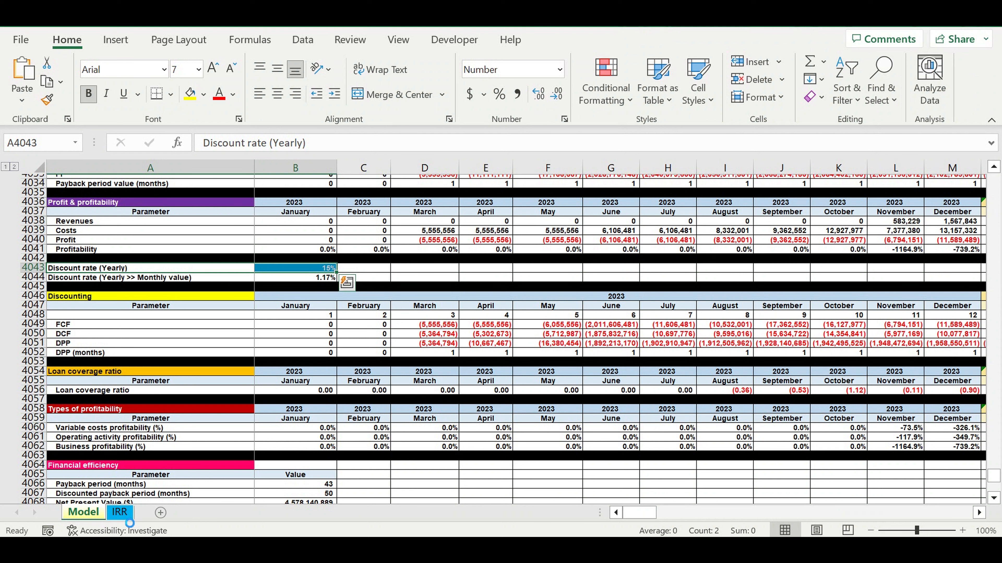
pyautogui.hotkey('ctrl', 'c')
pyautogui.click(121, 520)
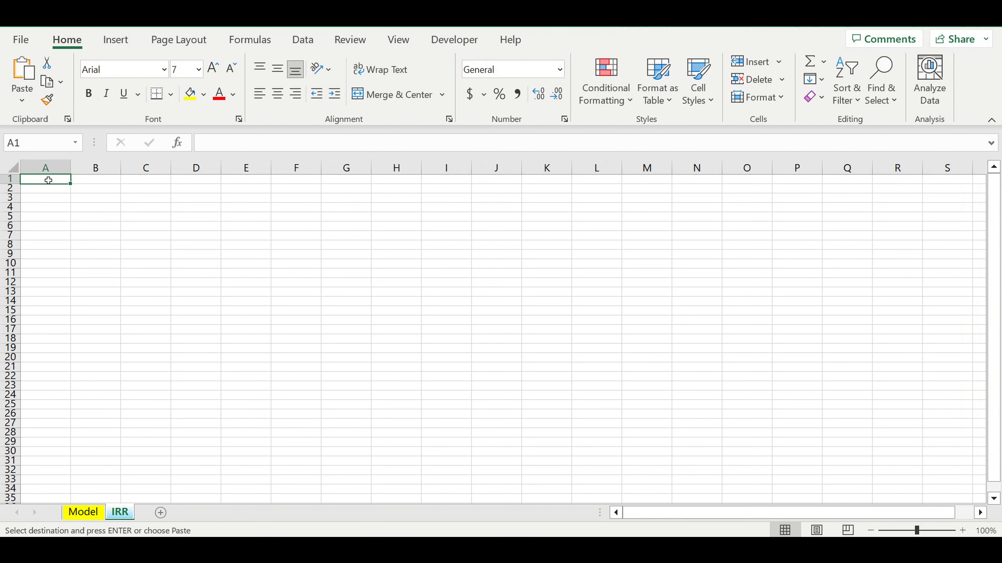
pyautogui.hotkey('ctrl', 'v')
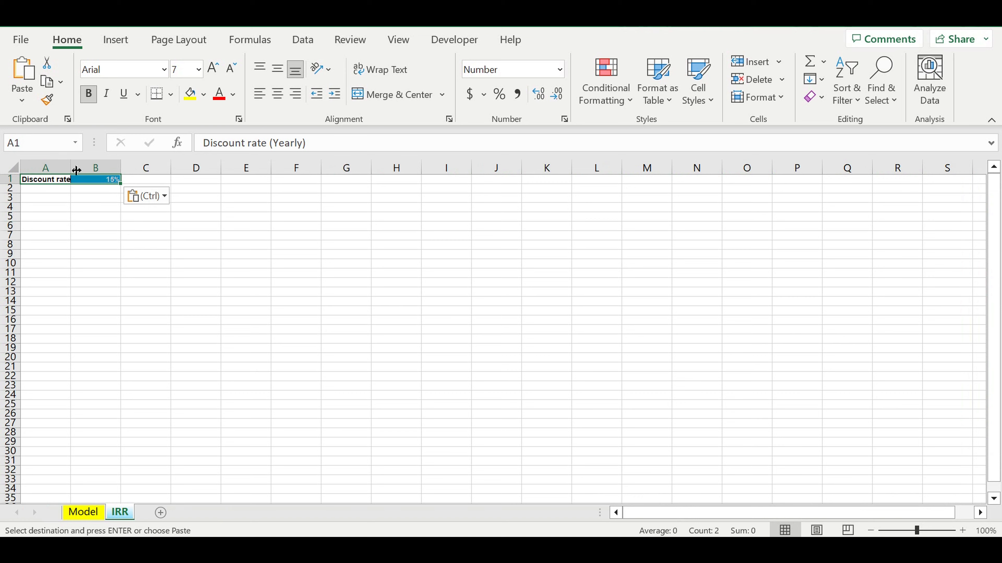
pyautogui.doubleClick(71, 169)
pyautogui.click(137, 241)
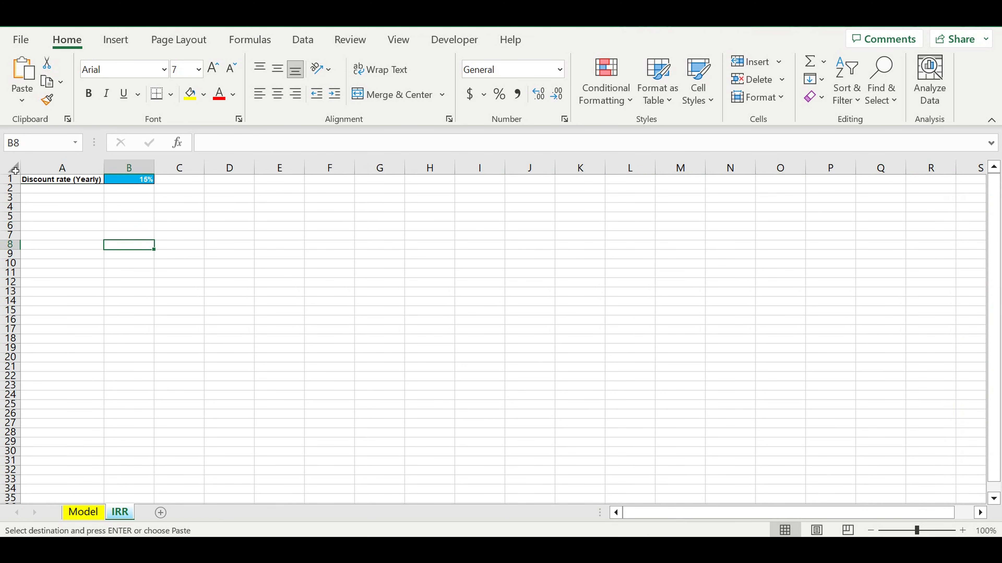
# - Apply all borders to every cell of the IRR sheet
pyautogui.click(13, 168)
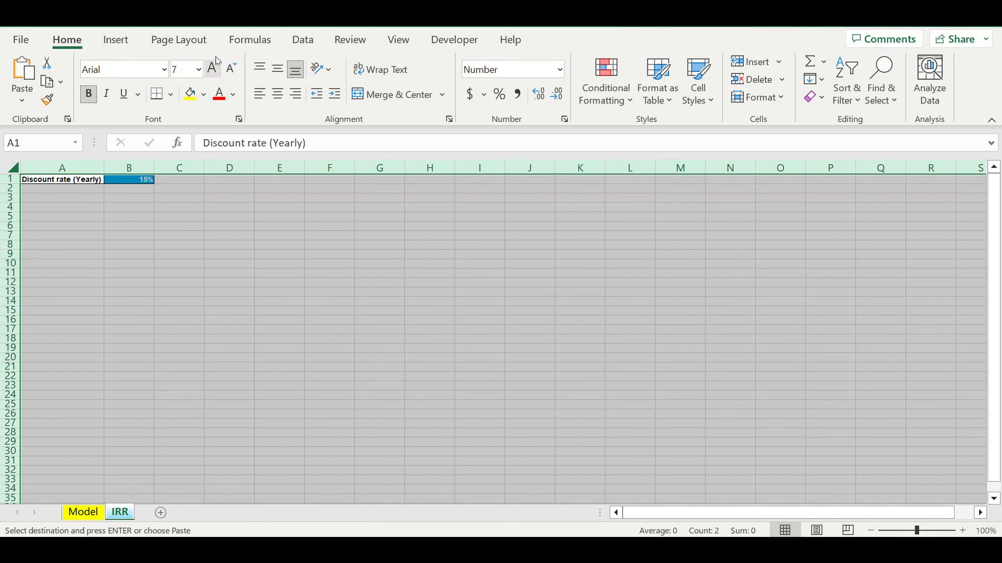
pyautogui.click(173, 95)
pyautogui.click(169, 259)
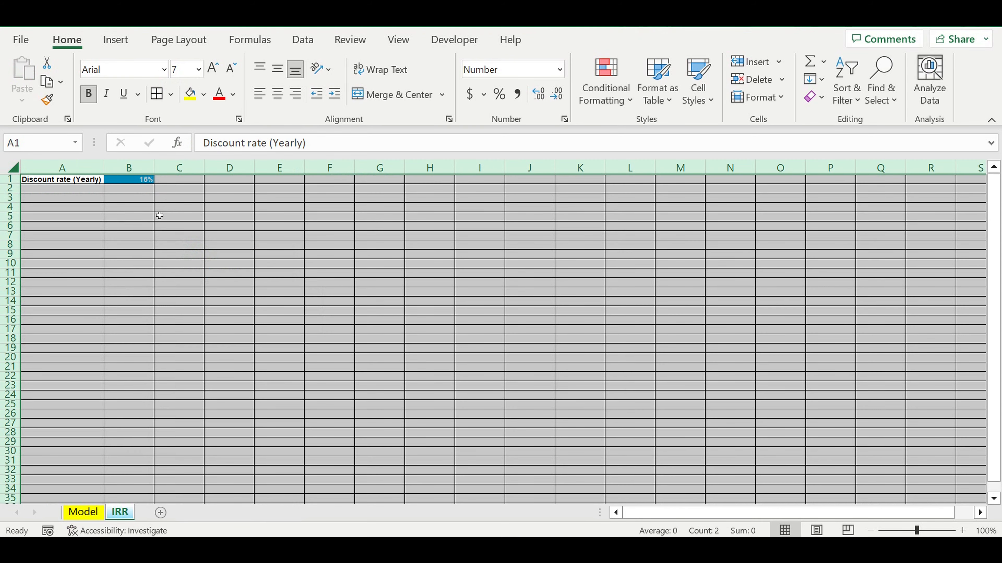
# - Format all IRR cells as Number with 0 decimal places, a thousands separator and red parenthesized negatives
pyautogui.rightClick(134, 202)
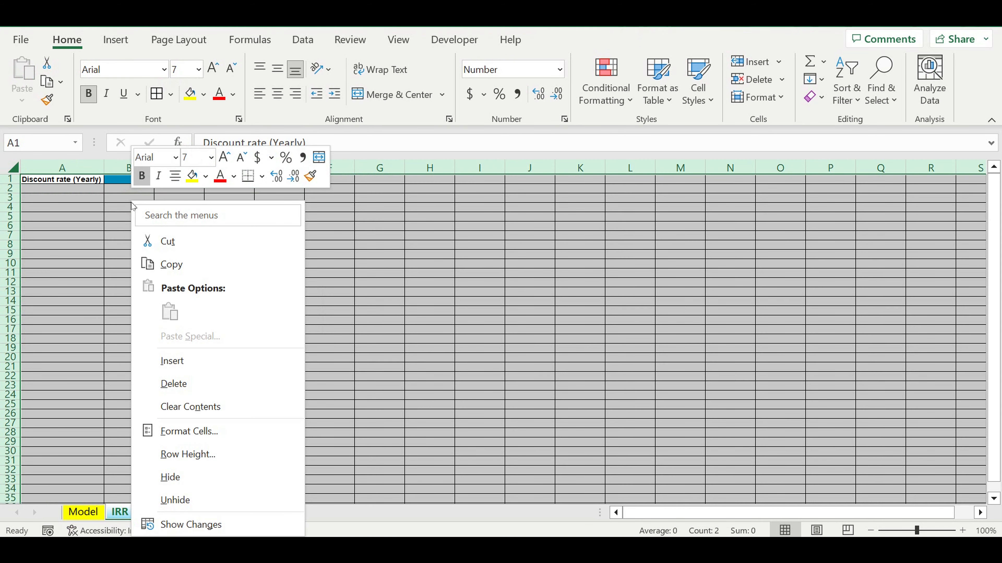
pyautogui.click(199, 433)
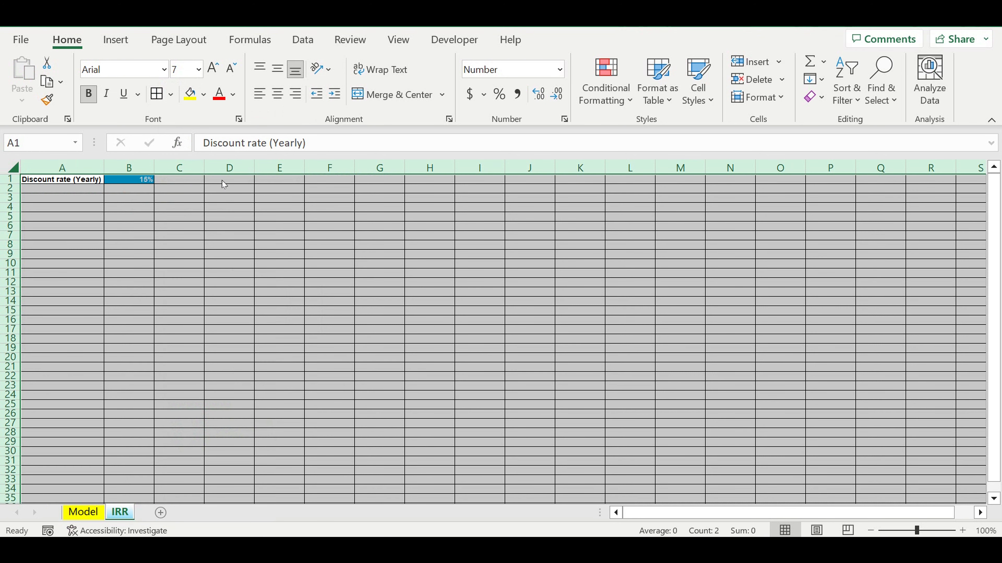
pyautogui.click(50, 217)
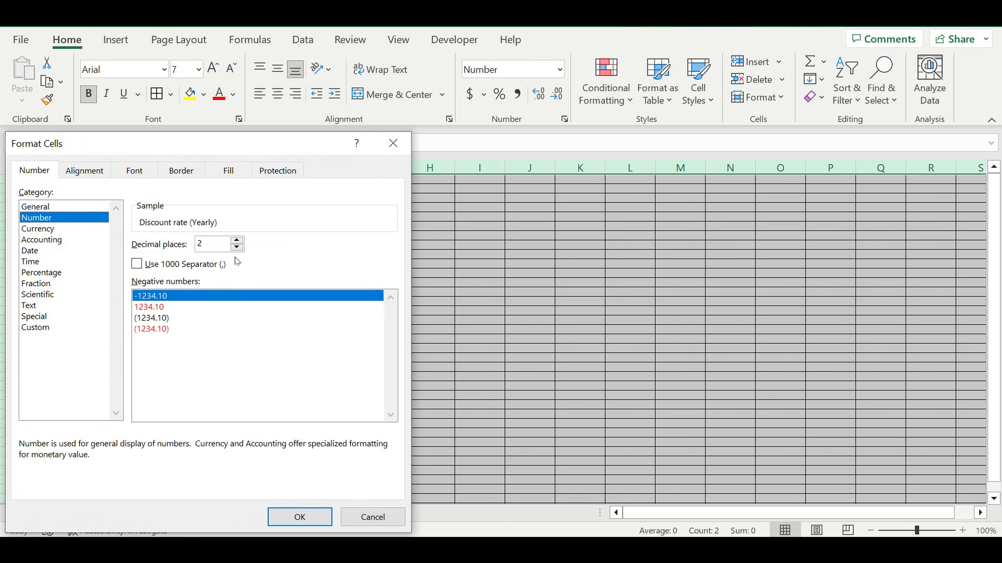
pyautogui.click(236, 248)
pyautogui.click(236, 248)
pyautogui.click(137, 264)
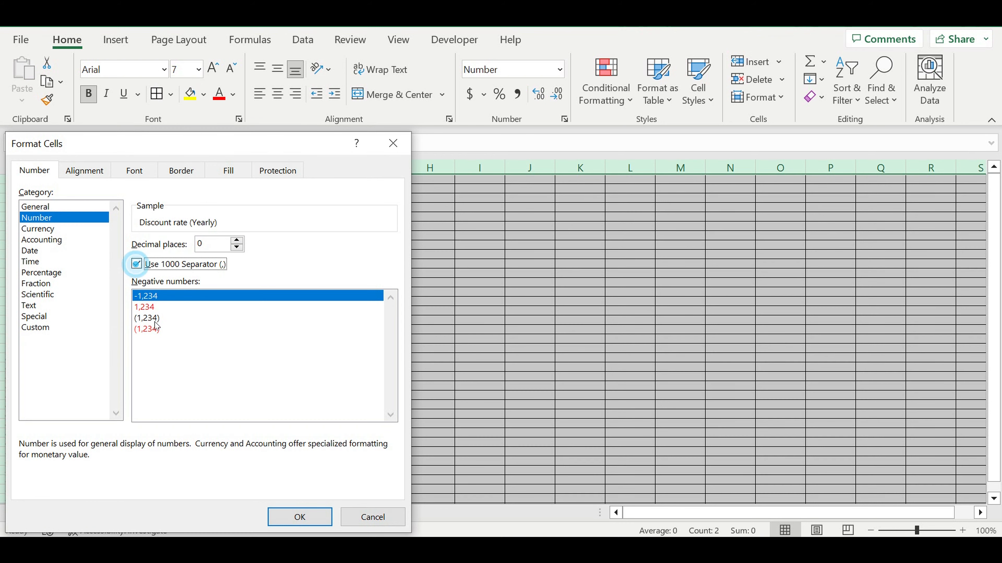
pyautogui.click(151, 330)
pyautogui.click(300, 517)
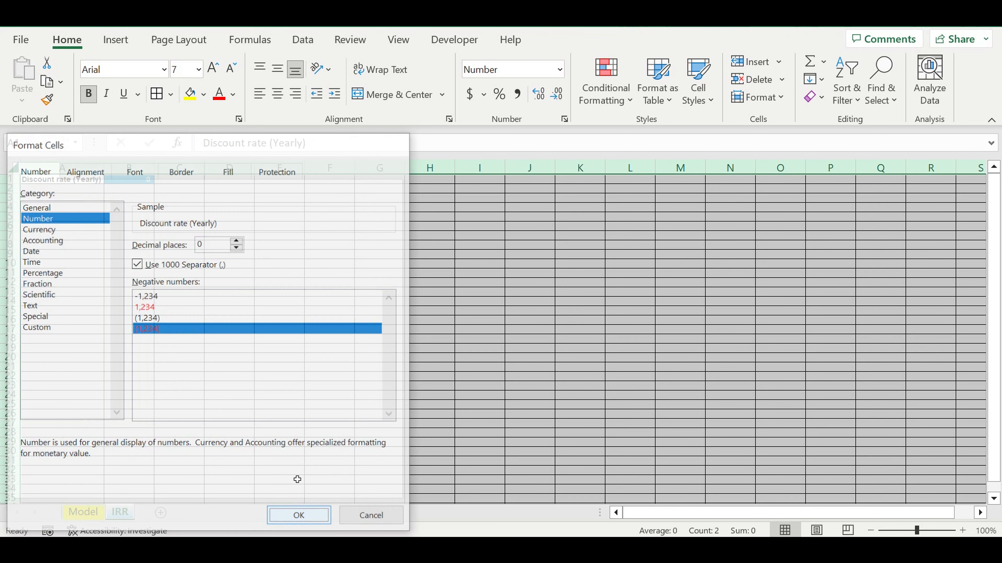
pyautogui.click(194, 331)
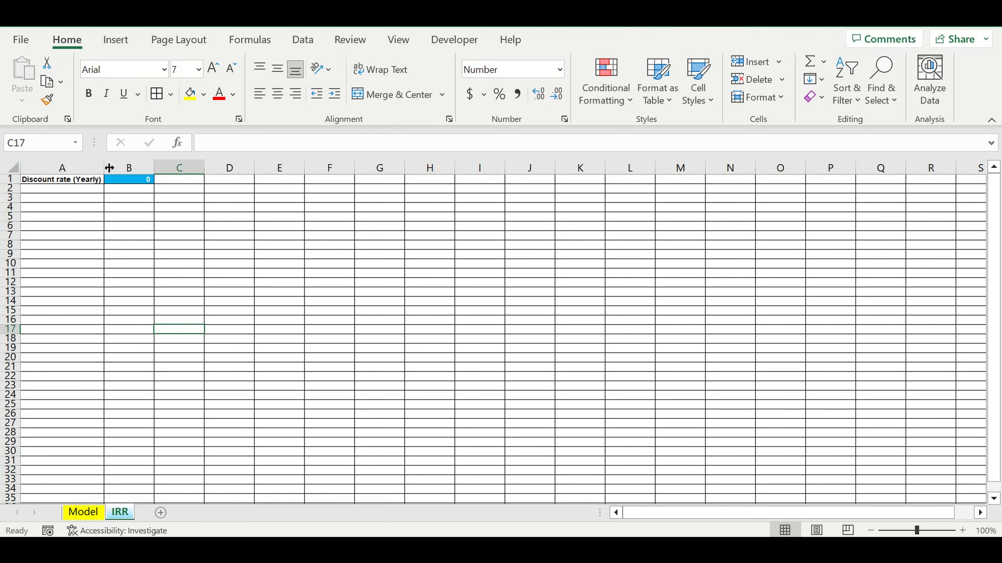
# - Format the discount rate in cell B1 of the IRR sheet as a percentage
pyautogui.click(140, 180)
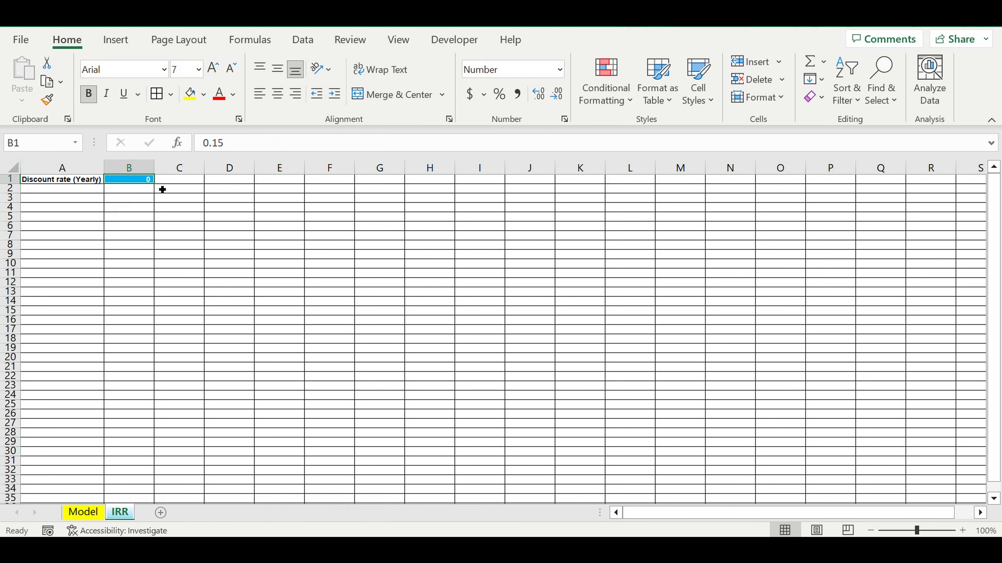
pyautogui.click(499, 94)
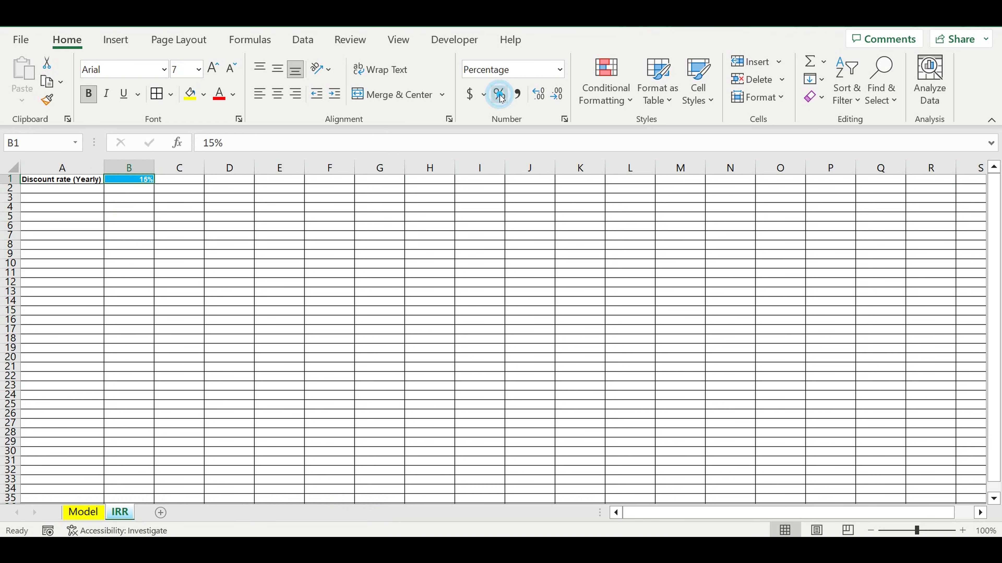
pyautogui.click(190, 264)
# - Link the Model sheet's yearly discount rate in B4043 to the IRR sheet with the formula =IRR!B1
pyautogui.click(86, 514)
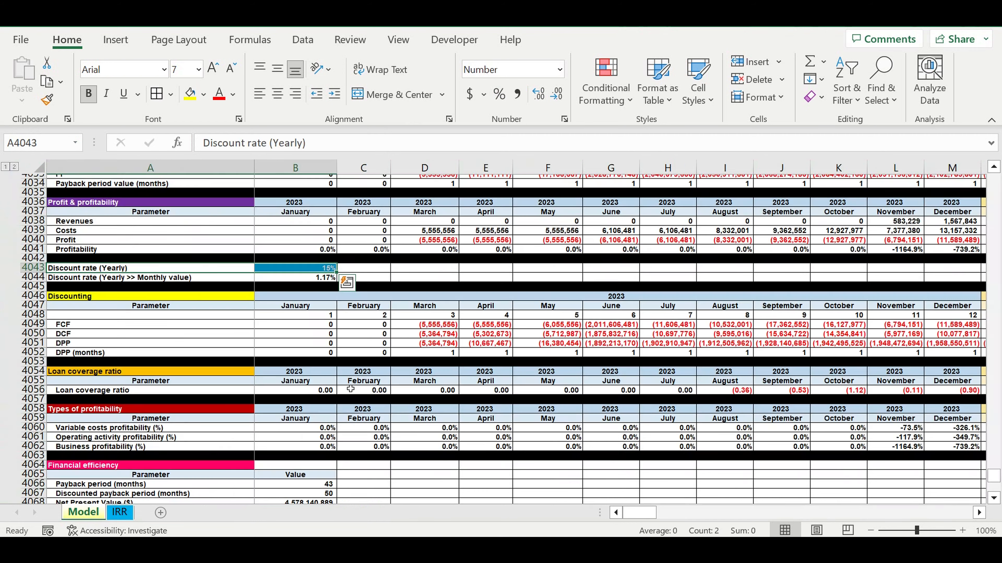
pyautogui.click(297, 271)
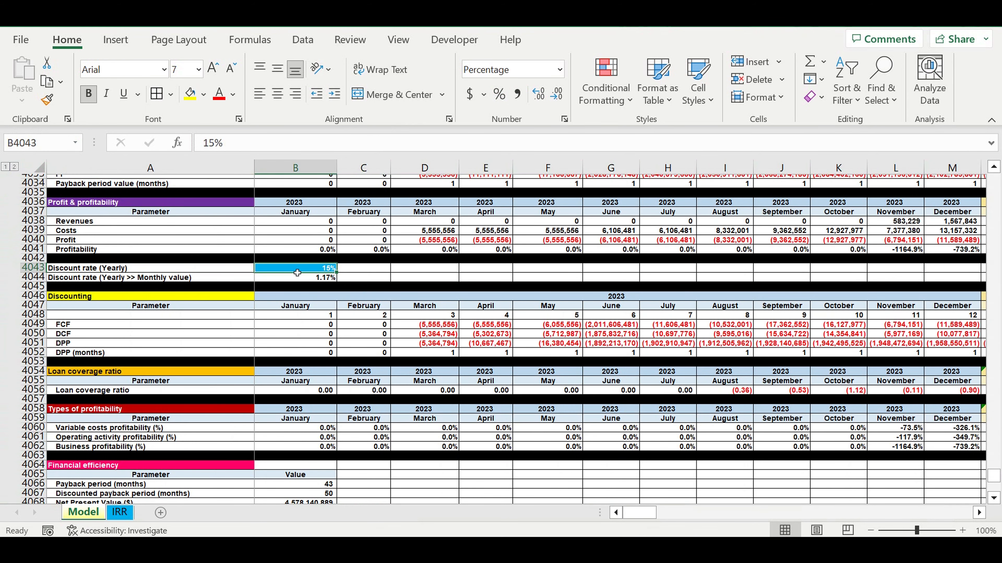
pyautogui.write('=')
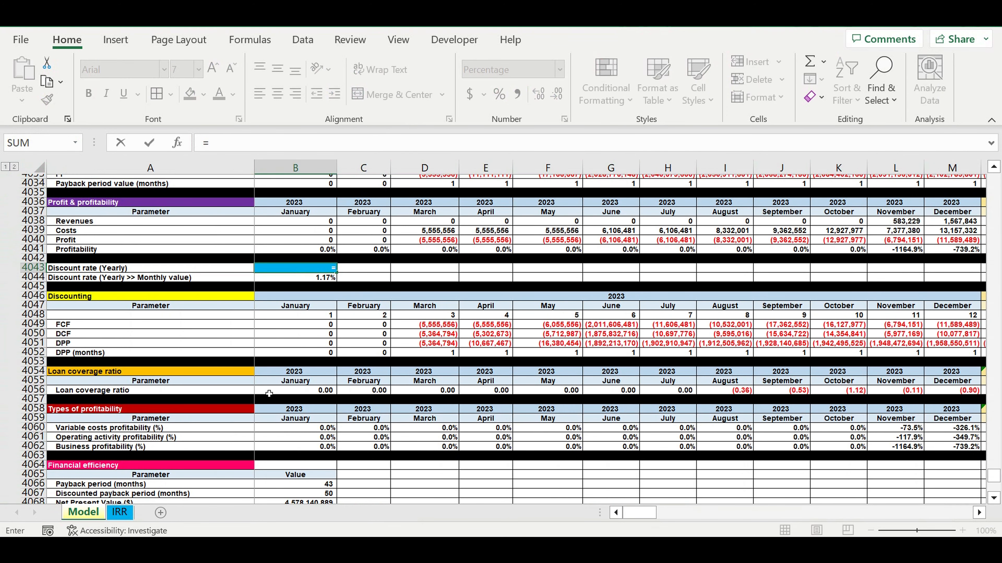
pyautogui.click(120, 512)
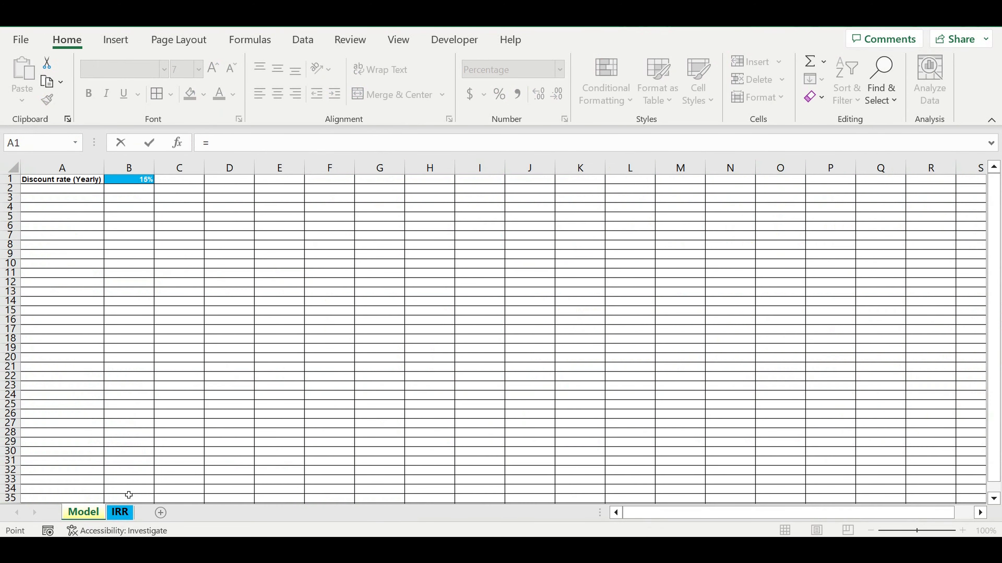
pyautogui.click(130, 182)
pyautogui.press('Return')
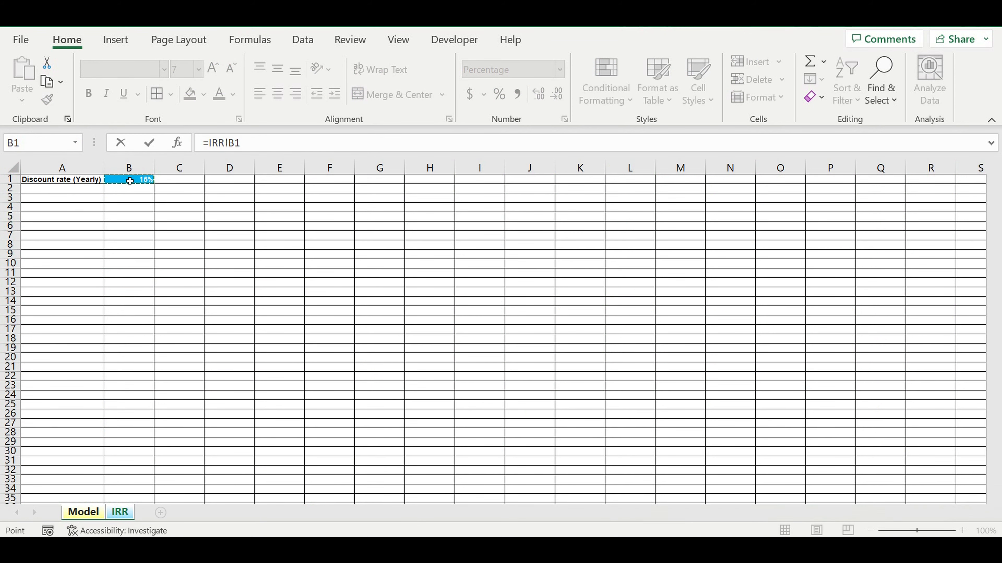
# - Remove the fill from the Model sheet's yearly discount rate cell B4043 and set its font color to black
pyautogui.click(314, 268)
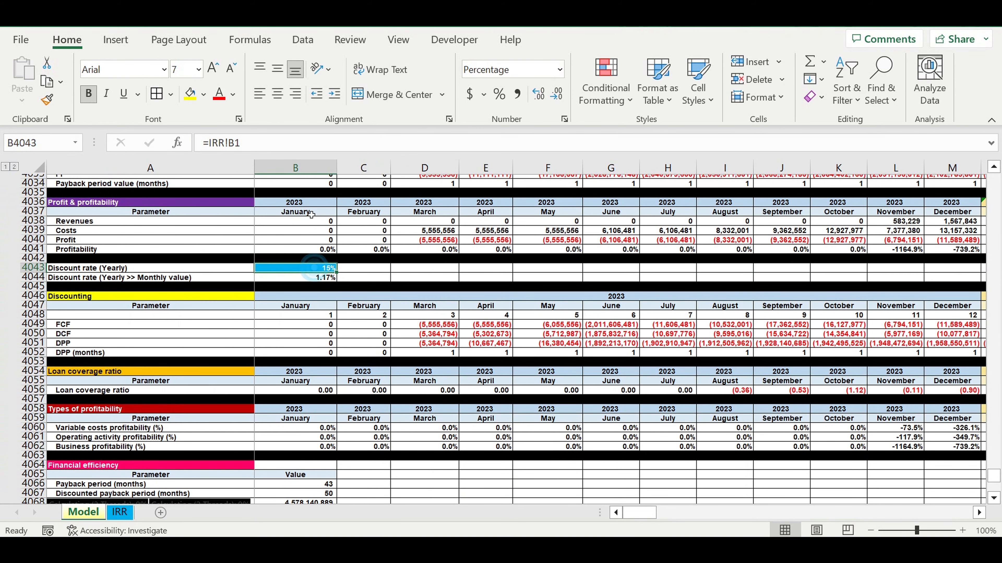
pyautogui.click(203, 94)
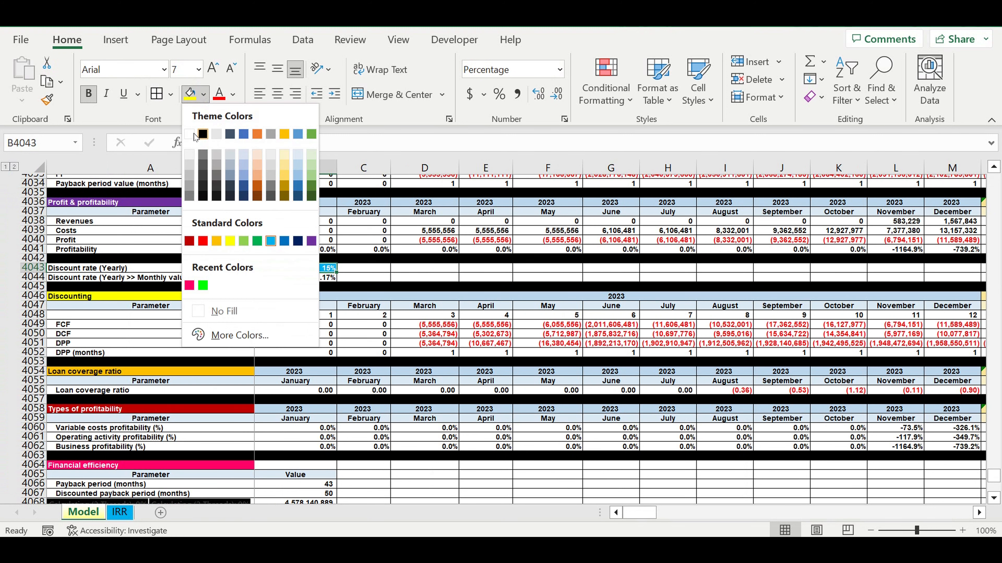
pyautogui.click(221, 311)
pyautogui.click(233, 95)
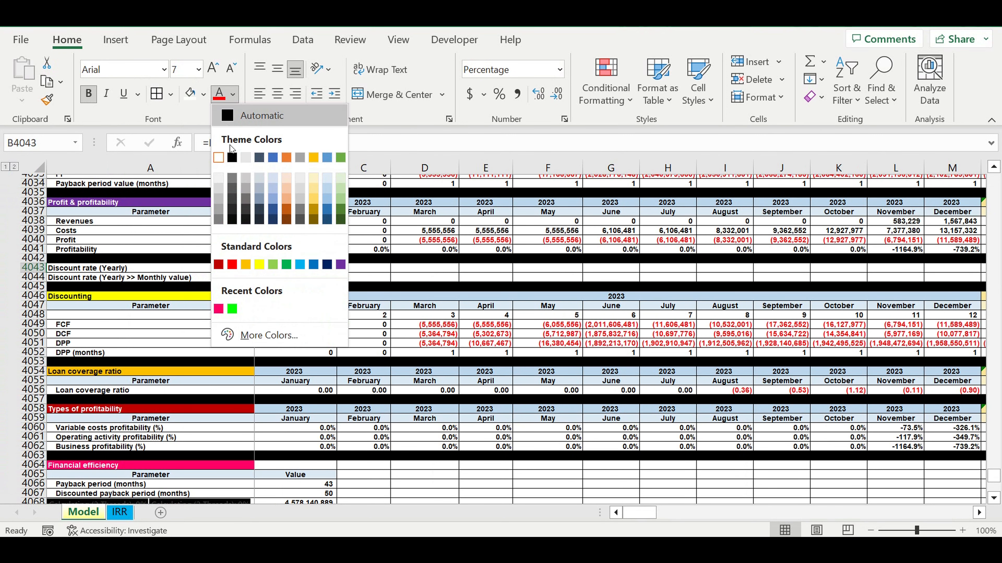
pyautogui.click(232, 159)
pyautogui.click(429, 333)
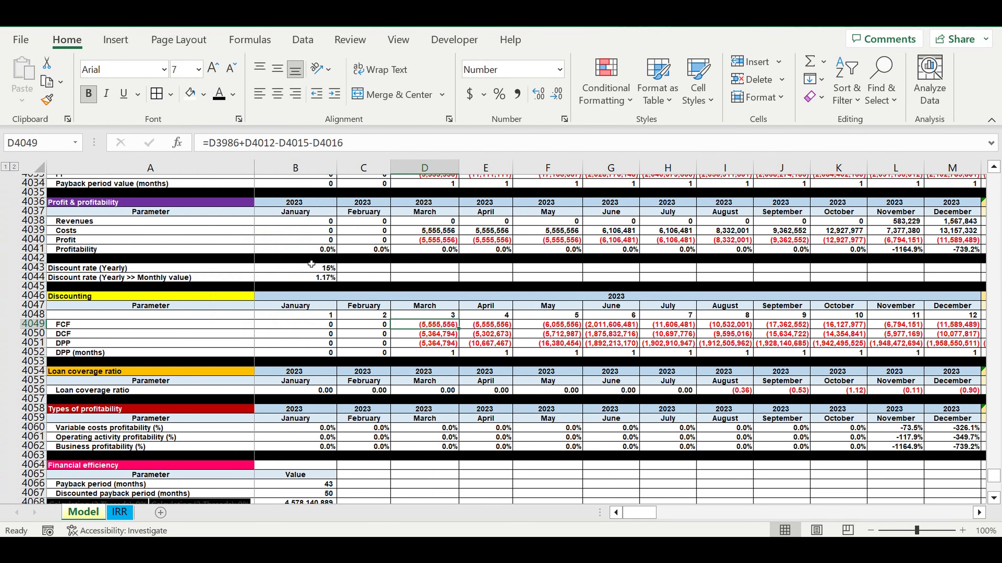
pyautogui.click(315, 268)
# - Enter the label "Net present value ($)" in cell A2 of the IRR sheet
pyautogui.click(120, 514)
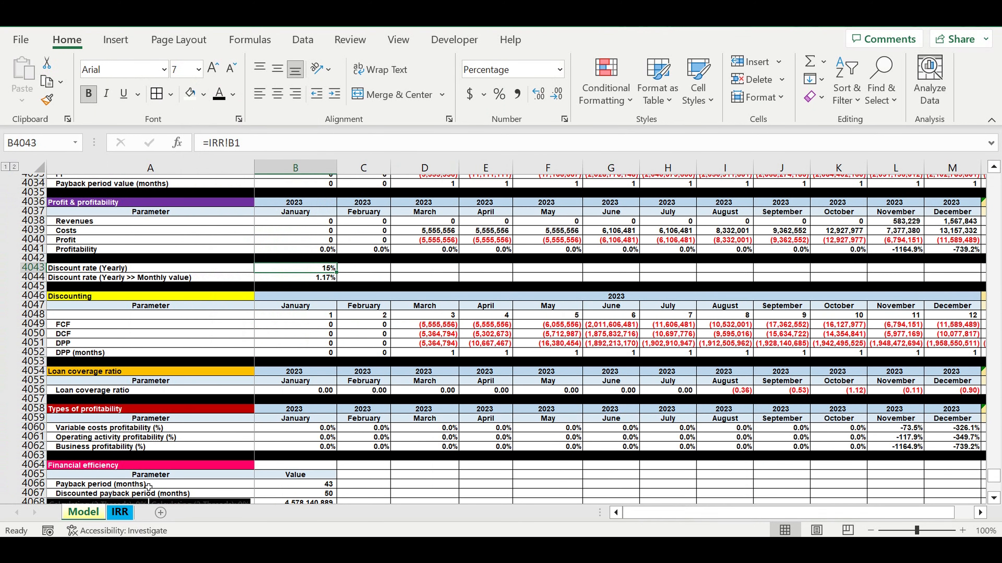
pyautogui.click(82, 190)
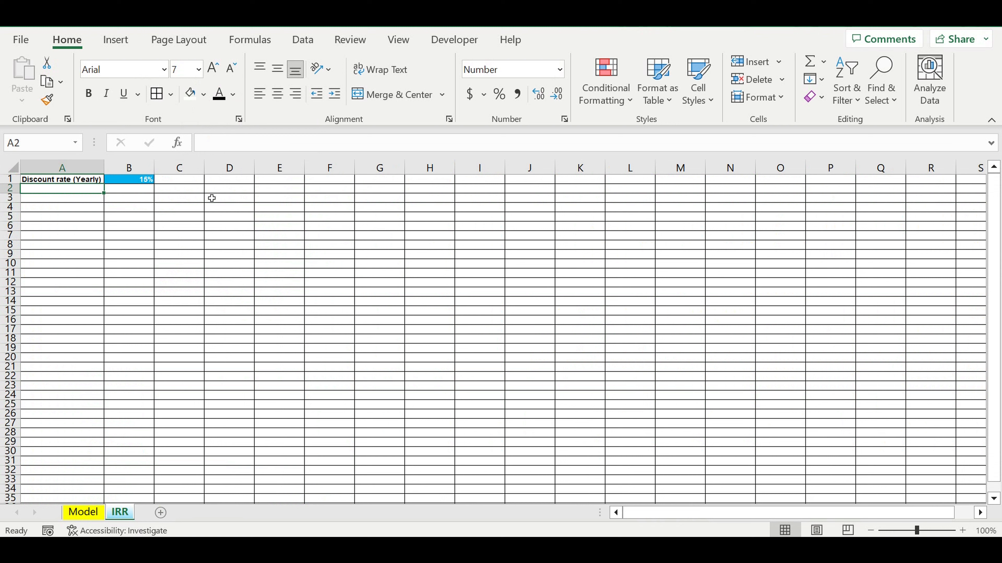
pyautogui.write('N')
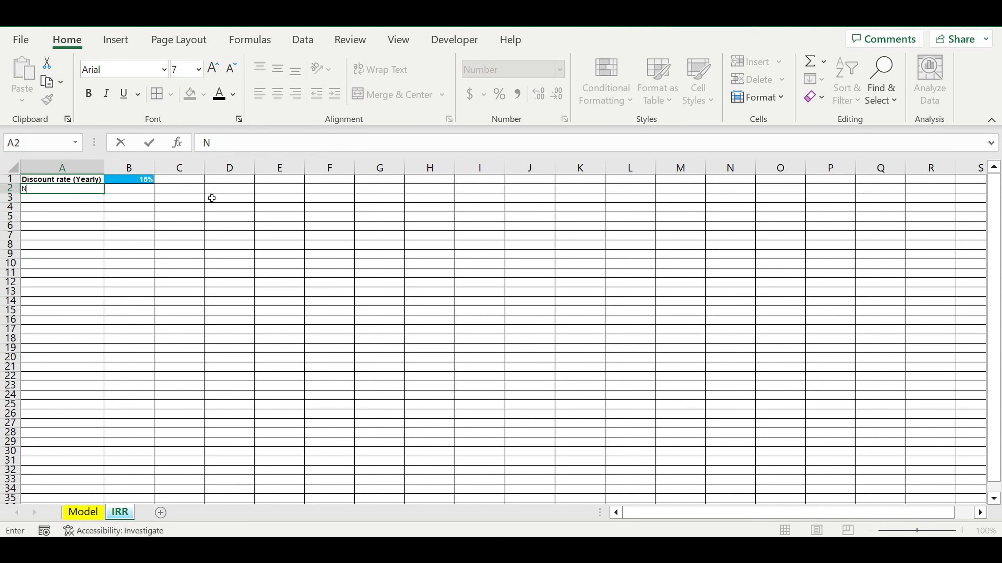
pyautogui.write('et present')
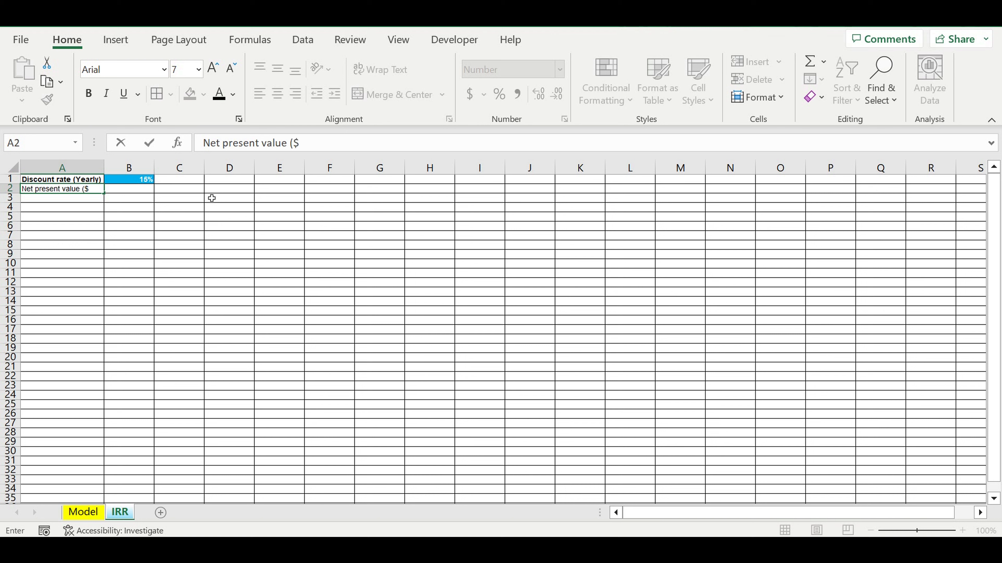
pyautogui.write('value ($)')
pyautogui.press('Return')
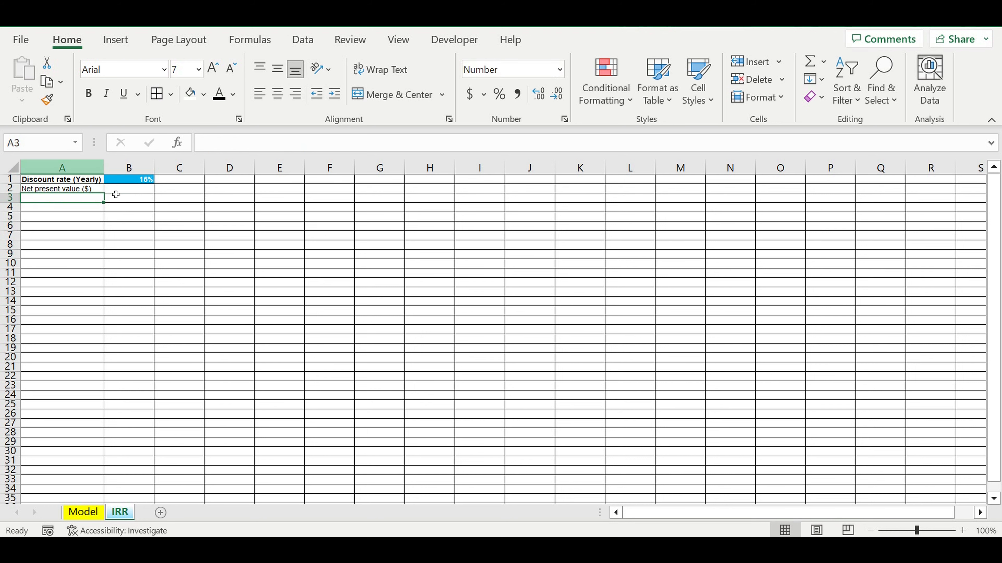
# - Link cell B2 of the IRR sheet to the Model sheet's Net Present Value with =Model!B4068 and fit column B's width to the value
pyautogui.click(124, 193)
pyautogui.write('=')
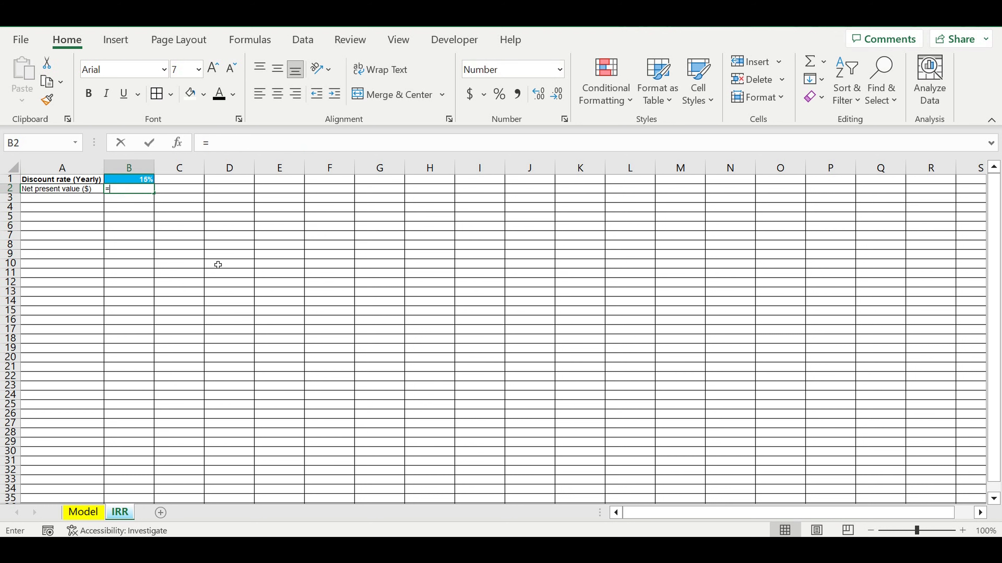
pyautogui.click(88, 512)
pyautogui.scroll(-2, 352, 384)
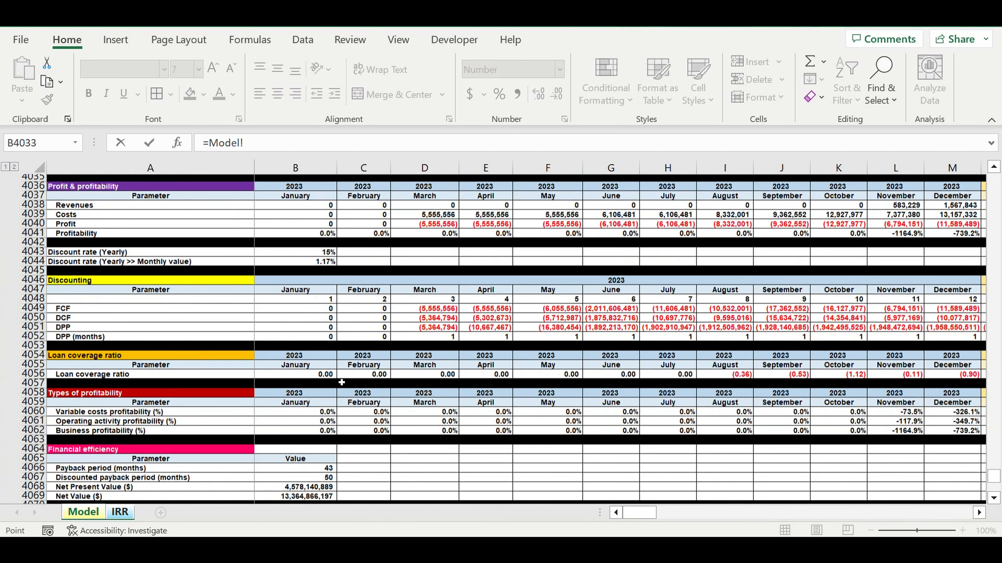
pyautogui.scroll(-3, 336, 455)
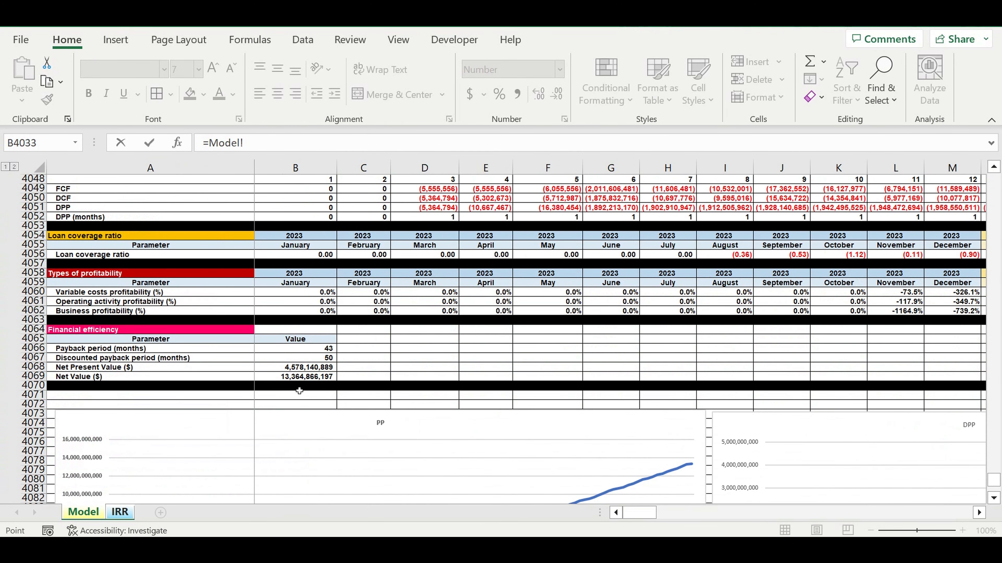
pyautogui.click(288, 370)
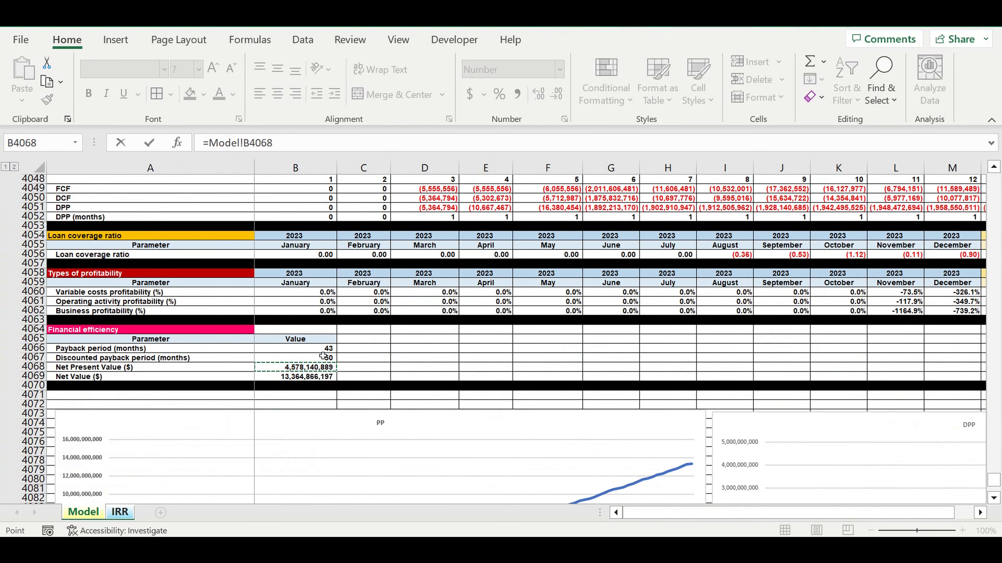
pyautogui.hotkey('ctrl', 'pagedown')
pyautogui.press('Return')
pyautogui.doubleClick(162, 168)
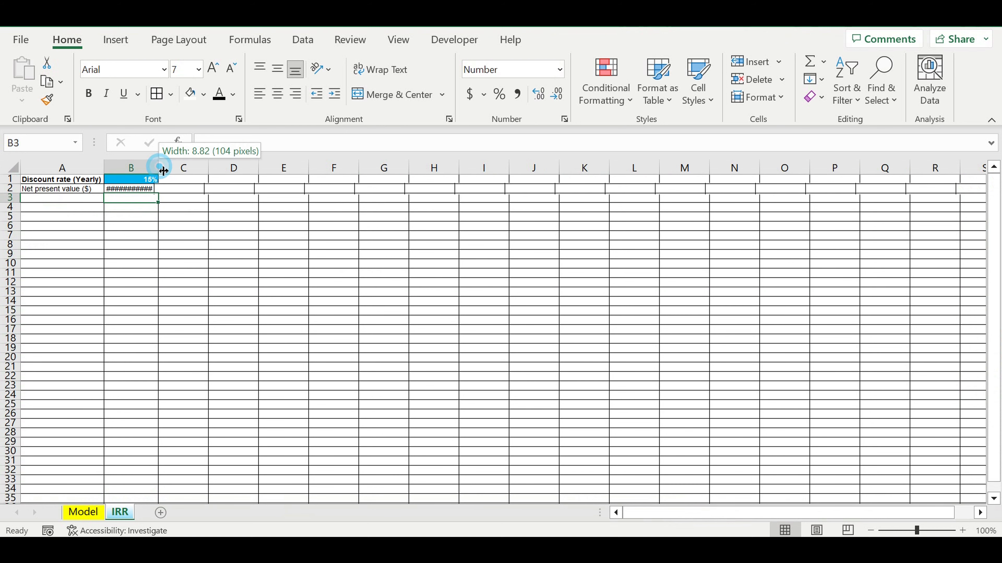
# - Make all cells of the IRR sheet bold
pyautogui.click(12, 168)
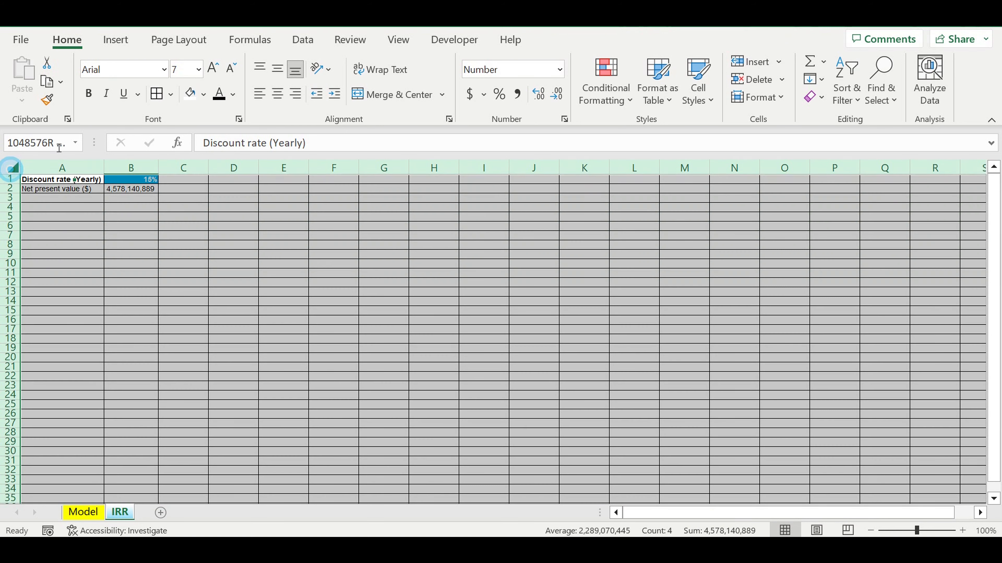
pyautogui.click(89, 94)
pyautogui.click(89, 93)
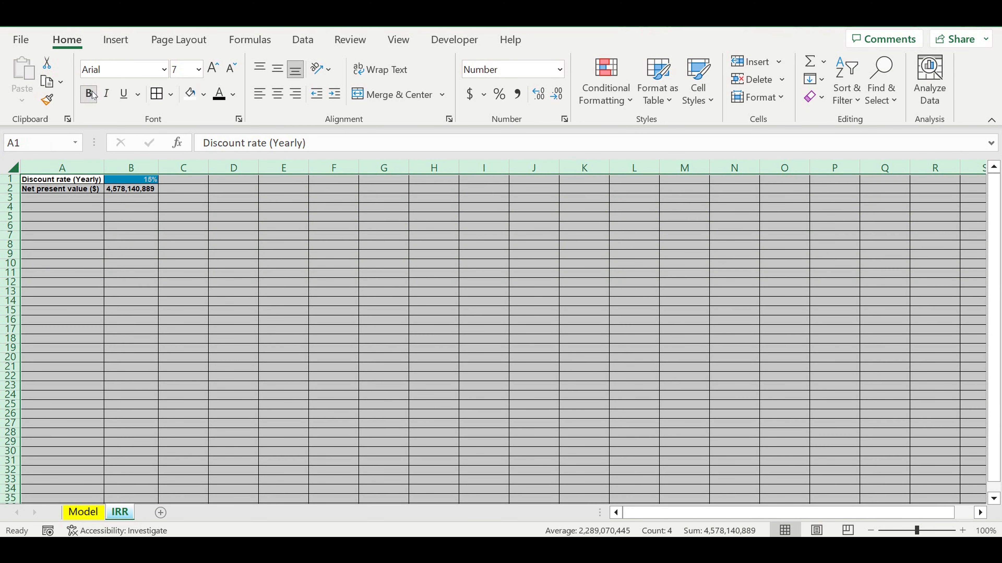
pyautogui.click(244, 228)
pyautogui.click(87, 235)
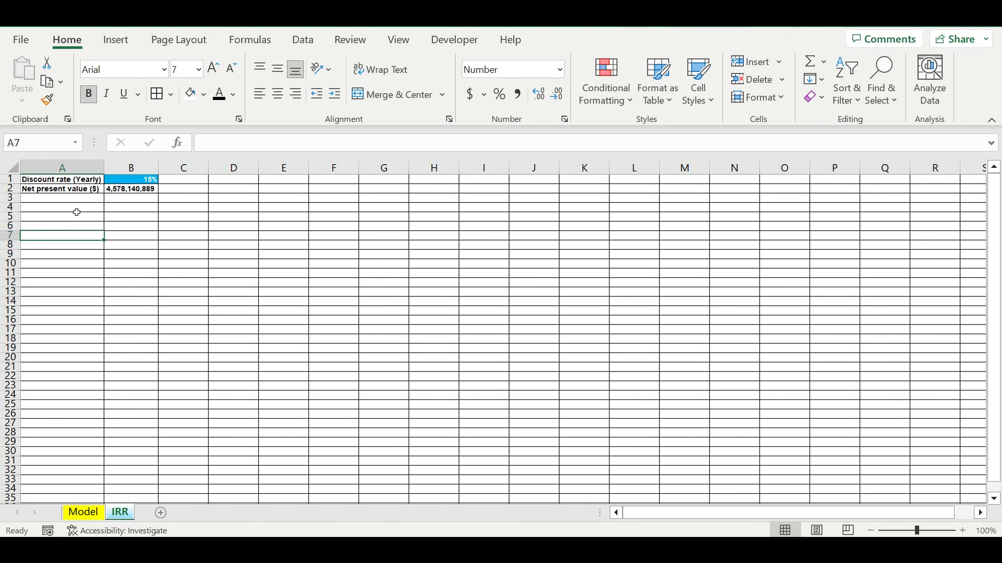
# - Change the label in cell A2 to "Net Present Value (NPV) ($)" and widen column A to show it fully
pyautogui.click(75, 192)
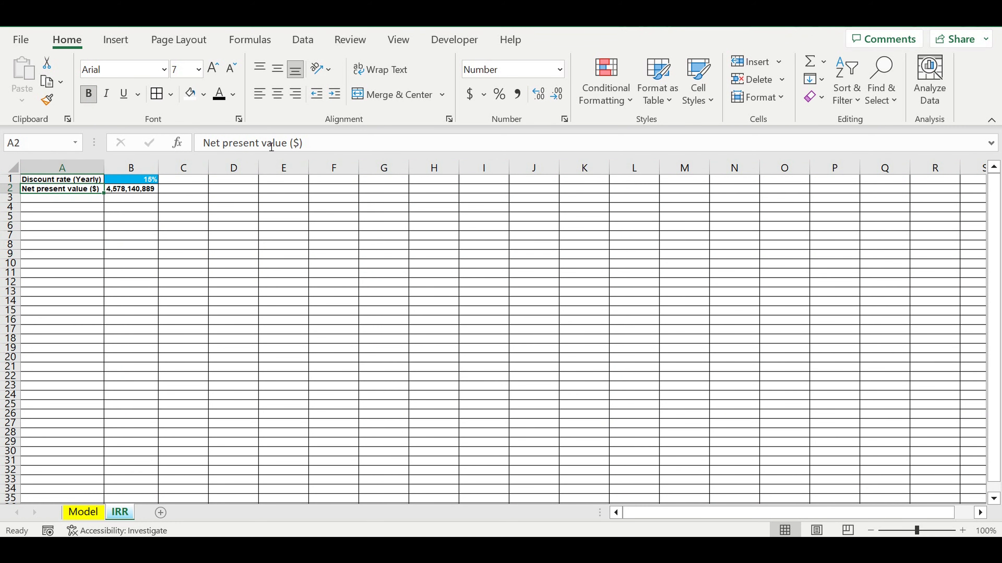
pyautogui.click(234, 146)
pyautogui.press('BackSpace')
pyautogui.write('P')
pyautogui.click(267, 145)
pyautogui.press('BackSpace')
pyautogui.write('V')
pyautogui.click(291, 144)
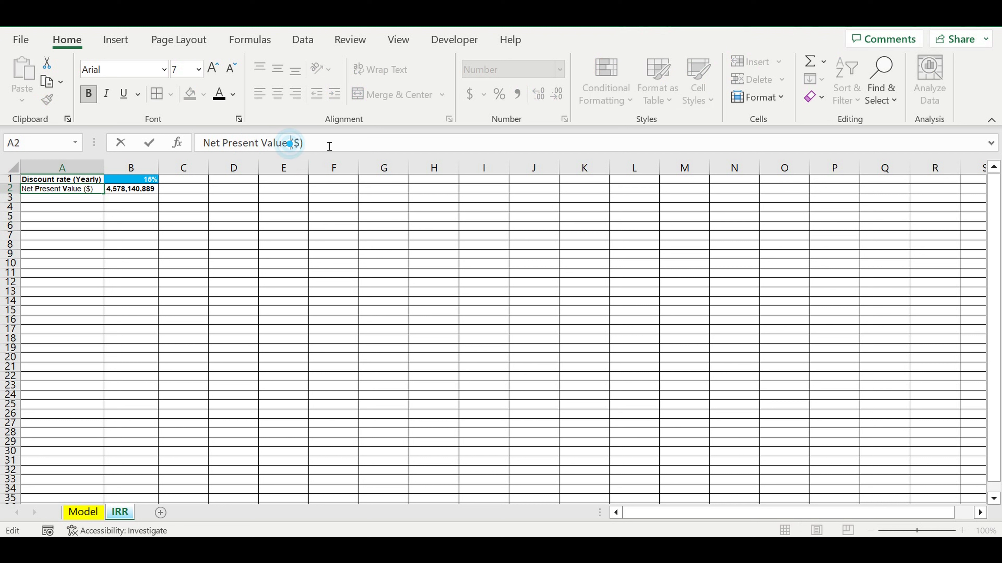
pyautogui.write('(NP')
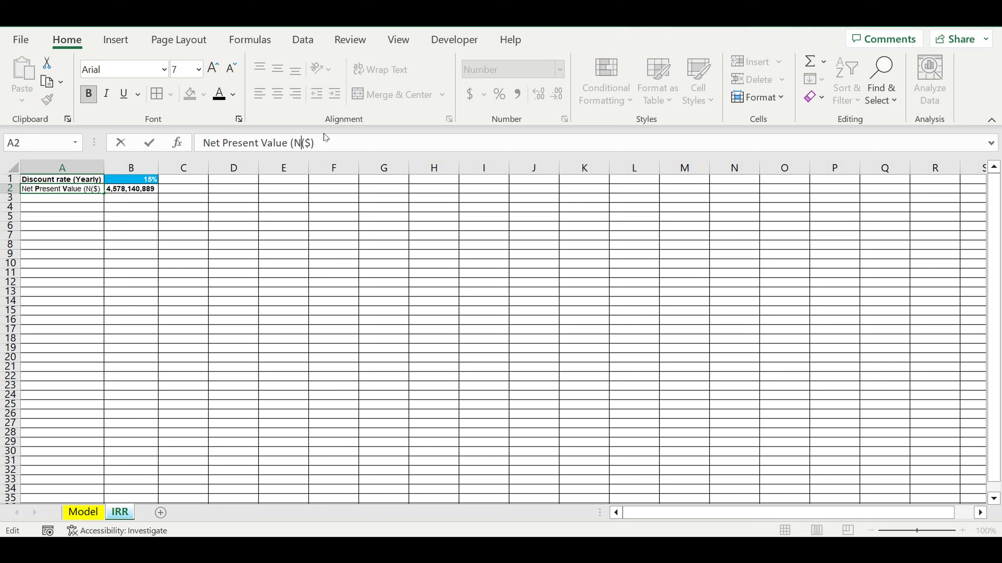
pyautogui.write('V)')
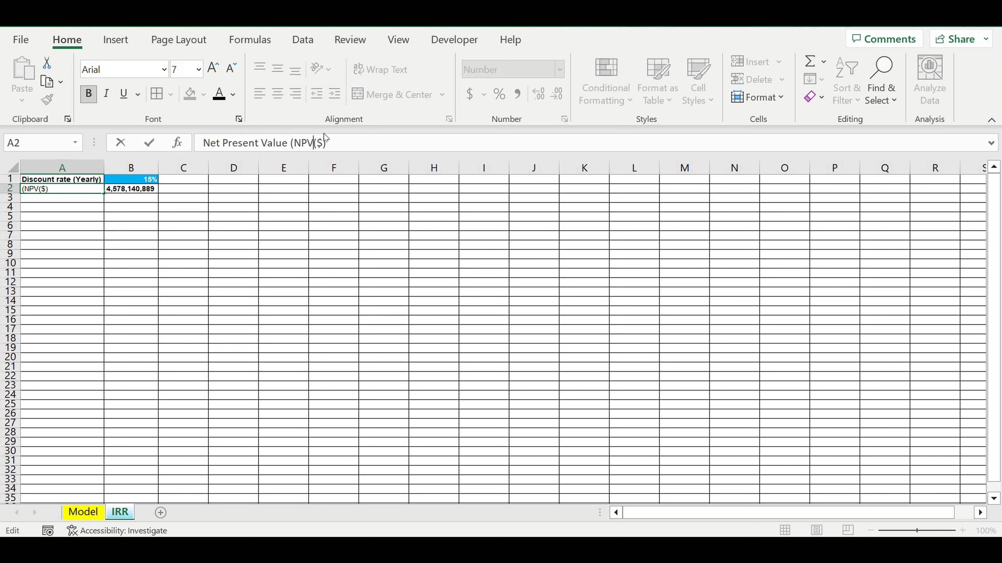
pyautogui.press('Return')
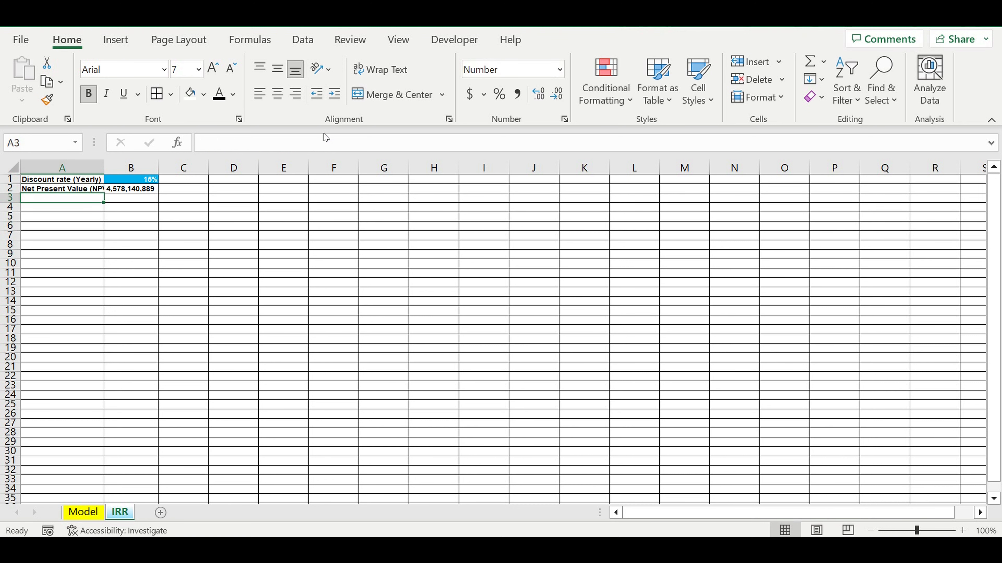
pyautogui.moveTo(108, 172); pyautogui.dragTo(124, 172)
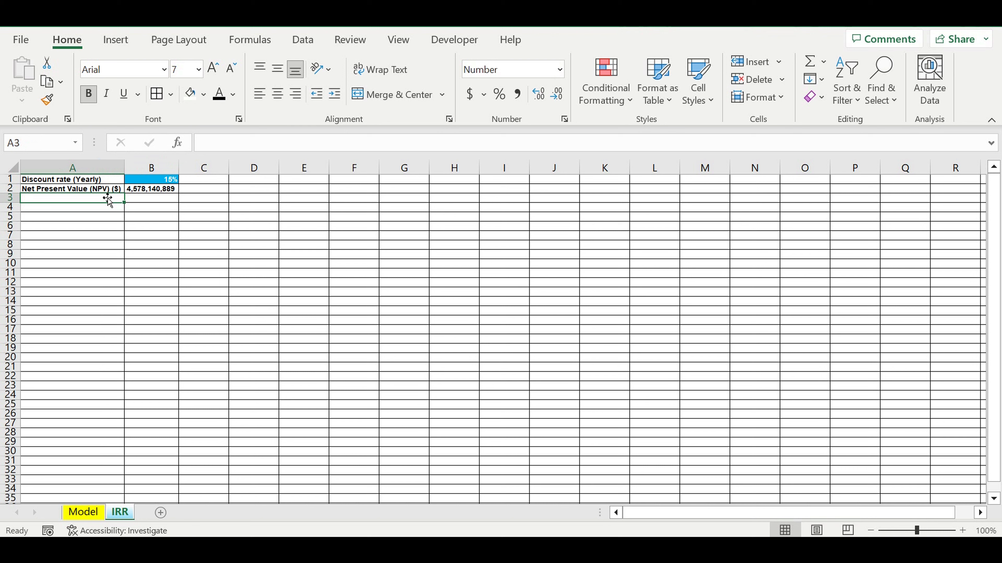
# - Enter the label "IRR (%)" in cell A3 and format the adjacent cell B3 as a percentage
pyautogui.write('IRR')
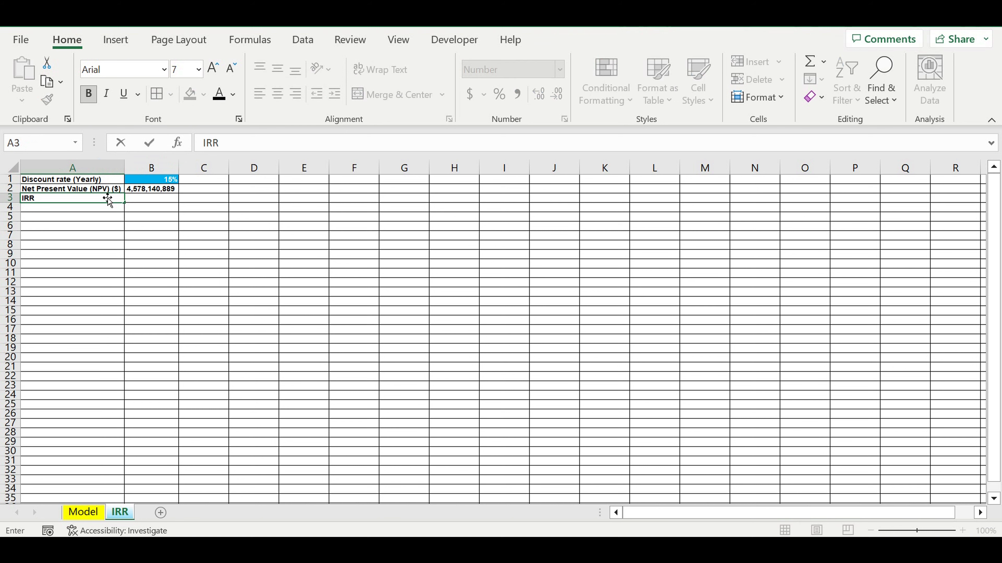
pyautogui.write(' (%)')
pyautogui.click(168, 270)
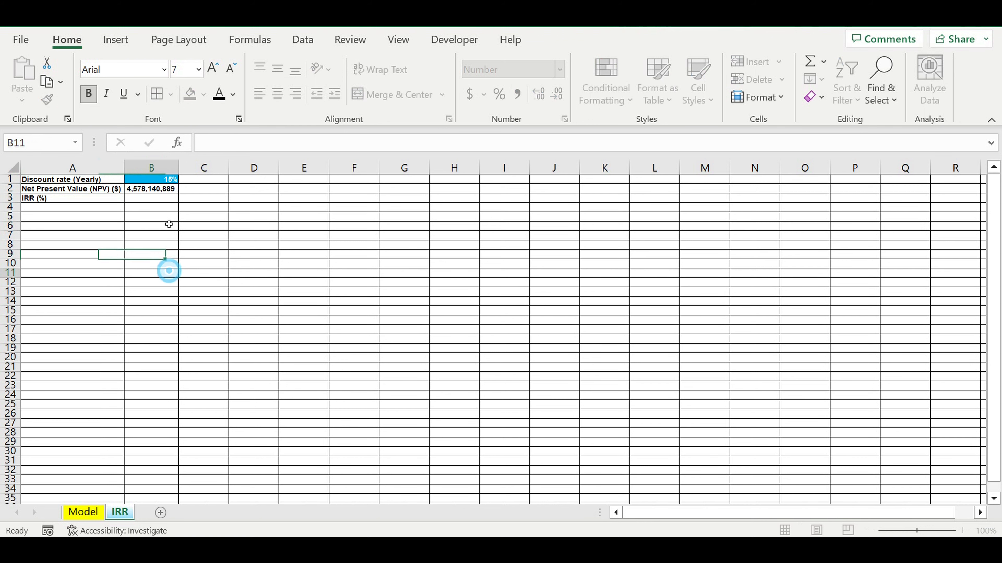
pyautogui.click(155, 201)
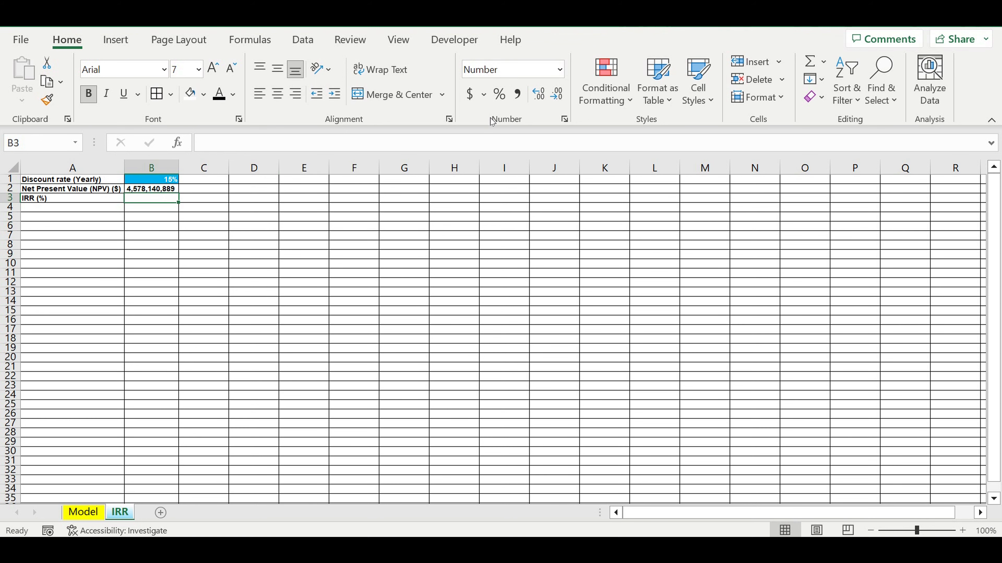
pyautogui.click(500, 94)
# - Enter 0 in cell A6 and format the range A6:A13 as percentages
pyautogui.click(86, 236)
pyautogui.click(94, 229)
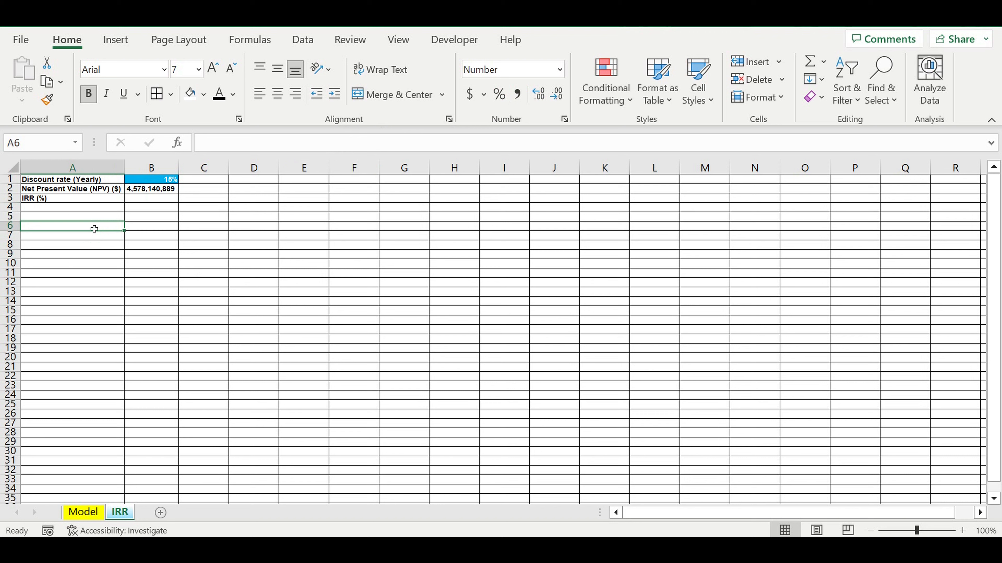
pyautogui.write('0')
pyautogui.press('Return')
pyautogui.moveTo(103, 227); pyautogui.dragTo(89, 296)
pyautogui.click(499, 94)
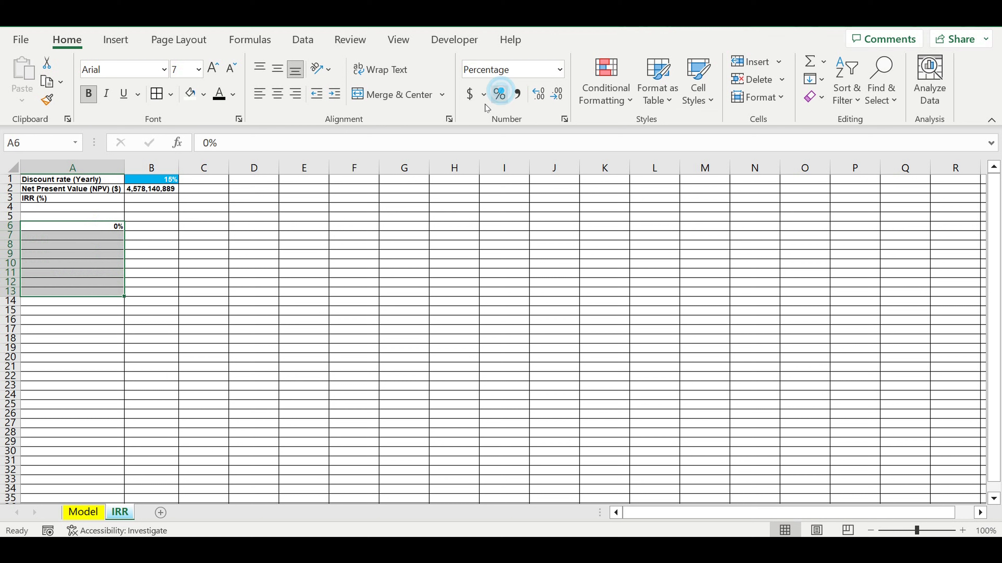
pyautogui.click(189, 263)
# - Give cell A6 a light blue fill and a white font color
pyautogui.click(115, 226)
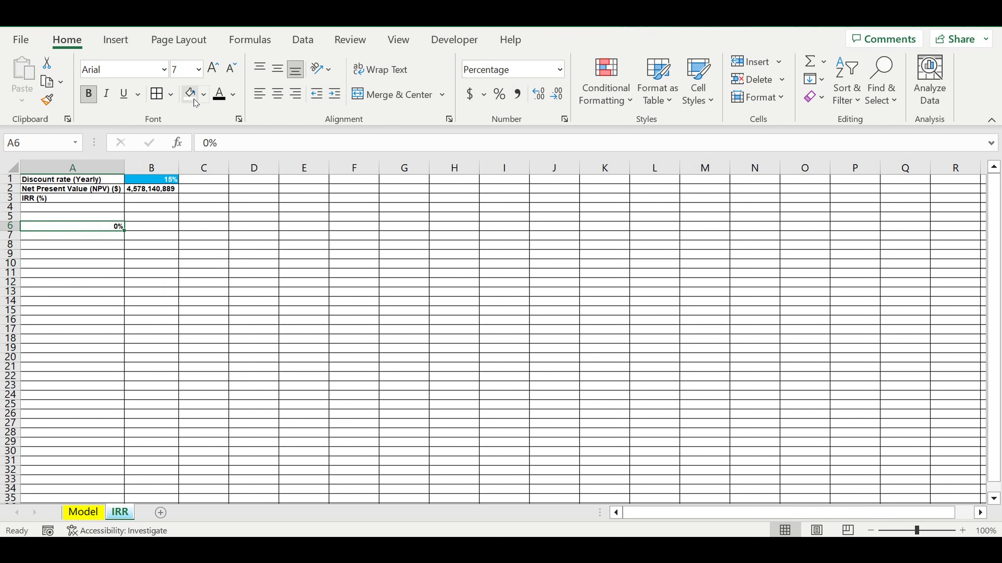
pyautogui.click(204, 95)
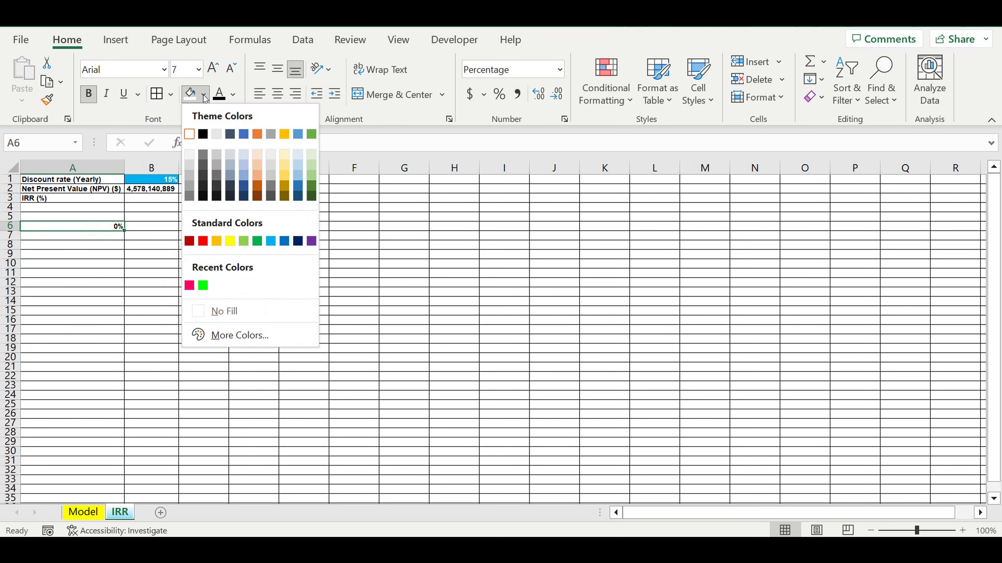
pyautogui.click(271, 242)
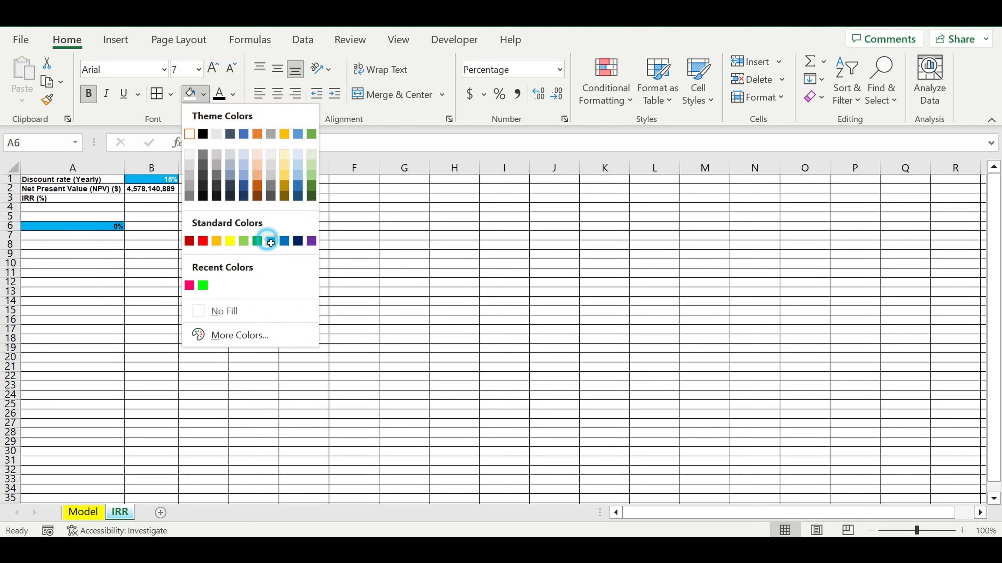
pyautogui.click(232, 95)
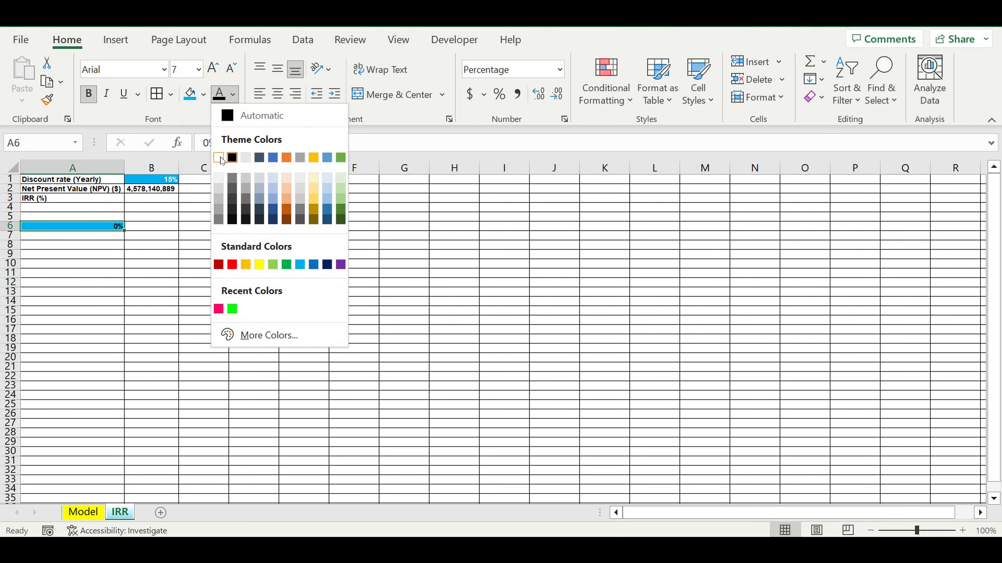
pyautogui.click(222, 160)
pyautogui.click(152, 274)
pyautogui.click(103, 236)
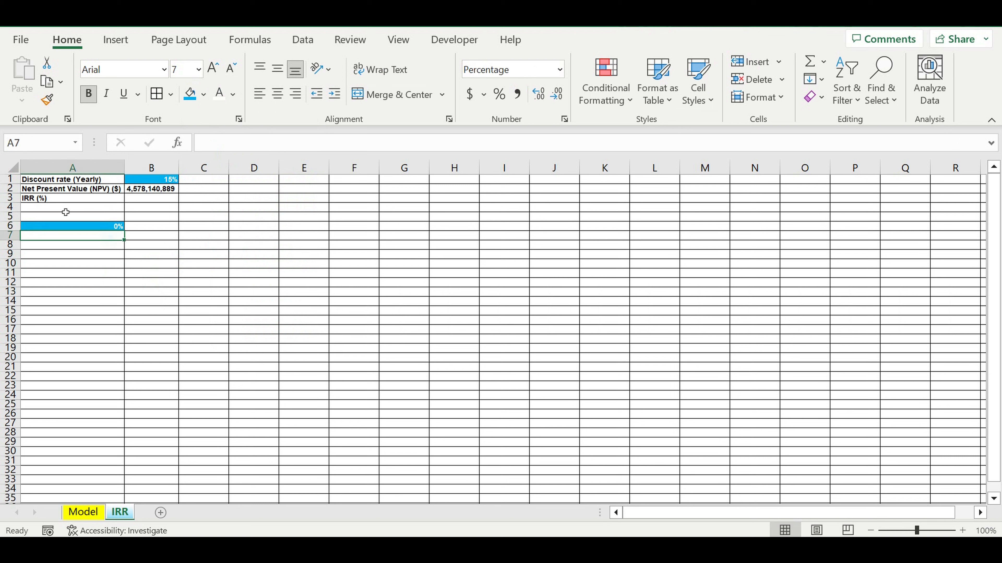
pyautogui.click(61, 211)
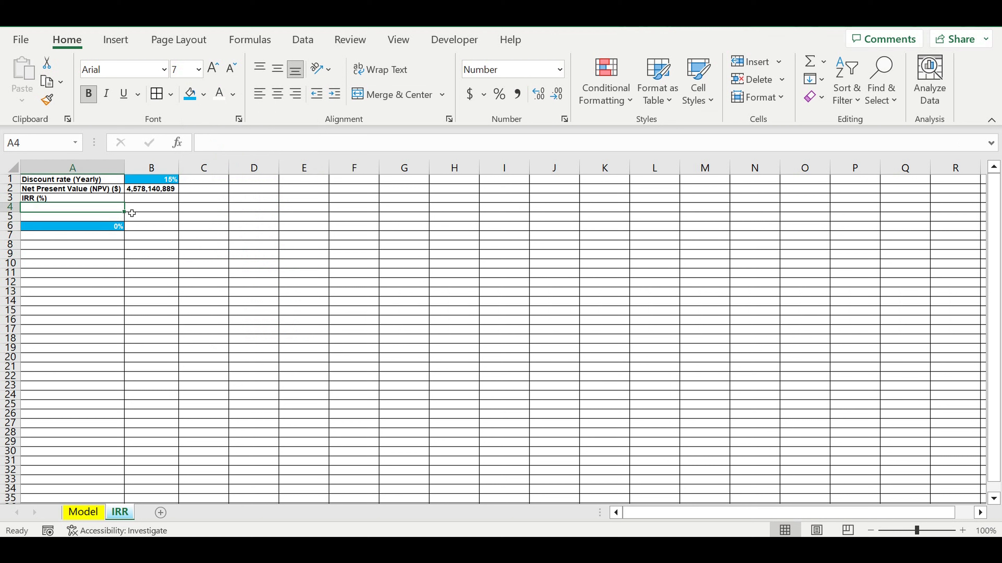
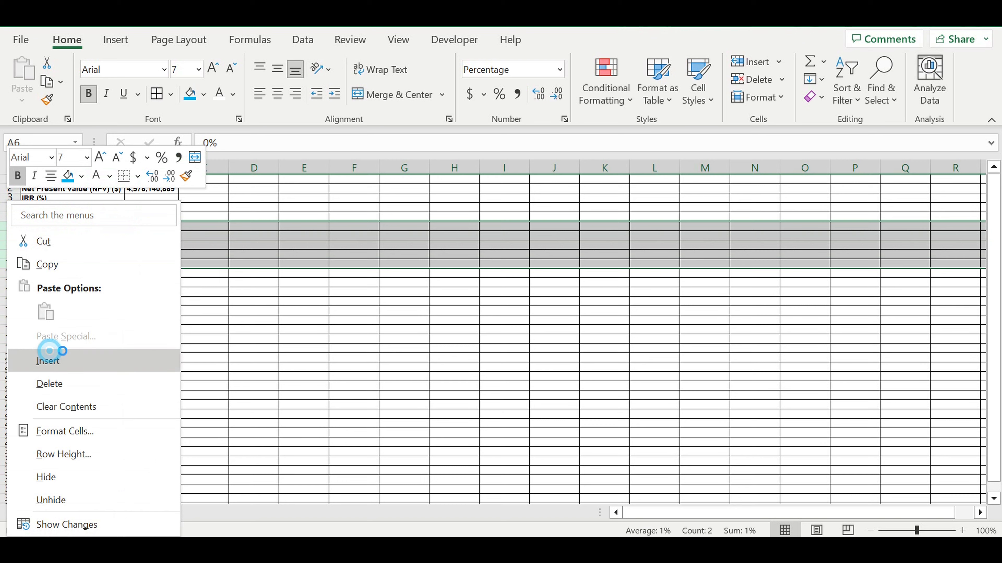
# - Insert five blank rows above the discount rate list, starting at row 6
pyautogui.click(203, 320)
pyautogui.click(167, 357)
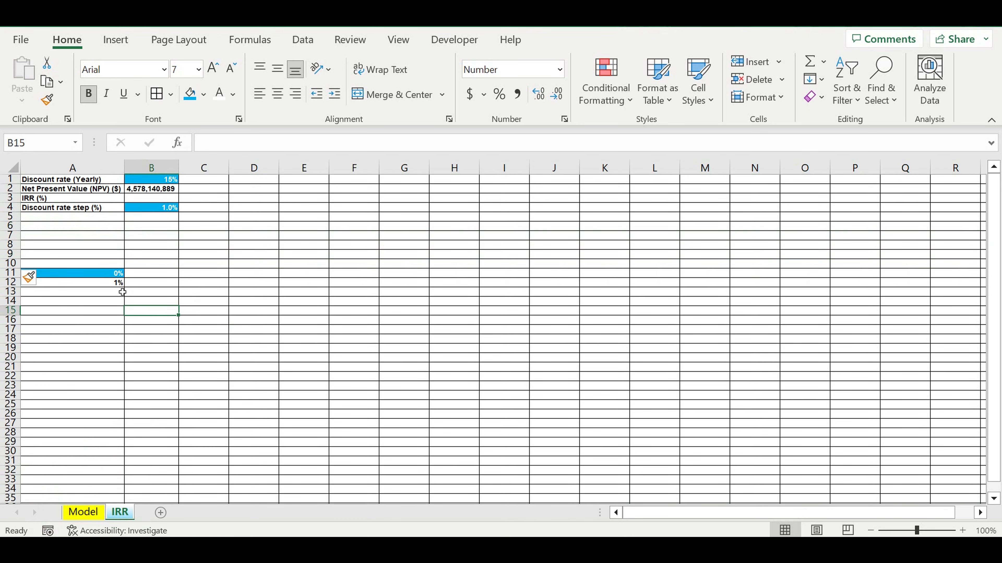
pyautogui.click(114, 284)
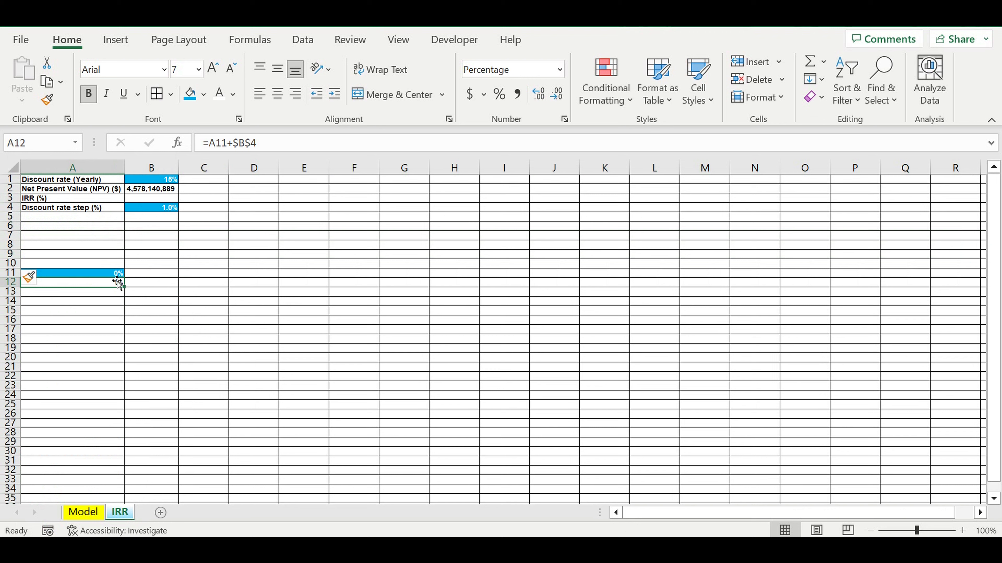
# - Link cell B10 to the net present value with the formula =B2
pyautogui.click(147, 268)
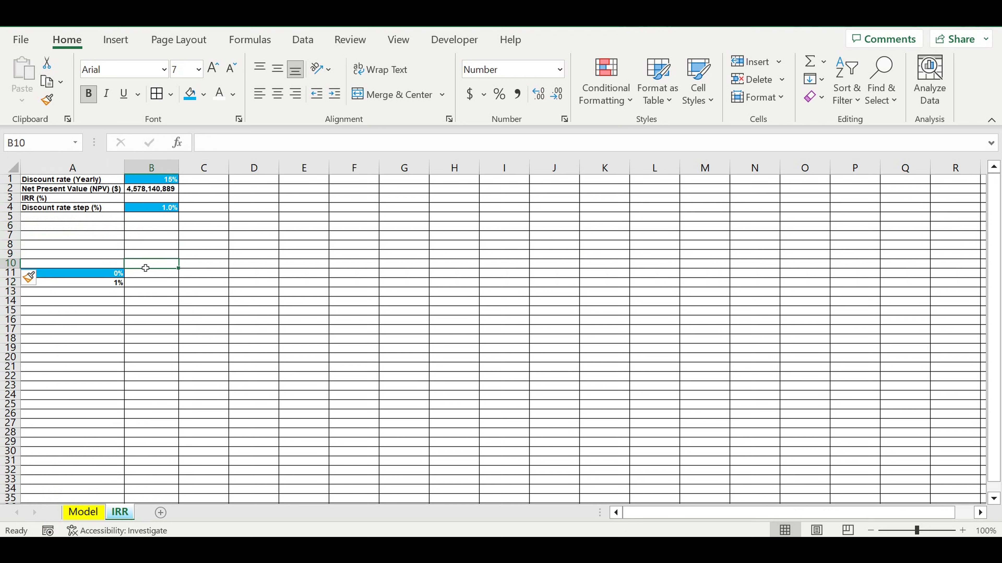
pyautogui.write('=')
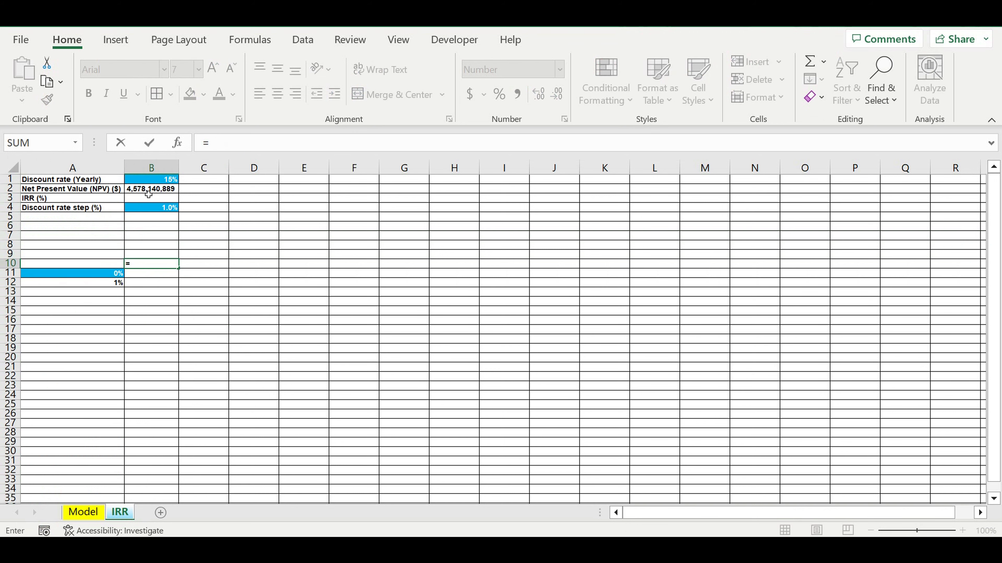
pyautogui.click(149, 193)
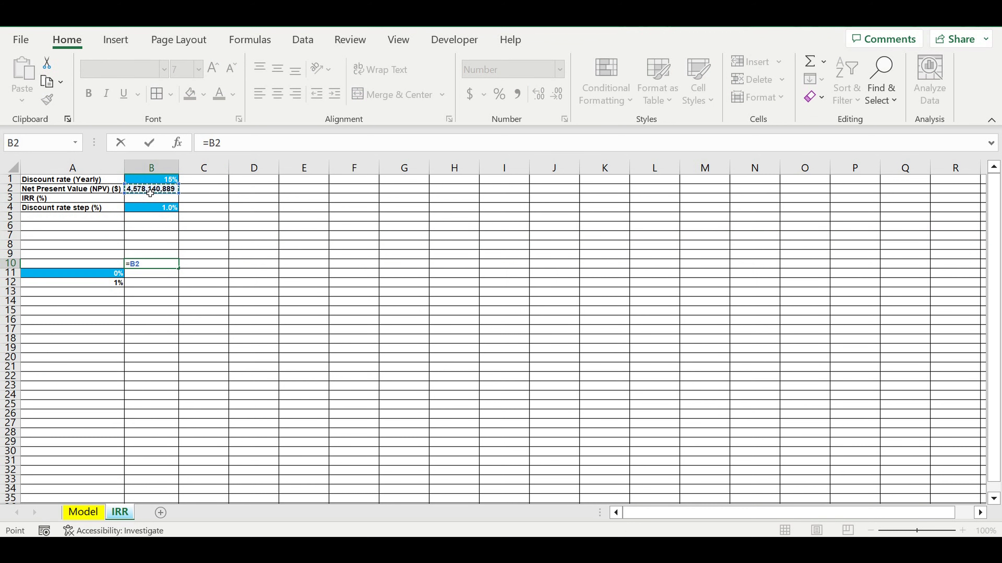
pyautogui.press('Return')
pyautogui.click(228, 301)
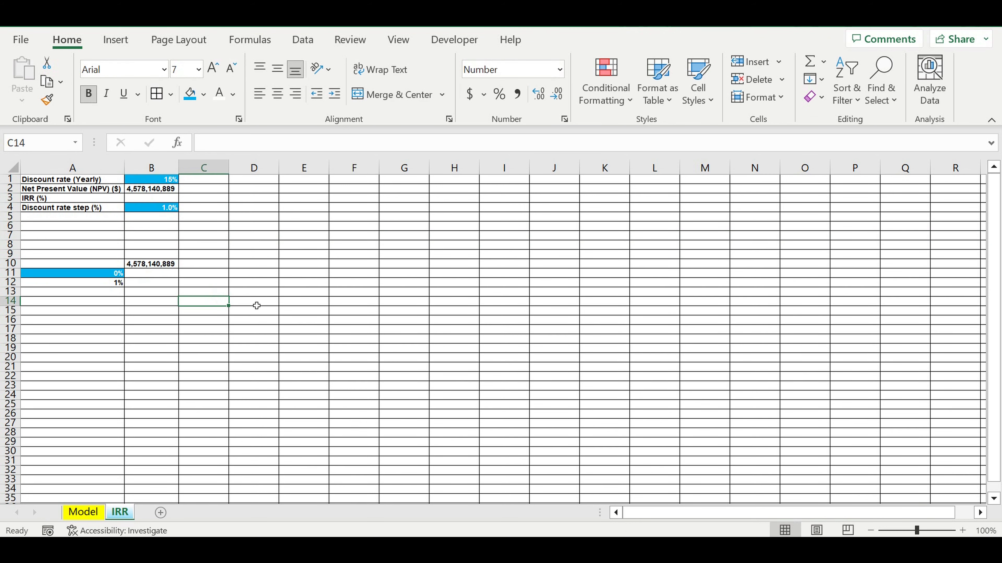
# - Fill the discount rate step formula from A12 down column A to row 5526
pyautogui.click(110, 288)
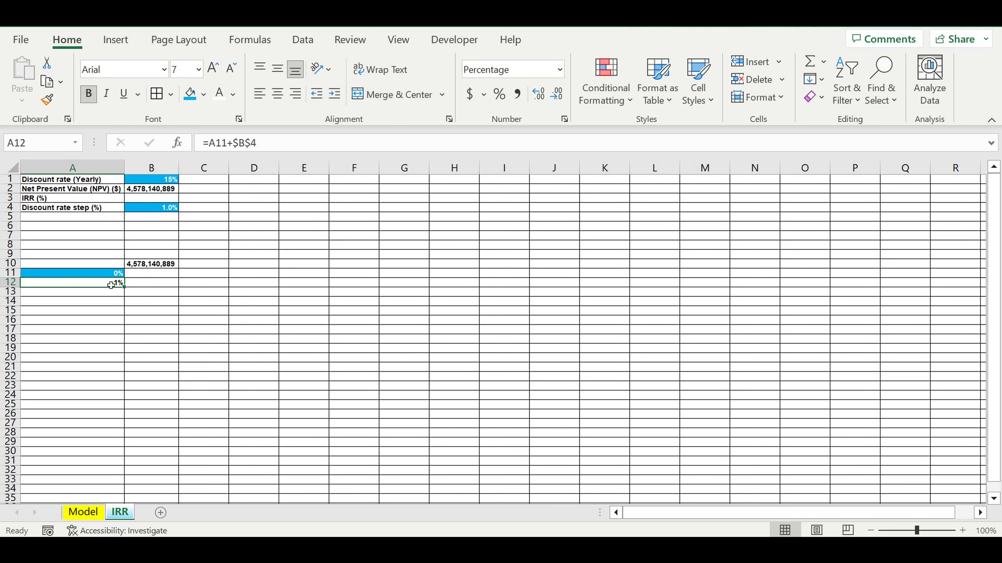
pyautogui.moveTo(111, 285); pyautogui.dragTo(81, 445)
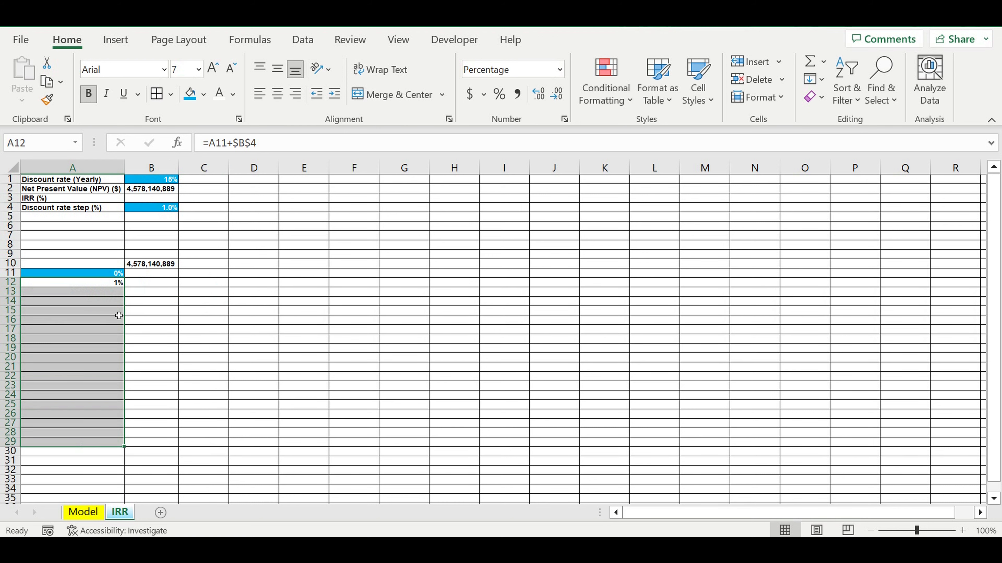
pyautogui.click(109, 286)
pyautogui.click(114, 275)
pyautogui.click(118, 282)
pyautogui.click(117, 286)
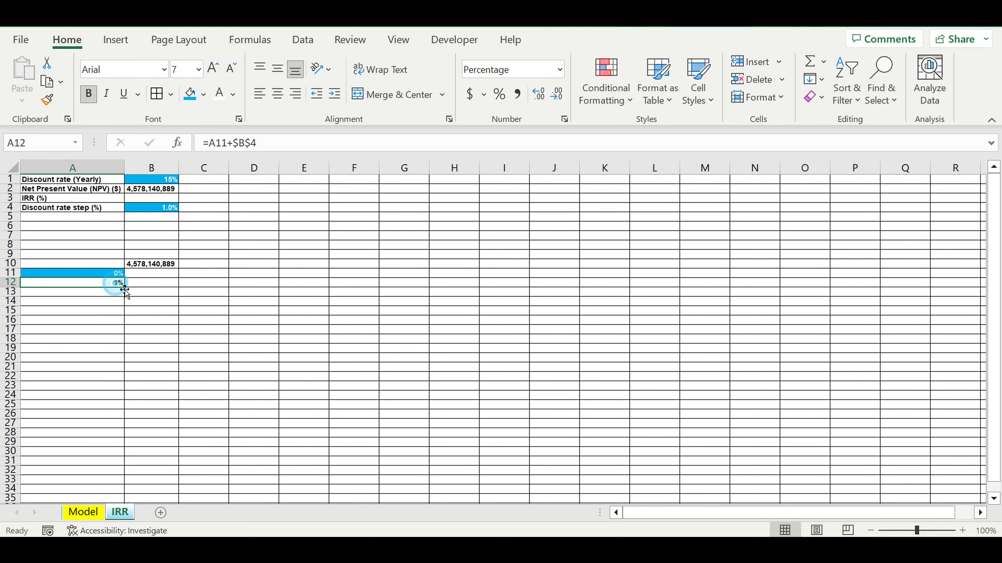
pyautogui.moveTo(128, 290); pyautogui.dragTo(164, 250)
pyautogui.scroll(2, 158, 269)
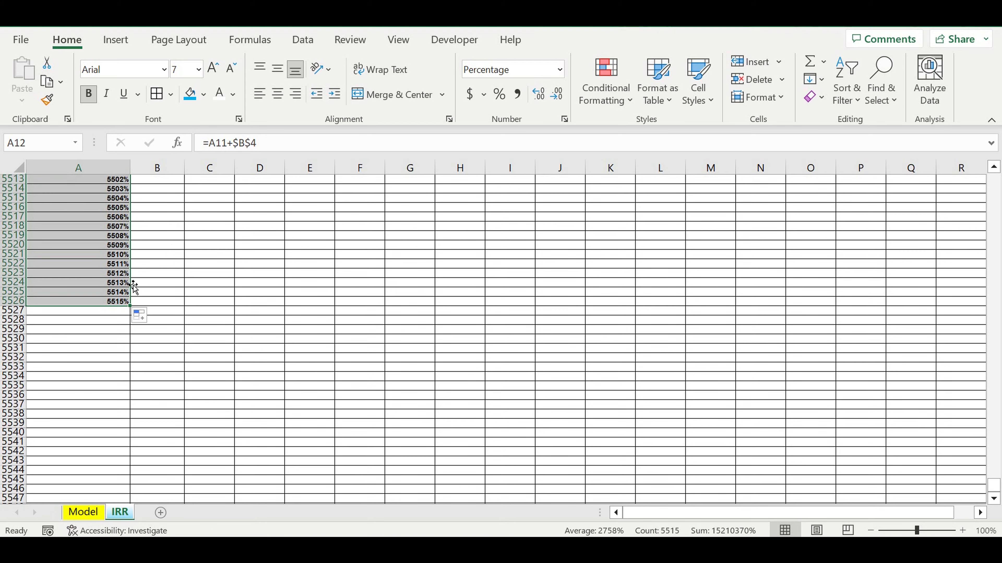
# - Fill the entire row 5527 below the discount rate list with black
pyautogui.click(118, 311)
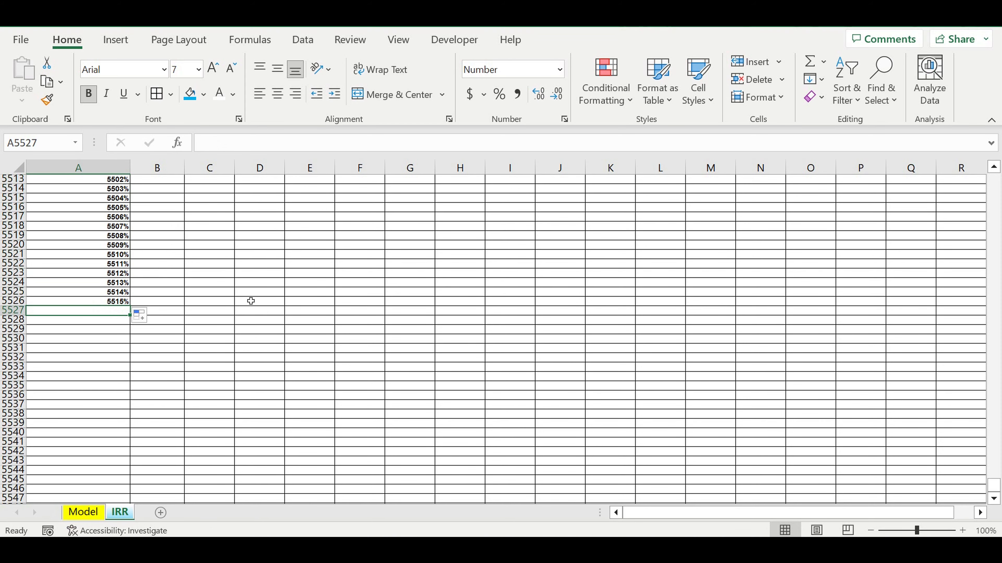
pyautogui.click(16, 311)
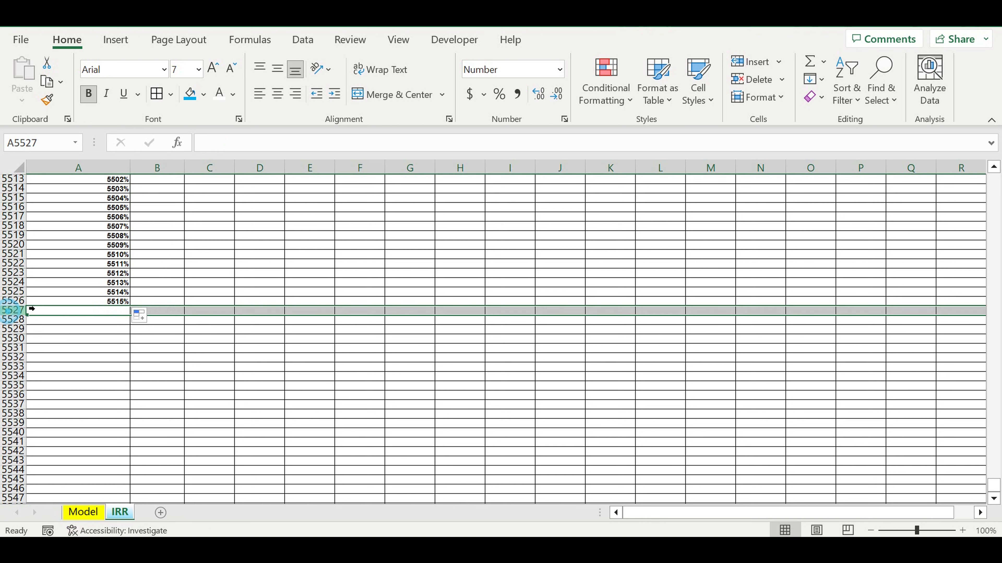
pyautogui.click(204, 94)
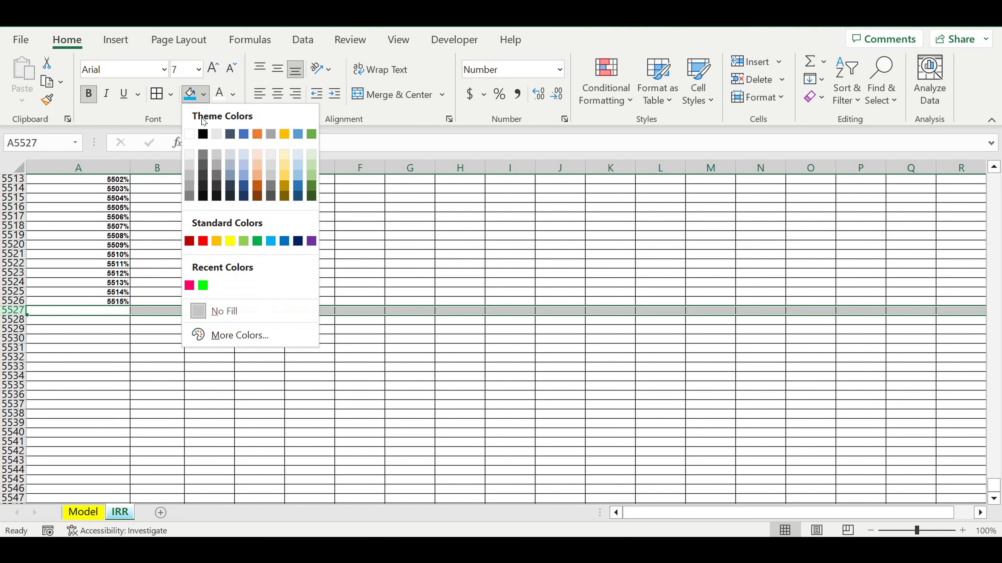
pyautogui.click(203, 134)
pyautogui.click(329, 282)
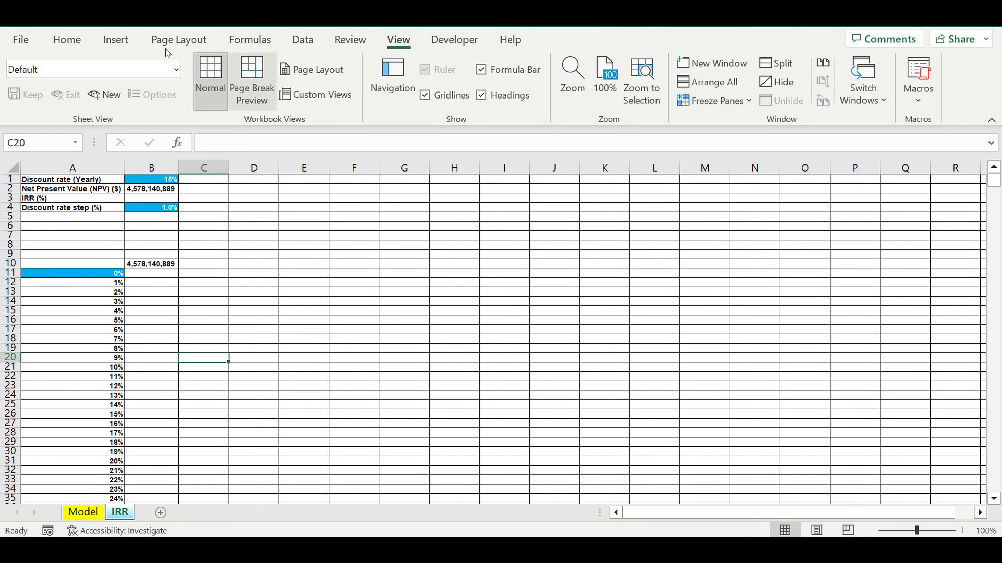
# - Create a What-If data table over A10:B5526 with column input cell $B$1, and autofit column B's width
pyautogui.click(83, 41)
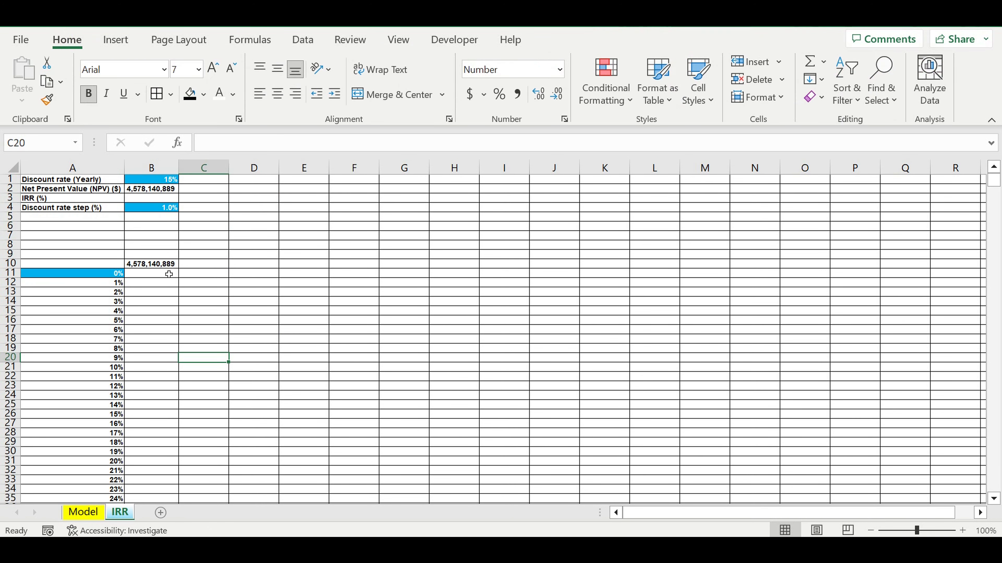
pyautogui.moveTo(94, 261); pyautogui.dragTo(182, 304)
pyautogui.moveTo(181, 495); pyautogui.dragTo(164, 480)
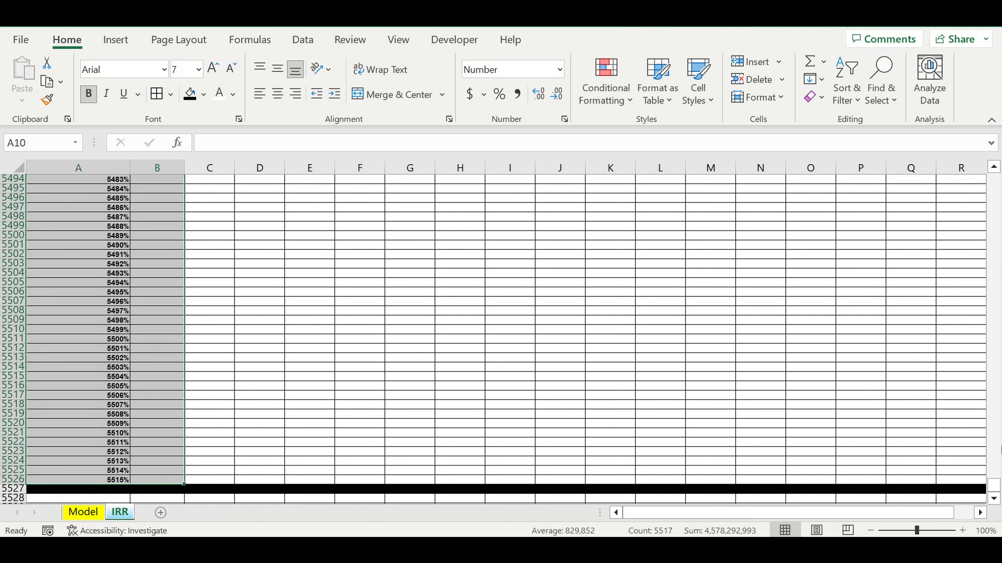
pyautogui.hotkey('ctrl', 'BackSpace')
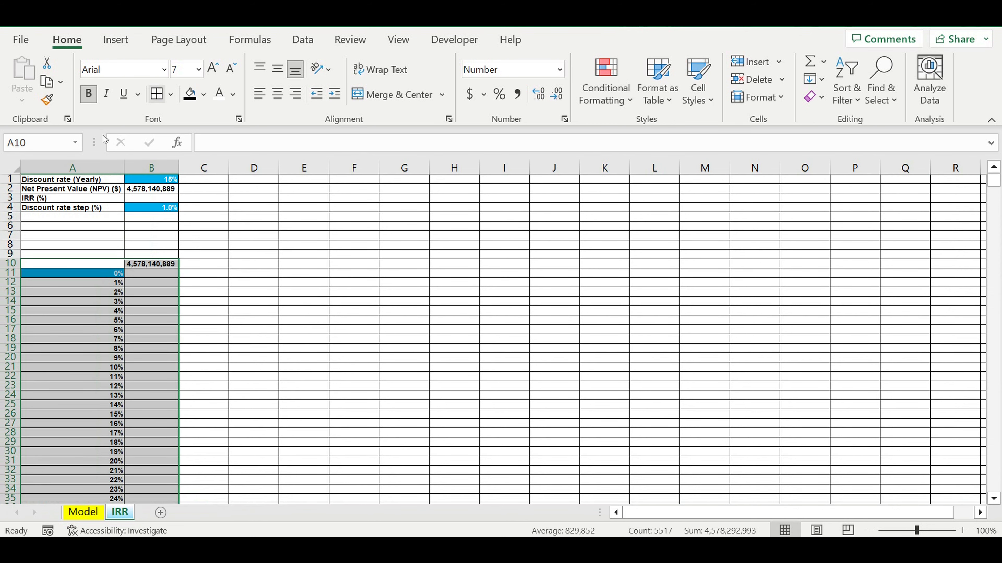
pyautogui.click(303, 40)
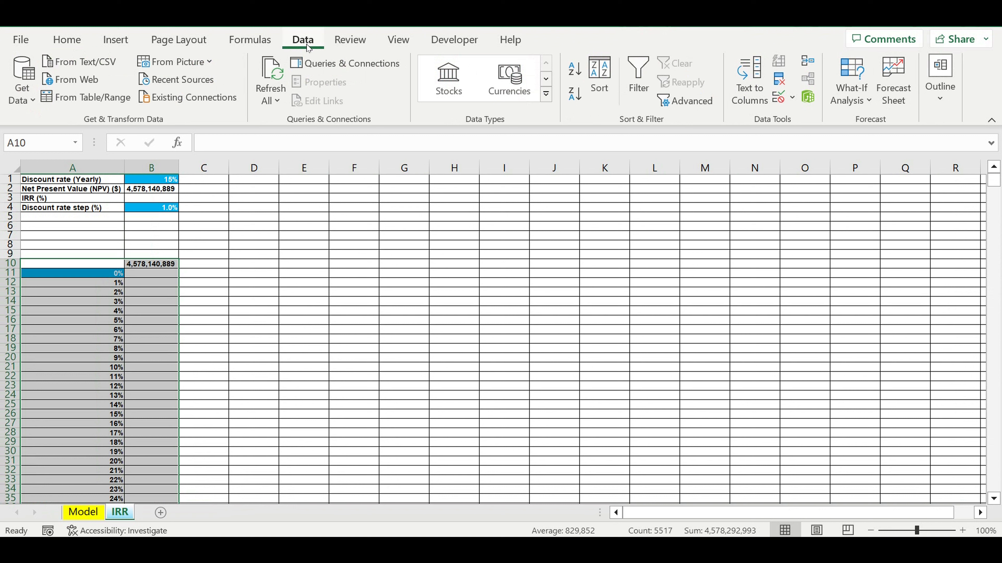
pyautogui.click(870, 107)
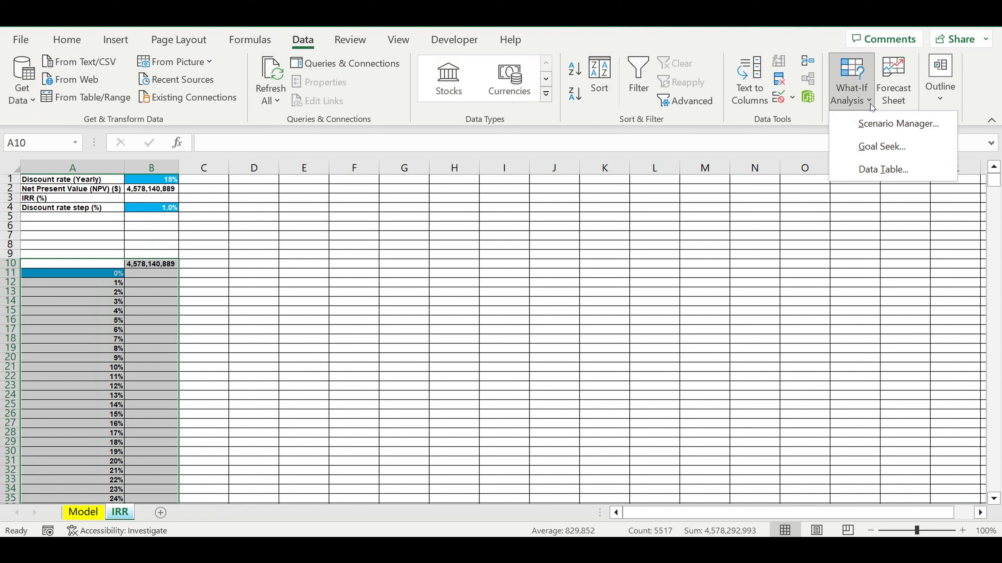
pyautogui.click(864, 170)
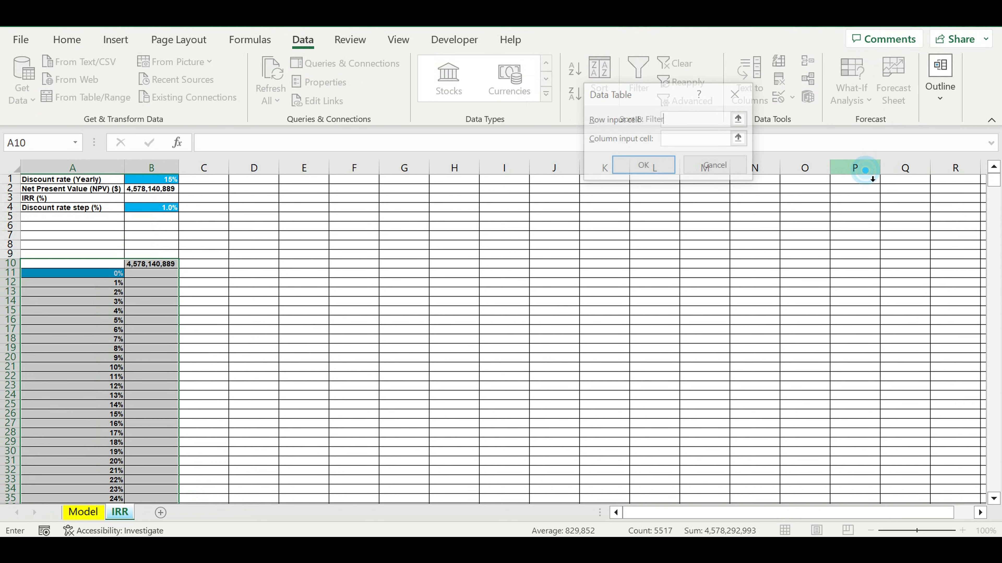
pyautogui.click(683, 141)
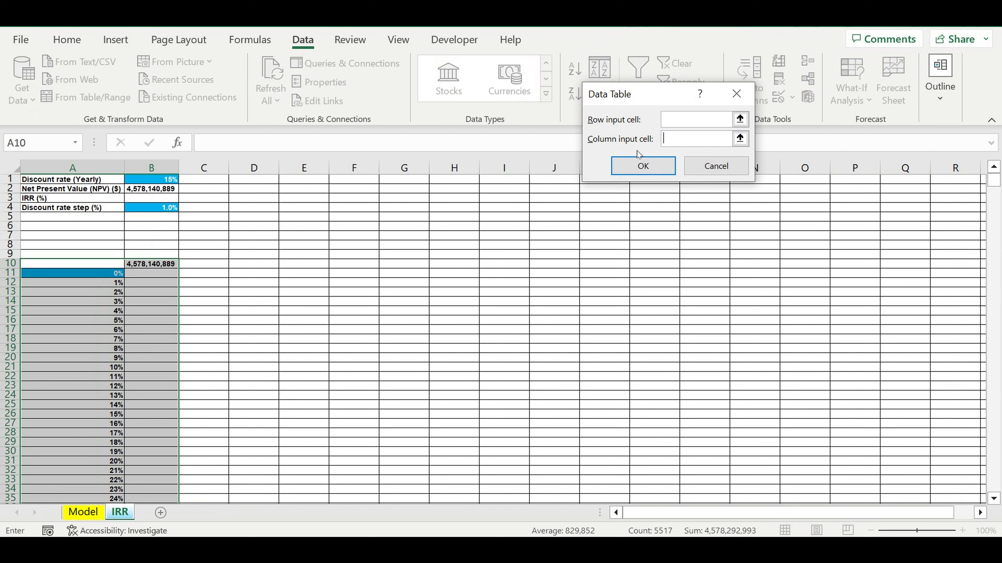
pyautogui.click(157, 182)
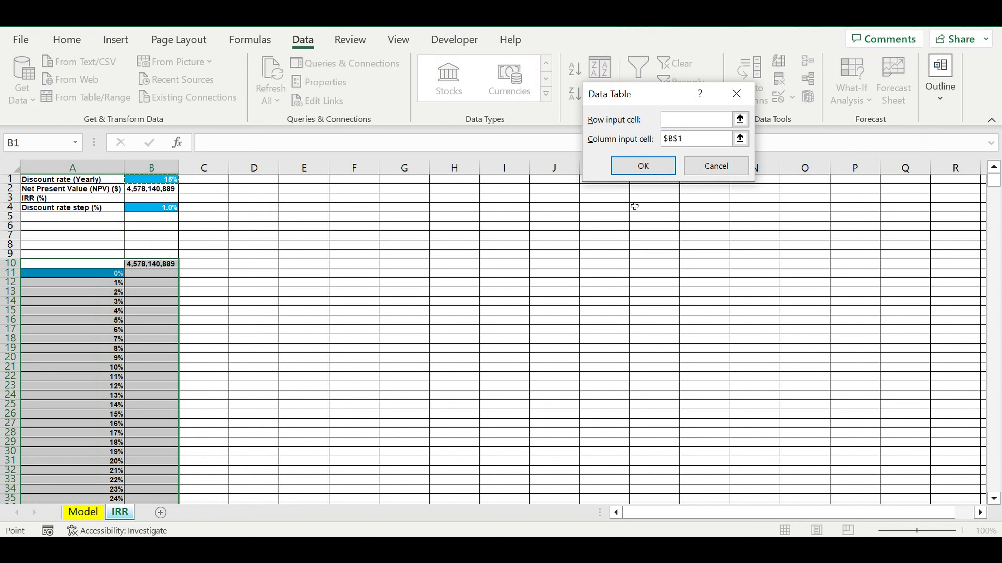
pyautogui.click(650, 169)
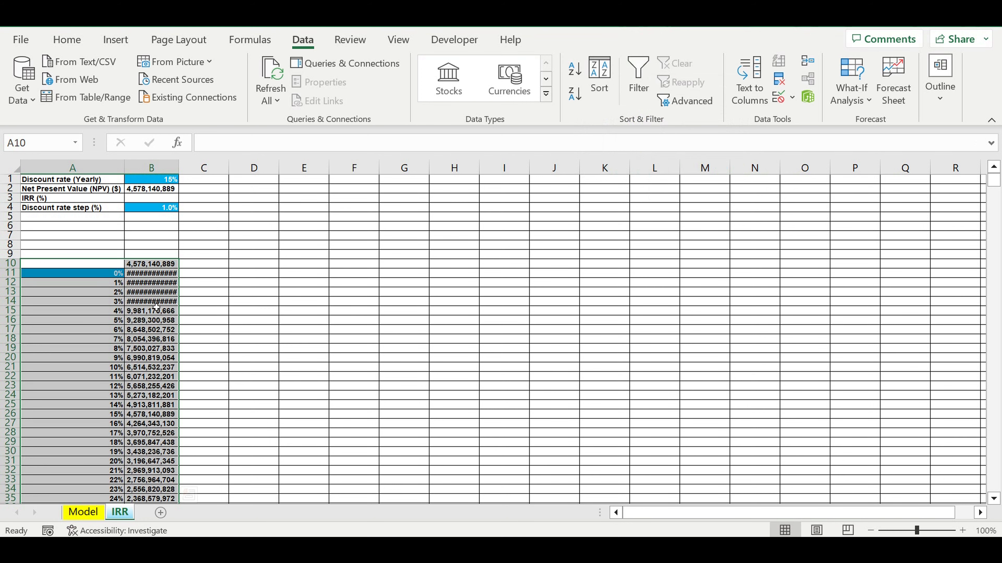
pyautogui.doubleClick(187, 177)
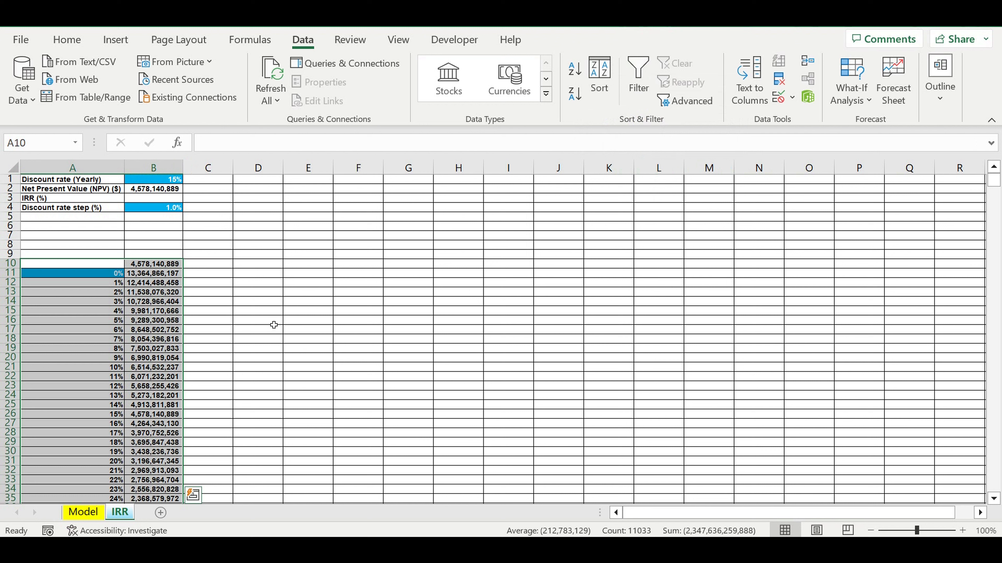
# - Review the data table's NPV values against their discount rates, comparing the 15% result with the NPV in B2
pyautogui.click(153, 274)
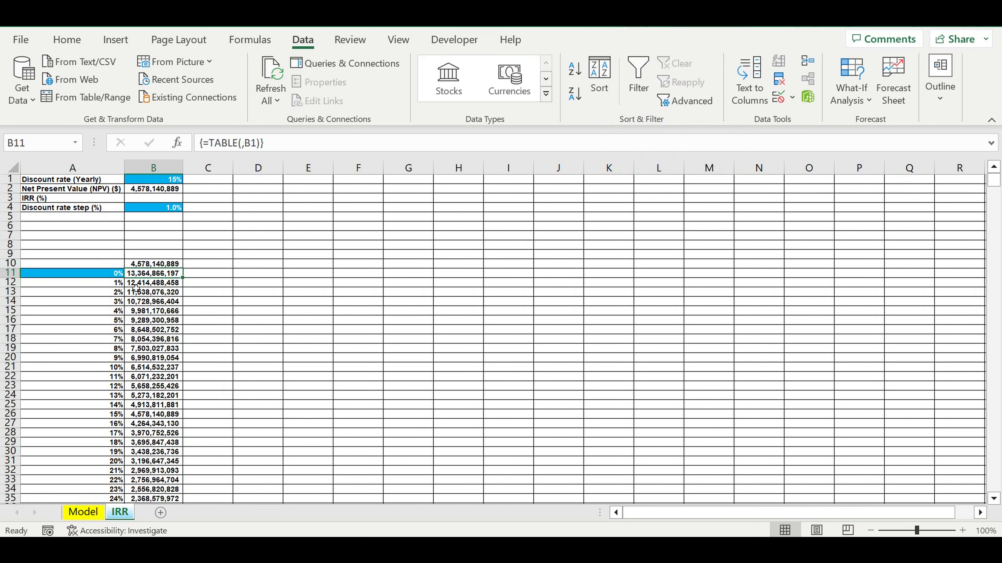
pyautogui.moveTo(155, 274); pyautogui.dragTo(177, 482)
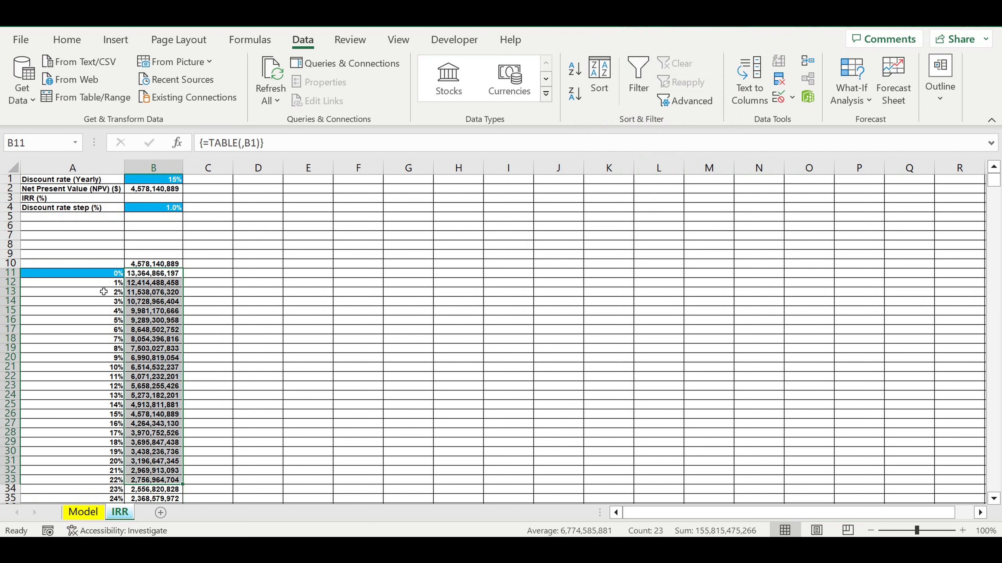
pyautogui.moveTo(103, 282); pyautogui.dragTo(107, 470)
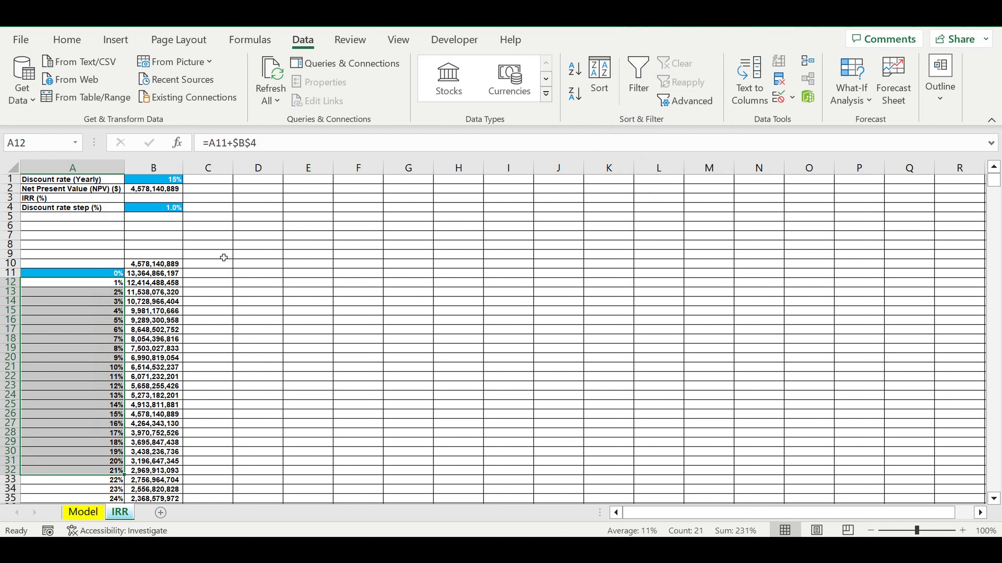
pyautogui.scroll(-2, 241, 394)
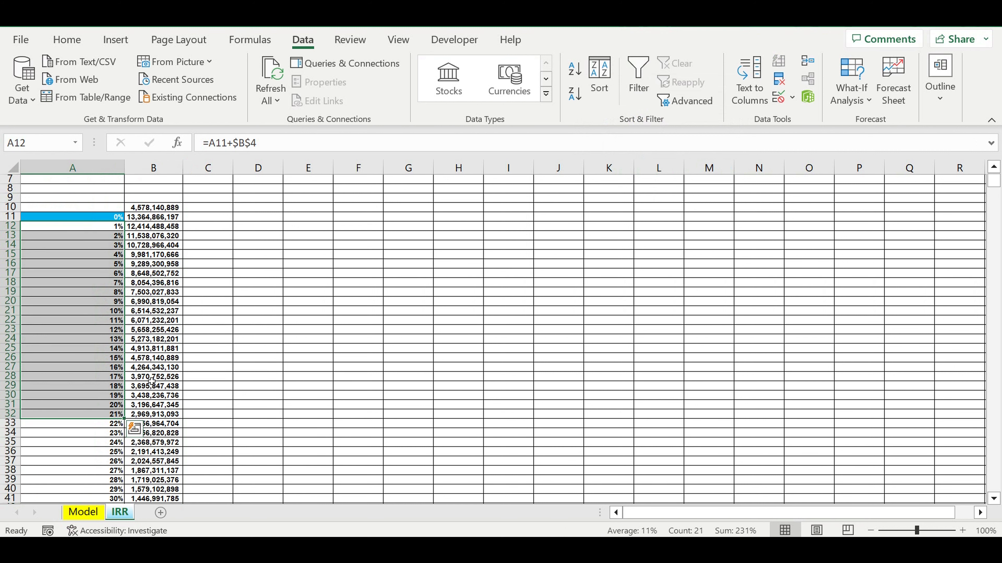
pyautogui.click(175, 358)
pyautogui.scroll(2, 221, 300)
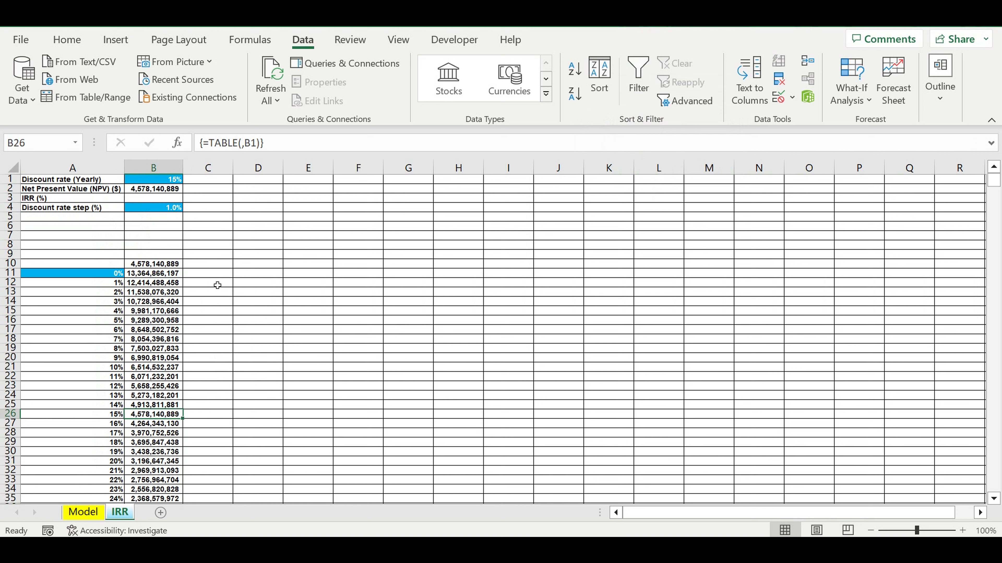
pyautogui.click(166, 190)
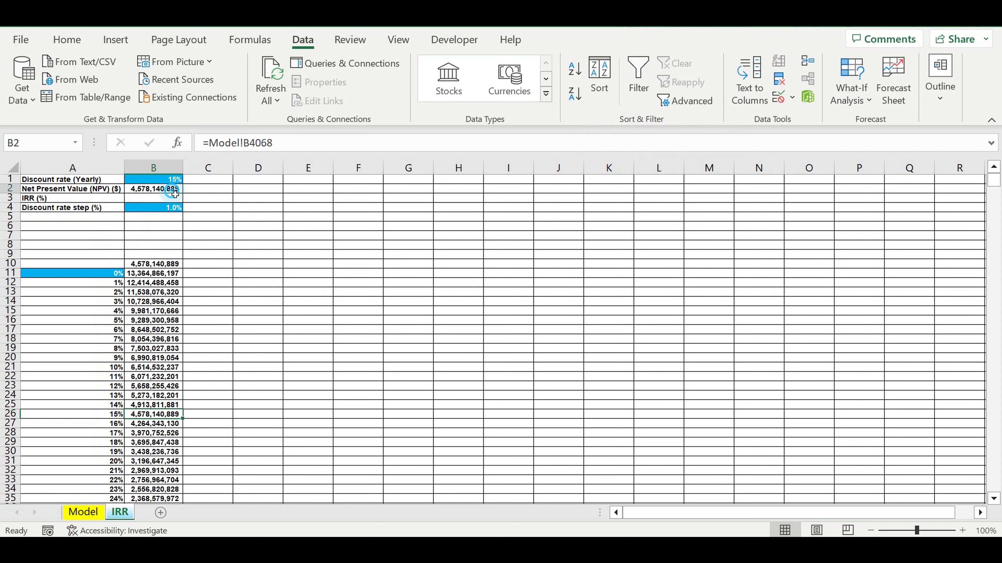
pyautogui.click(166, 414)
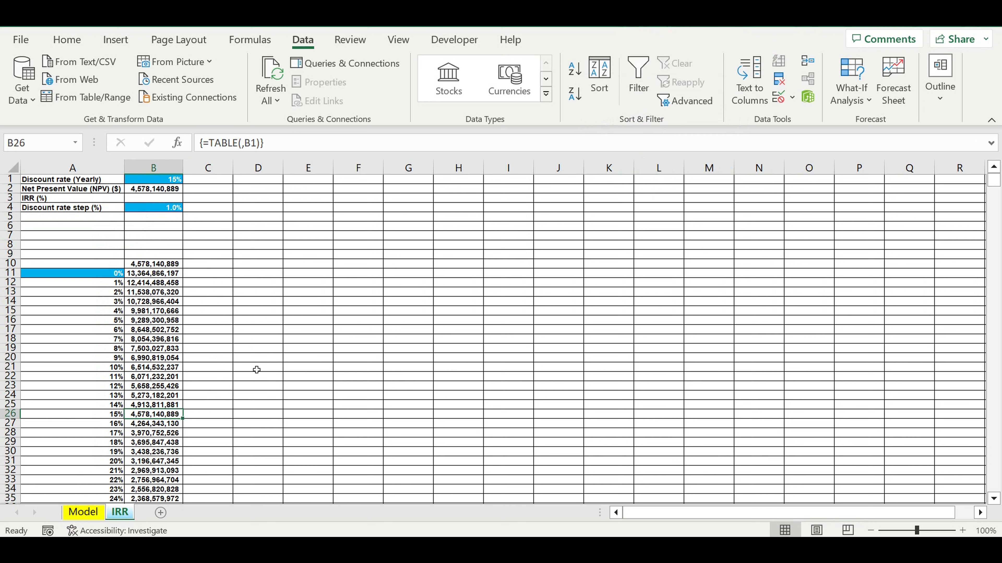
# - Locate the two consecutive discount rates between which the data table's NPV changes from positive to negative
pyautogui.scroll(-8, 237, 353)
pyautogui.scroll(-5, 237, 352)
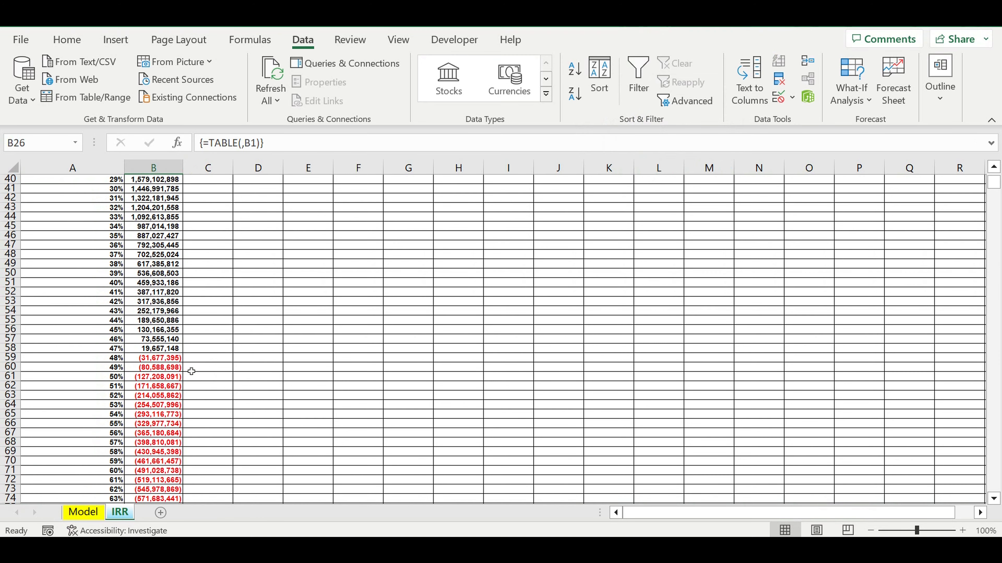
pyautogui.click(114, 358)
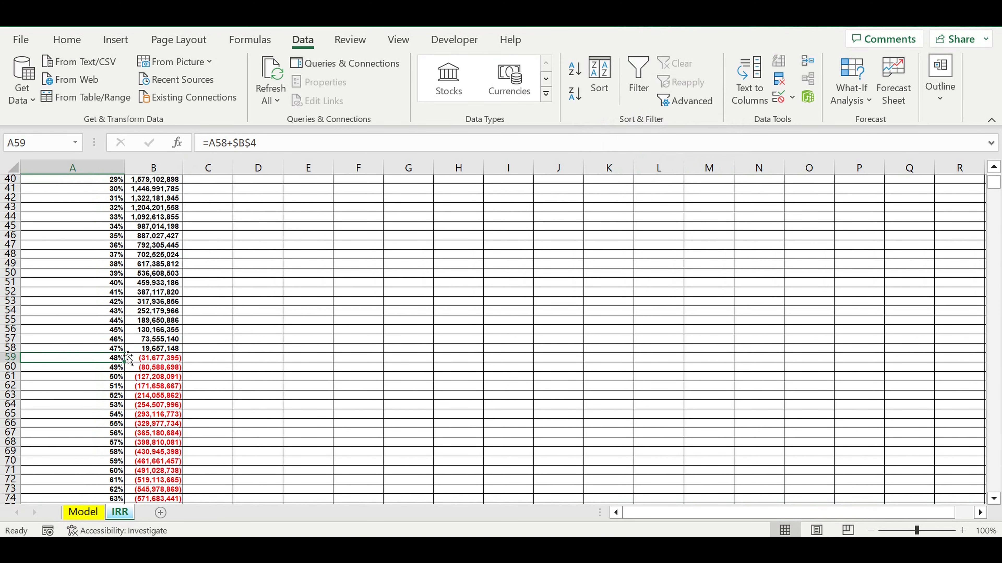
pyautogui.click(164, 349)
pyautogui.click(157, 359)
pyautogui.press('Left')
pyautogui.press('Up')
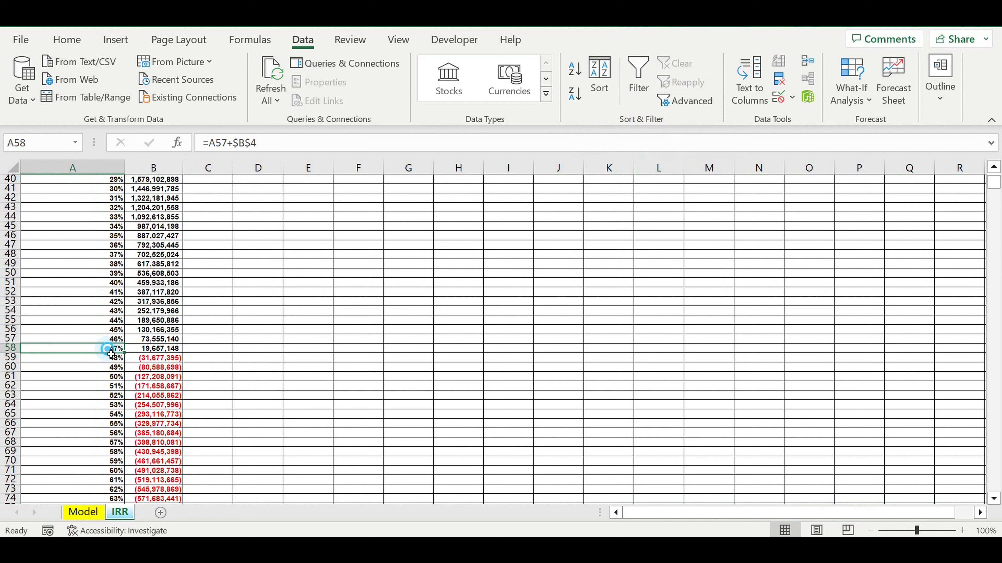
pyautogui.hotkey('shift', 'Down')
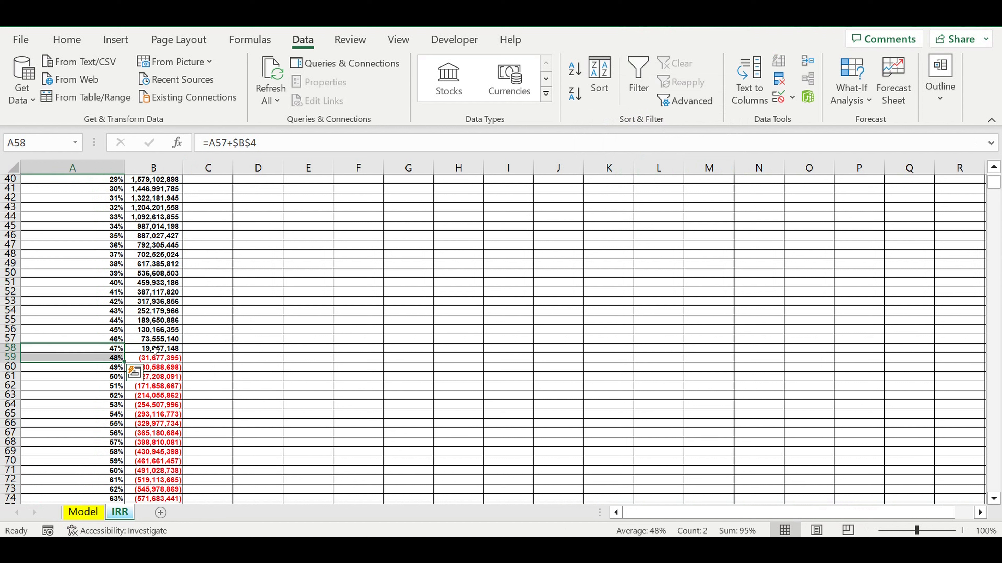
# - Set the discount rate step in B4 to 0.1%
pyautogui.moveTo(155, 350); pyautogui.dragTo(157, 358)
pyautogui.scroll(11, 296, 329)
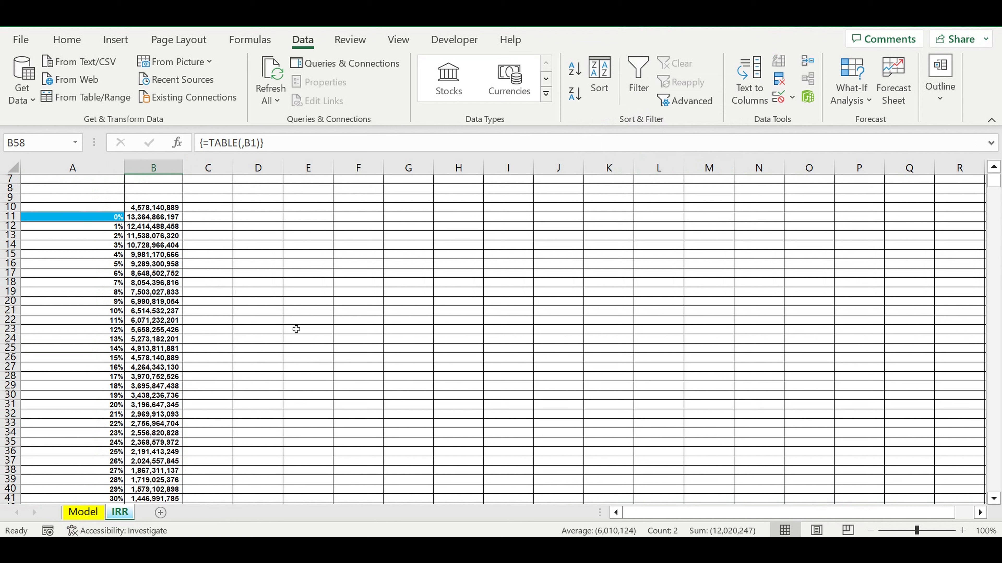
pyautogui.scroll(2, 192, 238)
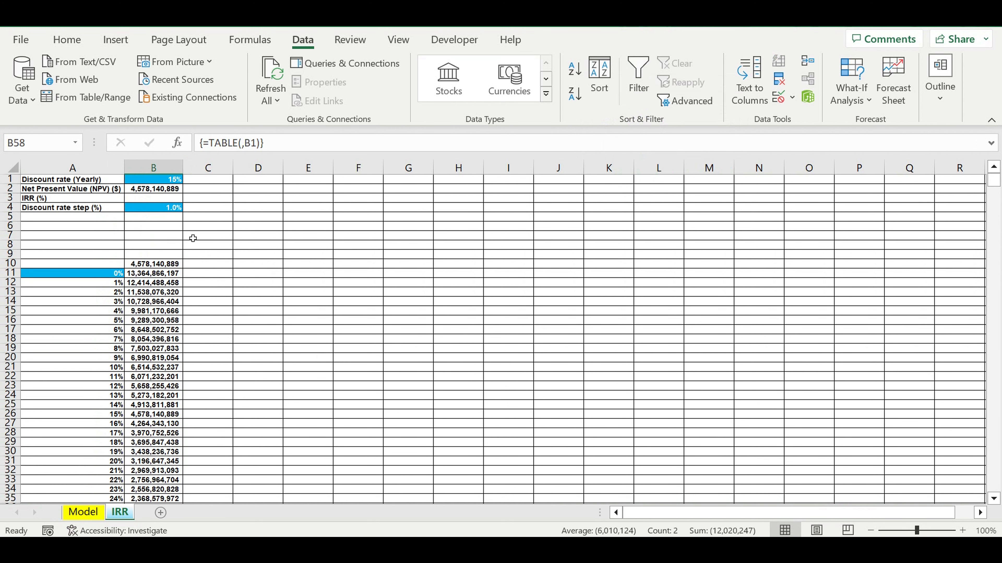
pyautogui.click(174, 208)
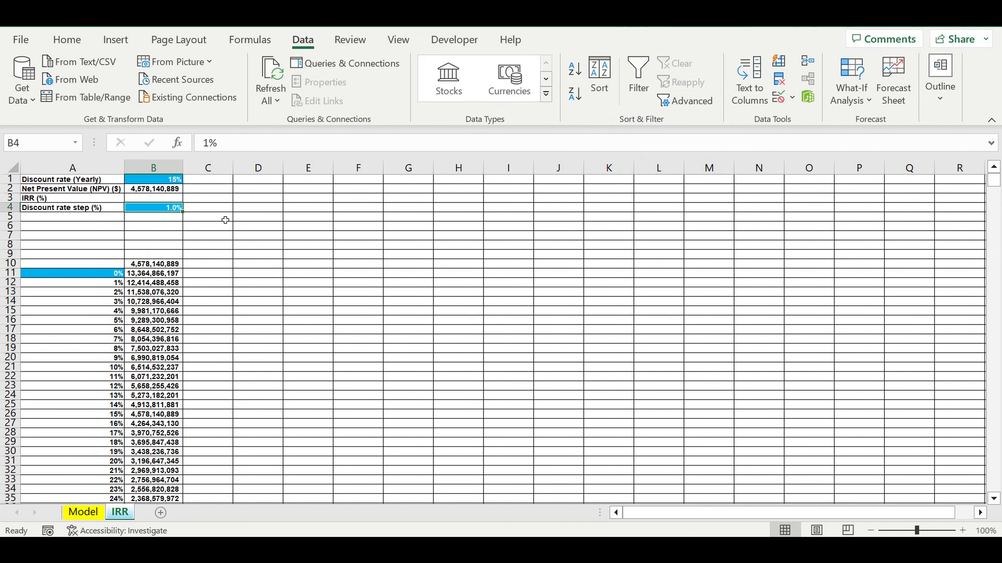
pyautogui.click(203, 146)
pyautogui.write('0.')
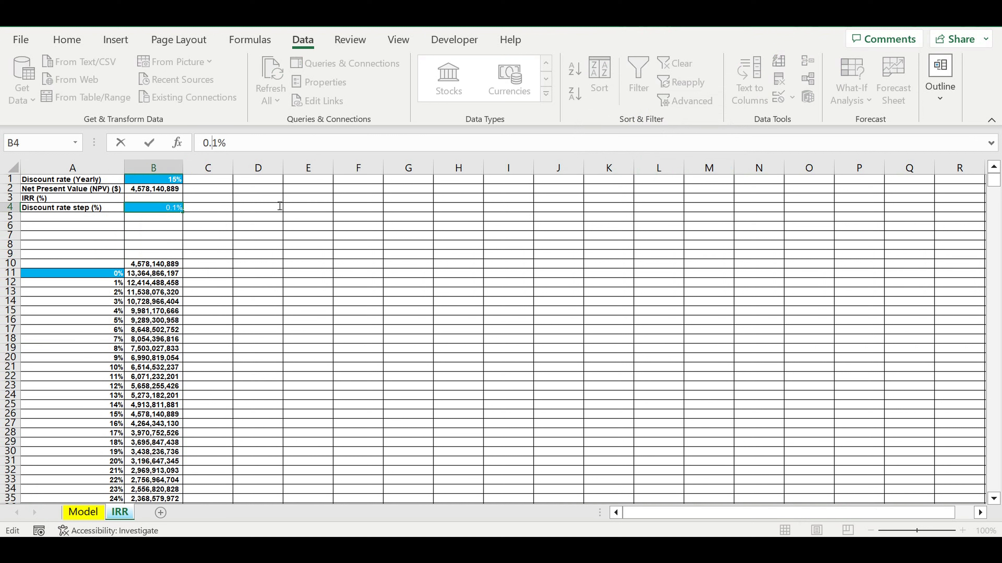
pyautogui.press('Return')
pyautogui.press('Return')
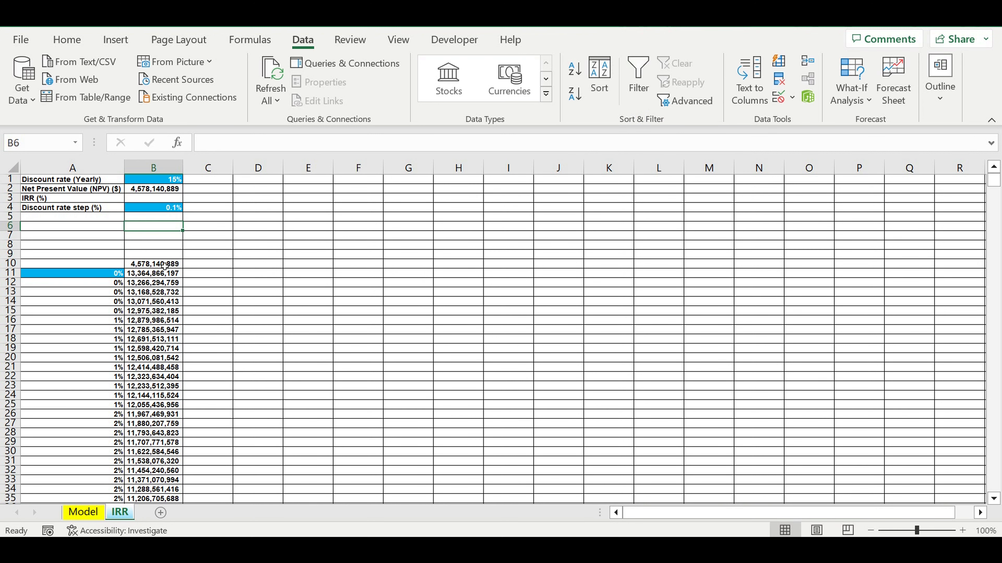
# - Format the discount rates in column A as percentages with two decimal places
pyautogui.click(72, 167)
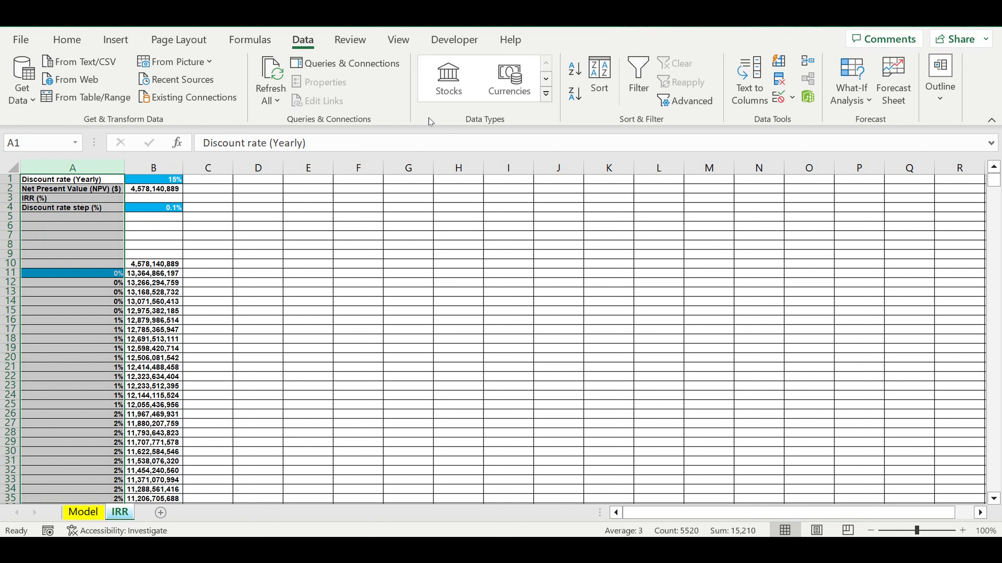
pyautogui.scroll(4, 428, 118)
pyautogui.click(539, 97)
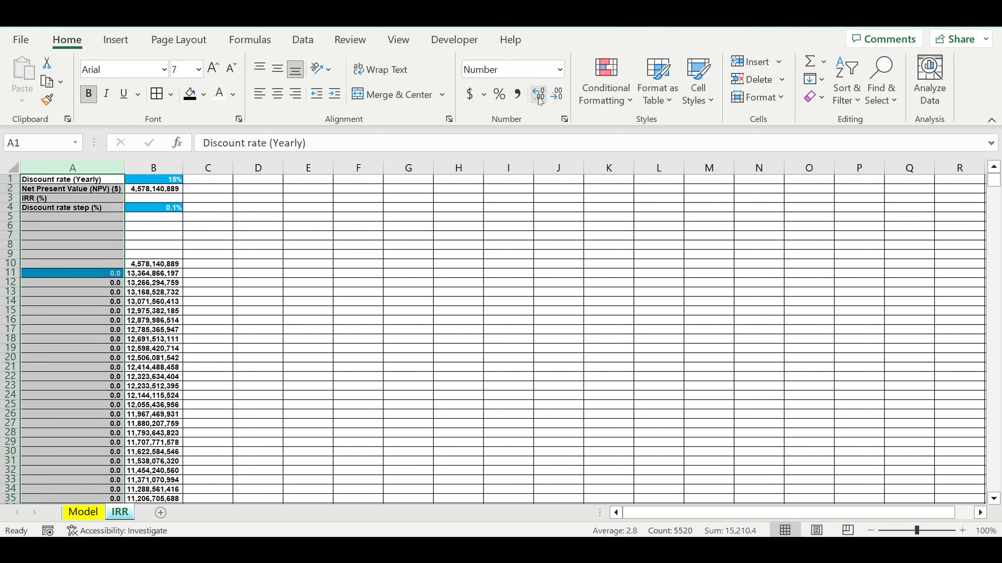
pyautogui.click(540, 98)
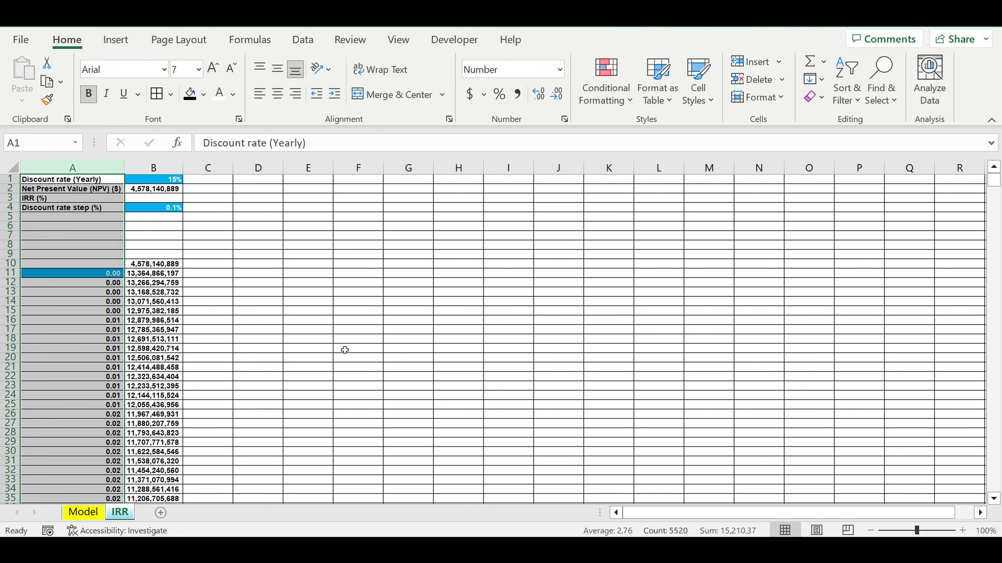
pyautogui.scroll(-1, 125, 168)
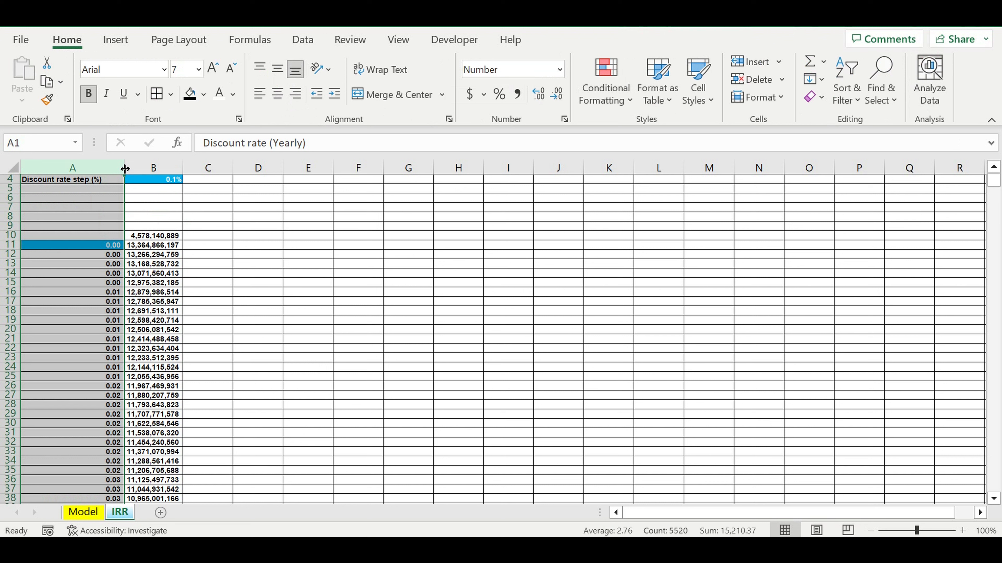
pyautogui.click(112, 168)
pyautogui.click(499, 94)
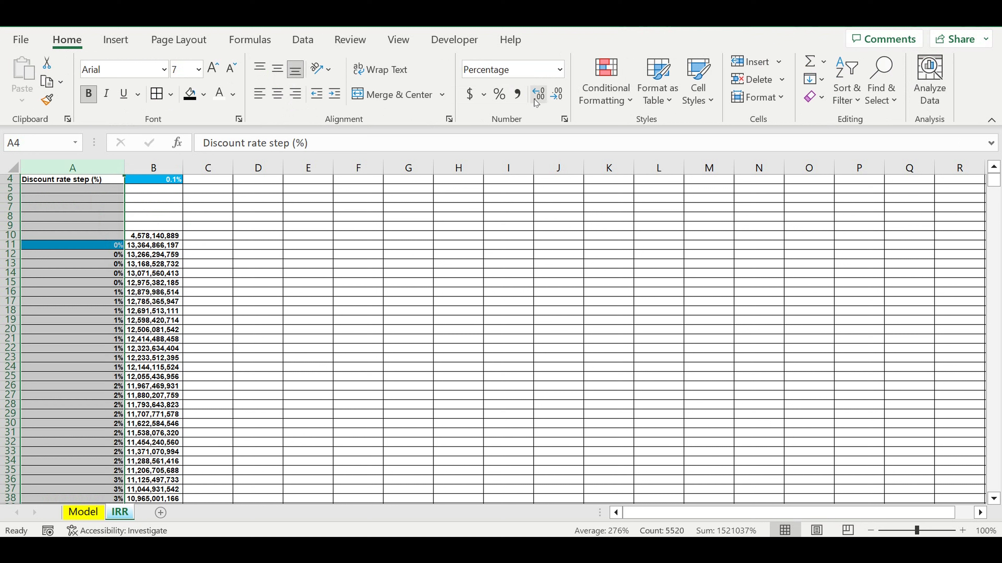
pyautogui.click(538, 94)
pyautogui.click(538, 94)
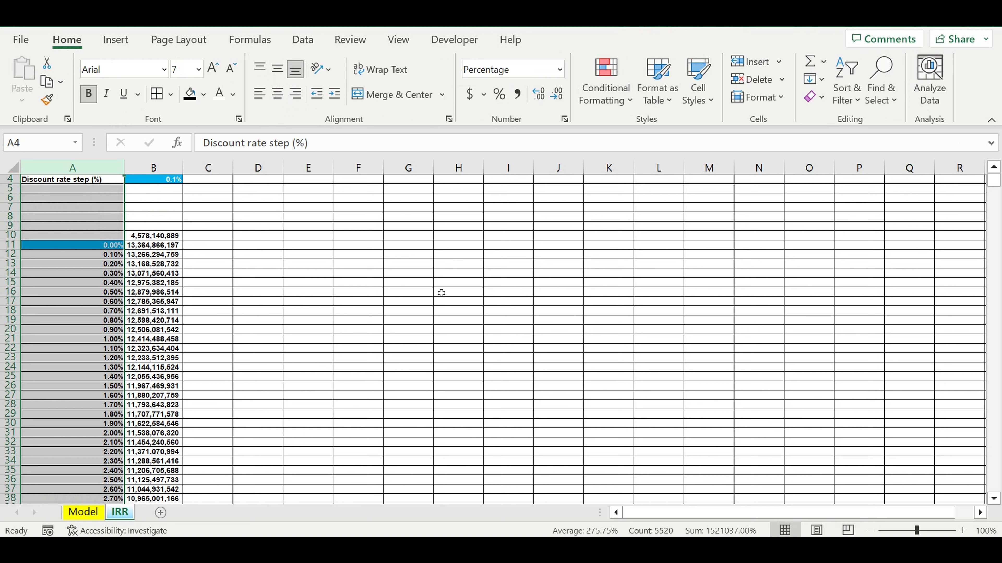
pyautogui.click(408, 321)
# - Locate the consecutive discount rates, in 0.1% increments, between which the NPV changes from positive to negative
pyautogui.scroll(-10, 341, 320)
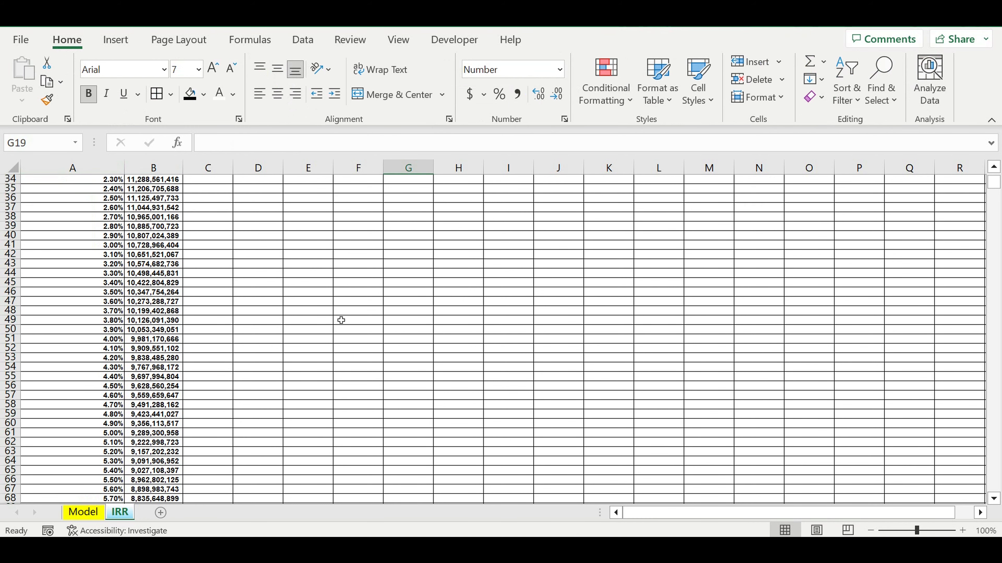
pyautogui.scroll(-20, 342, 321)
pyautogui.scroll(-20, 321, 337)
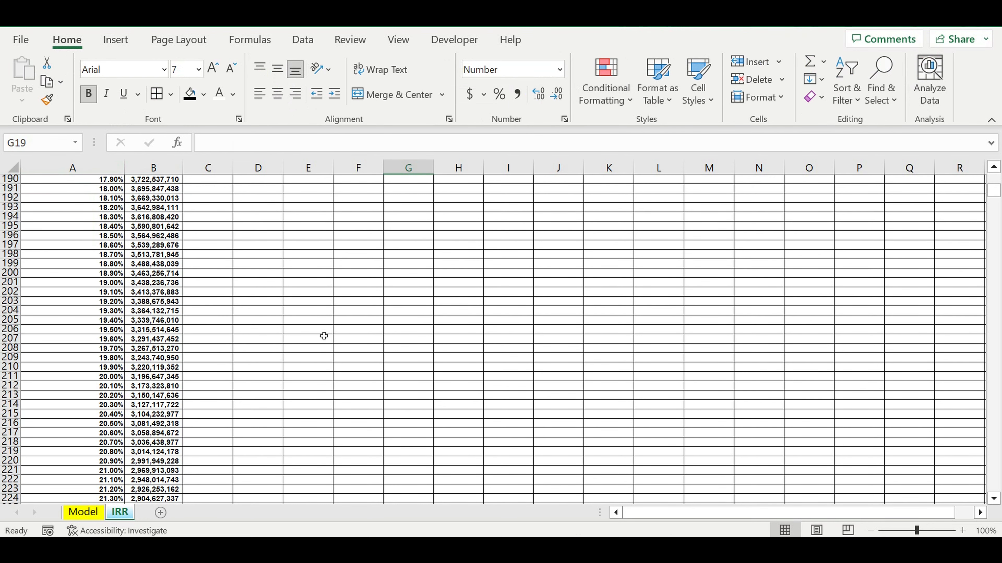
pyautogui.scroll(-15, 323, 338)
pyautogui.moveTo(991, 196); pyautogui.dragTo(992, 209)
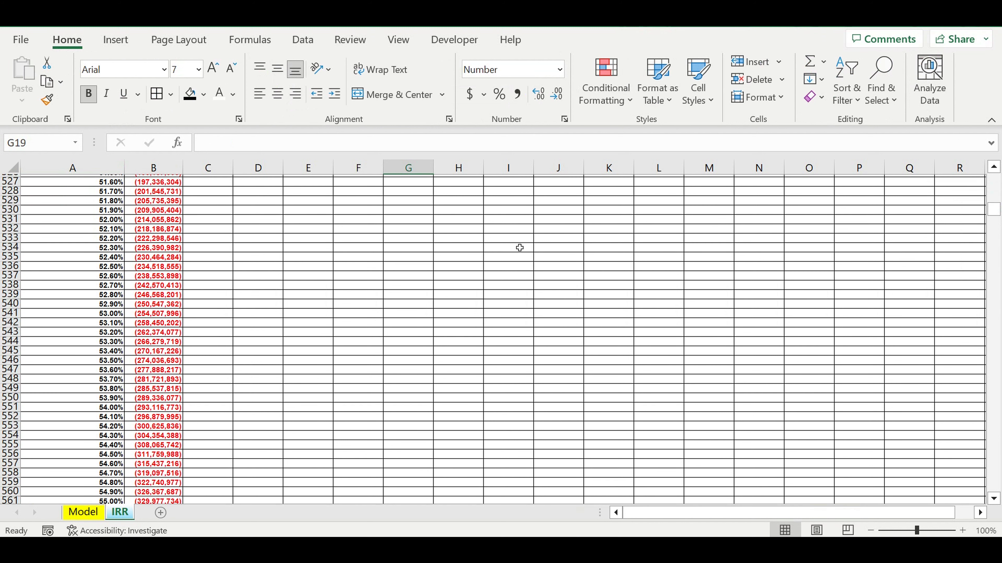
pyautogui.scroll(15, 508, 247)
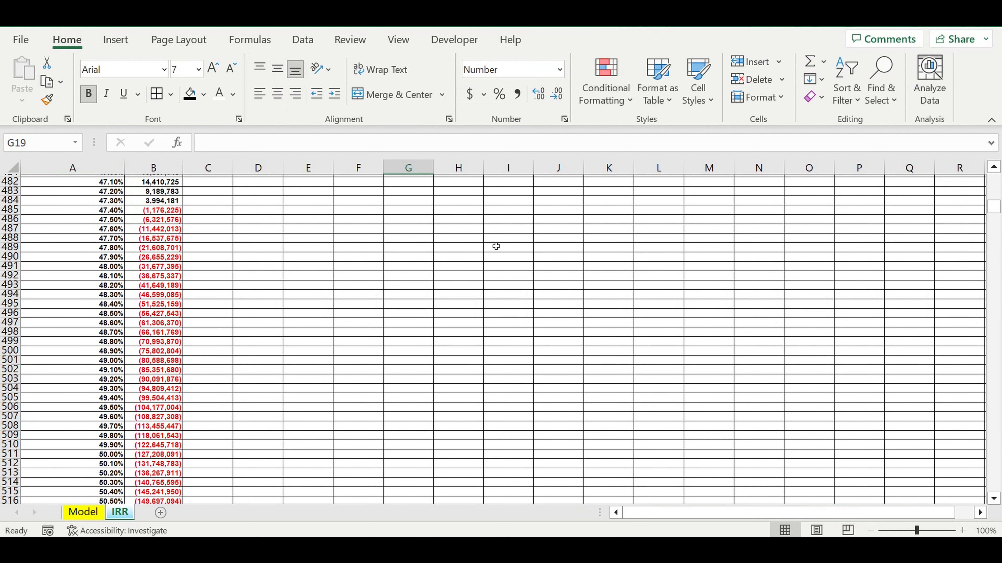
pyautogui.scroll(2, 163, 268)
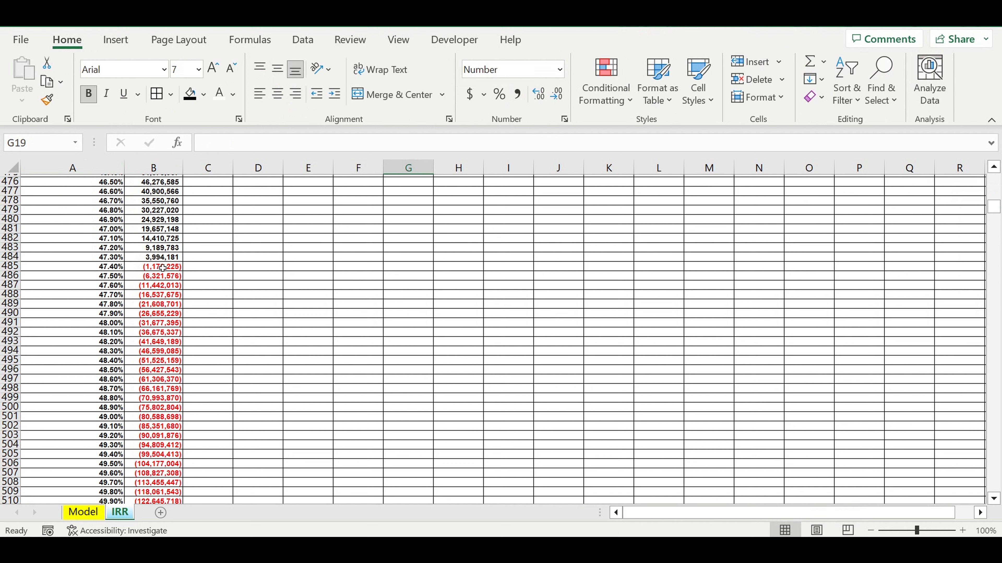
pyautogui.click(163, 268)
pyautogui.click(104, 266)
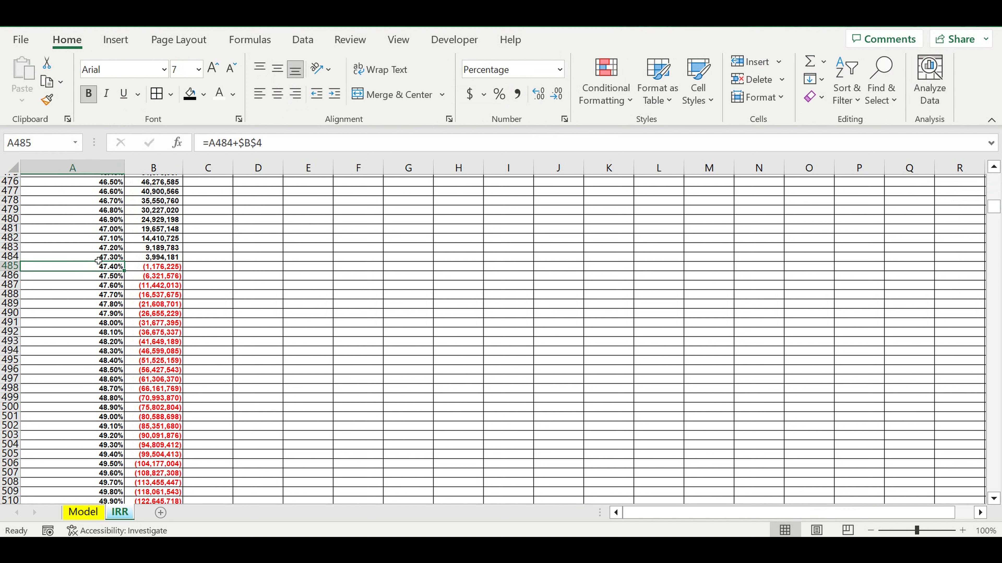
pyautogui.moveTo(99, 260); pyautogui.dragTo(158, 267)
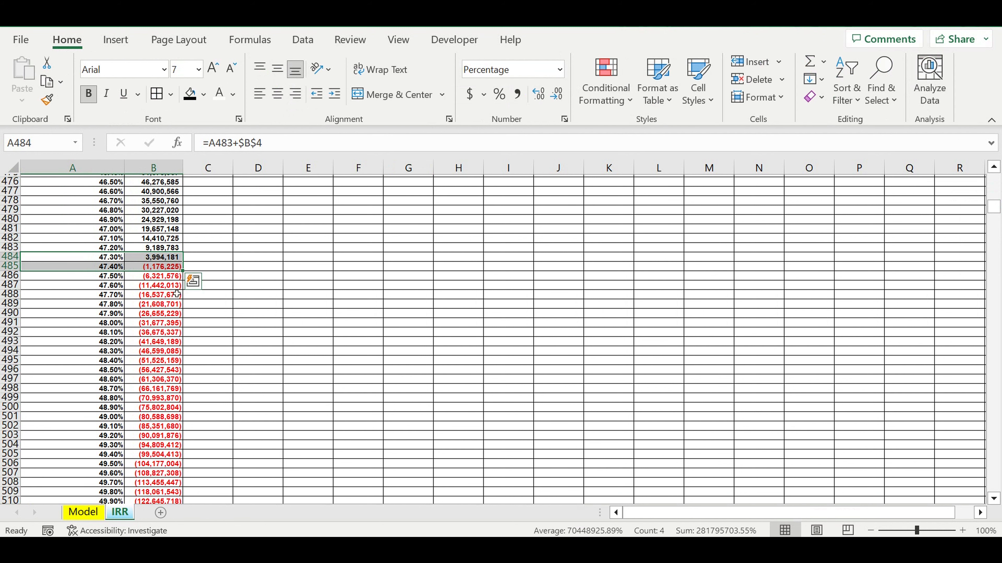
# - Set the starting discount rate in A11 to 45%
pyautogui.scroll(7, 183, 283)
pyautogui.scroll(20, 182, 284)
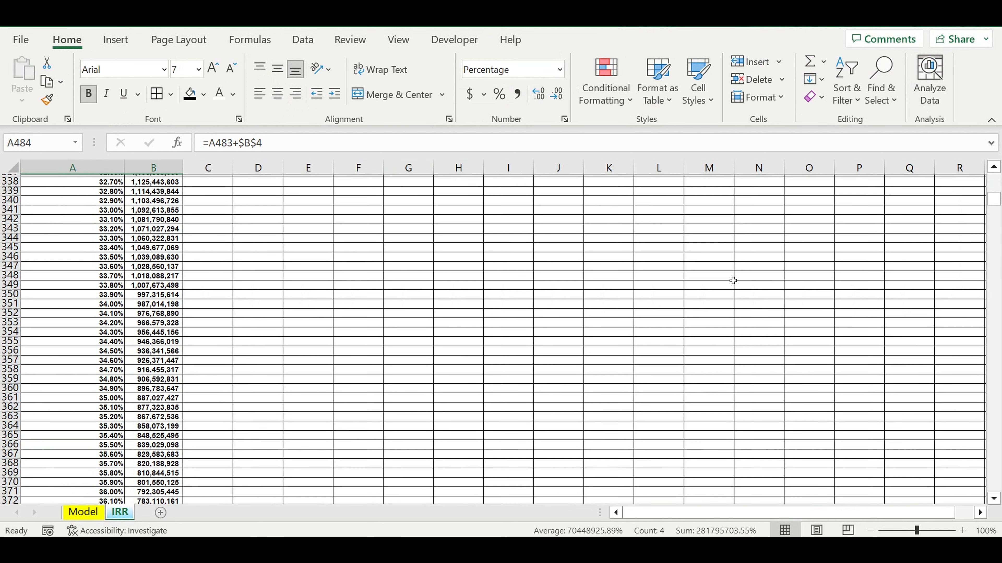
pyautogui.moveTo(999, 203); pyautogui.dragTo(999, 182)
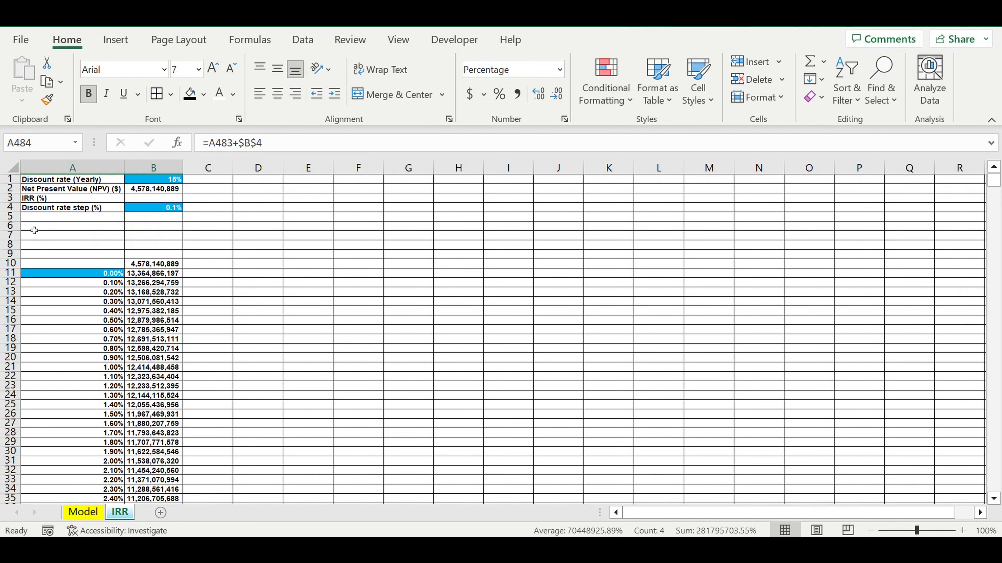
pyautogui.click(83, 272)
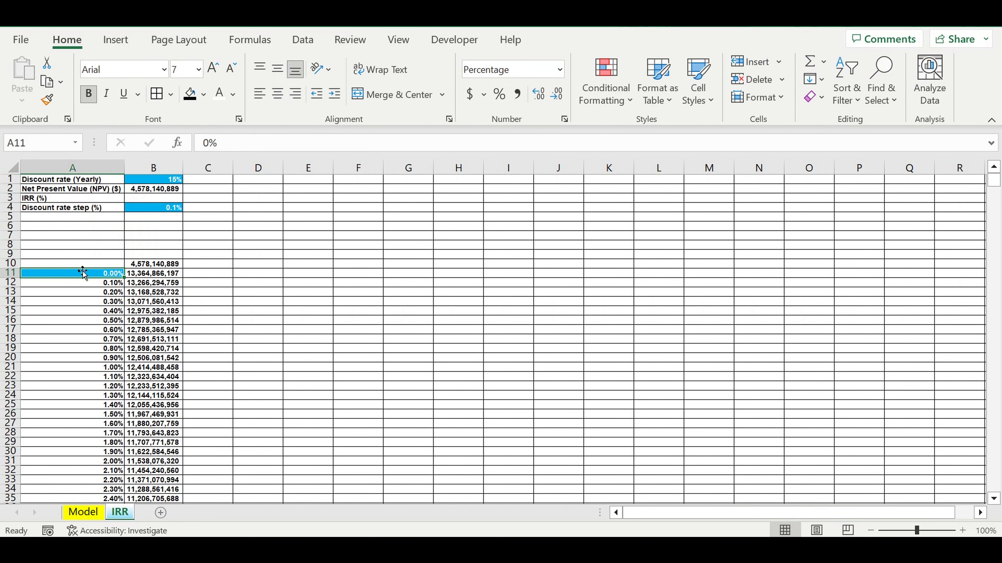
pyautogui.write('45')
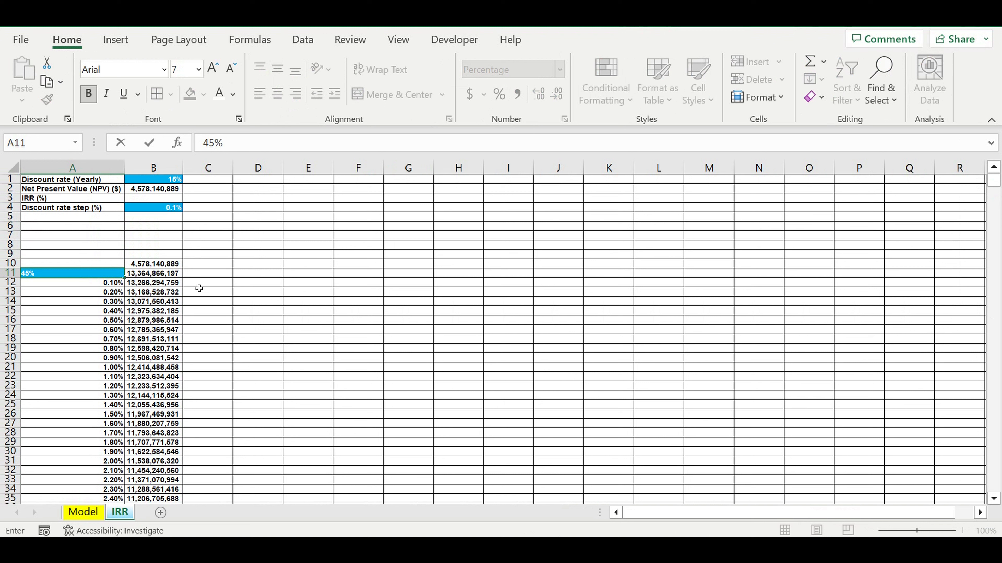
pyautogui.press('Return')
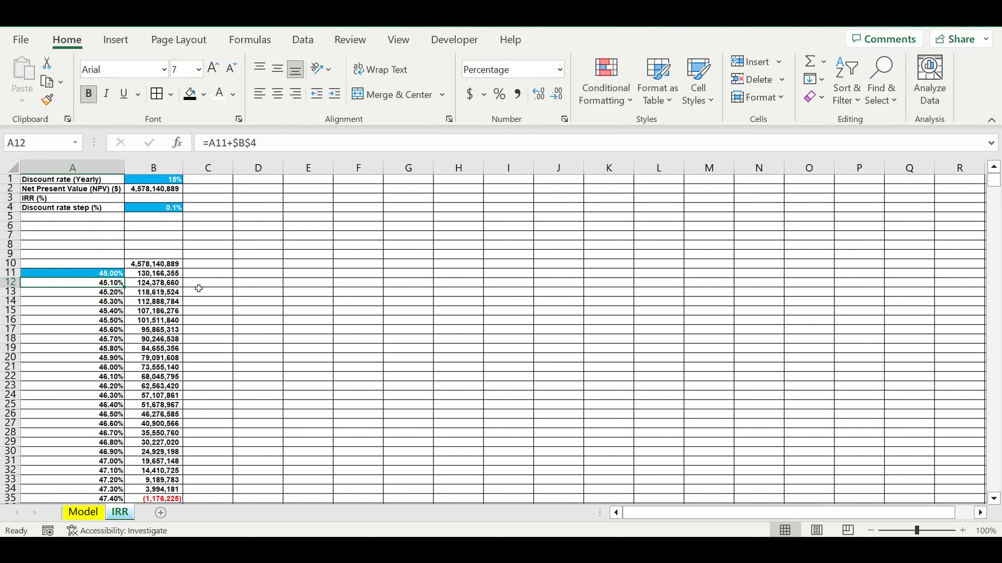
# - Refine the discount rate step in B4 to 0.01%
pyautogui.click(156, 209)
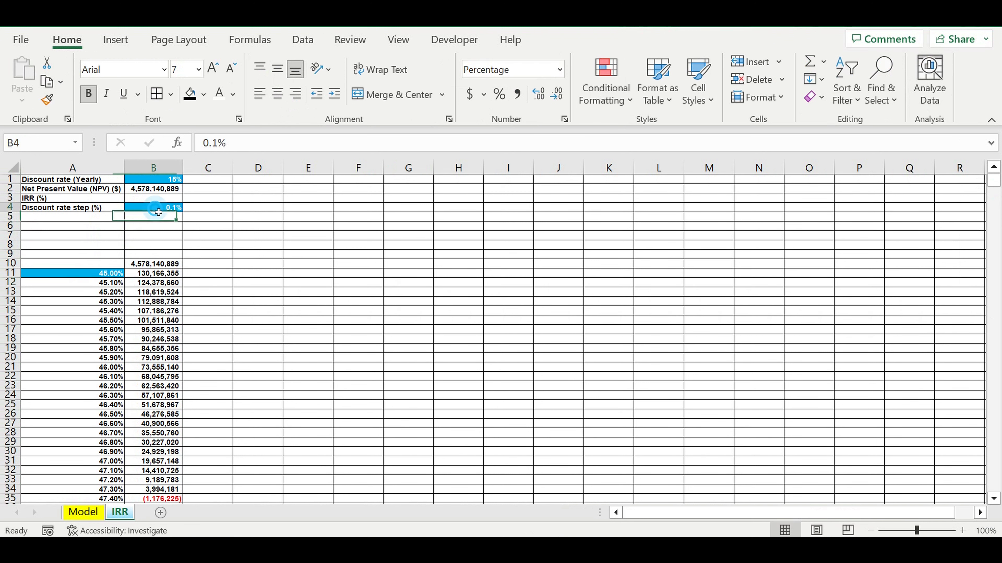
pyautogui.doubleClick(158, 212)
pyautogui.press('Left')
pyautogui.press('Left')
pyautogui.write('0')
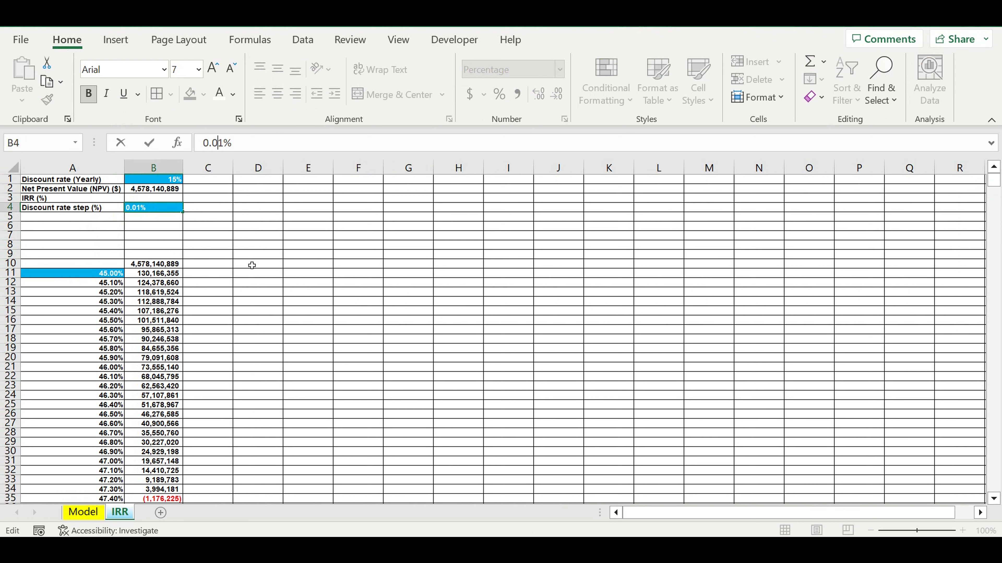
pyautogui.press('Return')
pyautogui.press('Return')
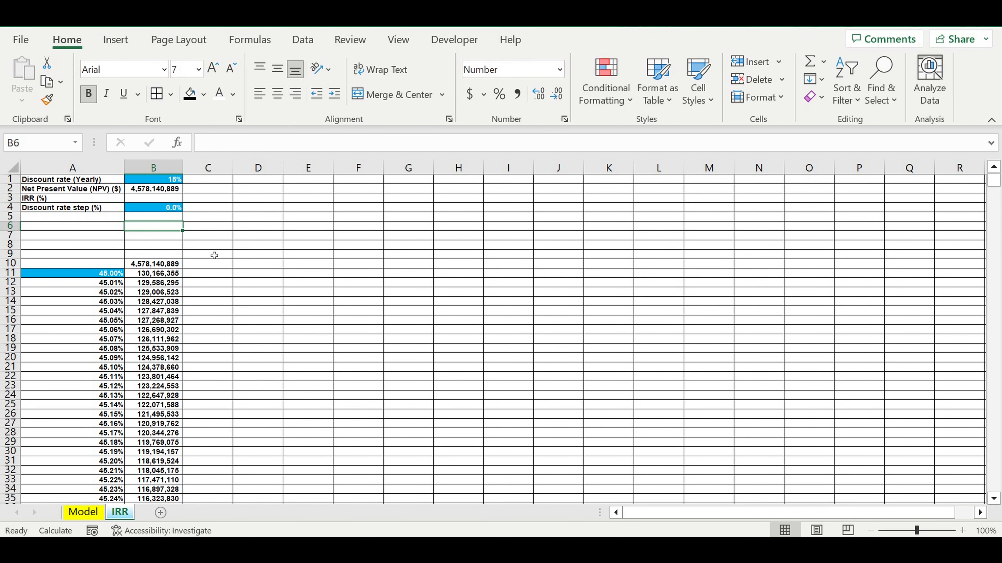
# - Show the percentages in column A with three decimal places
pyautogui.click(73, 168)
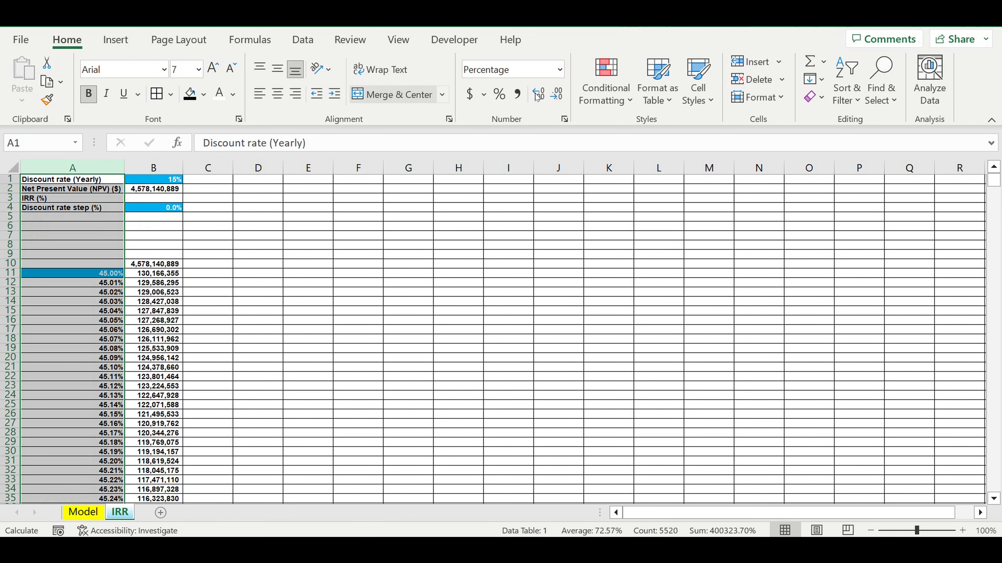
pyautogui.click(537, 94)
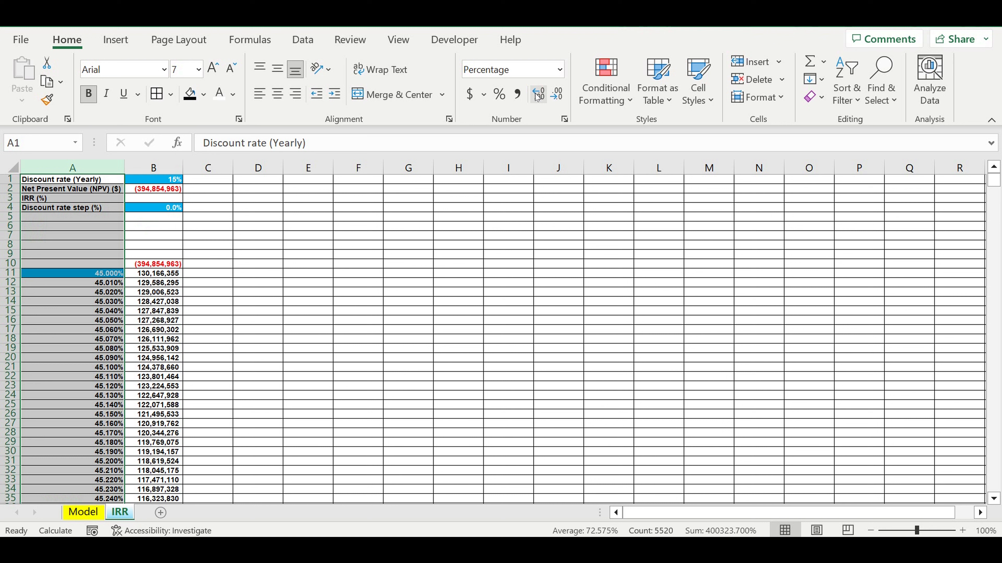
pyautogui.click(358, 292)
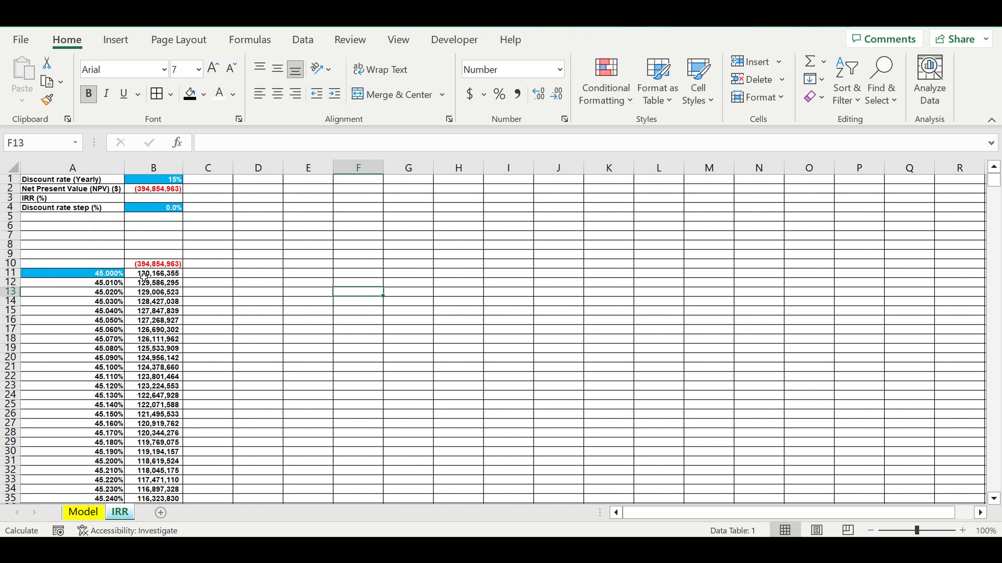
pyautogui.click(102, 275)
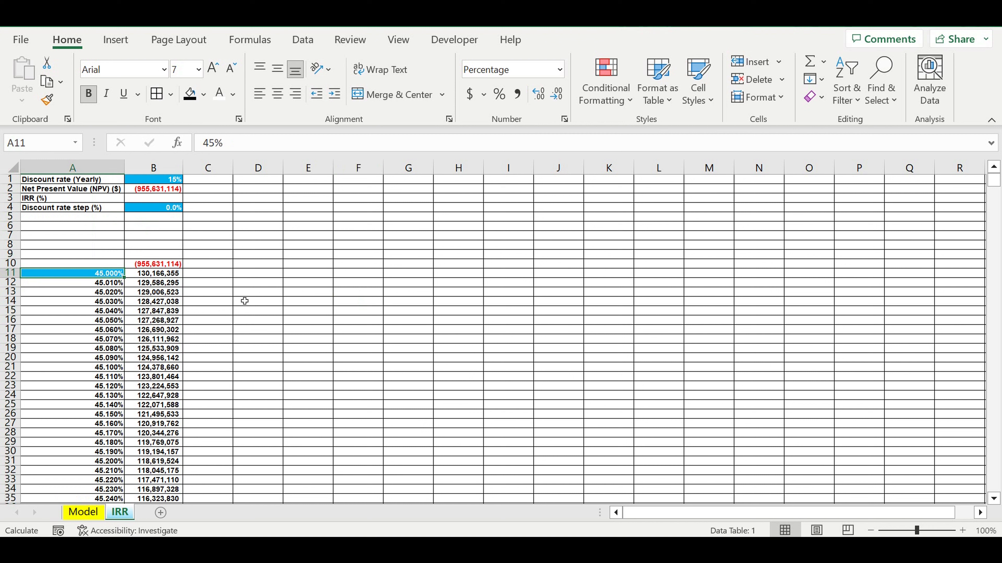
pyautogui.click(209, 287)
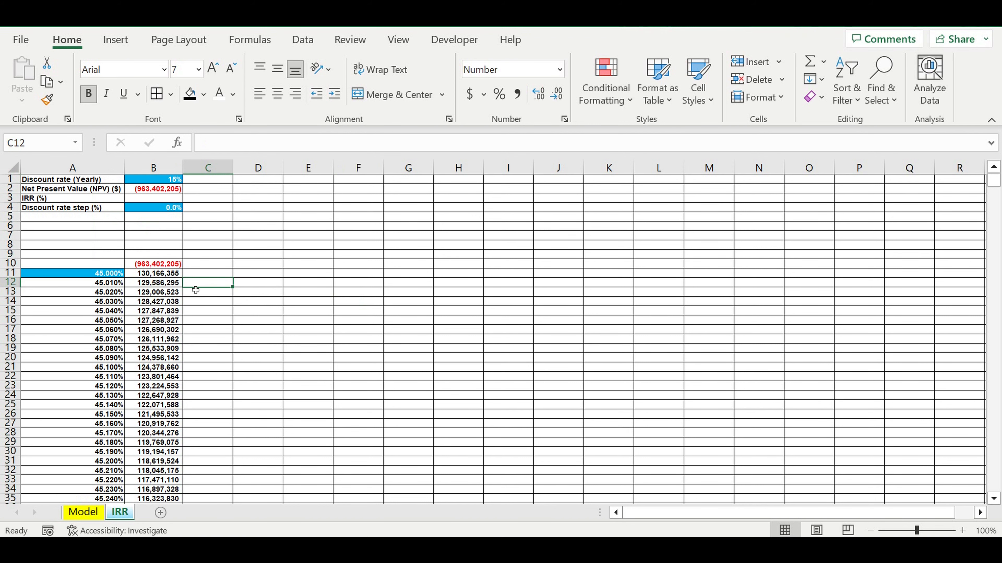
# - Examine the data table's 0.01% increments to find the discount rates around which the NPV turns negative
pyautogui.scroll(-1, 224, 302)
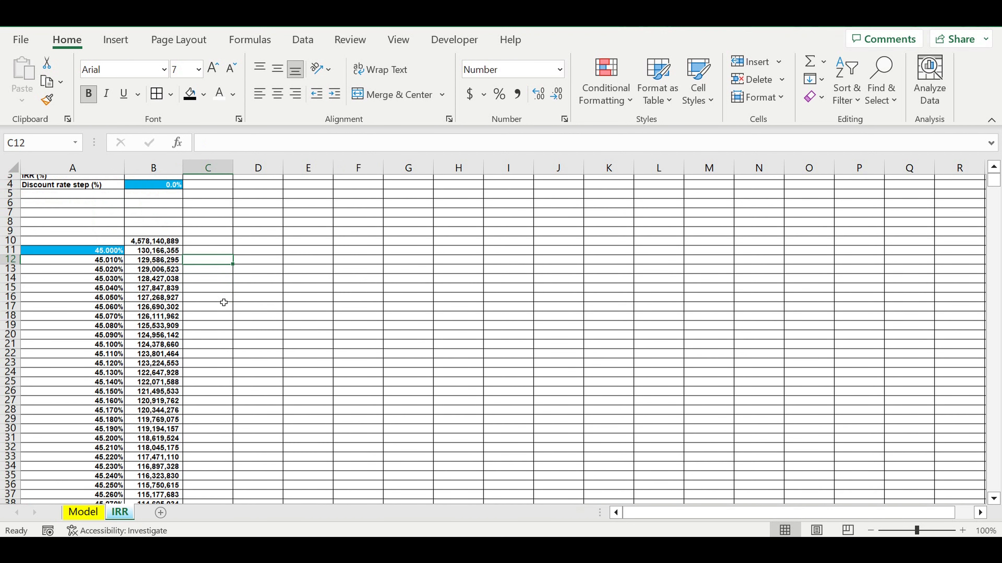
pyautogui.scroll(-20, 224, 303)
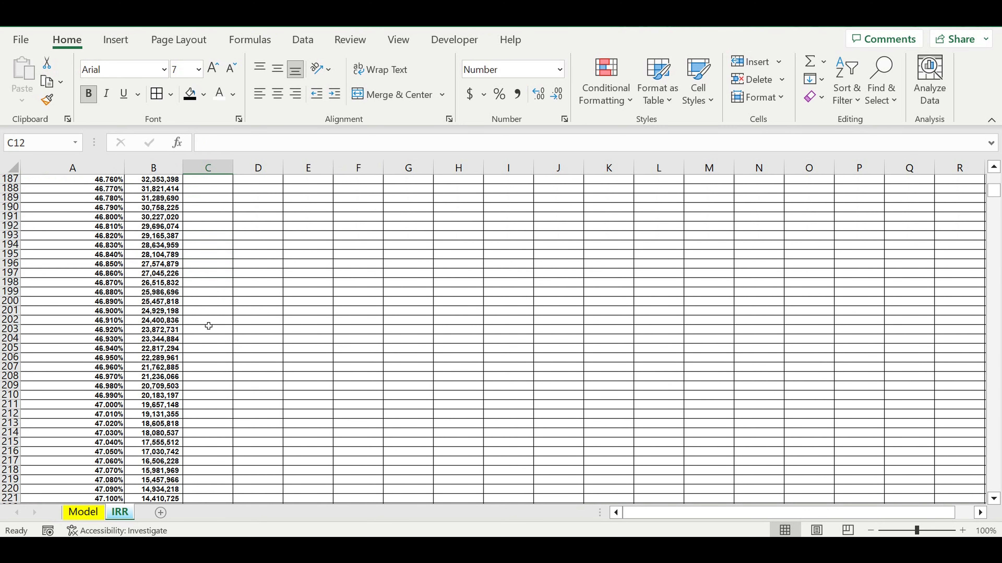
pyautogui.scroll(-19, 208, 326)
pyautogui.scroll(2, 216, 315)
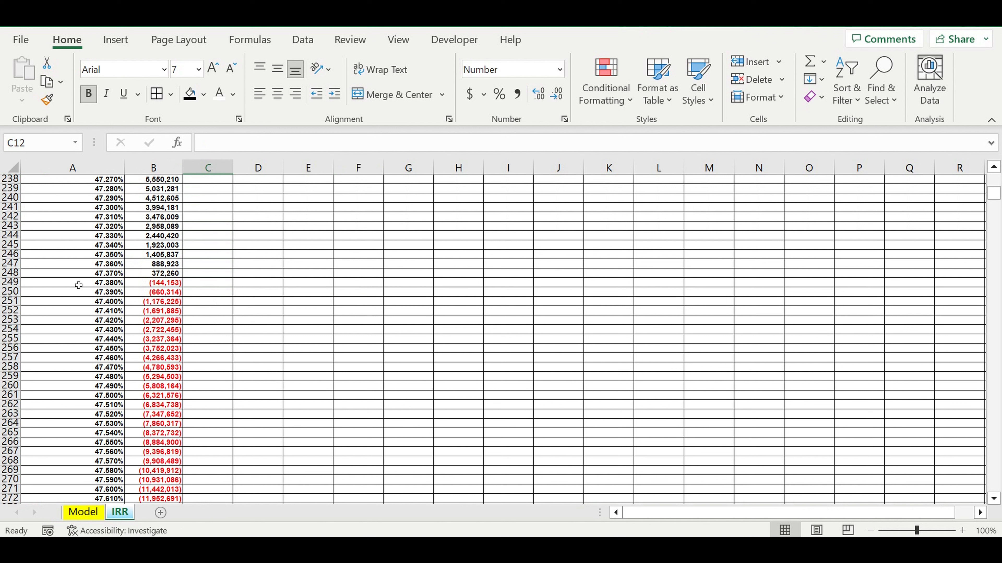
pyautogui.moveTo(78, 285); pyautogui.dragTo(158, 311)
pyautogui.scroll(15, 383, 317)
pyautogui.scroll(20, 382, 317)
pyautogui.scroll(-20, 385, 302)
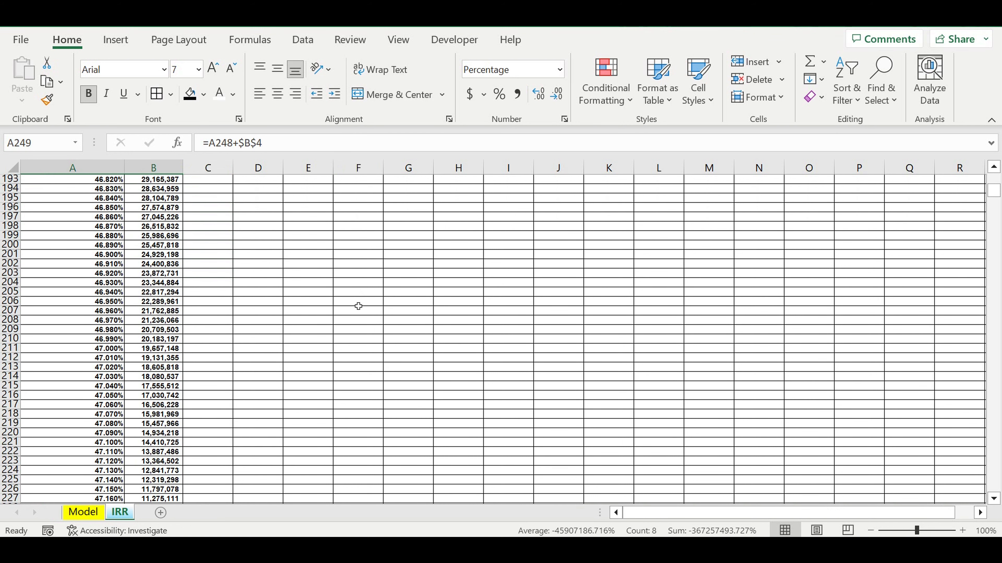
# - Compare the discount rates in column A with their NPVs in column B around the sign change at row 249
pyautogui.scroll(-12, 359, 306)
pyautogui.click(177, 368)
pyautogui.click(163, 360)
pyautogui.click(166, 371)
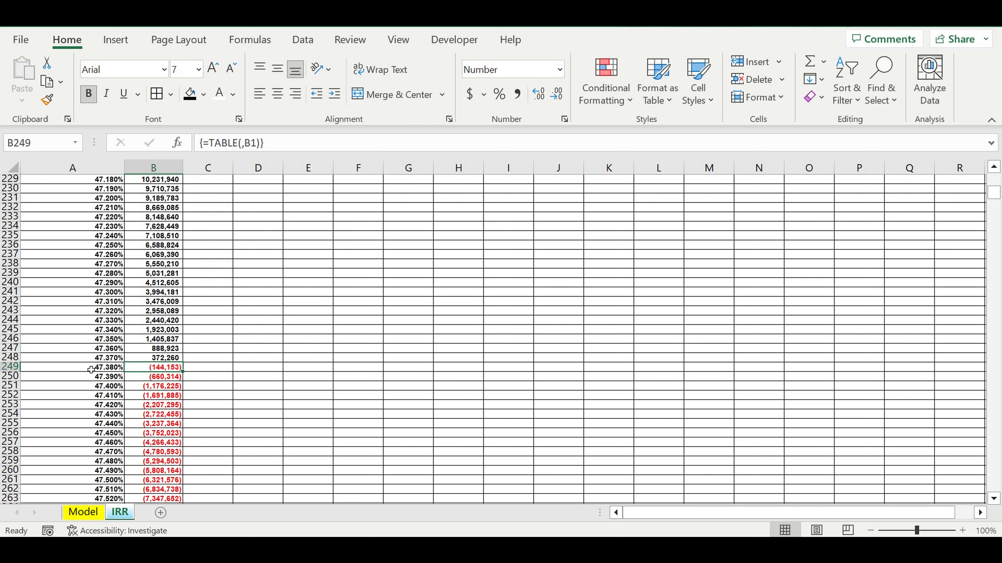
pyautogui.click(110, 369)
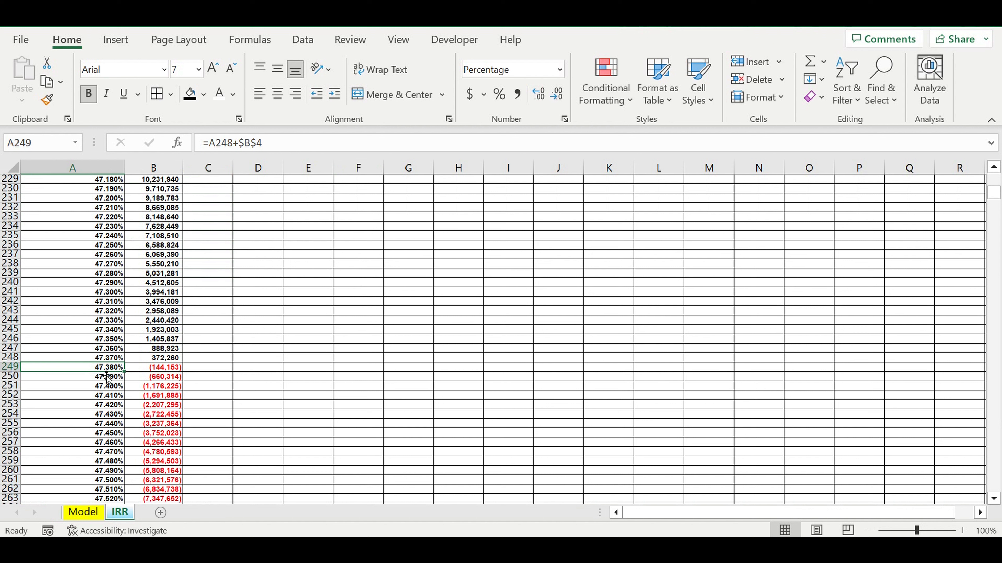
pyautogui.click(163, 371)
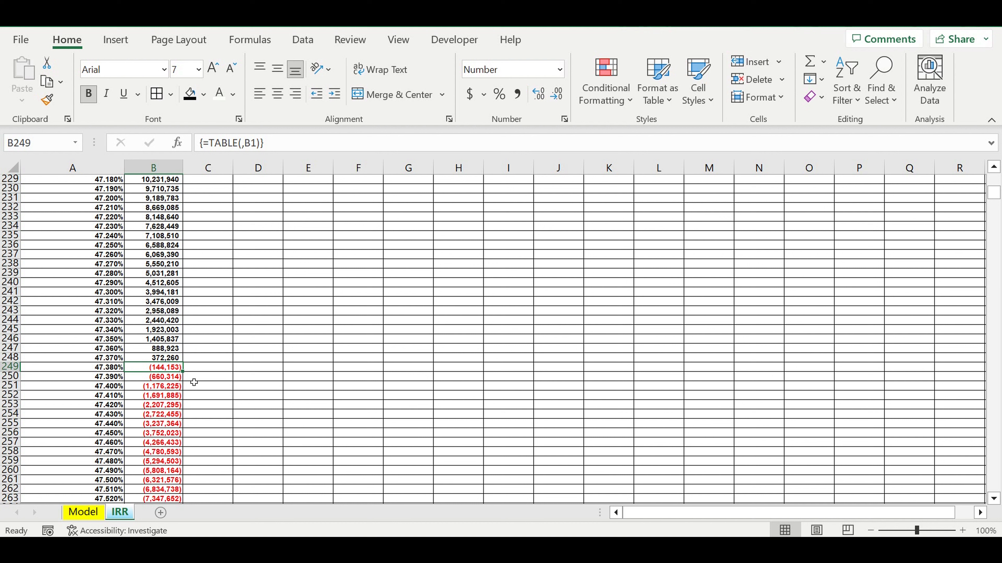
pyautogui.scroll(4, 161, 312)
pyautogui.moveTo(84, 220); pyautogui.dragTo(65, 437)
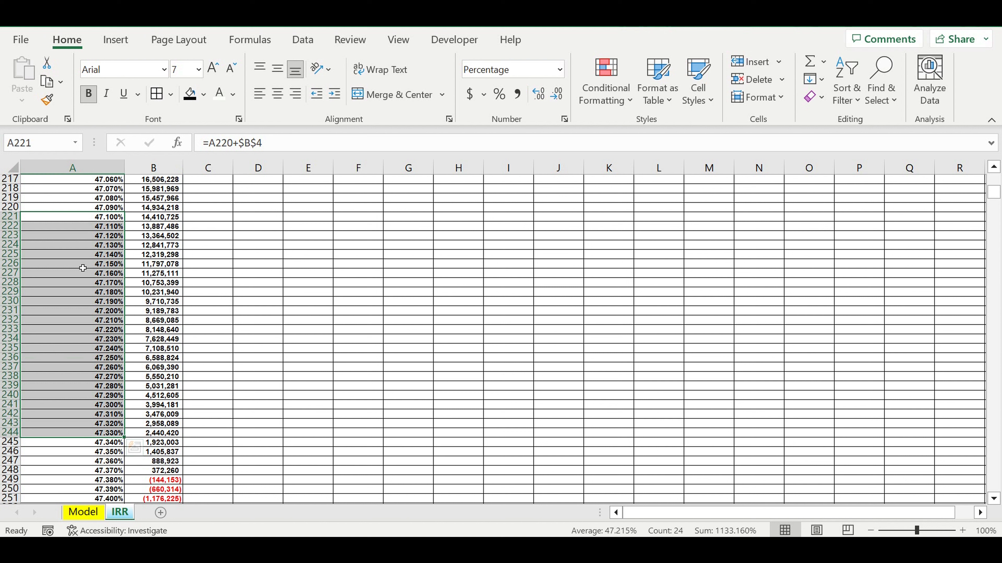
pyautogui.moveTo(78, 255); pyautogui.dragTo(78, 367)
pyautogui.moveTo(160, 226); pyautogui.dragTo(157, 363)
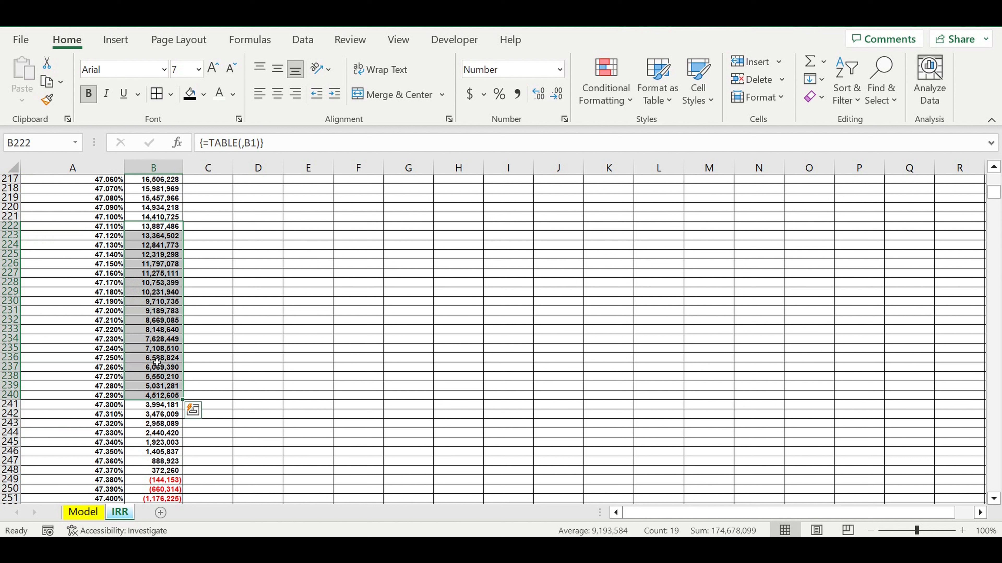
pyautogui.click(161, 293)
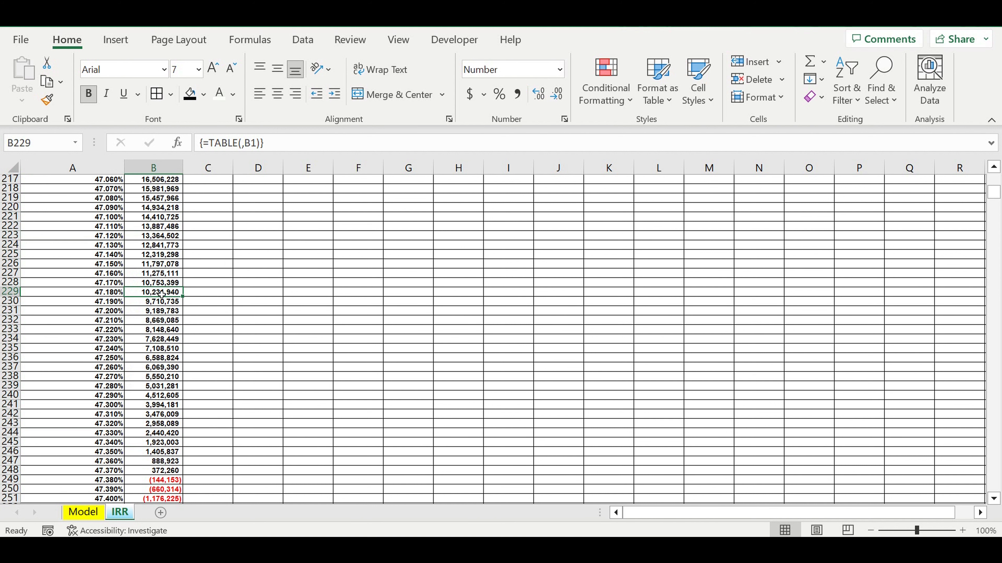
pyautogui.click(93, 295)
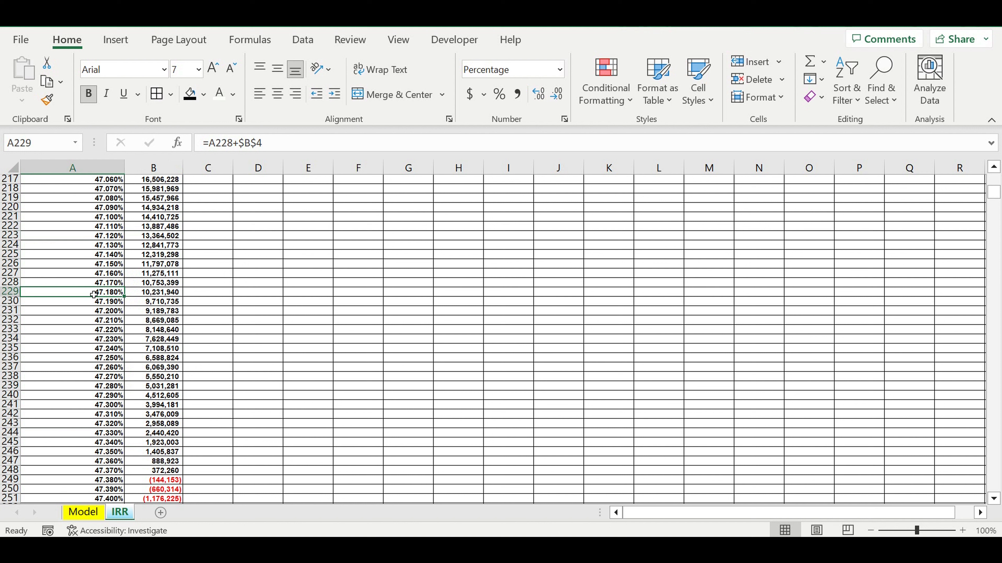
pyautogui.scroll(-4, 93, 295)
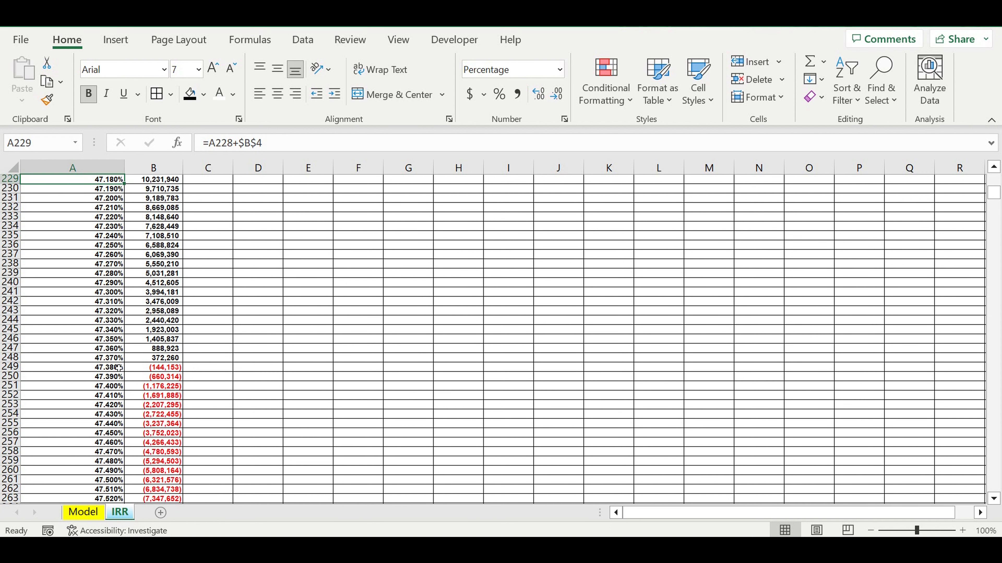
pyautogui.click(166, 372)
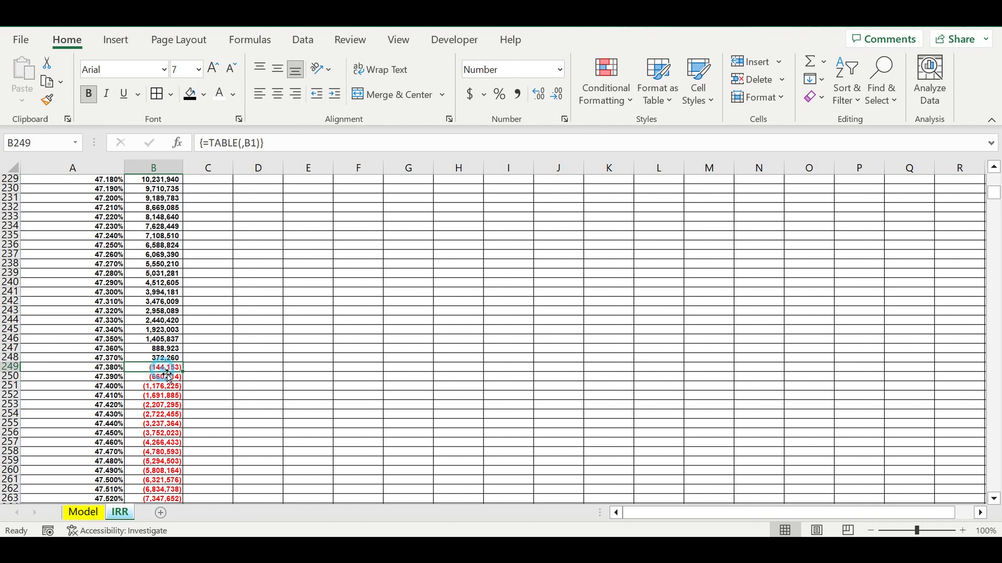
pyautogui.press('Left')
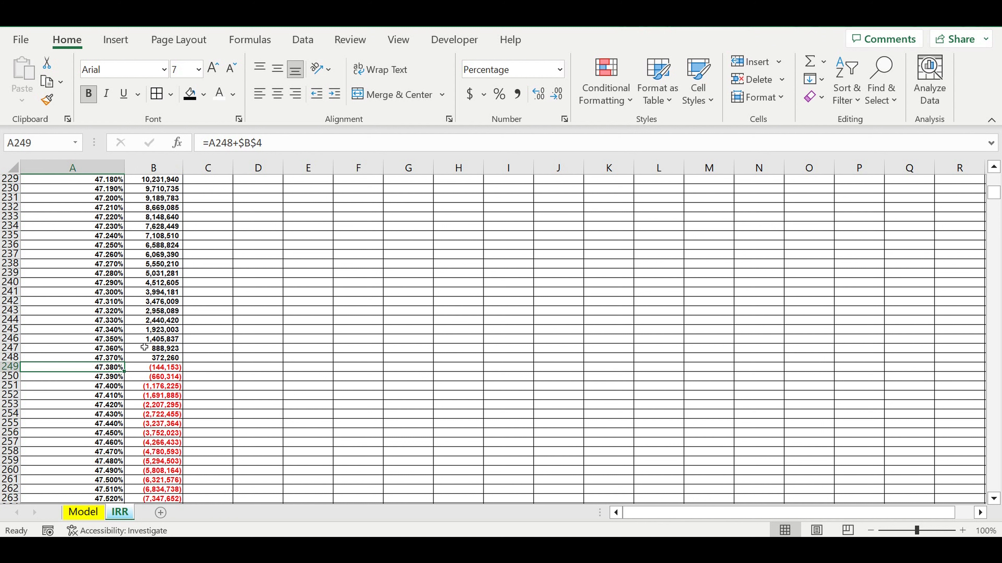
# - Enter the formula =IF(B11<0,1,0) in C11 to flag a negative NPV in the first table row
pyautogui.scroll(18, 274, 274)
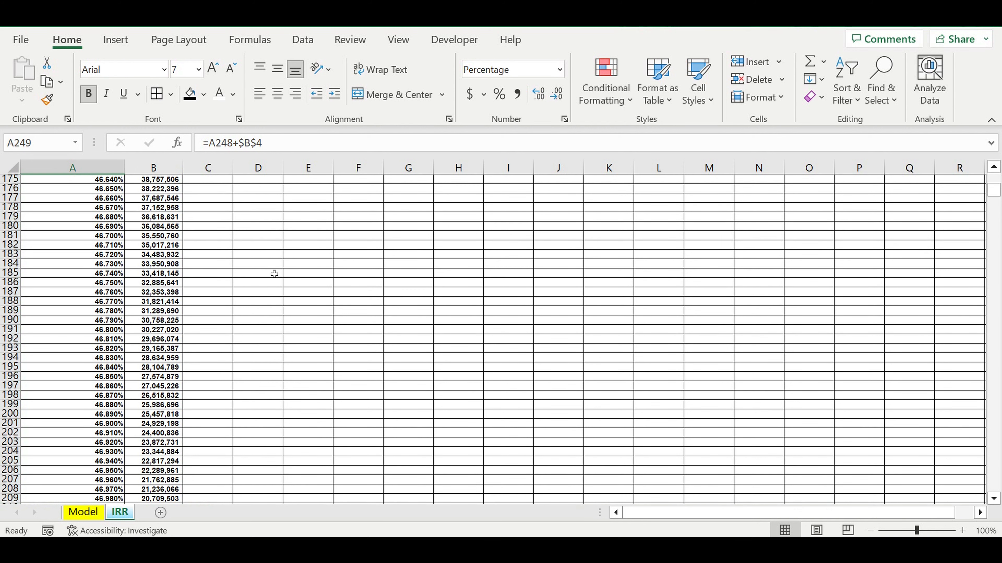
pyautogui.scroll(15, 273, 275)
pyautogui.scroll(6, 271, 277)
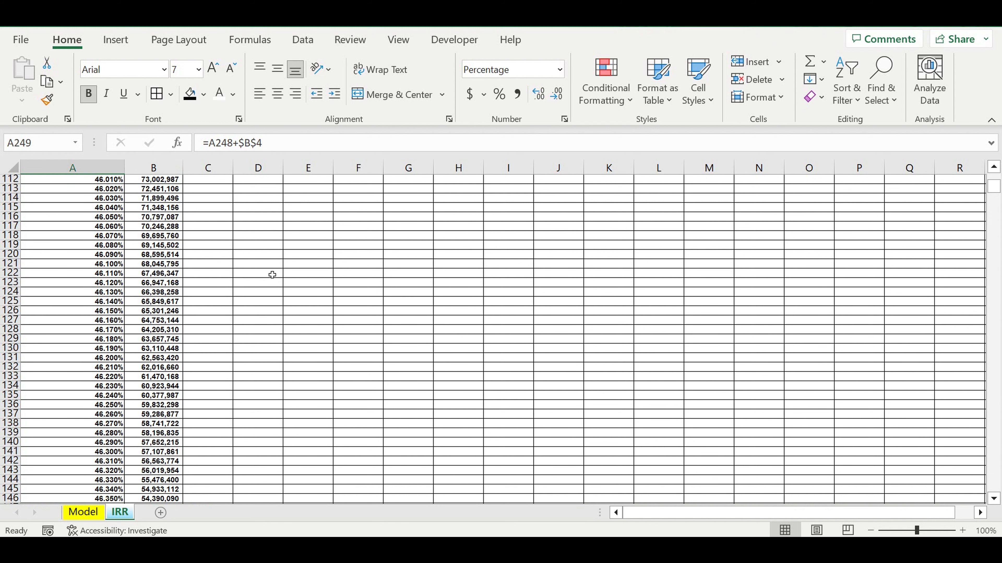
pyautogui.scroll(20, 272, 275)
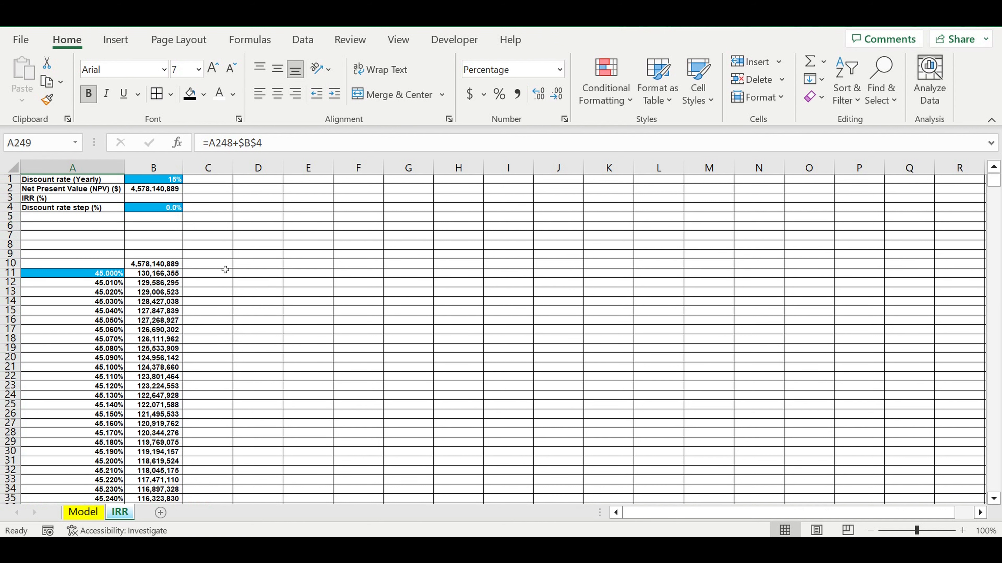
pyautogui.click(211, 273)
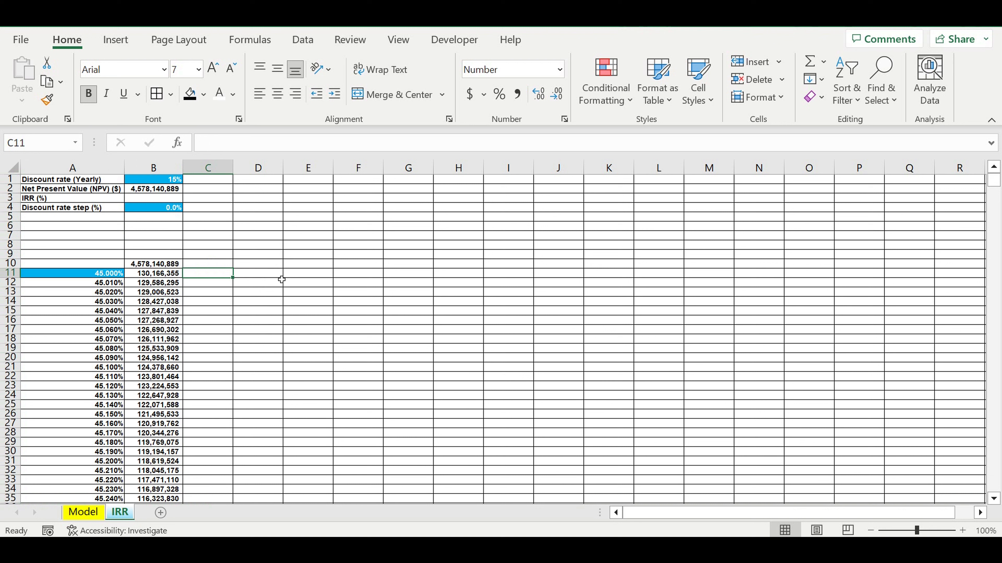
pyautogui.write('=')
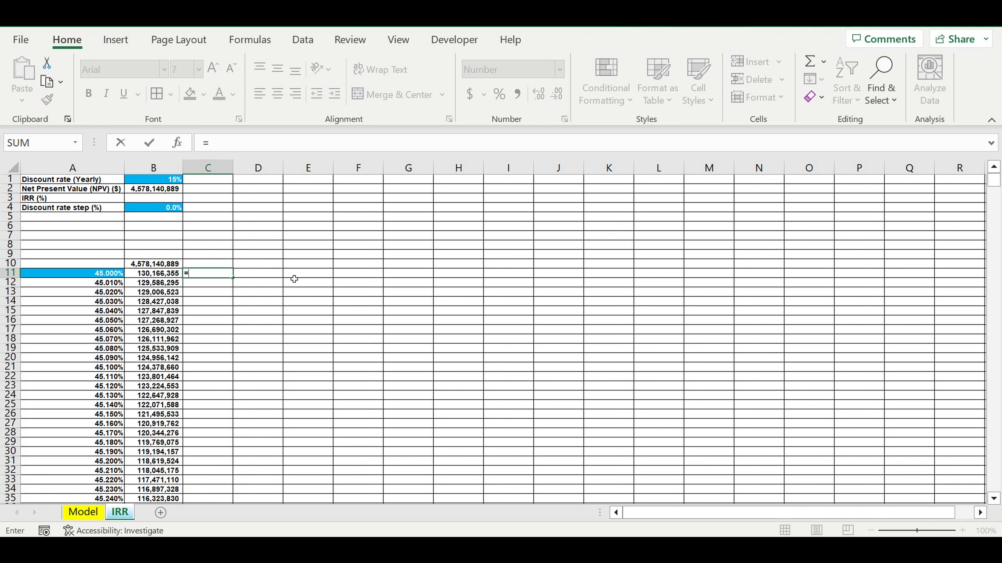
pyautogui.write('if(')
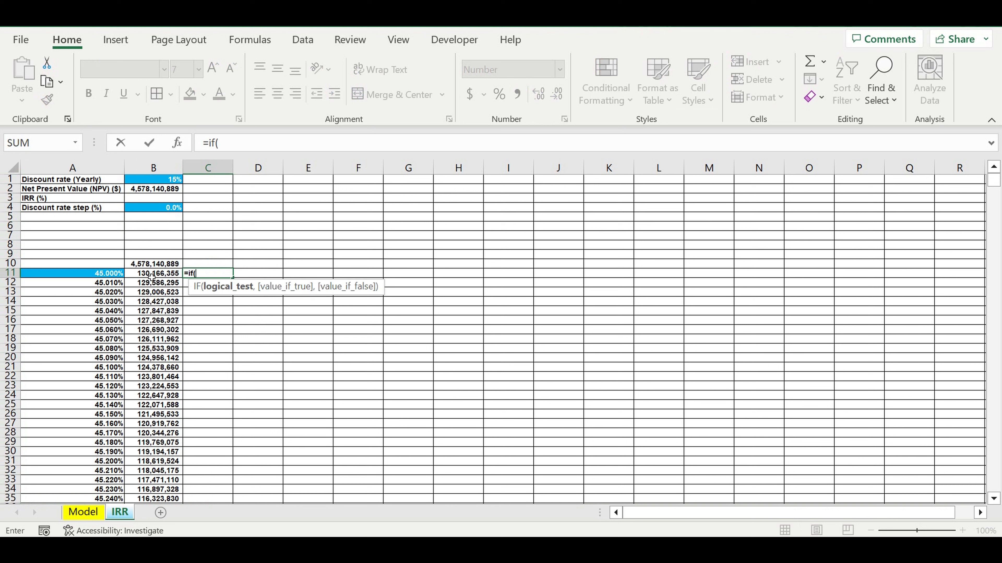
pyautogui.click(153, 276)
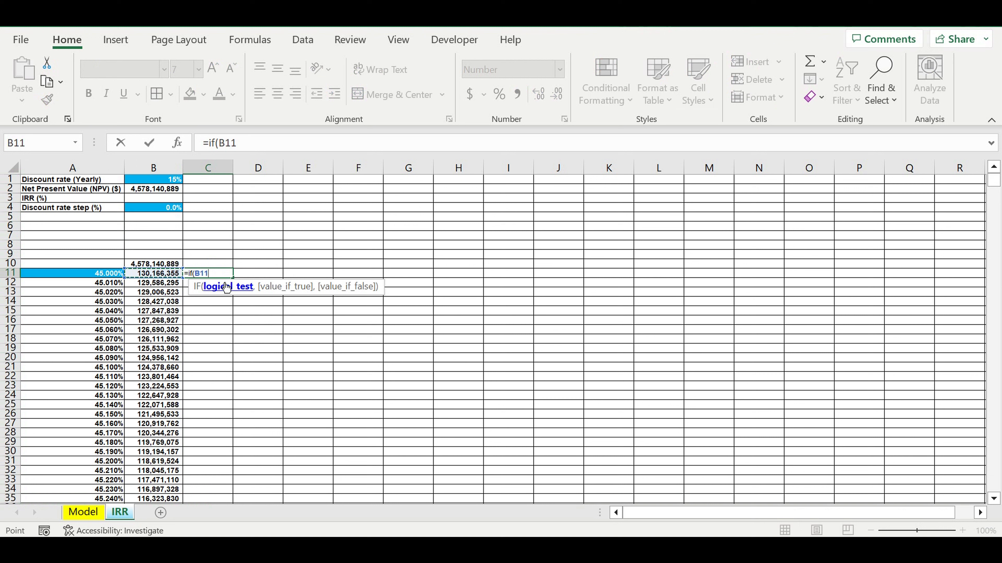
pyautogui.write('<0,1')
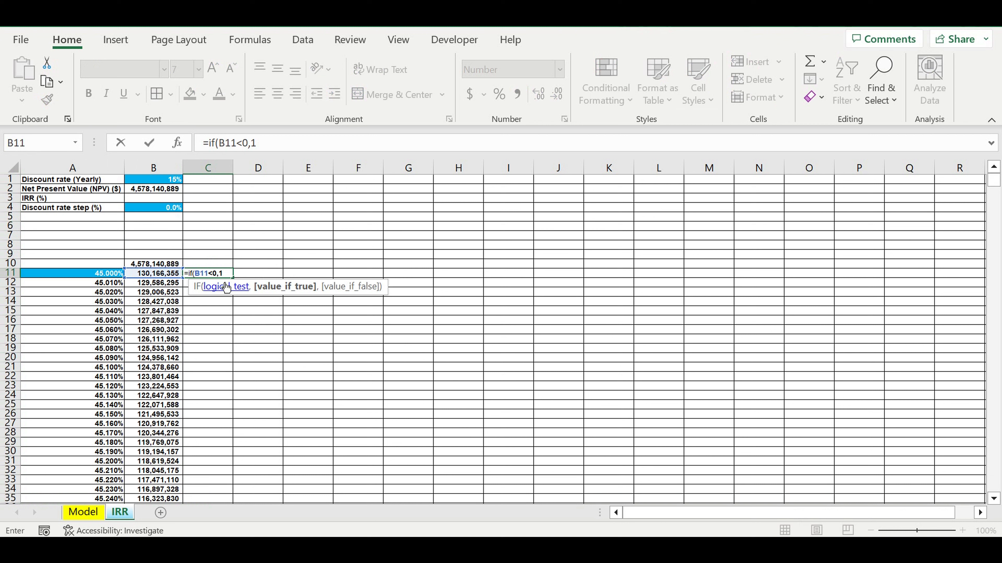
pyautogui.write(',0')
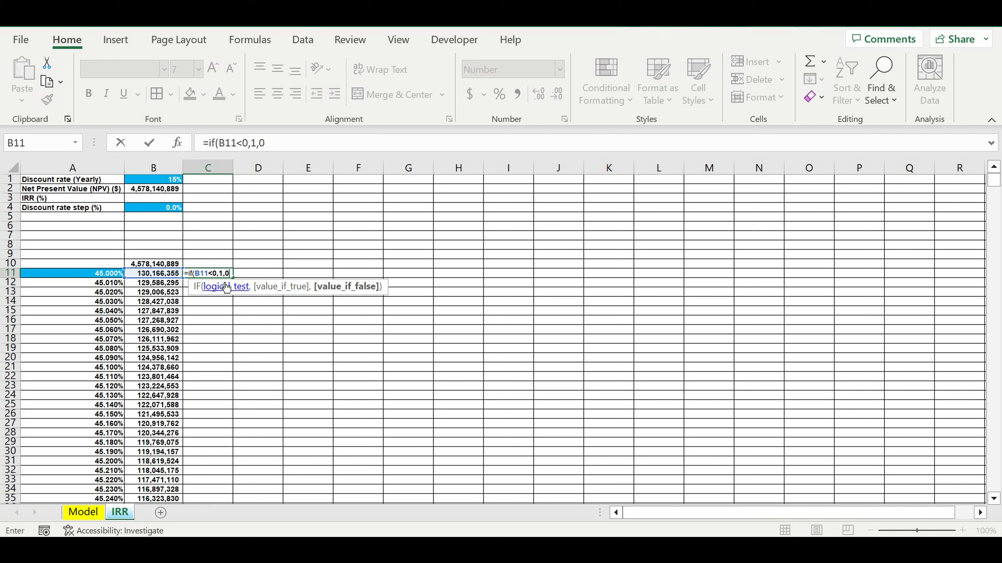
pyautogui.write(')')
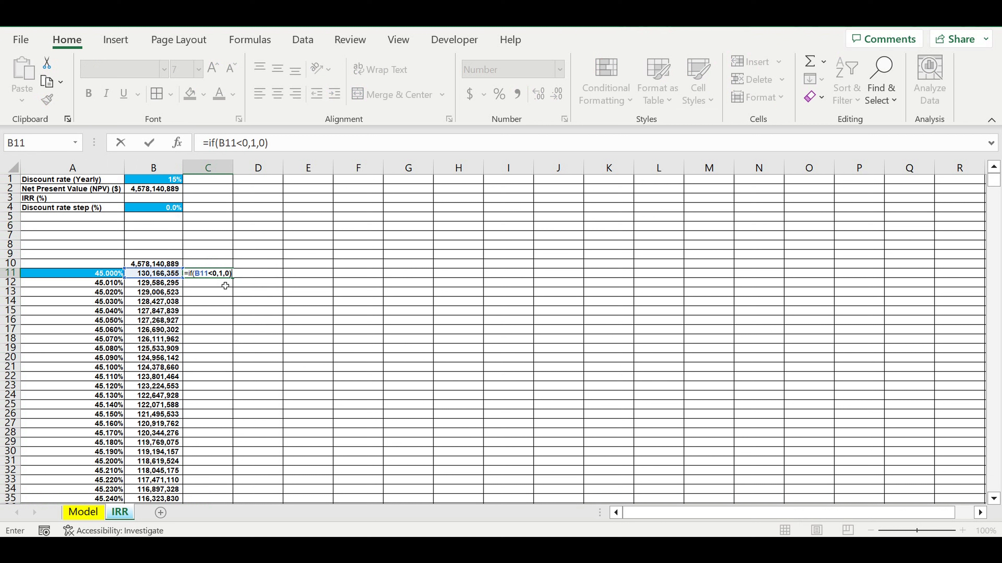
pyautogui.press('Return')
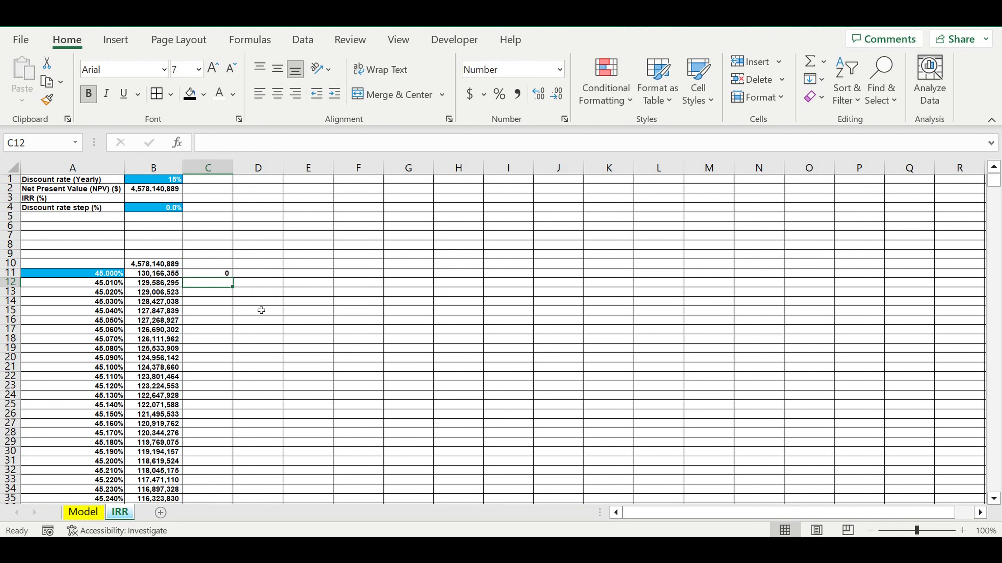
# - Begin a C12 formula with =IF(AND(C11=0,B12>0),0, so the flag stays 0 while the NPV is positive
pyautogui.write('=')
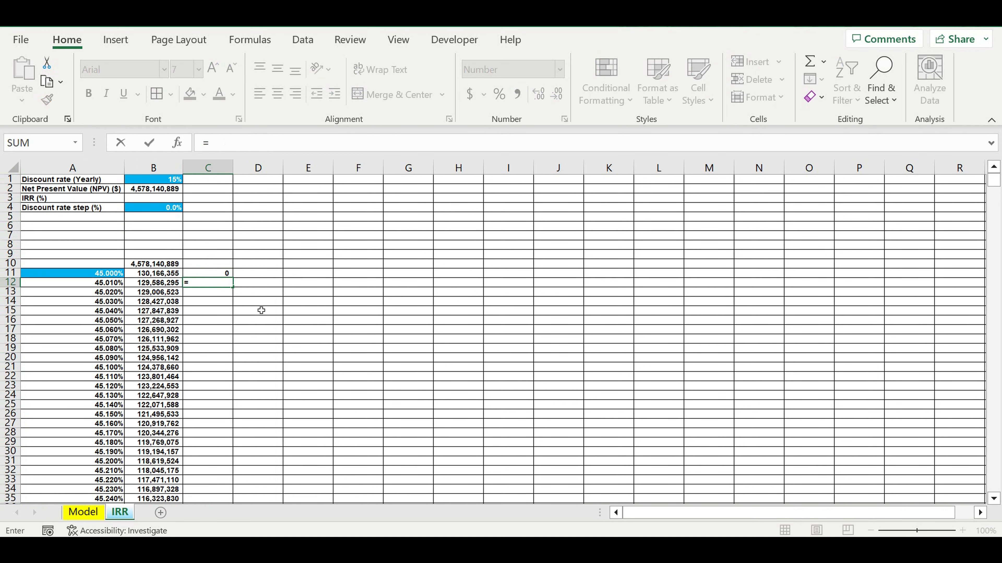
pyautogui.write('if(')
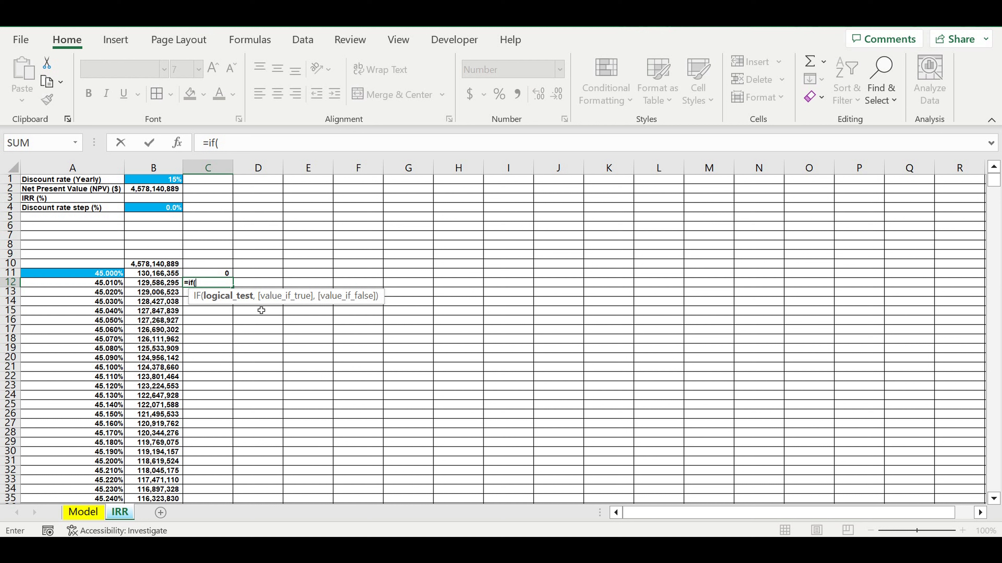
pyautogui.click(222, 274)
pyautogui.write('=0')
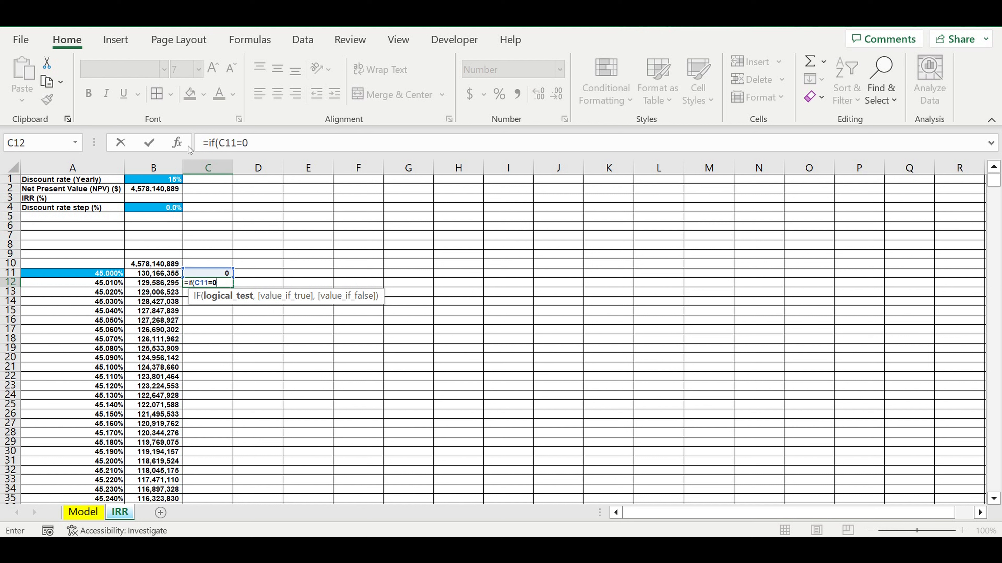
pyautogui.click(215, 143)
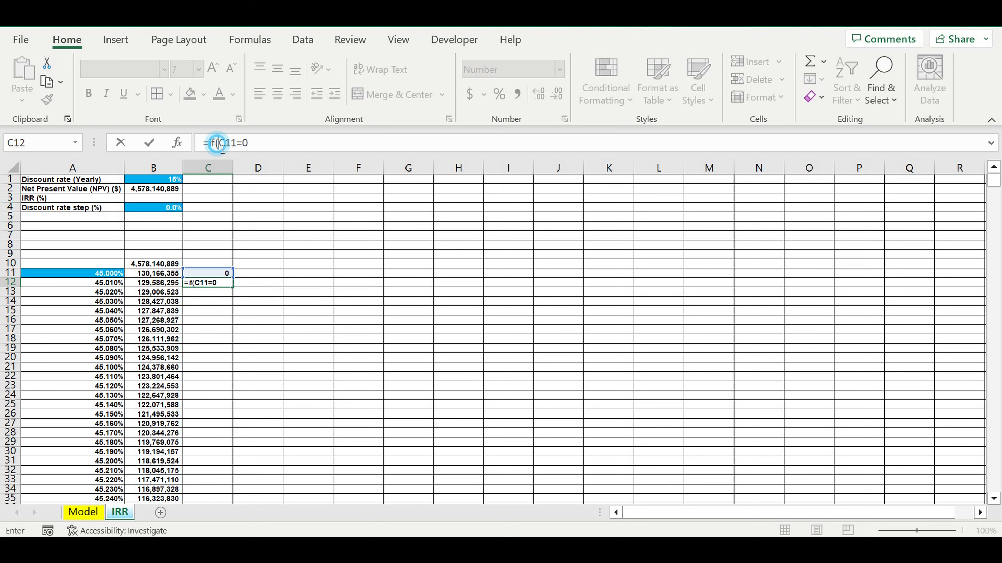
pyautogui.write('an')
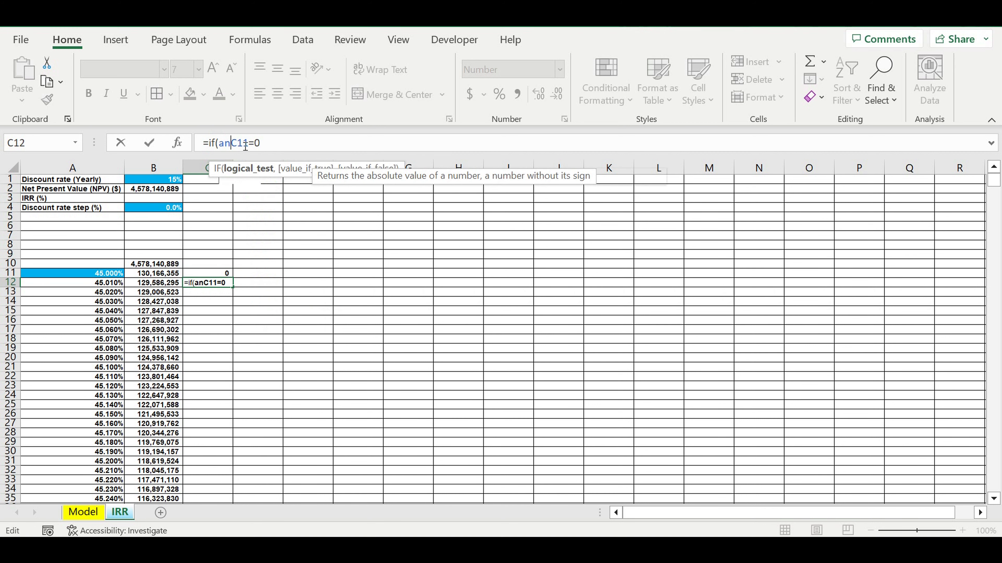
pyautogui.write('d(')
pyautogui.click(294, 145)
pyautogui.write(',')
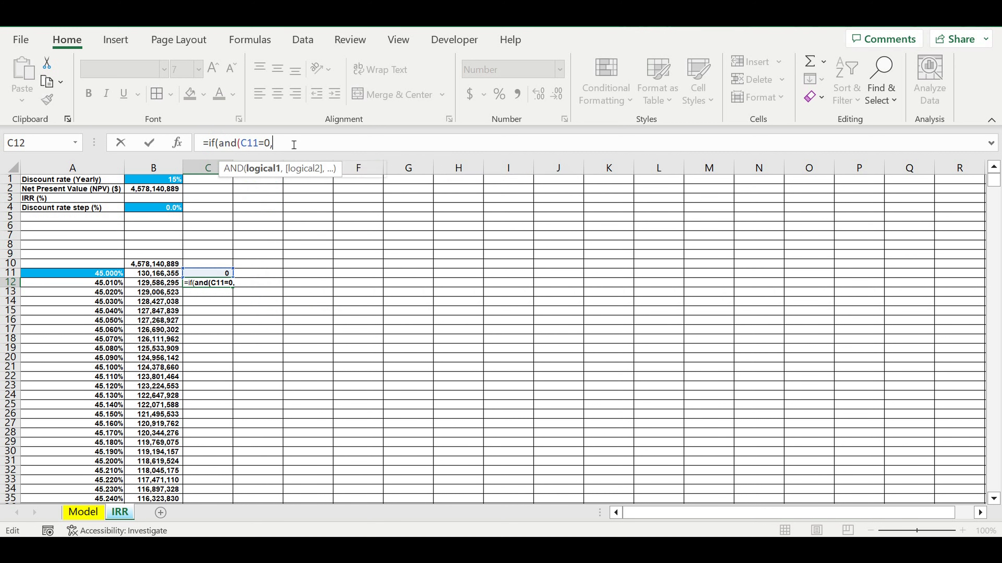
pyautogui.click(175, 282)
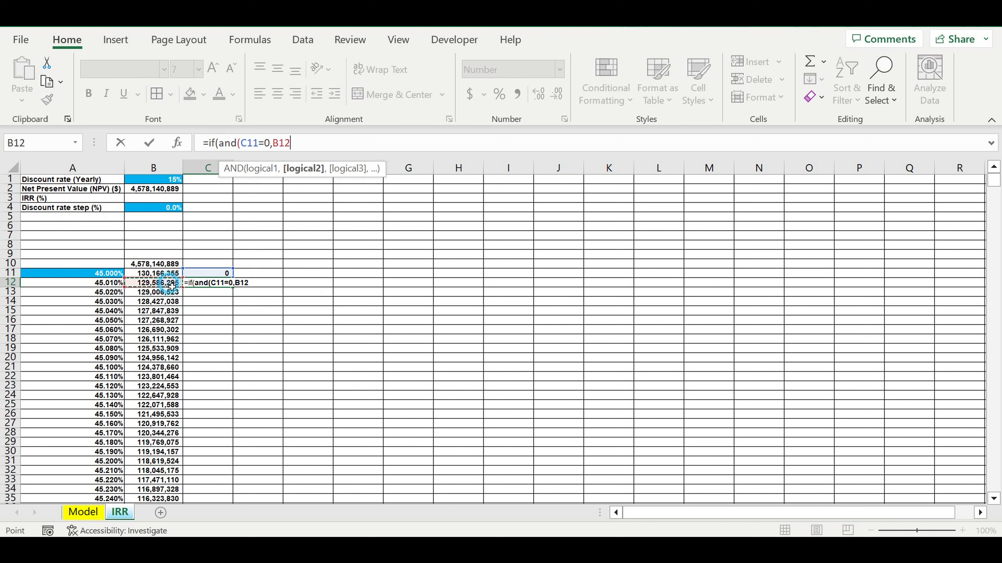
pyautogui.write('>0')
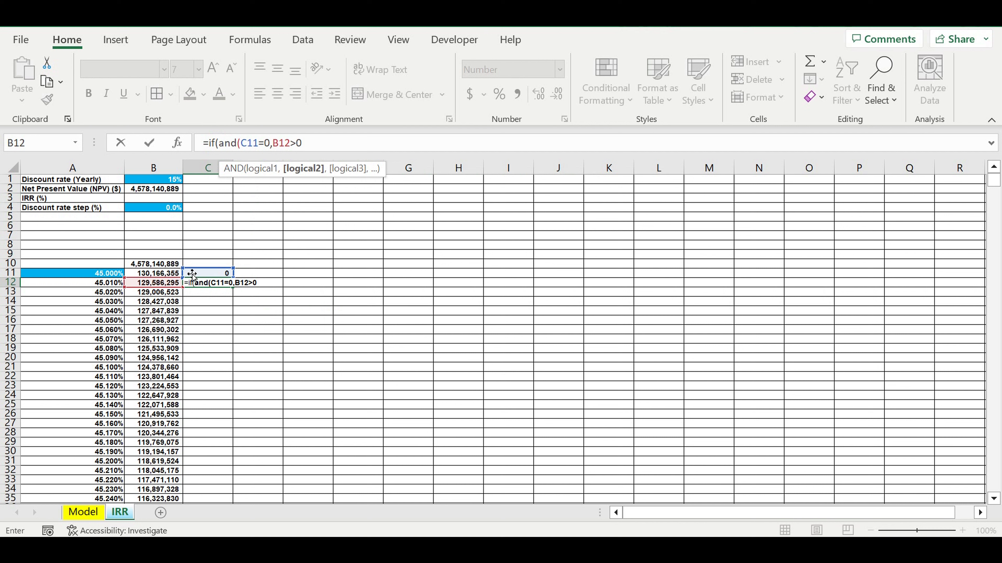
pyautogui.write('),0')
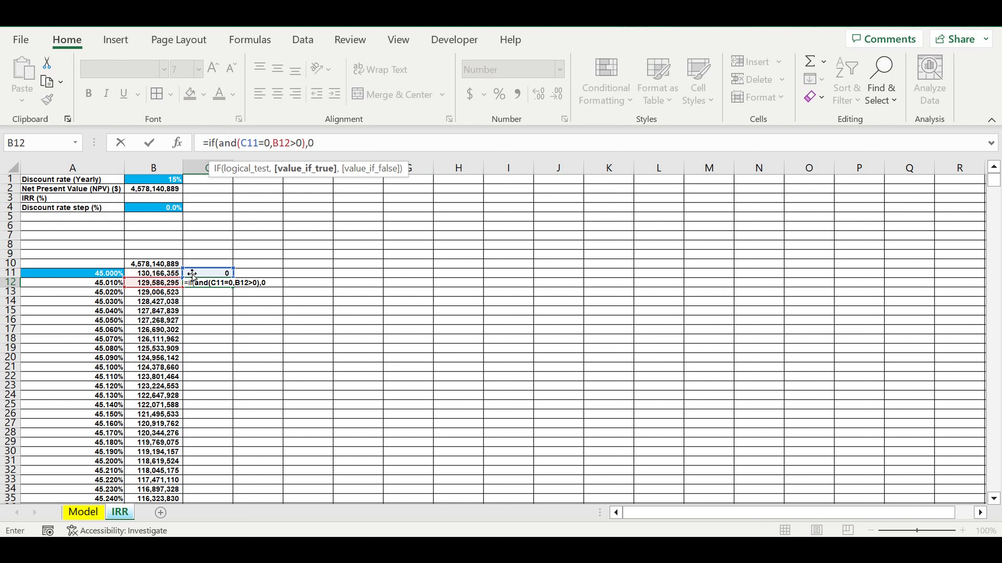
pyautogui.write(',')
# - Extend the C12 formula with a nested IF(AND(C11=0,B12<=0) as its false value by reusing the first IF
pyautogui.moveTo(334, 147); pyautogui.dragTo(216, 157)
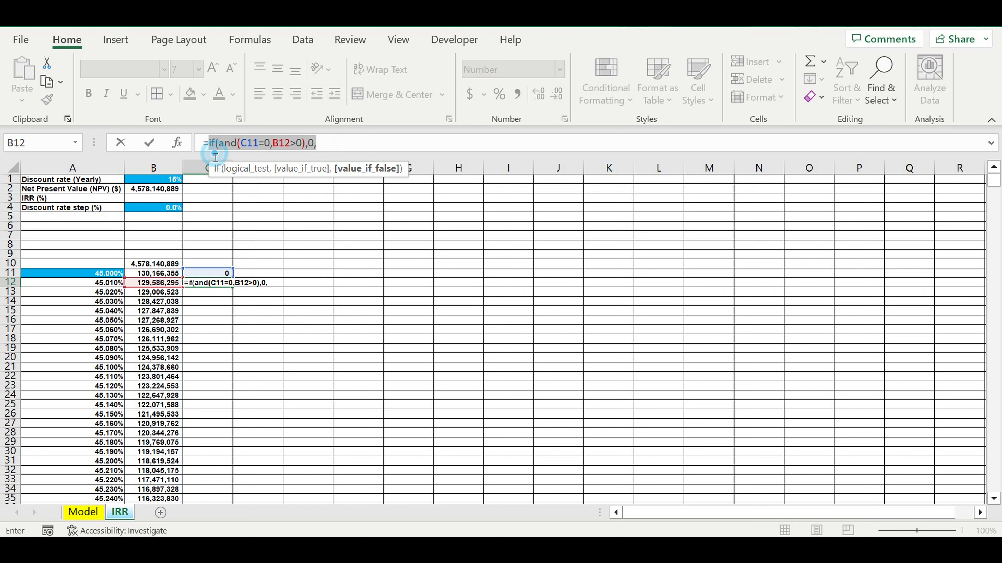
pyautogui.hotkey('ctrl', 'c')
pyautogui.click(329, 149)
pyautogui.hotkey('ctrl', 'v')
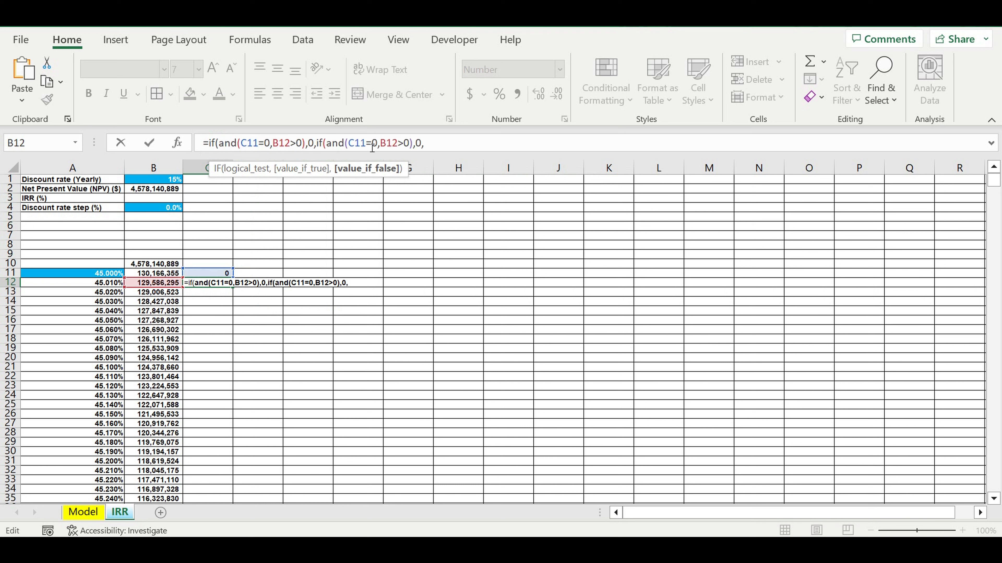
pyautogui.click(408, 144)
pyautogui.press('BackSpace')
pyautogui.write('<=')
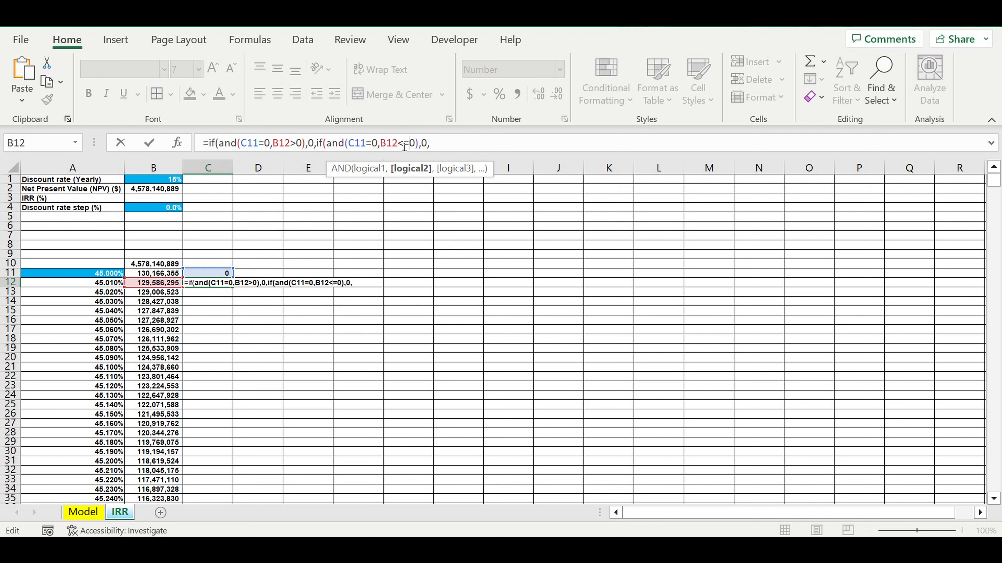
# - Set both outcomes of the nested IF to 1, completing C12 as =IF(AND(C11=0,B12>0),0,IF(AND(C11=0,B12<=0),1,1))
pyautogui.doubleClick(427, 148)
pyautogui.write('1')
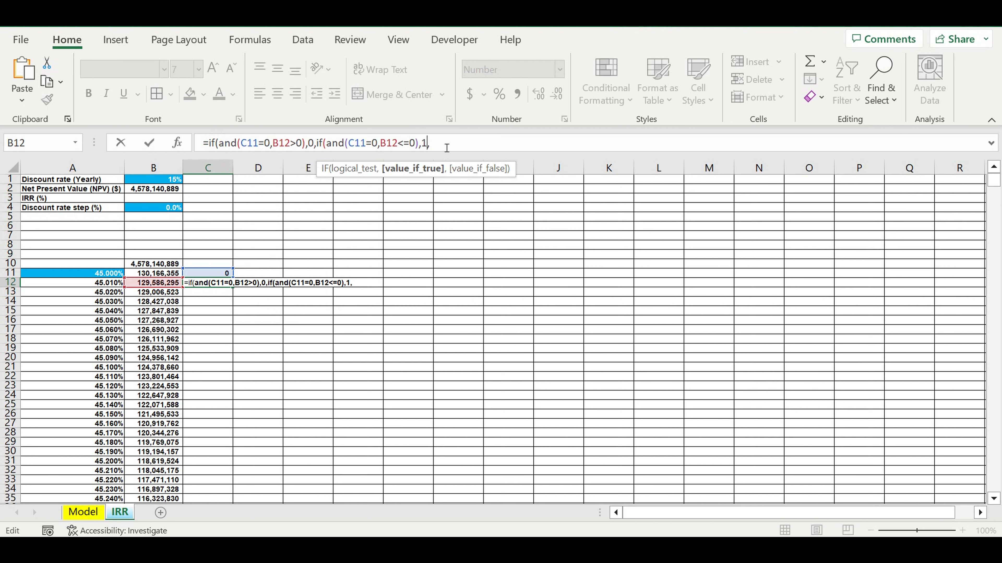
pyautogui.click(449, 147)
pyautogui.write('1')
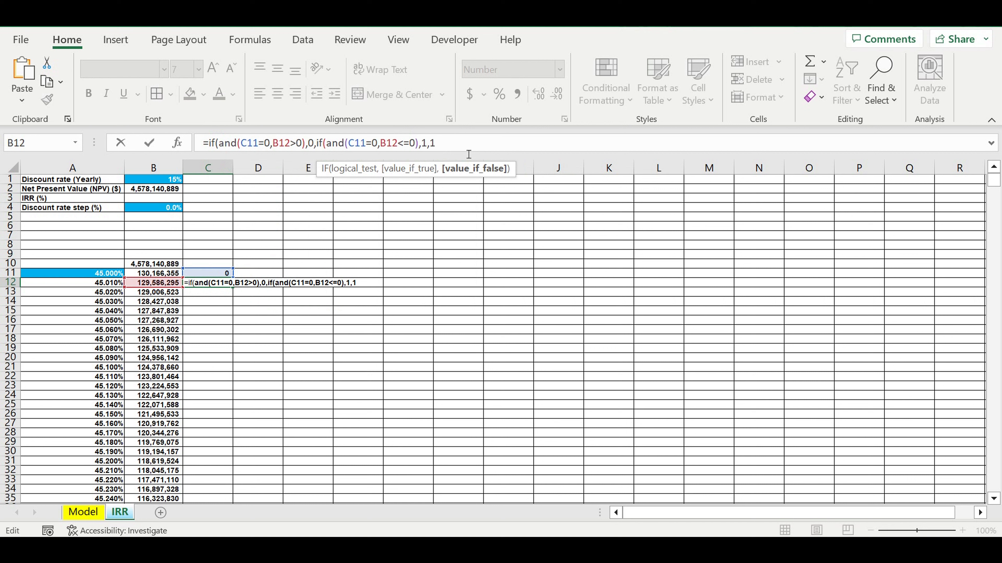
pyautogui.press('Return')
# - Fill the C12 flag formula down the whole table and check the flags from the NPV sign change to the last row
pyautogui.click(224, 285)
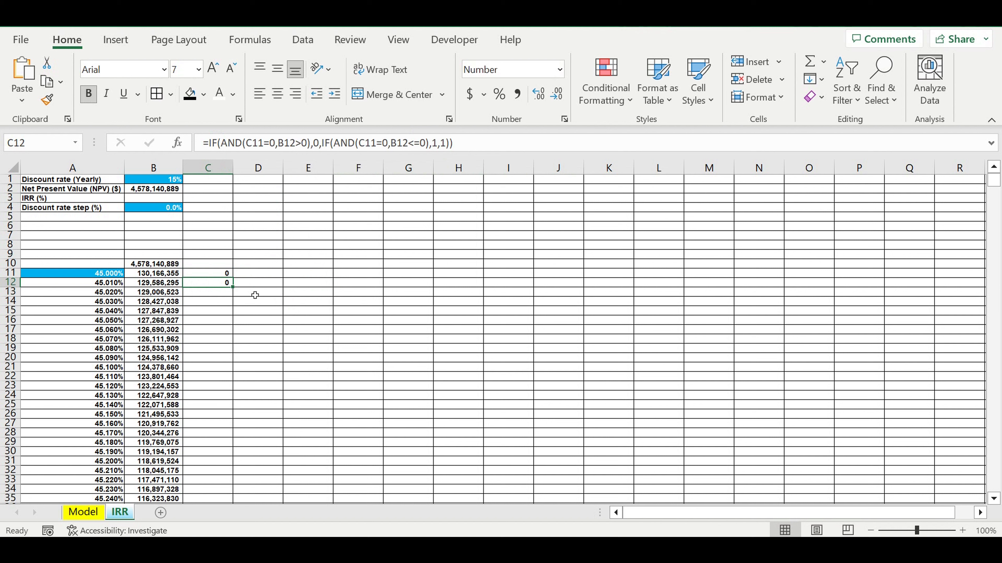
pyautogui.doubleClick(233, 287)
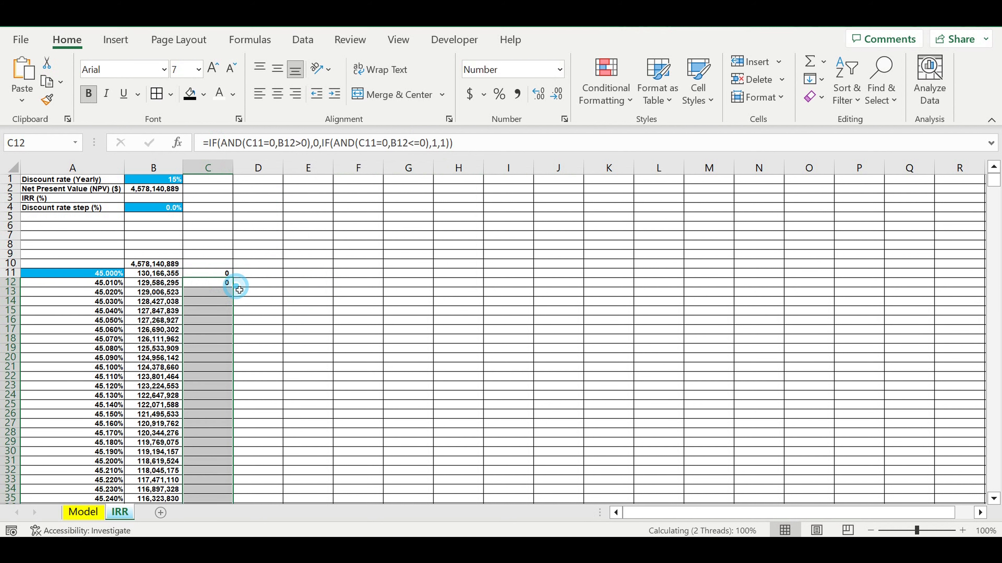
pyautogui.moveTo(993, 180); pyautogui.dragTo(993, 200)
pyautogui.click(272, 348)
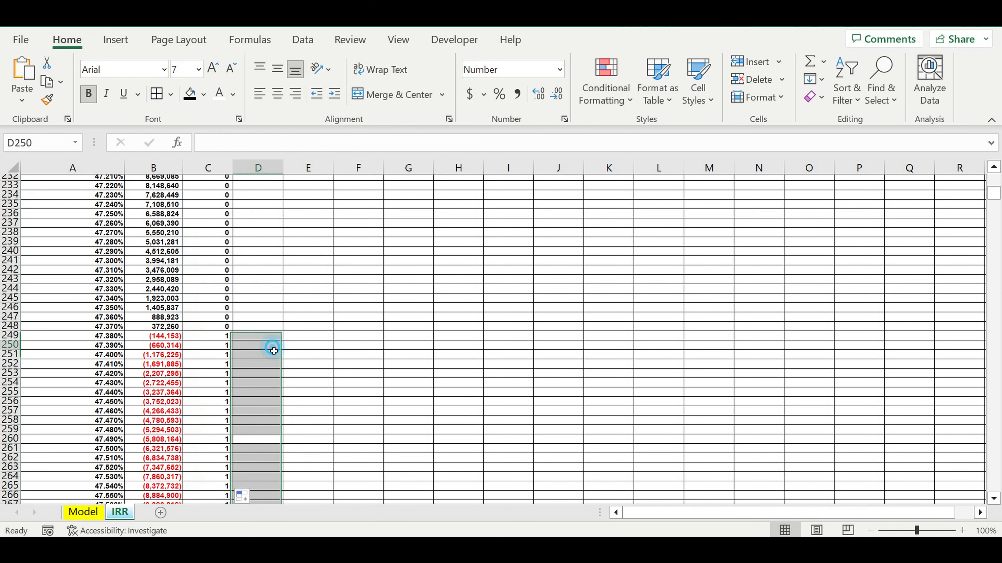
pyautogui.click(220, 337)
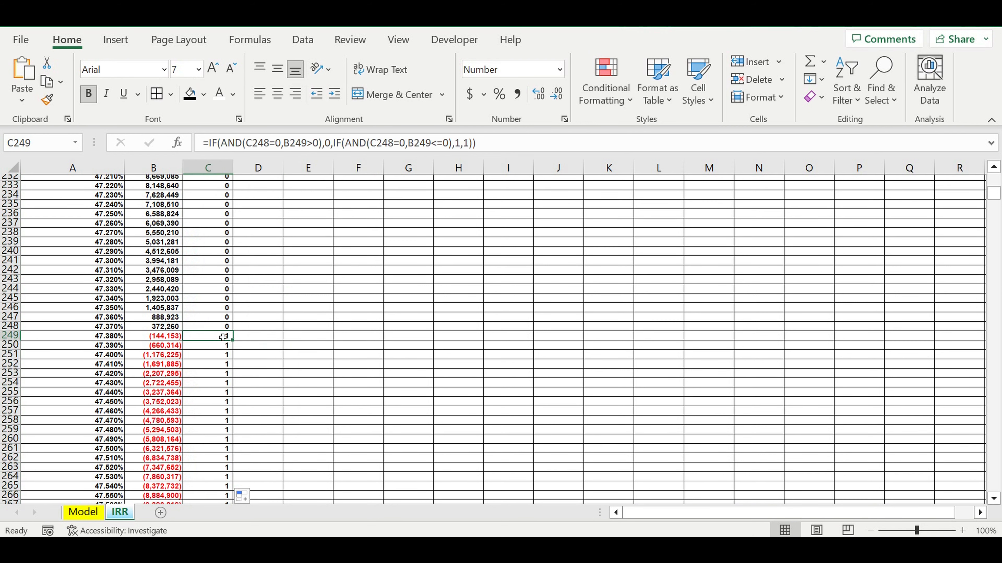
pyautogui.scroll(-7, 222, 337)
pyautogui.moveTo(995, 196); pyautogui.dragTo(982, 497)
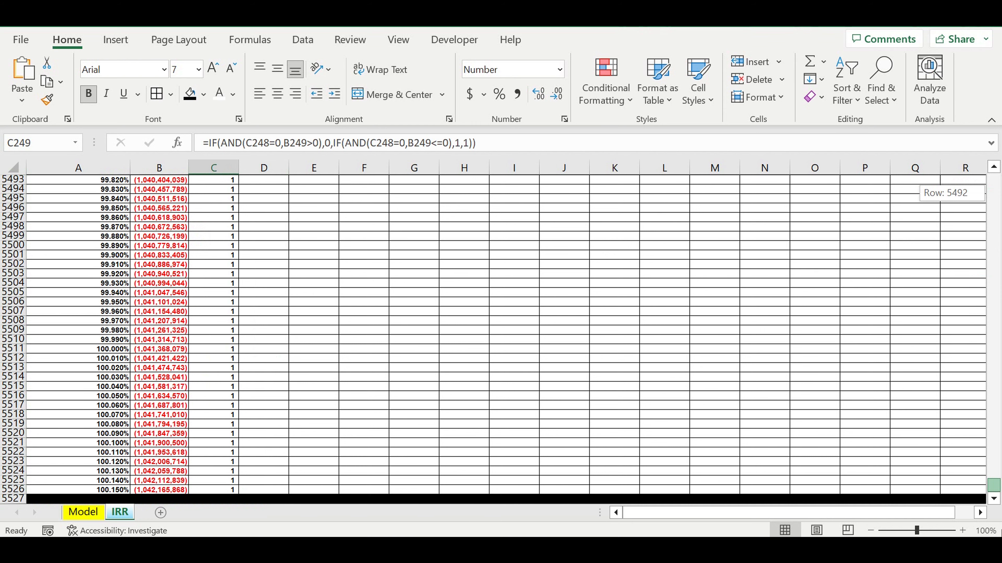
pyautogui.hotkey('ctrl', 'Up')
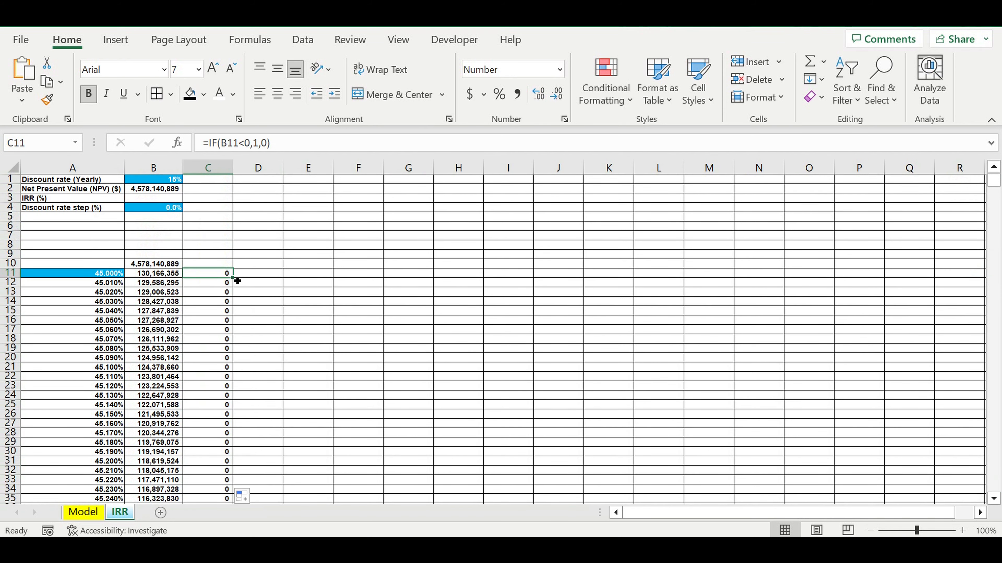
# - Enter the formula =IF(C11=1,A11,0) in D11 and format the cell as a percentage
pyautogui.moveTo(237, 281); pyautogui.dragTo(291, 274)
pyautogui.click(264, 275)
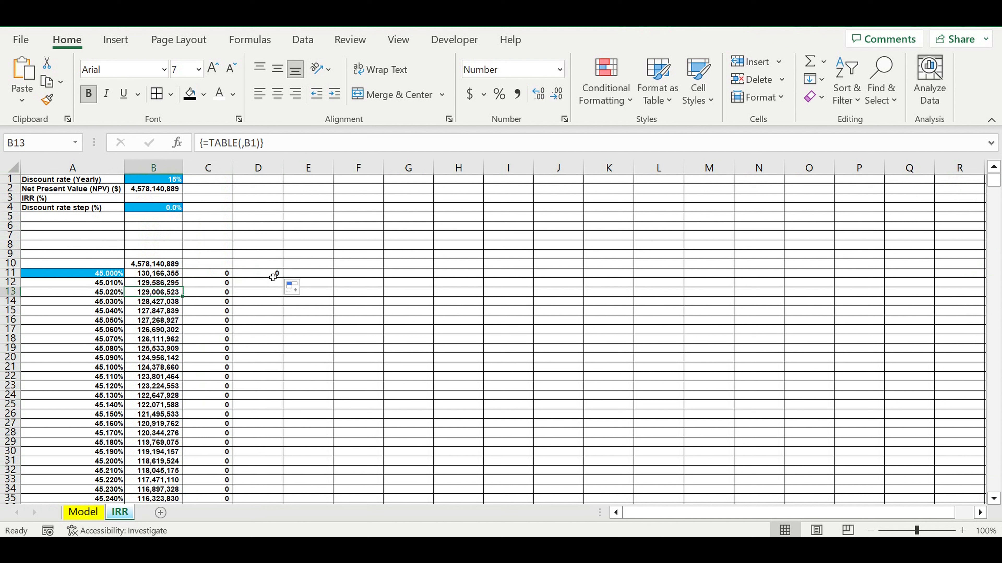
pyautogui.click(273, 275)
pyautogui.write('=if(')
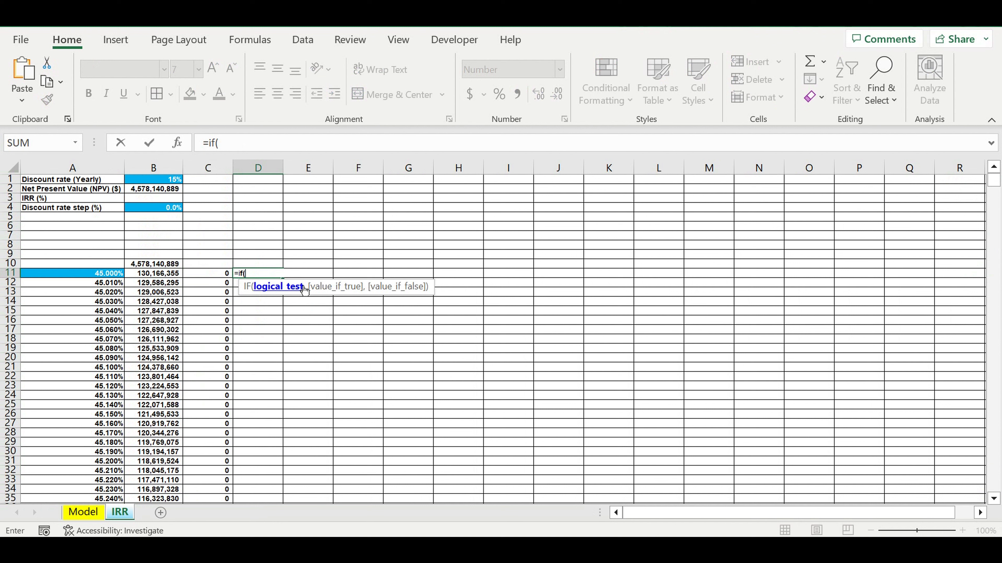
pyautogui.click(216, 277)
pyautogui.write('=1,')
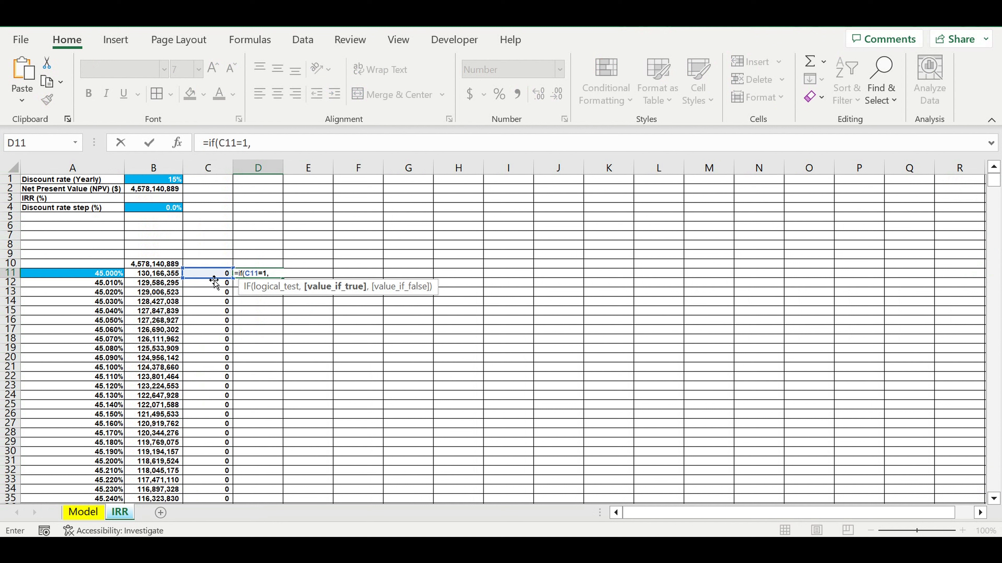
pyautogui.click(96, 277)
pyautogui.write(',0')
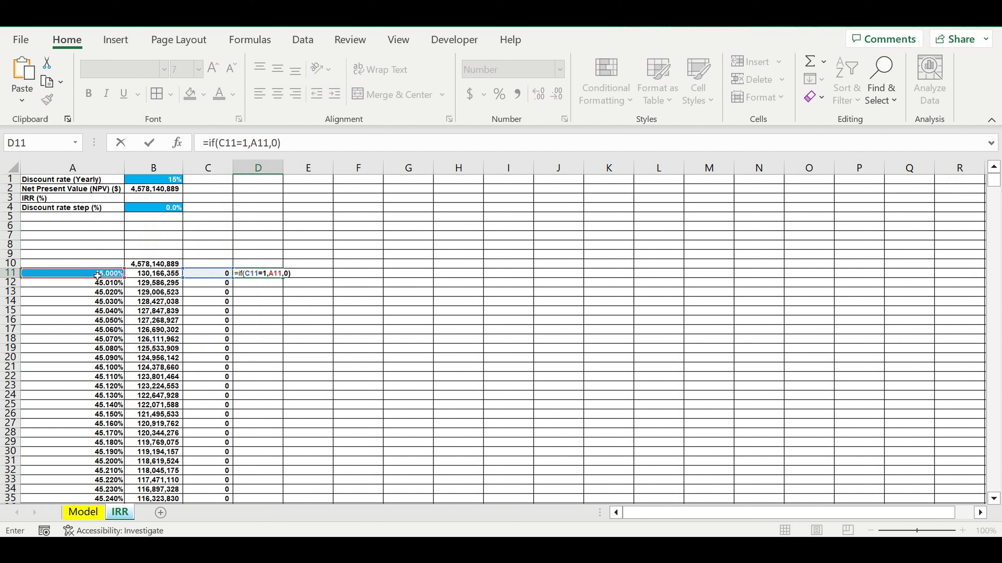
pyautogui.press('Return')
pyautogui.press('Up')
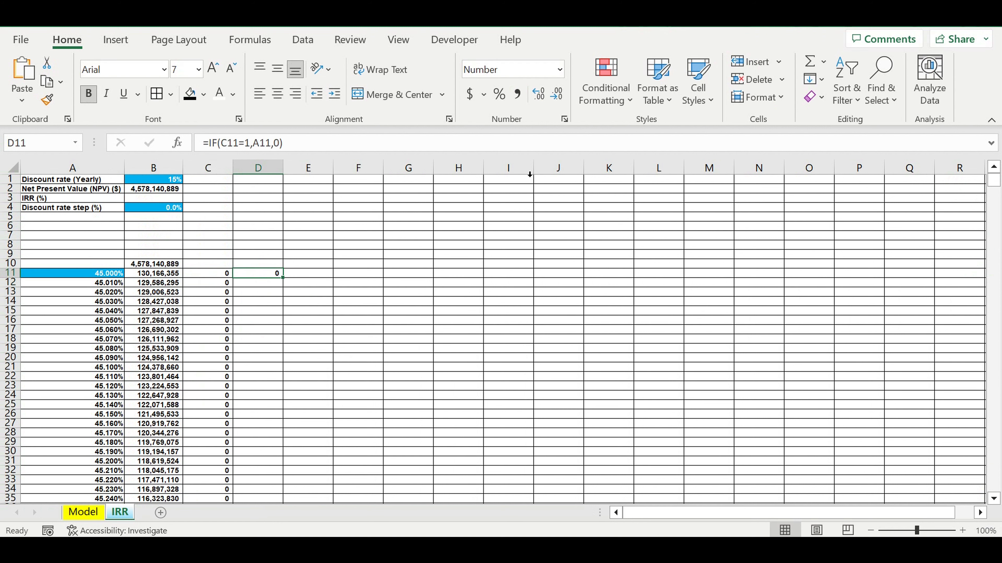
pyautogui.click(499, 99)
# - Begin a D12 formula with =IF(AND(C11=0,C12=1), to detect where the flag switches from 0 to 1
pyautogui.press('Down')
pyautogui.write('=if')
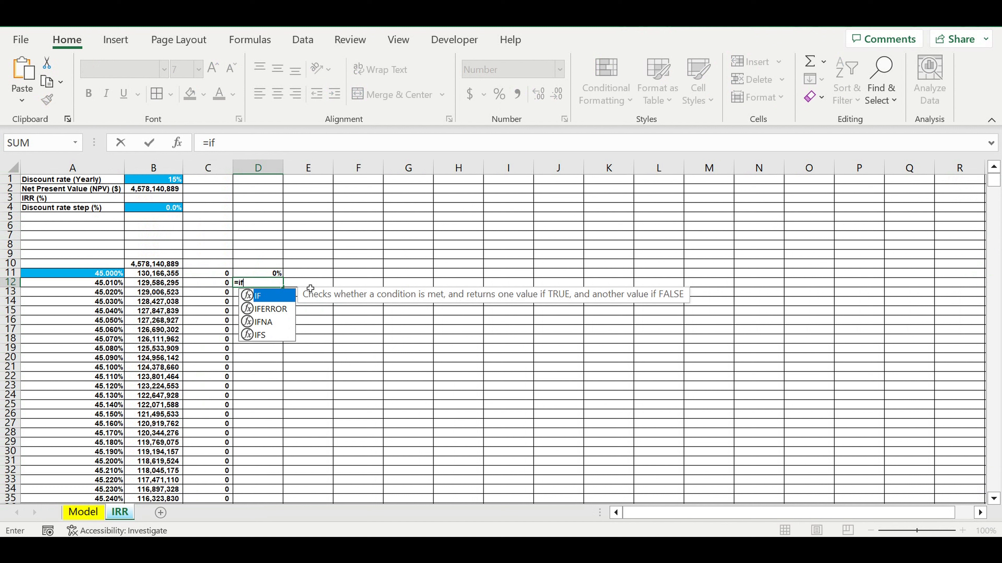
pyautogui.write('(and(')
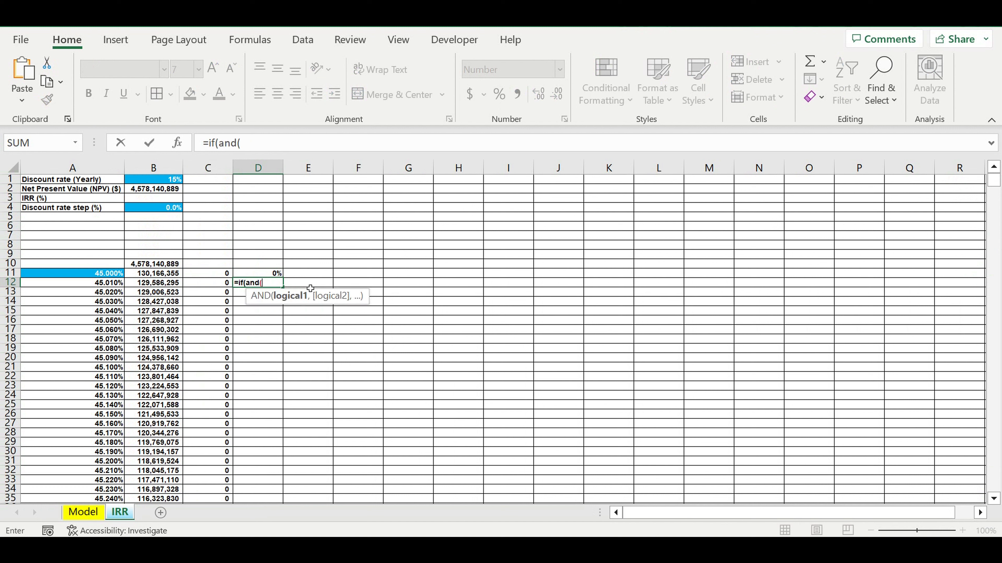
pyautogui.click(213, 278)
pyautogui.write('=0')
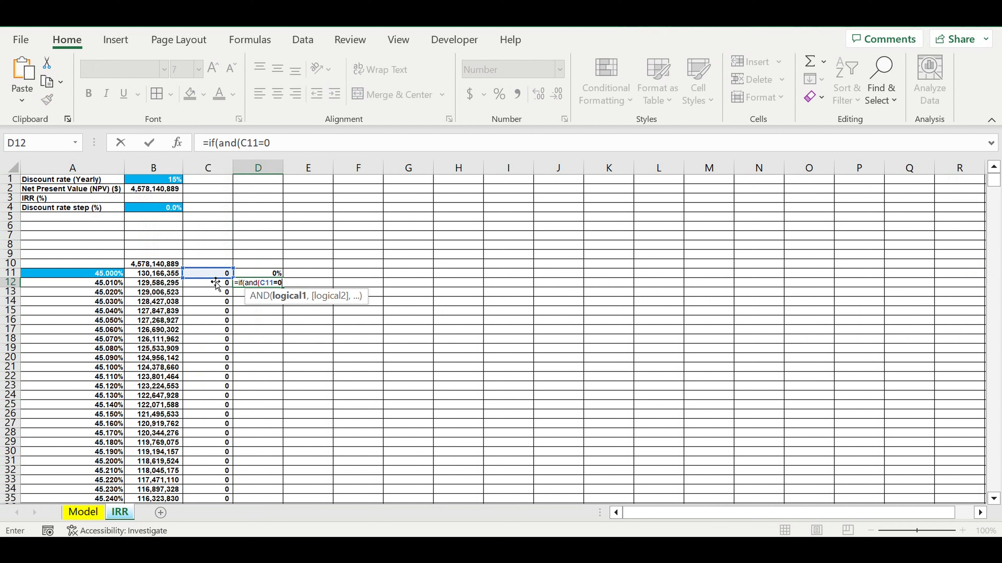
pyautogui.write(',')
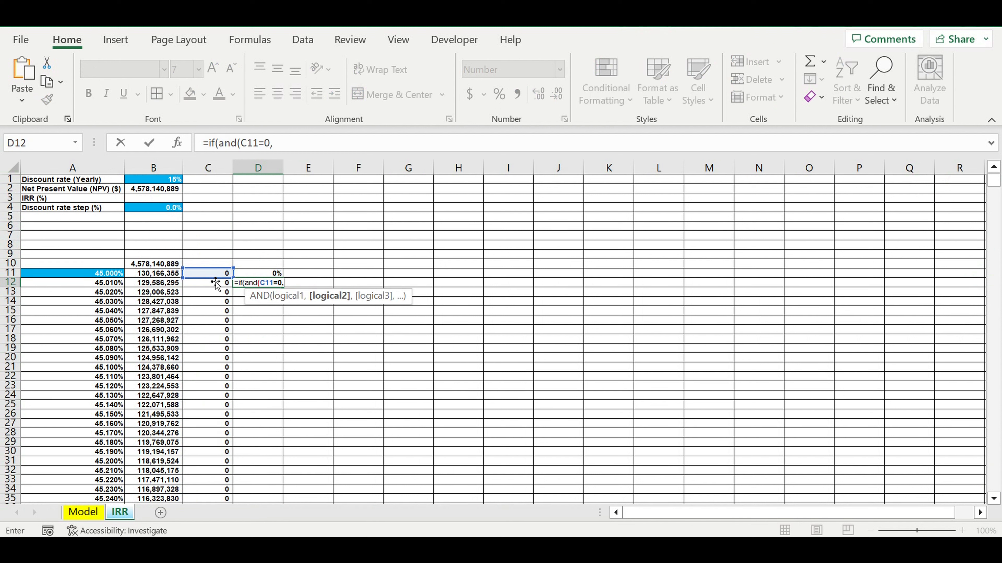
pyautogui.click(209, 286)
pyautogui.write('=1),')
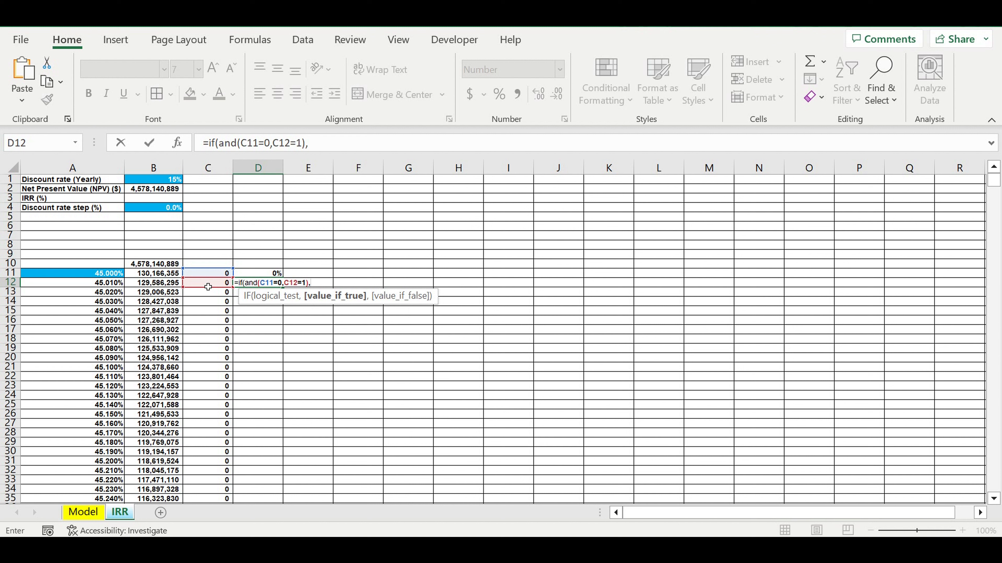
# - Complete the D12 formula so it returns the discount rate in A12 when true and 0 otherwise
pyautogui.click(118, 283)
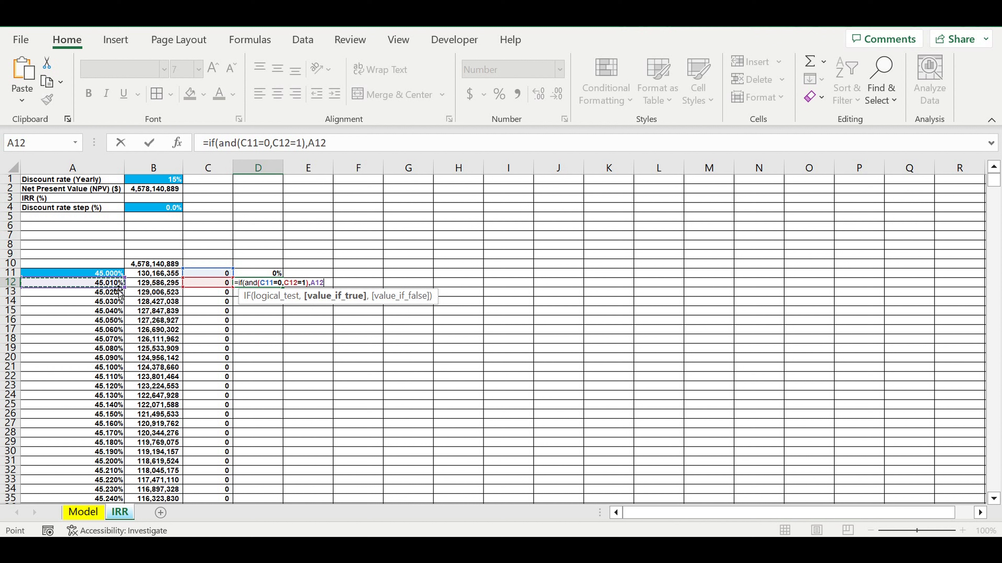
pyautogui.write(',0)')
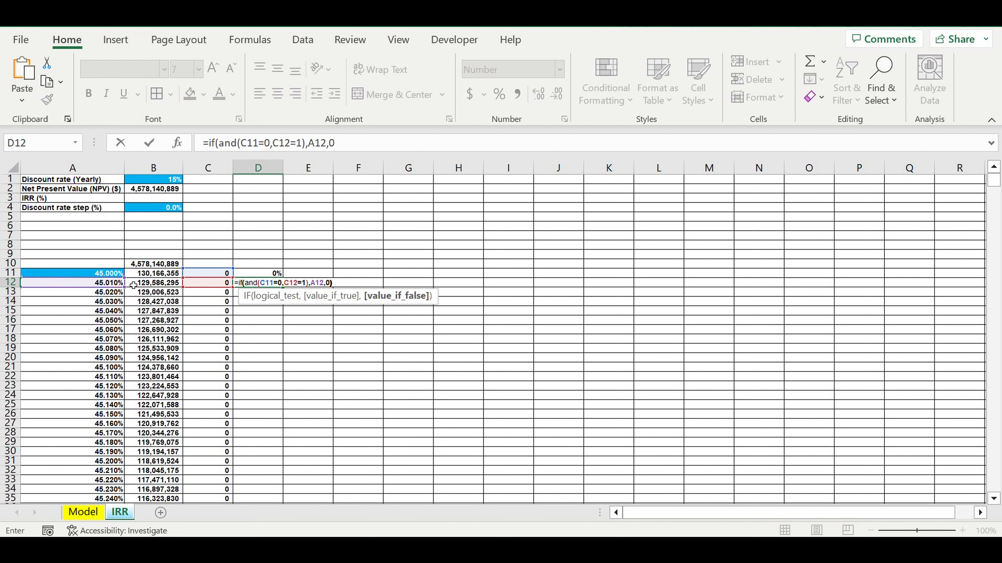
pyautogui.press('Return')
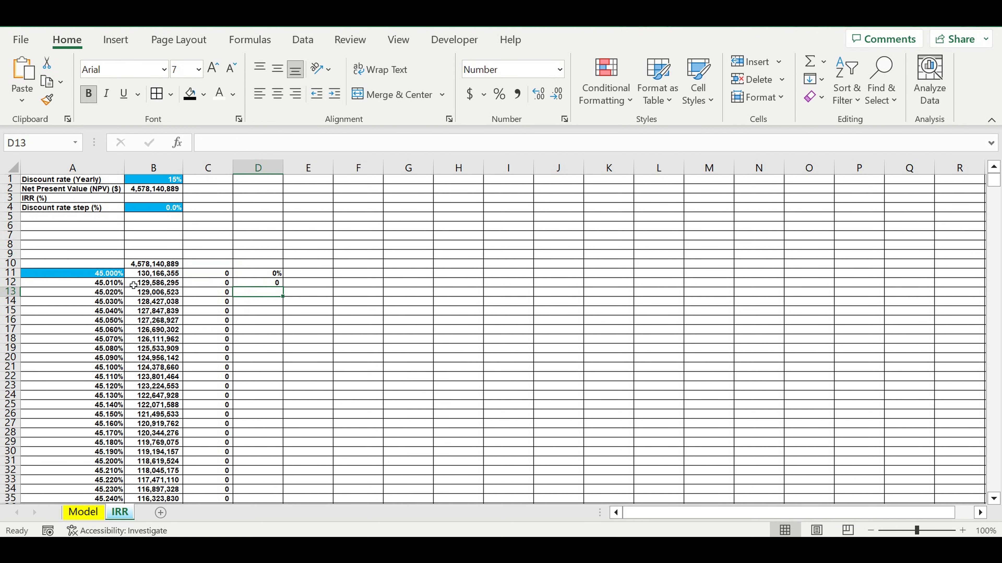
# - Format D12 as a percentage and show three decimal places in D11:D12
pyautogui.click(258, 283)
pyautogui.click(499, 94)
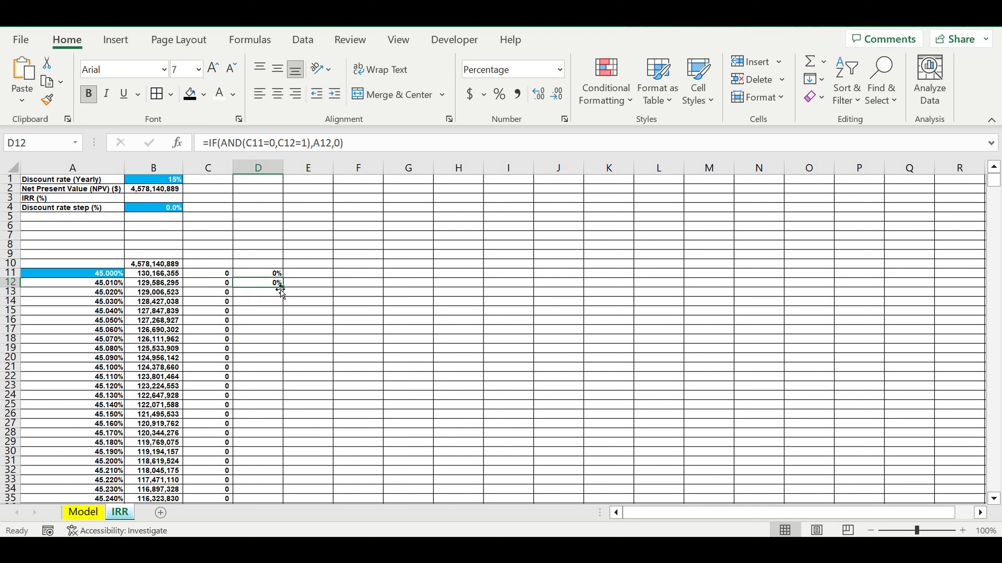
pyautogui.moveTo(258, 273); pyautogui.dragTo(258, 283)
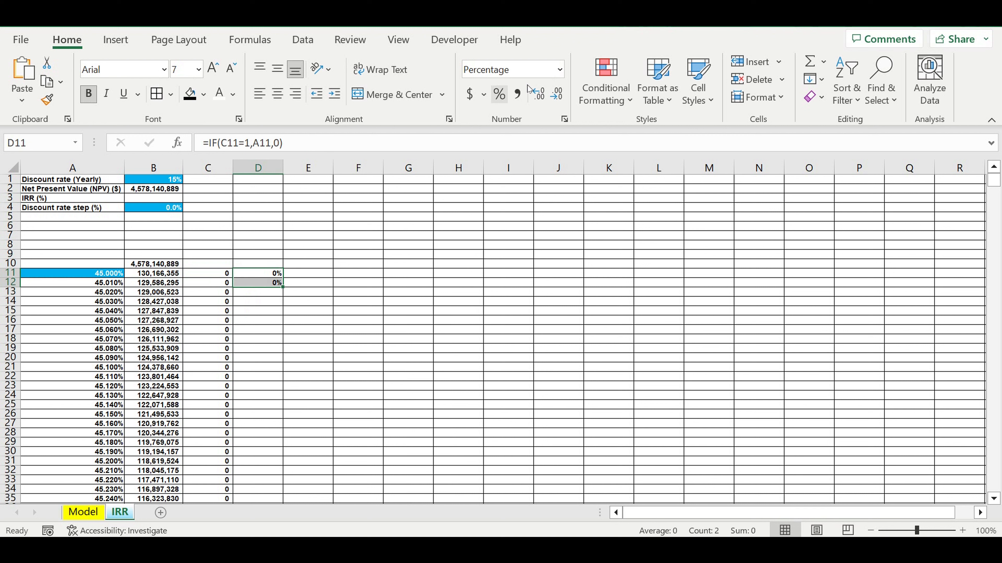
pyautogui.click(538, 94)
pyautogui.click(538, 94)
pyautogui.click(538, 94)
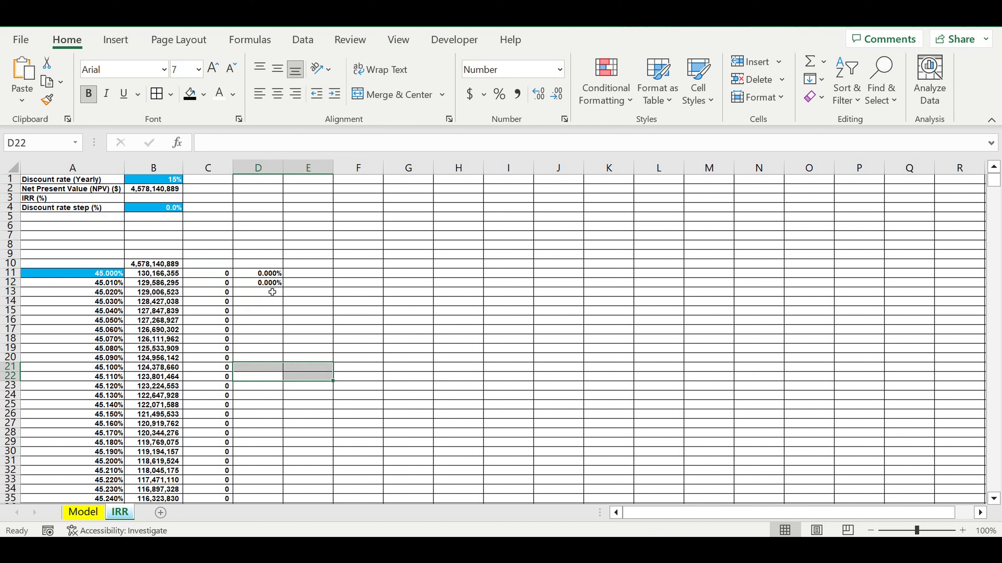
# - Fill the D12 formula down the table and scan column D around the NPV sign change
pyautogui.click(267, 286)
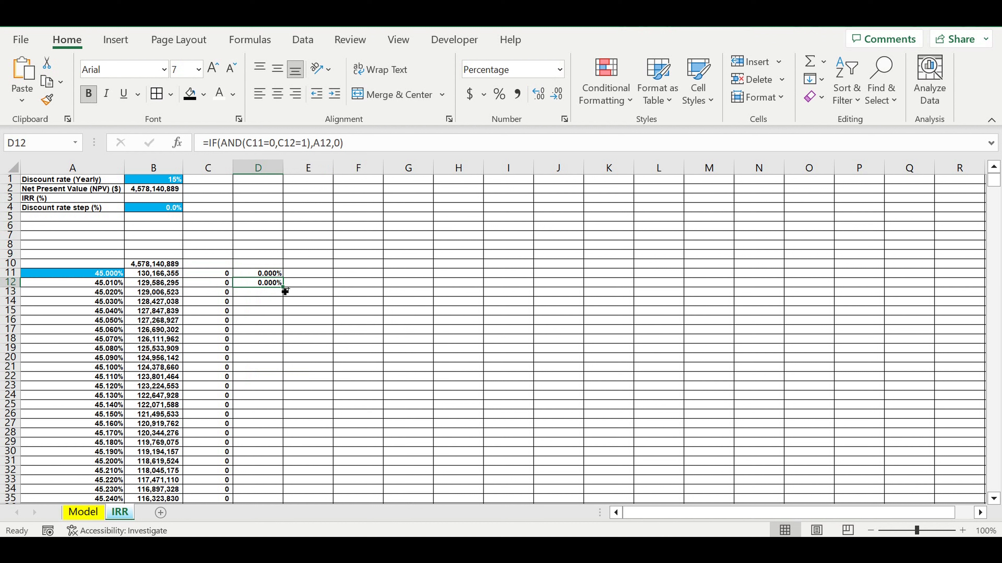
pyautogui.doubleClick(284, 290)
pyautogui.scroll(-20, 345, 299)
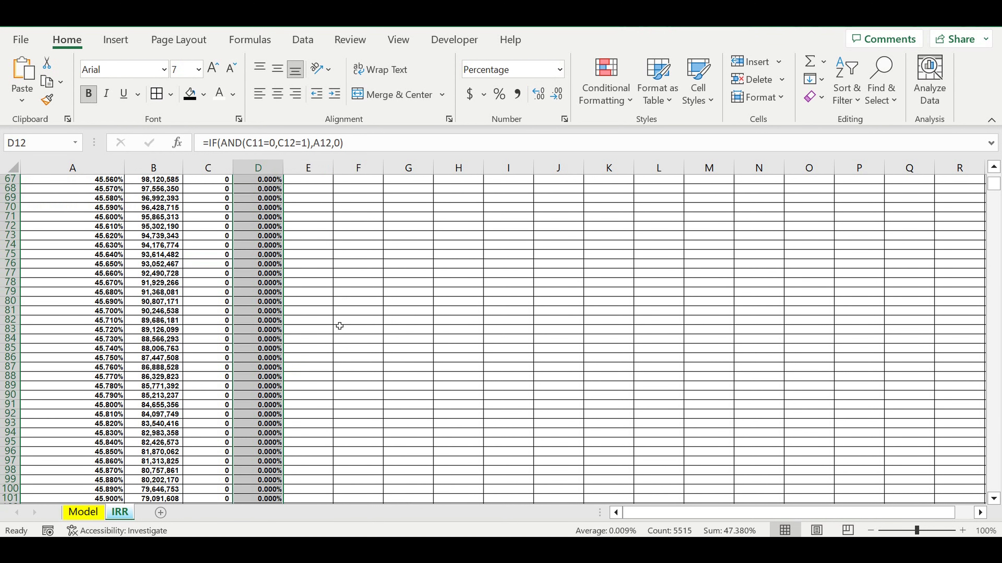
pyautogui.moveTo(994, 188); pyautogui.dragTo(994, 198)
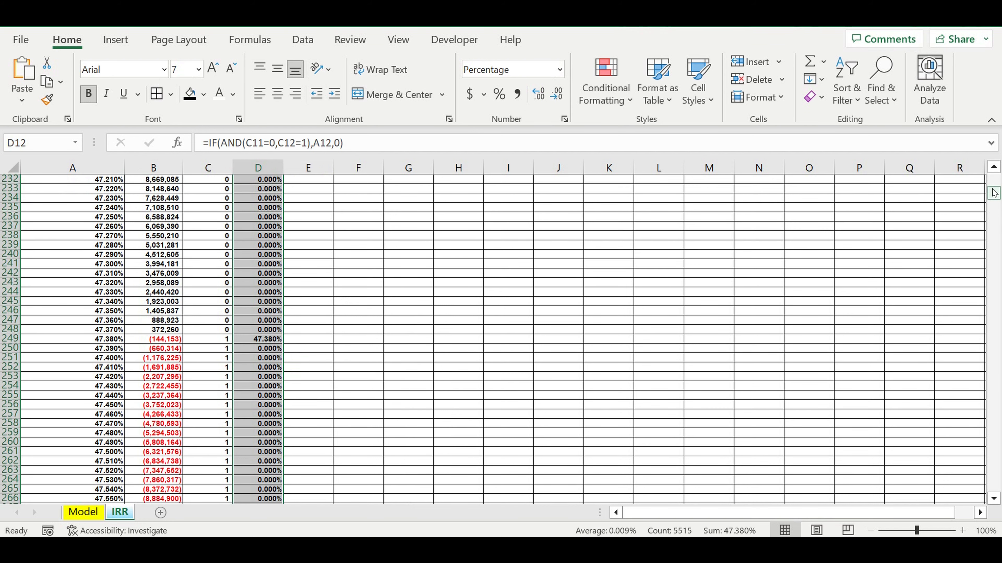
pyautogui.scroll(-8, 340, 265)
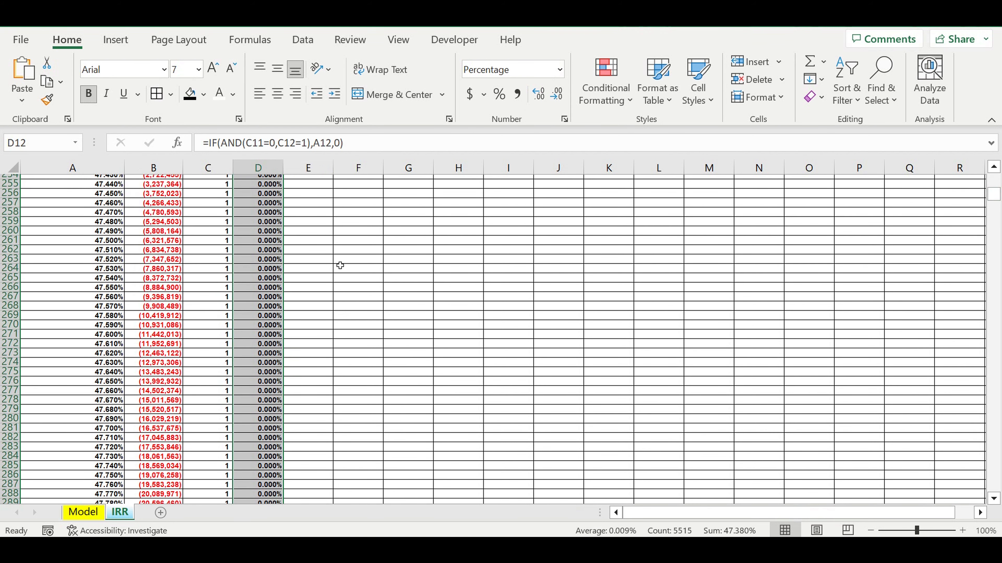
pyautogui.scroll(9, 340, 266)
# - Compare the rate returned in D249 with the NPVs in B248 and B249 and the discount rate in A249
pyautogui.click(265, 381)
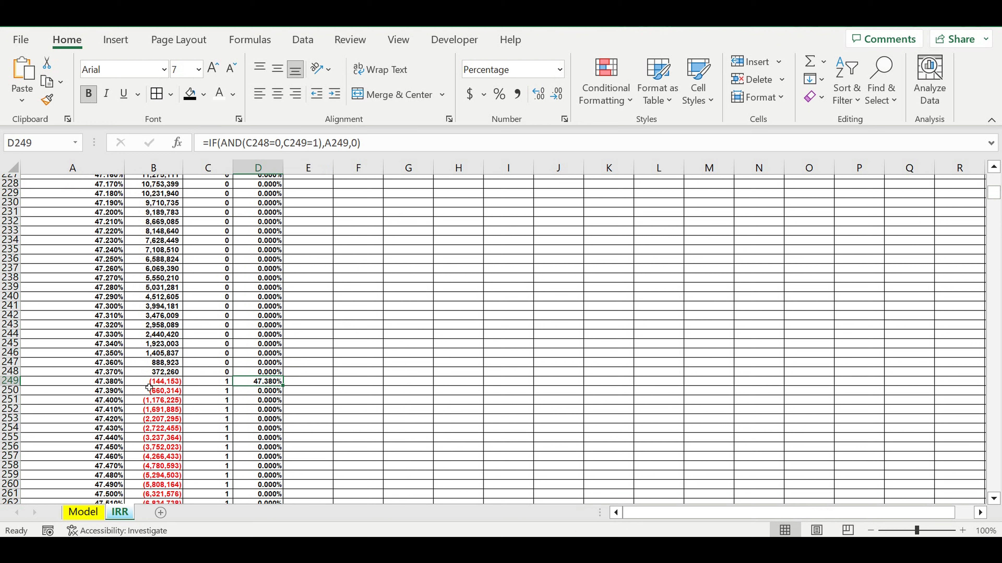
pyautogui.click(166, 379)
pyautogui.press('Up')
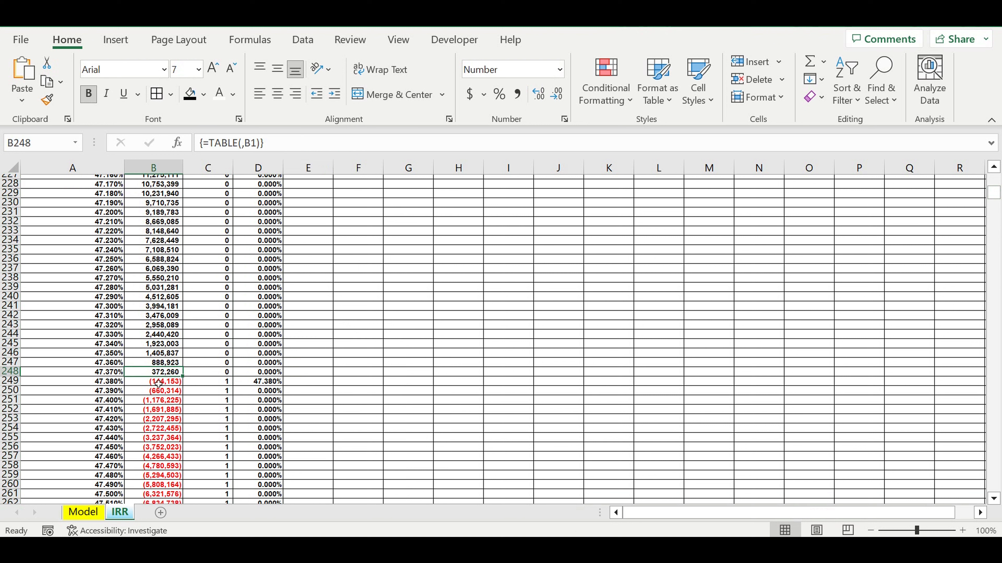
pyautogui.press('Down')
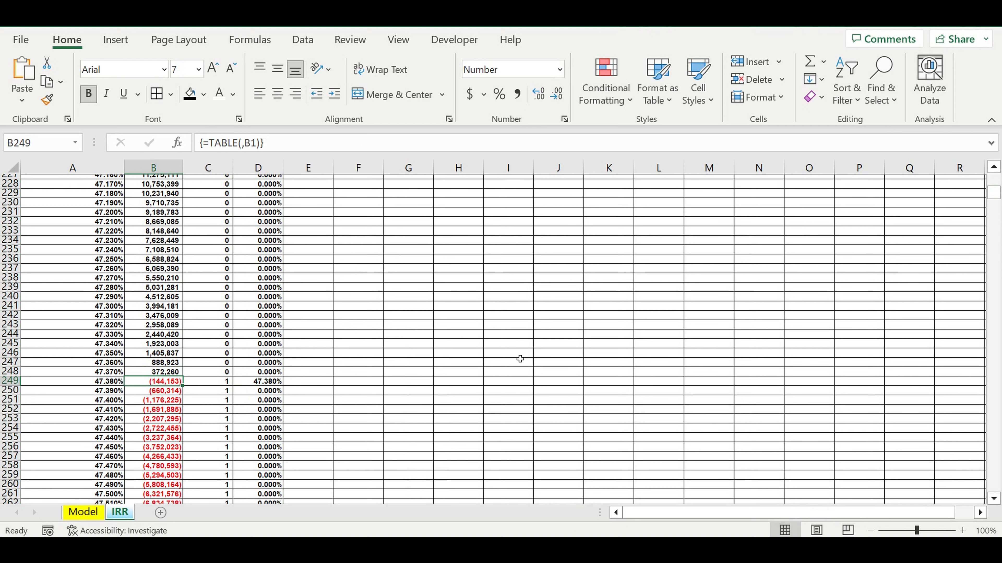
pyautogui.click(119, 382)
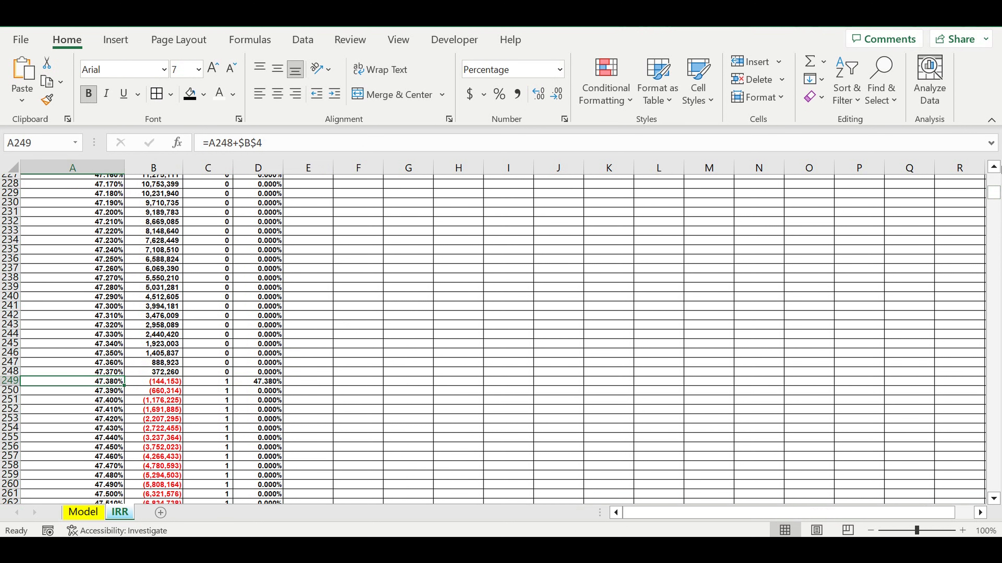
# - Enter a SUM formula in D10 that totals the rate column over D11:D5526
pyautogui.moveTo(993, 193); pyautogui.dragTo(994, 179)
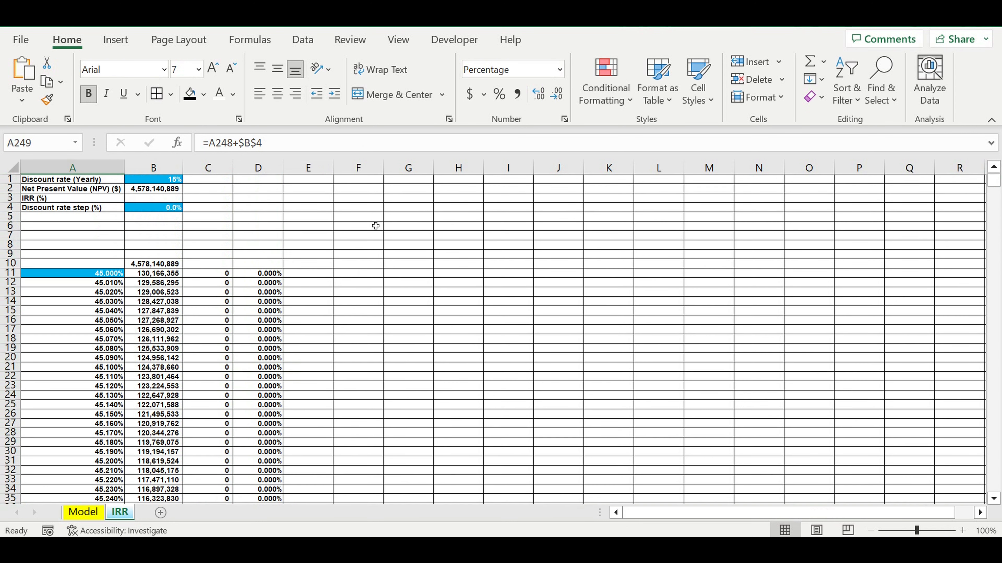
pyautogui.click(258, 264)
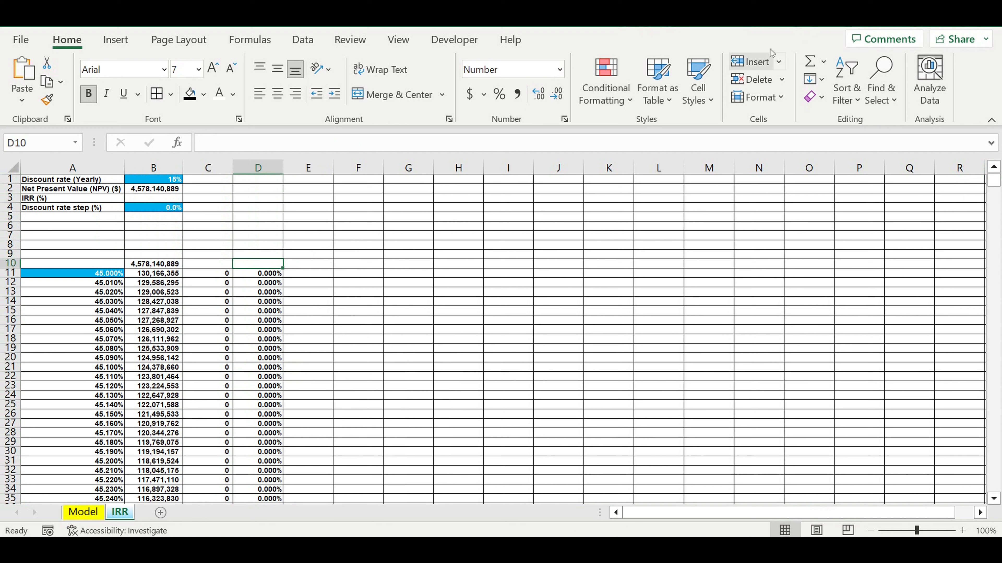
pyautogui.hotkey('alt', '=')
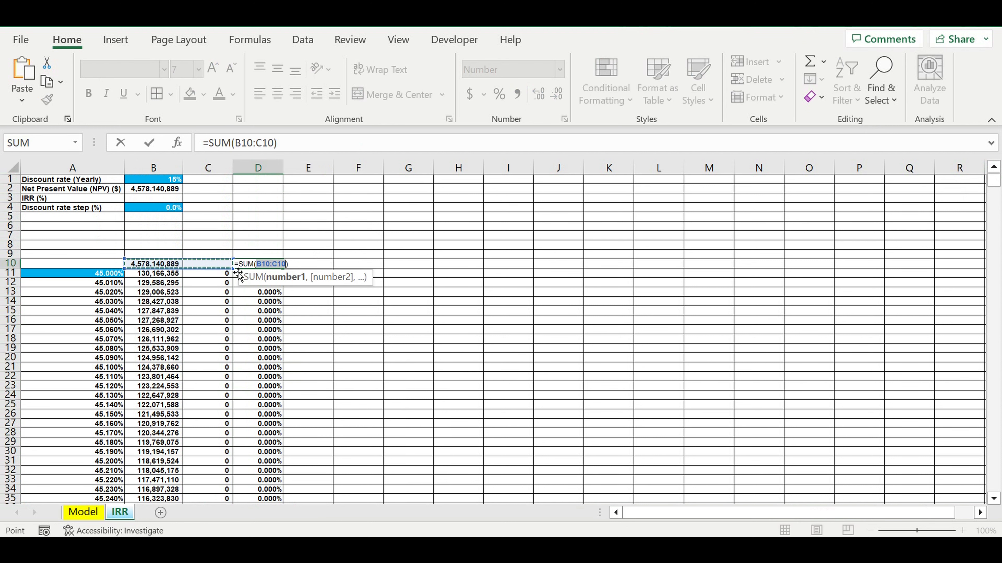
pyautogui.moveTo(239, 273); pyautogui.dragTo(228, 306)
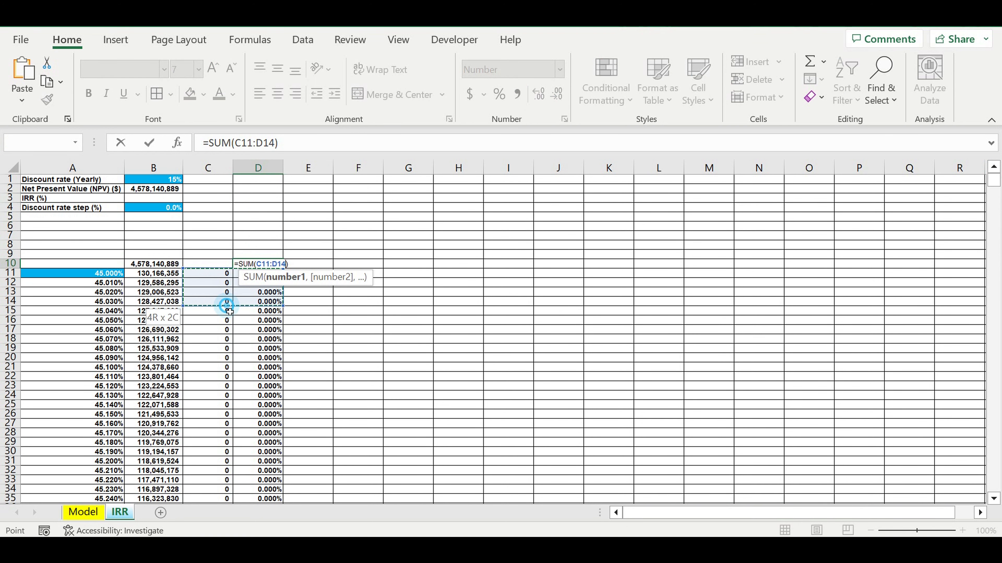
pyautogui.moveTo(228, 312); pyautogui.dragTo(258, 505)
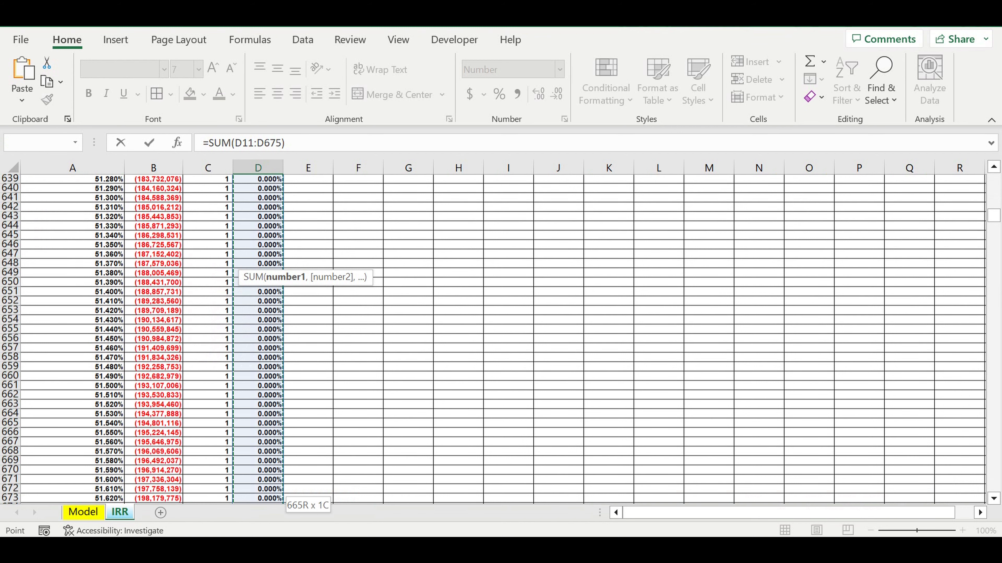
pyautogui.moveTo(259, 504)
pyautogui.mouseDown()
pyautogui.moveTo(213, 505)
pyautogui.moveTo(264, 504)
pyautogui.moveTo(256, 436)
pyautogui.moveTo(271, 490)
pyautogui.mouseUp()
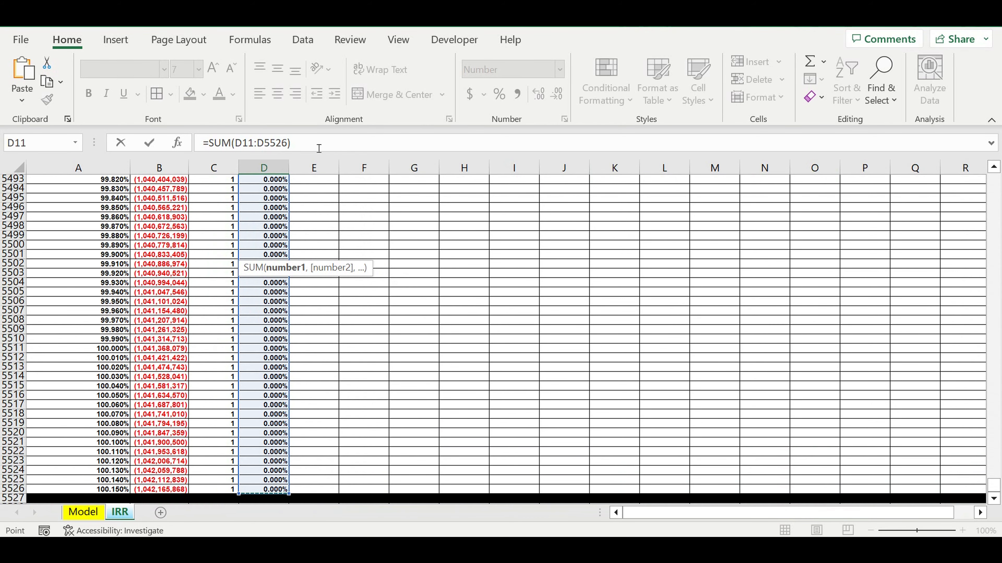
pyautogui.press('Return')
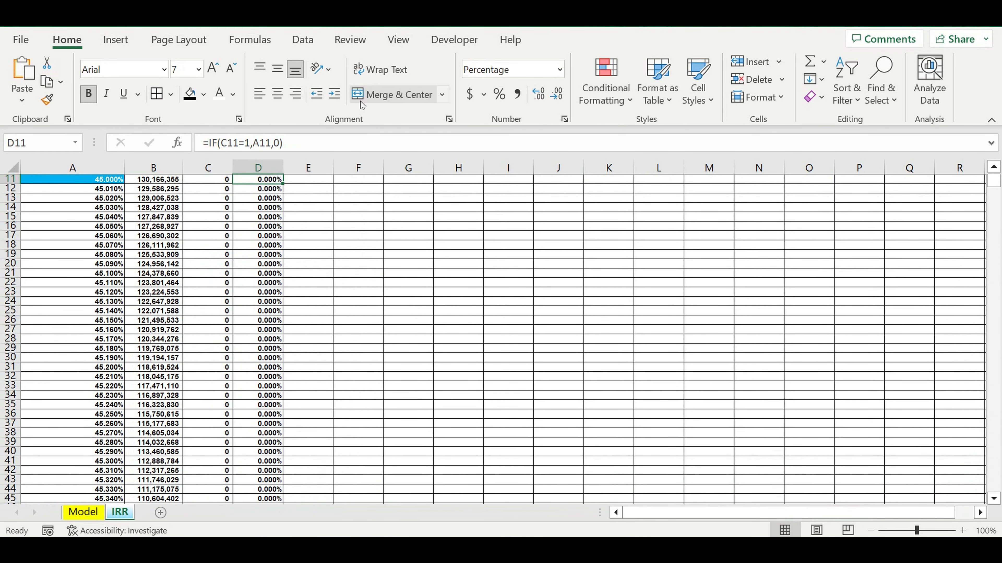
# - Format the sum in D10 as a percentage with three decimal places
pyautogui.scroll(3, 310, 255)
pyautogui.press('Up')
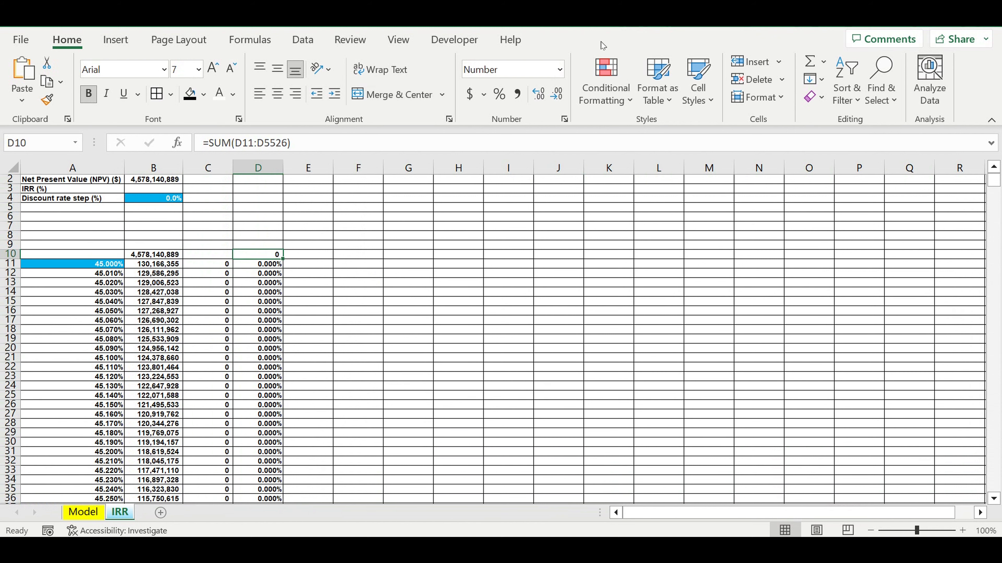
pyautogui.hotkey('ctrl', 'shift', '5')
pyautogui.doubleClick(541, 91)
pyautogui.click(542, 93)
pyautogui.moveTo(482, 302); pyautogui.dragTo(475, 292)
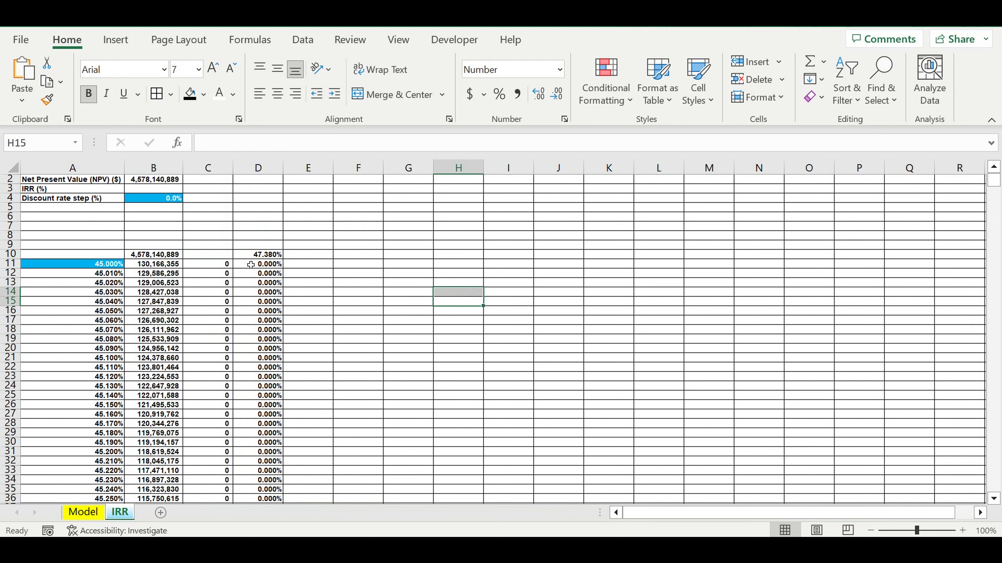
# - Move the SUM formula from D10 to B3 beside the IRR (%) label and recalculate the workbook
pyautogui.scroll(1, 251, 265)
pyautogui.click(252, 264)
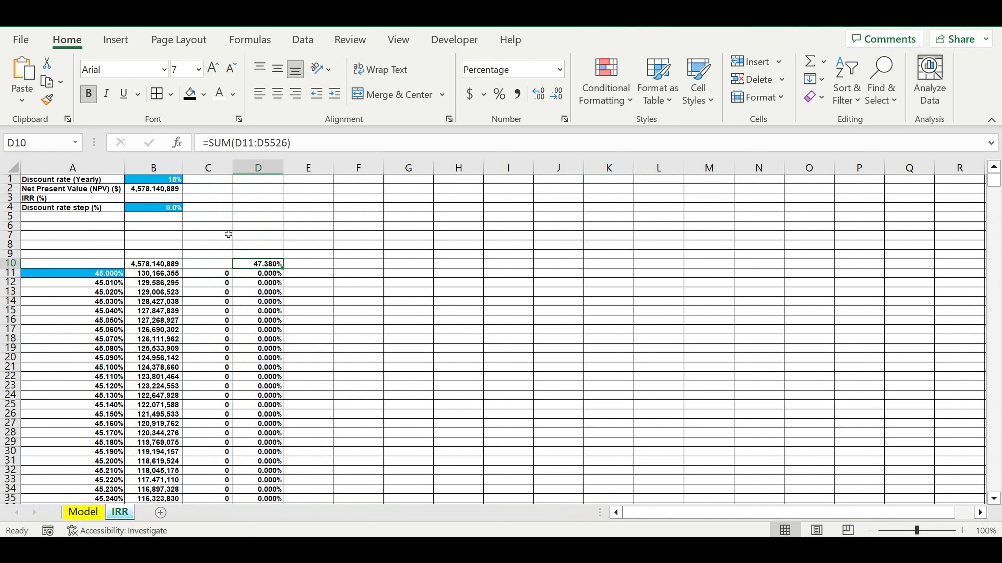
pyautogui.click(50, 200)
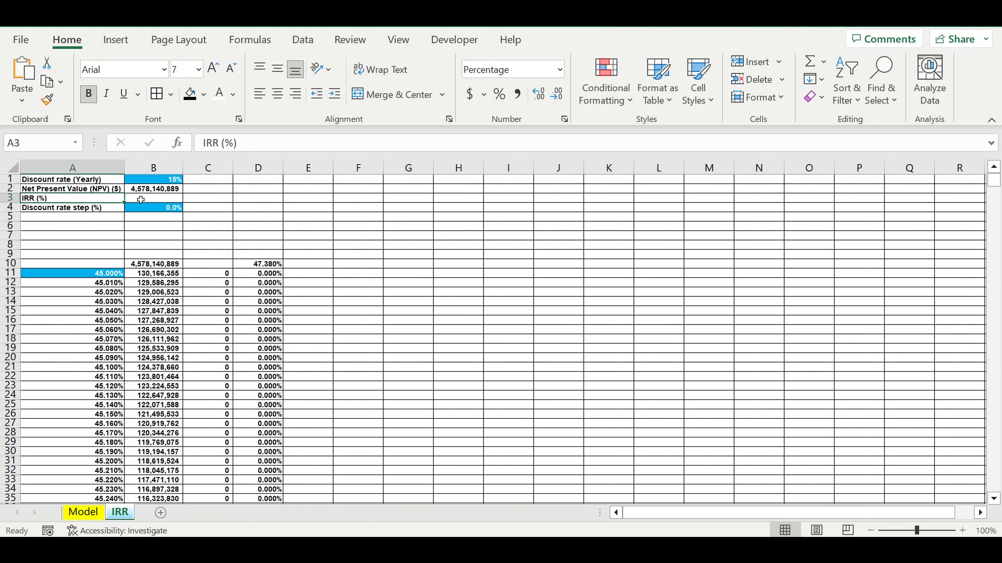
pyautogui.click(141, 200)
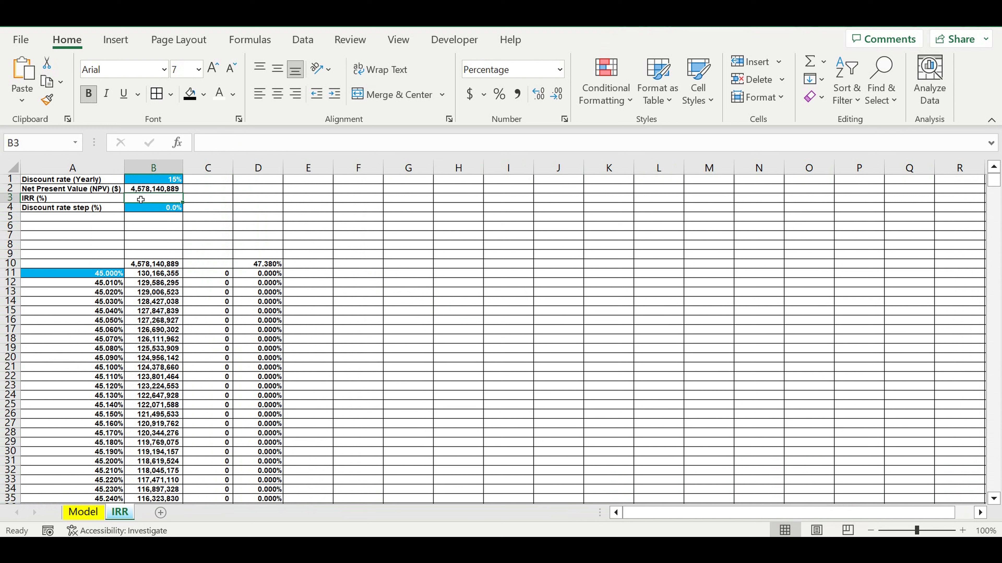
pyautogui.click(261, 262)
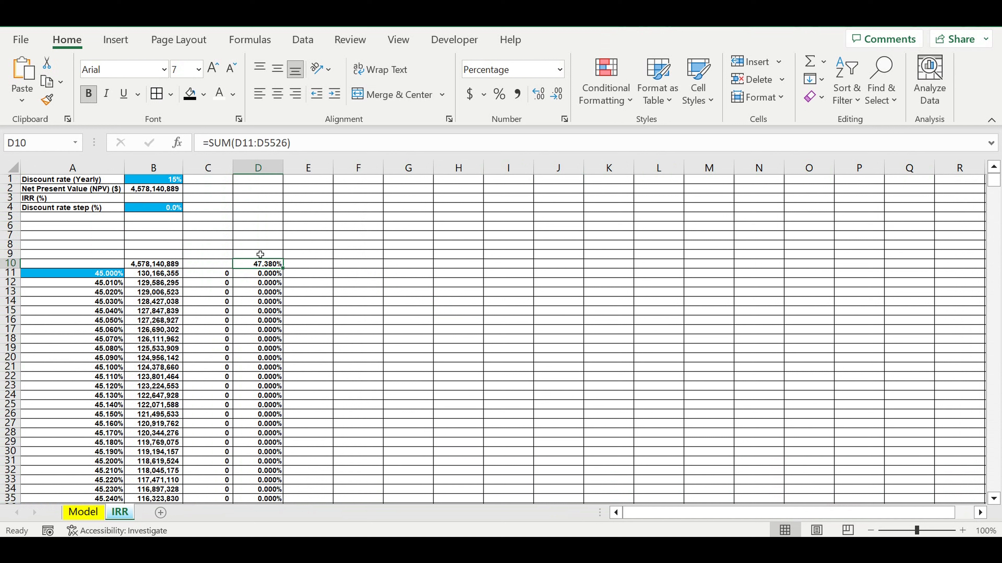
pyautogui.hotkey('ctrl', 'c')
pyautogui.click(153, 201)
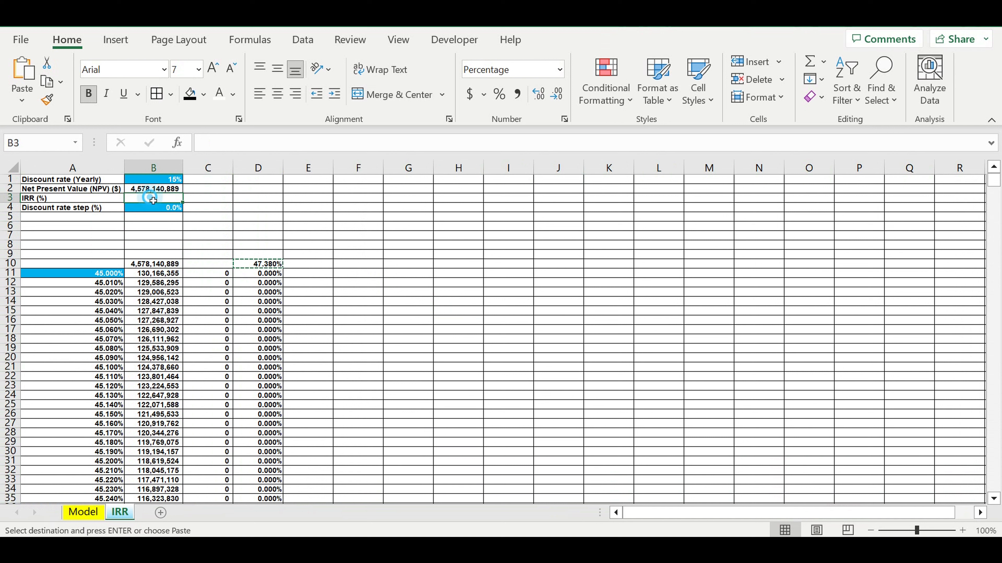
pyautogui.press('Return')
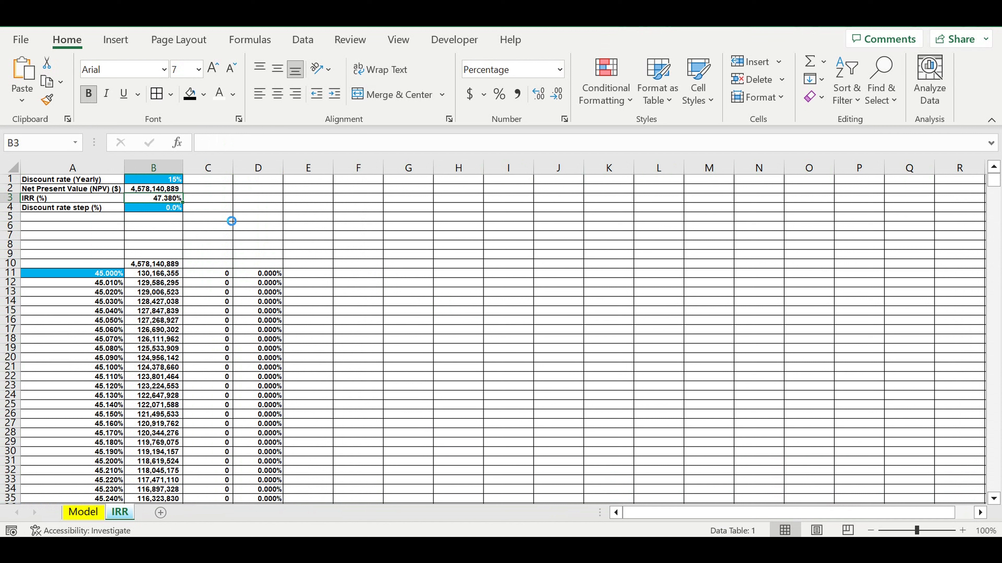
pyautogui.click(254, 219)
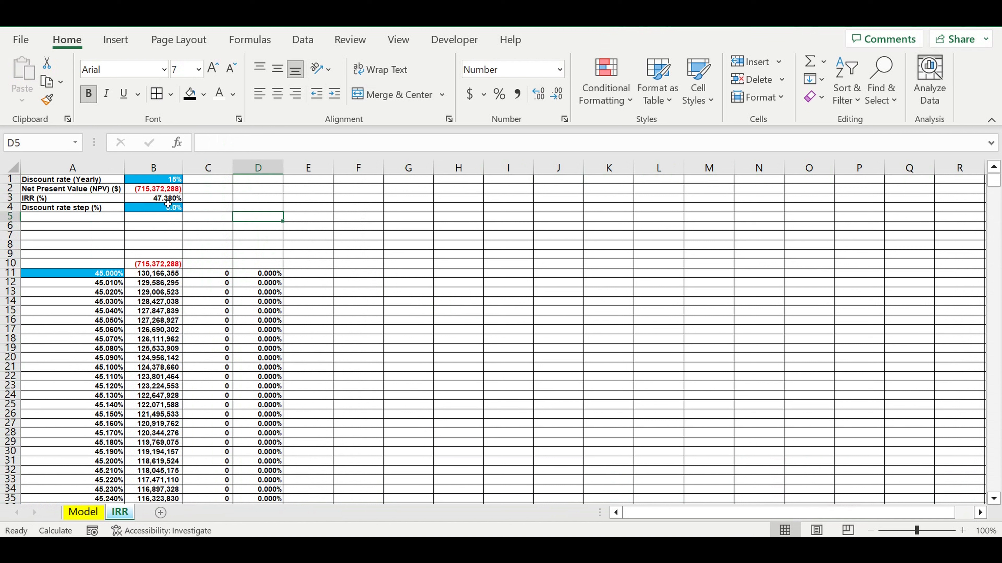
pyautogui.press('F9')
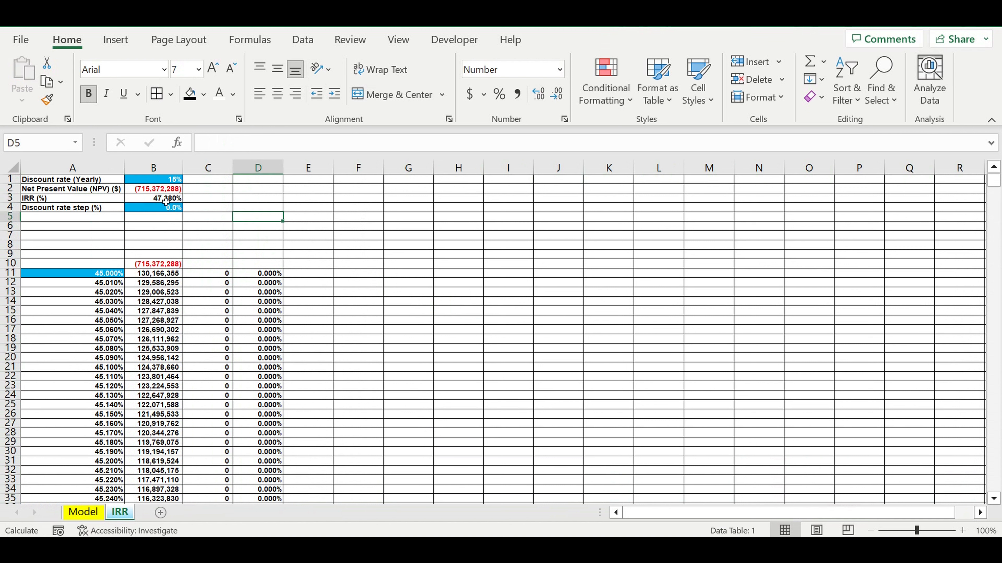
# - Show the discount rate step in B4 with three decimal places
pyautogui.click(166, 202)
pyautogui.click(539, 94)
pyautogui.click(538, 94)
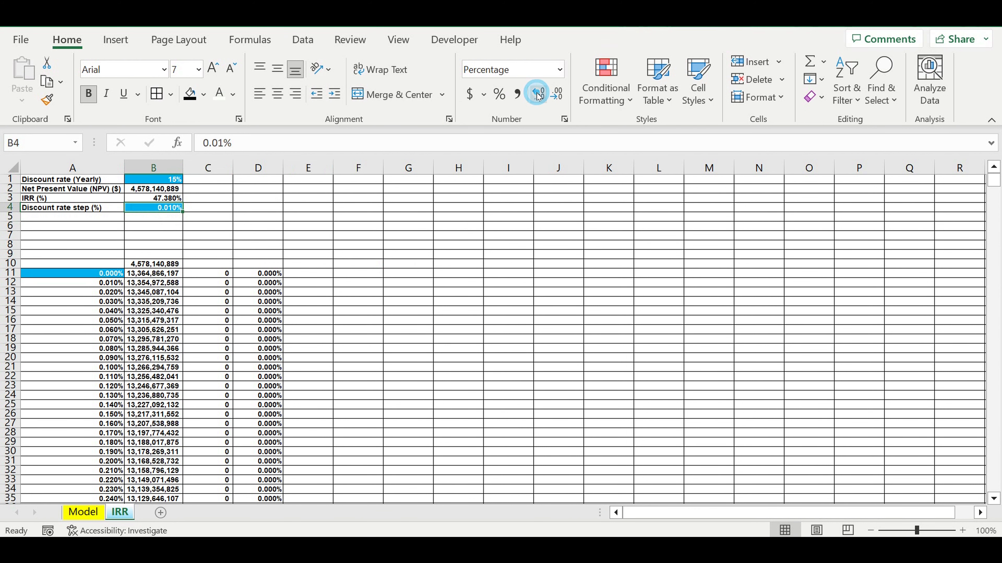
# - Set the Global pricing COEFF in B610 of the Model sheet to 80% and recalculate the IRR sheet
pyautogui.click(81, 514)
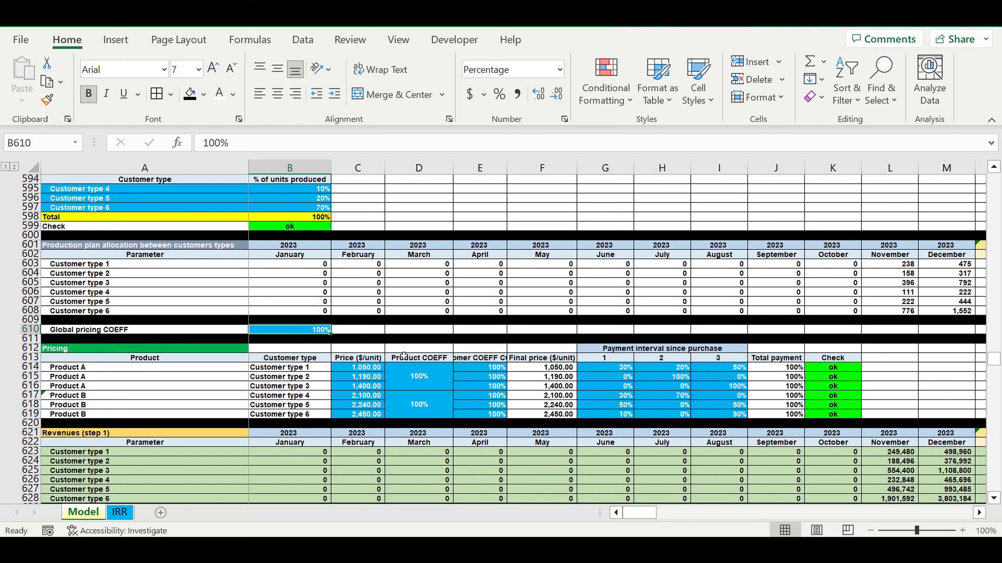
pyautogui.write('80')
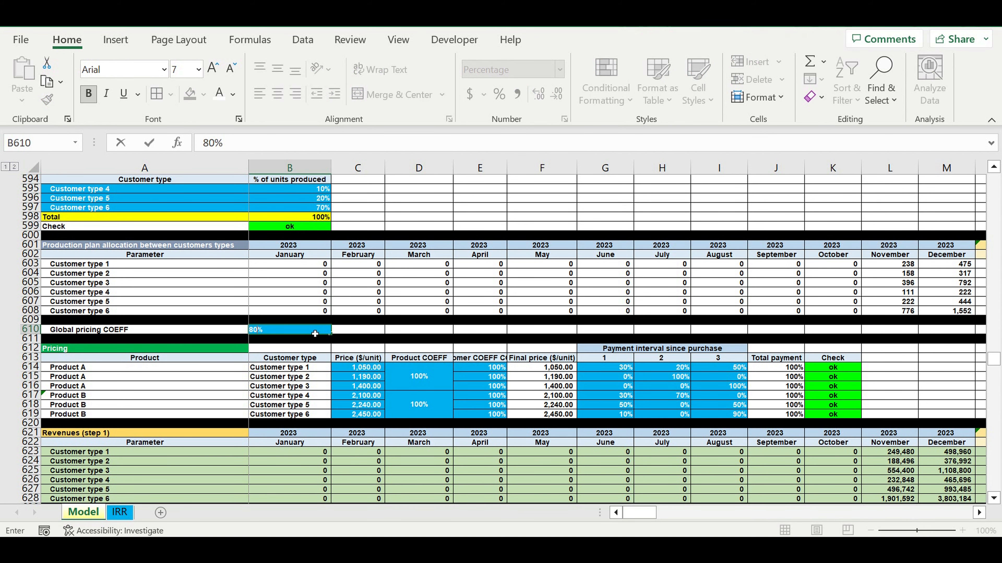
pyautogui.click(316, 348)
pyautogui.click(120, 513)
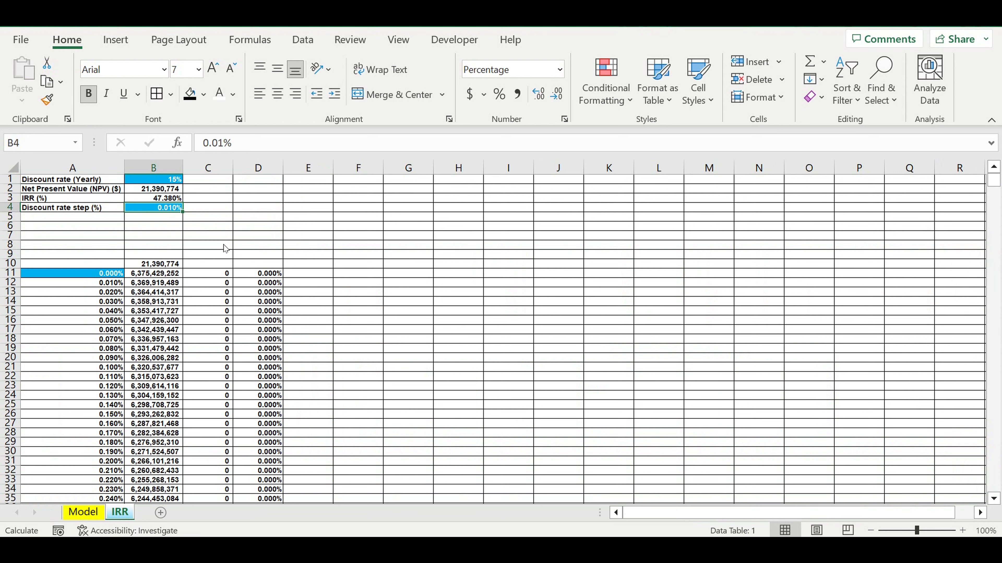
pyautogui.press('F9')
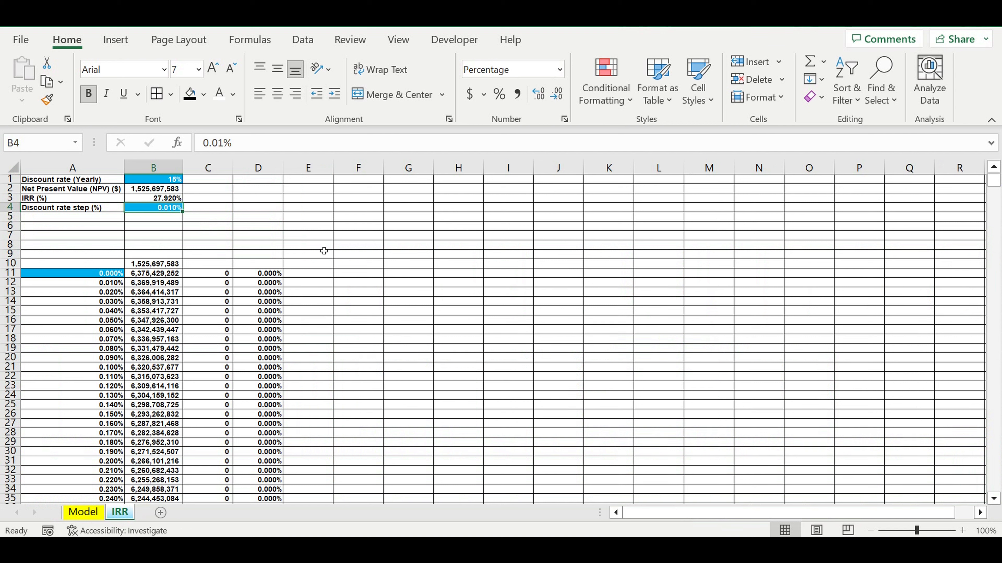
# - Check the IRR in B3 against the NPV sign change in B2802:B2803 and the rates in A2803 and D2803
pyautogui.click(166, 312)
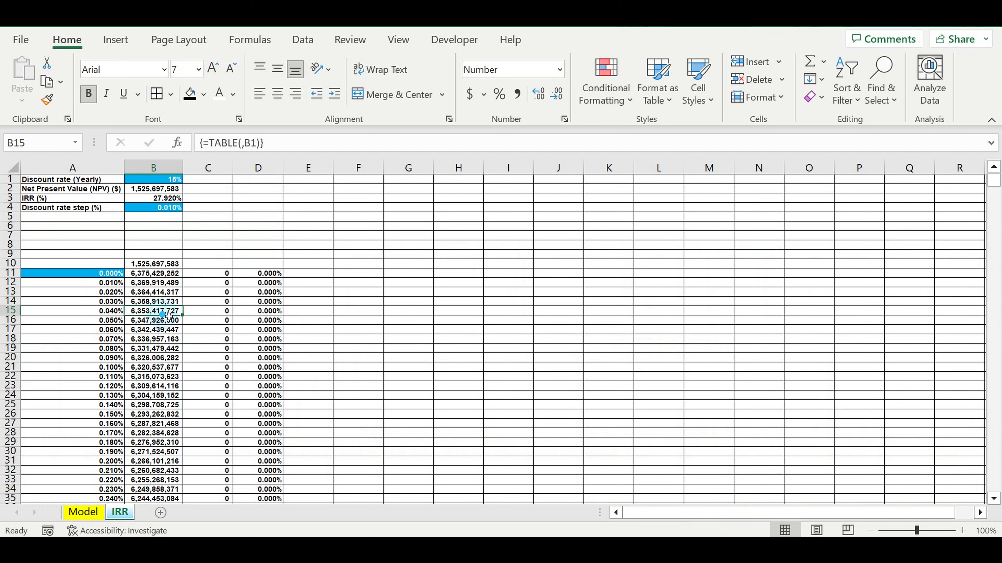
pyautogui.click(169, 200)
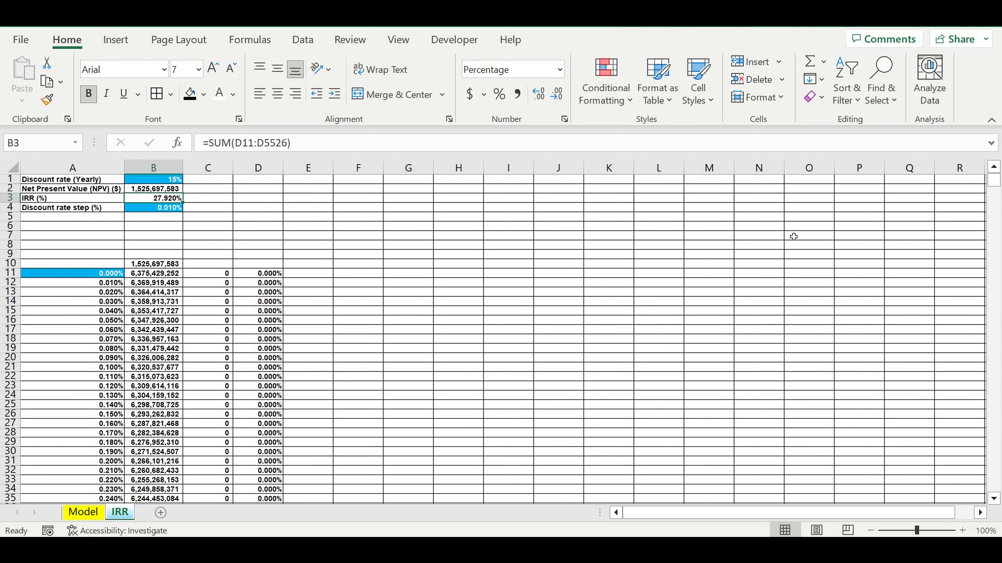
pyautogui.moveTo(995, 180); pyautogui.dragTo(994, 340)
pyautogui.scroll(20, 477, 334)
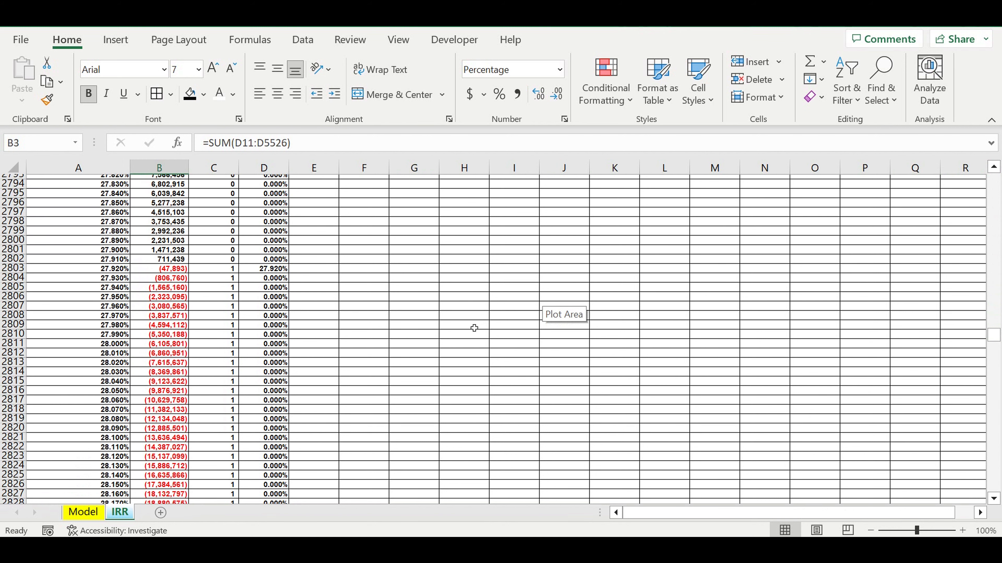
pyautogui.click(164, 268)
pyautogui.click(161, 261)
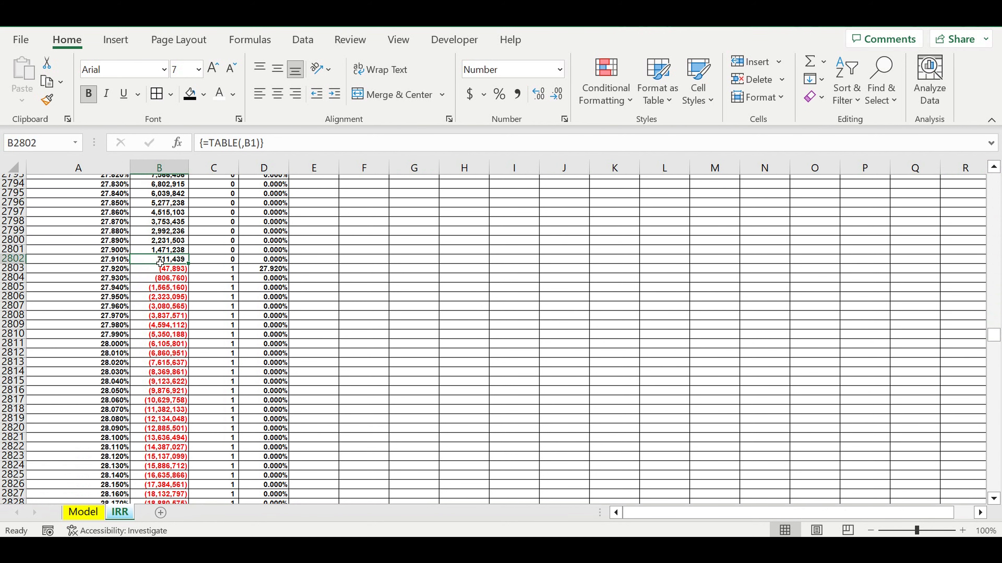
pyautogui.click(168, 270)
pyautogui.click(279, 270)
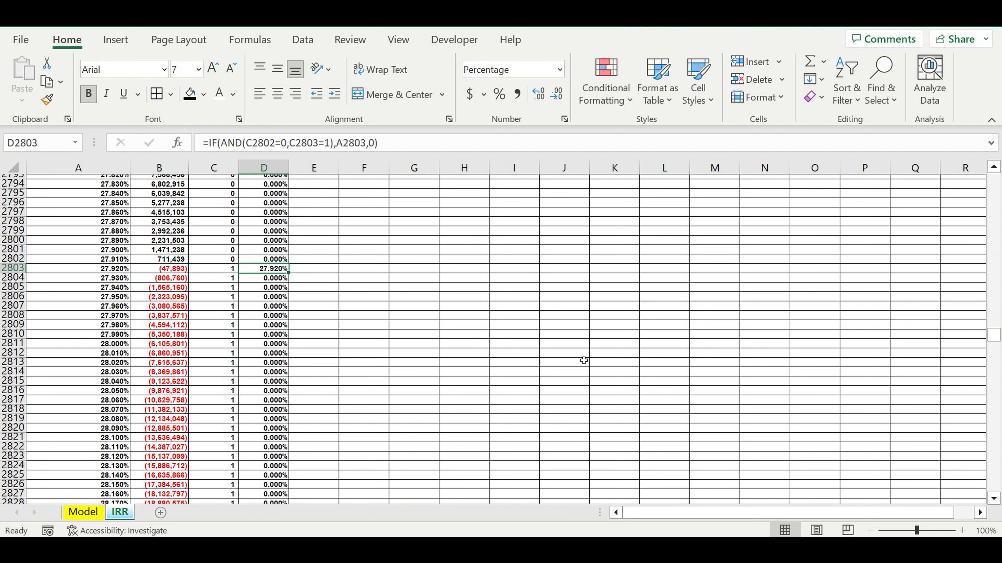
pyautogui.click(98, 270)
pyautogui.moveTo(993, 339); pyautogui.dragTo(993, 180)
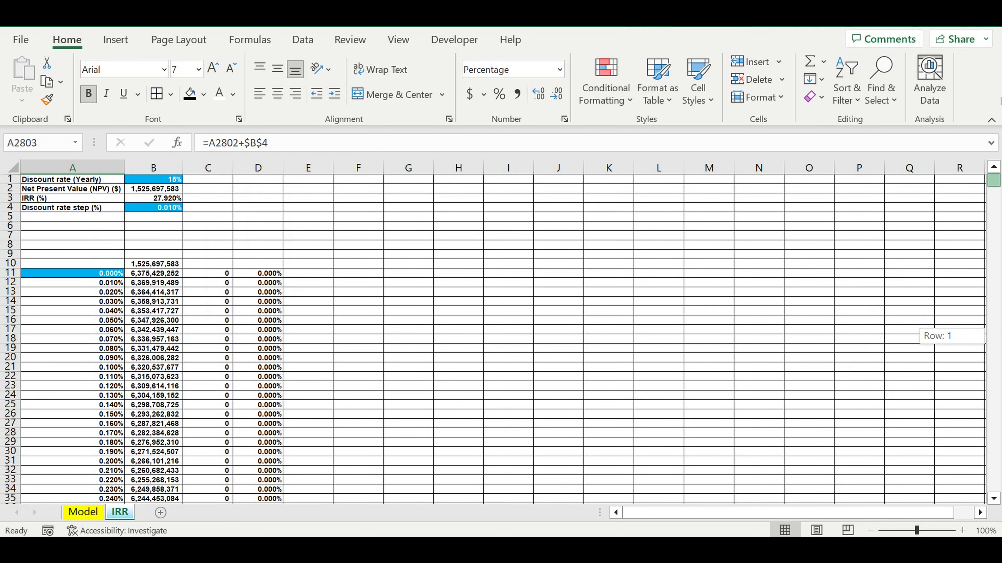
pyautogui.click(155, 198)
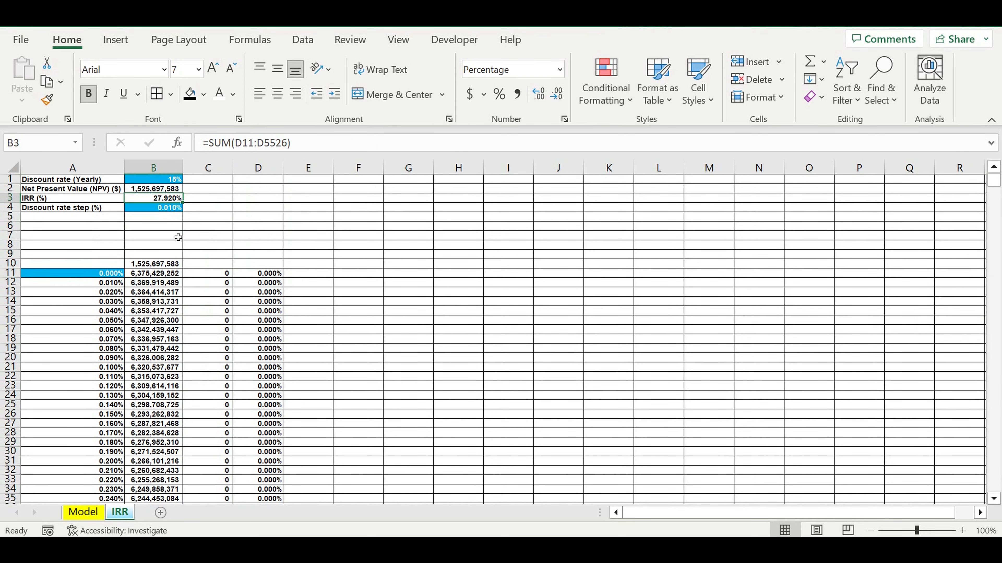
# - Insert a row below Net Value ($) in the Financial efficiency block of the Model sheet, at row 4070
pyautogui.click(84, 512)
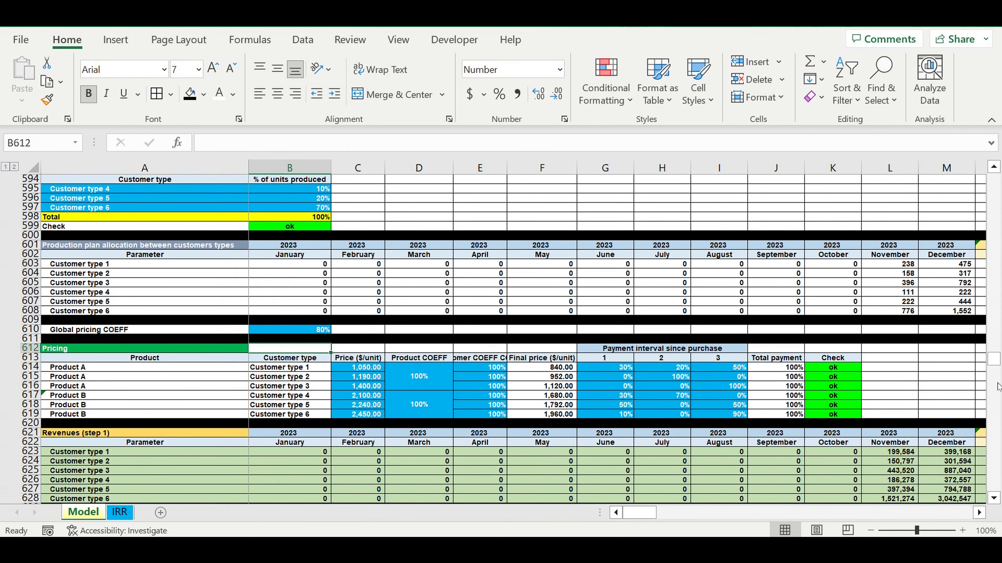
pyautogui.moveTo(993, 362); pyautogui.dragTo(994, 359)
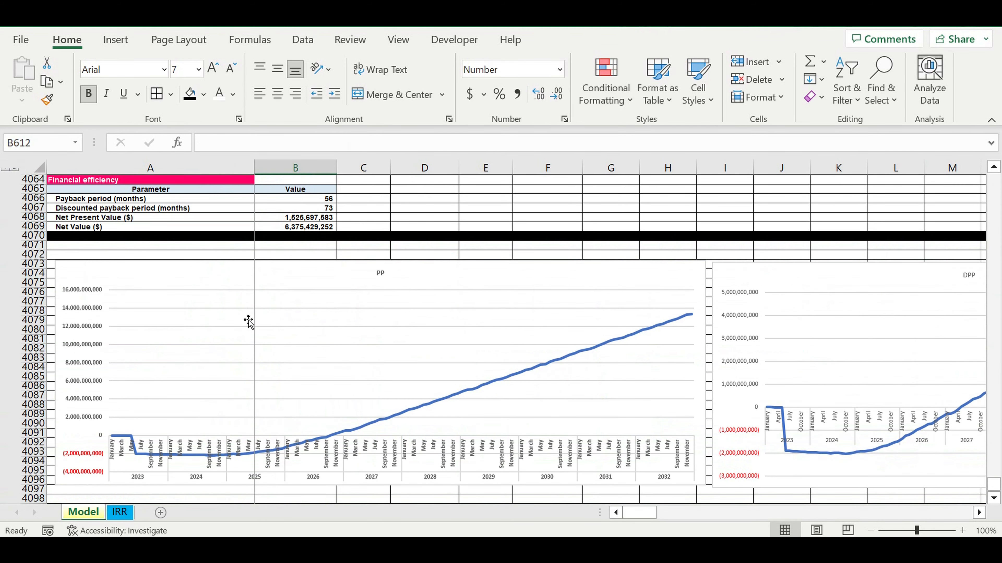
pyautogui.scroll(3, 215, 293)
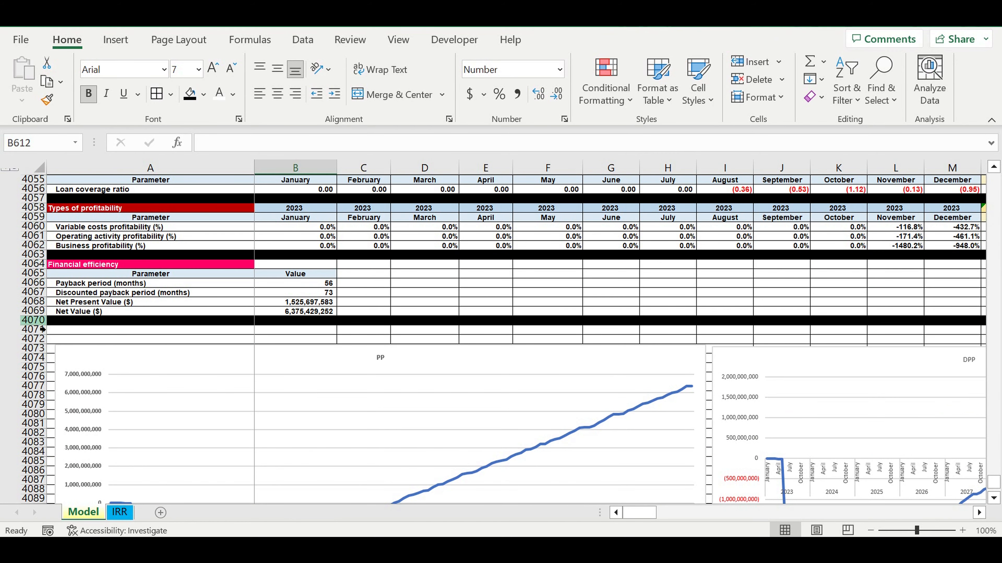
pyautogui.click(37, 320)
pyautogui.rightClick(37, 320)
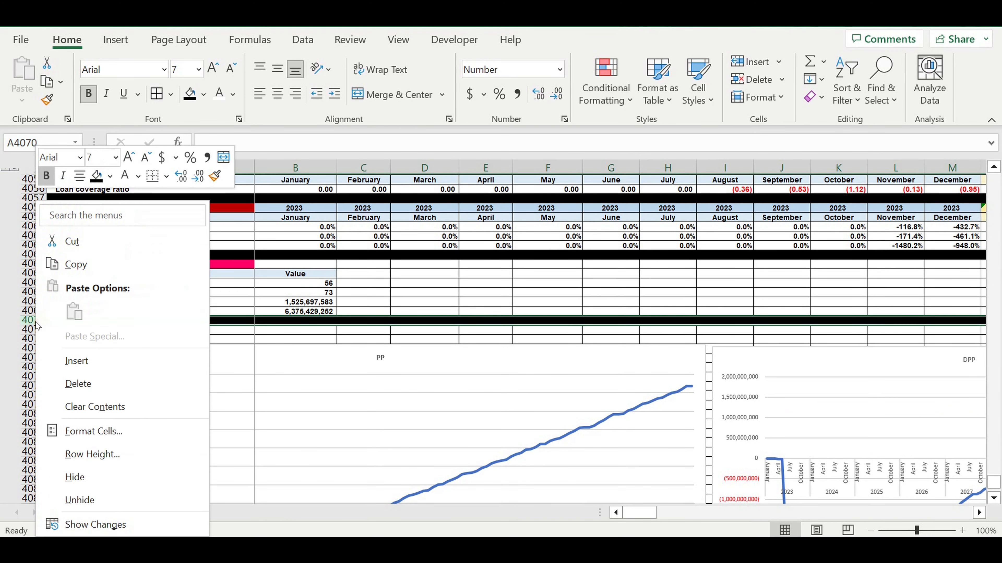
pyautogui.click(85, 366)
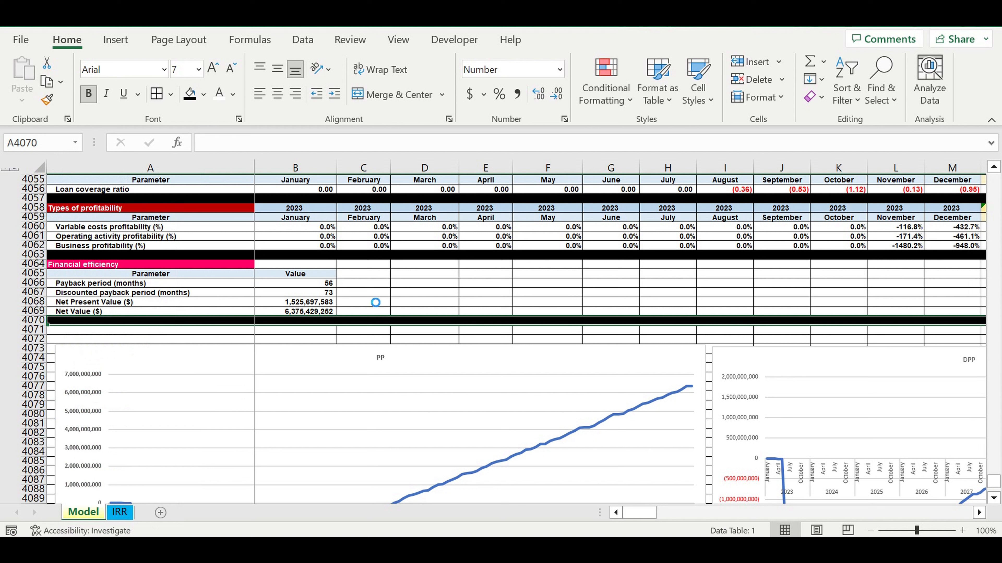
pyautogui.click(370, 293)
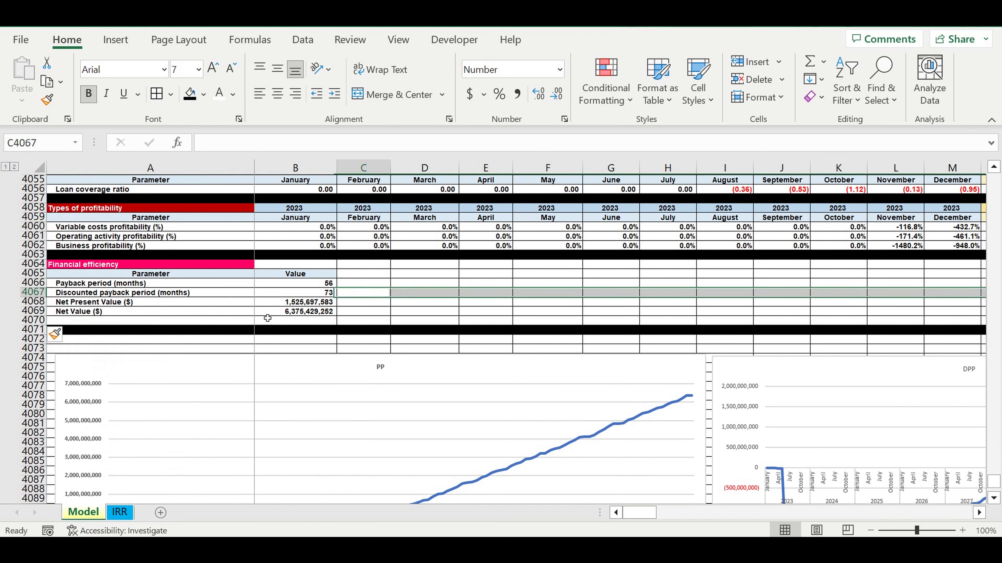
# - Link A4070 in the Model's Financial efficiency block to the IRR (%) label in A3 of the IRR sheet
pyautogui.click(168, 322)
pyautogui.write('=')
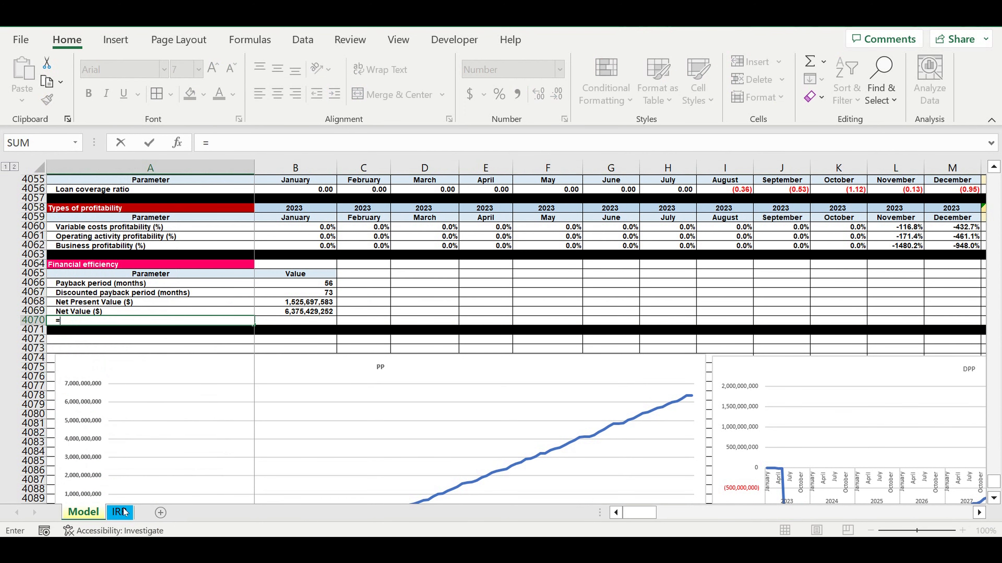
pyautogui.click(123, 511)
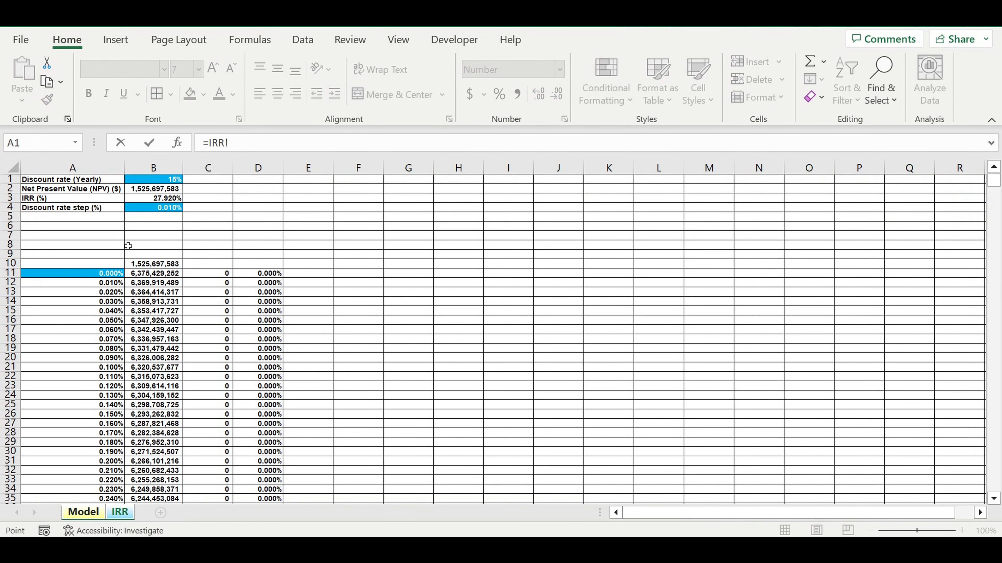
pyautogui.click(43, 198)
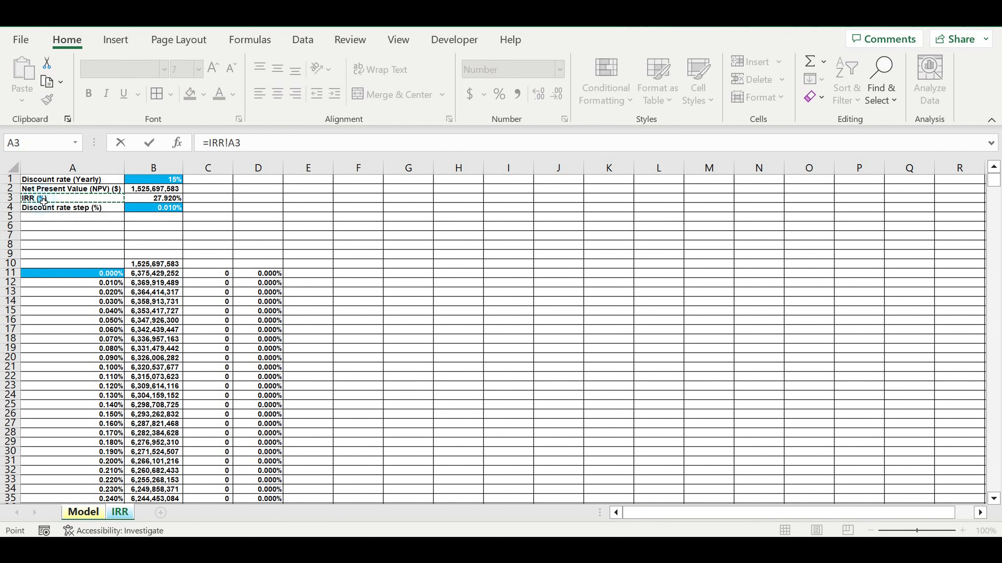
pyautogui.press('Return')
# - Link B4070 of the Model sheet to the IRR value in B3 of the IRR sheet
pyautogui.click(229, 321)
pyautogui.click(290, 323)
pyautogui.write('=')
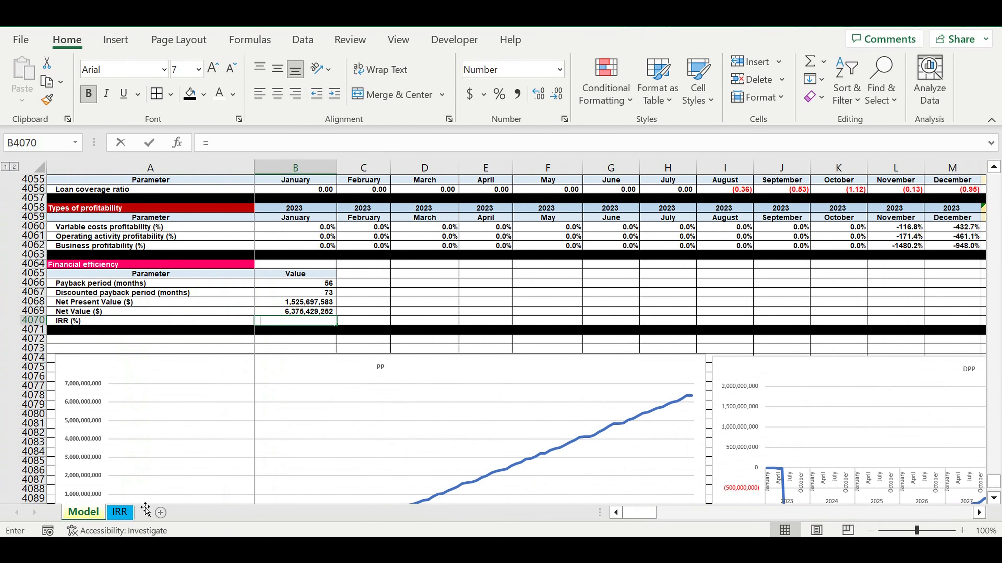
pyautogui.click(119, 512)
pyautogui.click(150, 200)
pyautogui.press('Return')
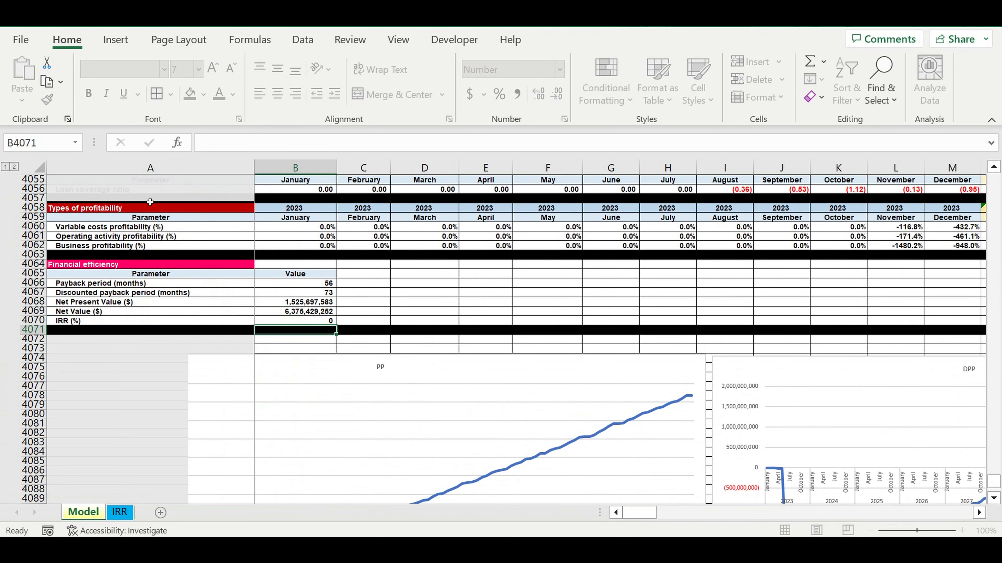
# - Format the IRR value in B4070 as a percentage with three decimal places
pyautogui.click(320, 321)
pyautogui.click(500, 94)
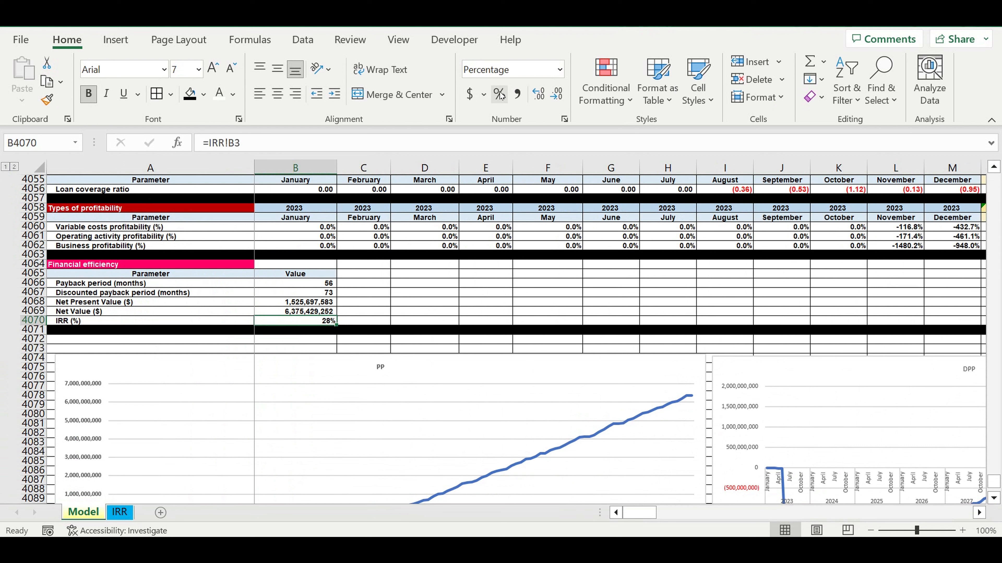
pyautogui.click(538, 96)
pyautogui.click(540, 98)
pyautogui.click(540, 98)
pyautogui.click(409, 299)
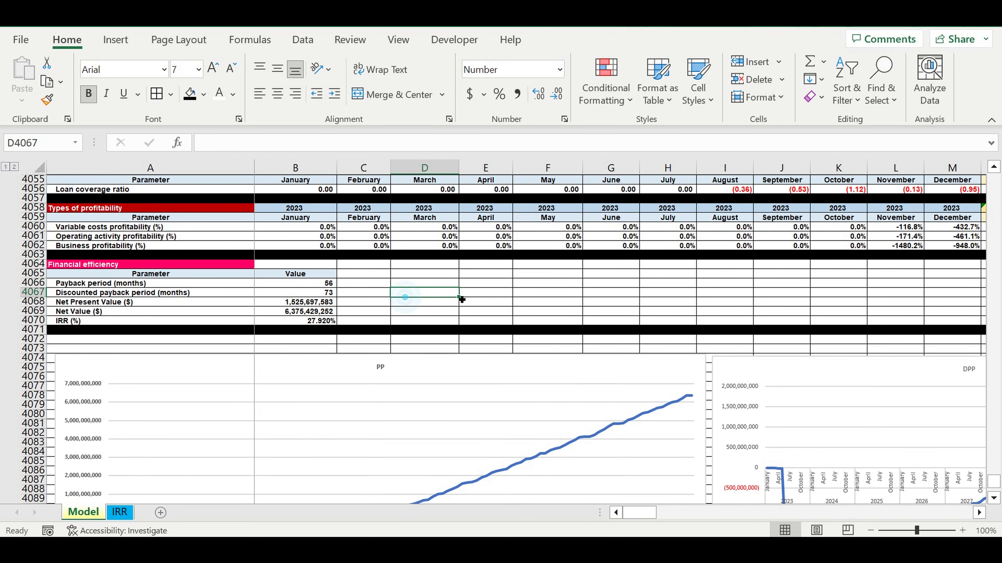
pyautogui.click(485, 297)
# - Indent the parameter labels in A1:A4 of the IRR sheet by one level
pyautogui.click(122, 512)
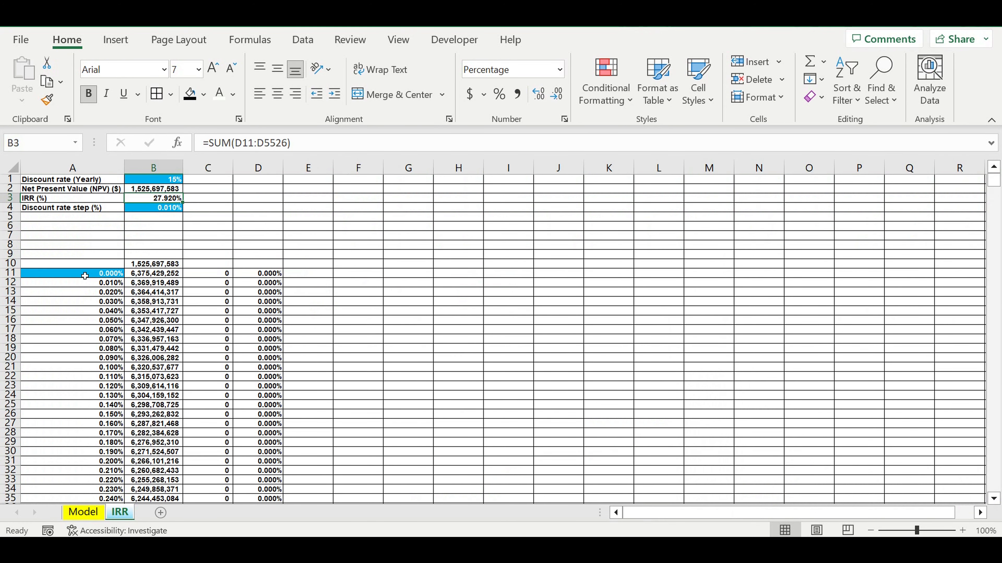
pyautogui.click(85, 276)
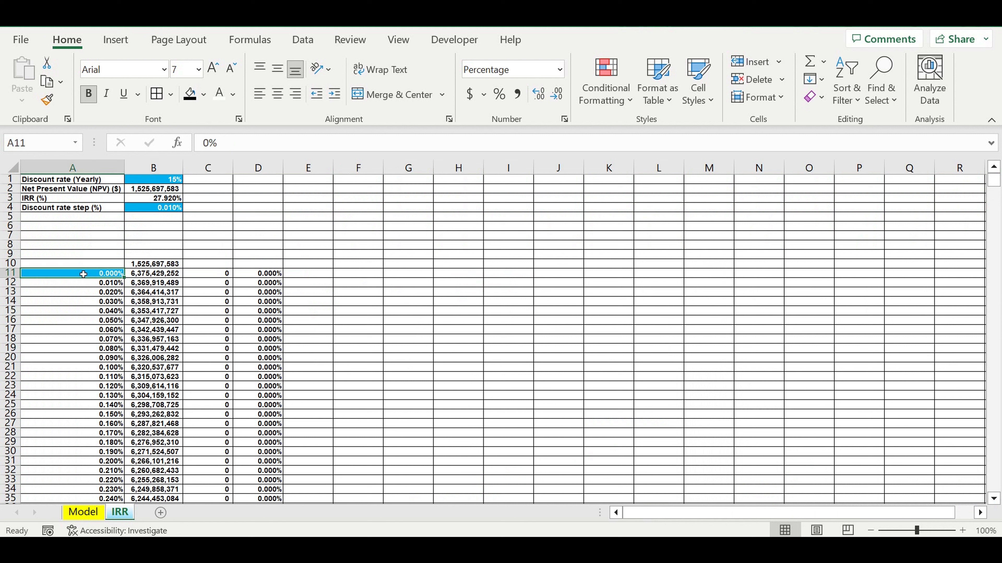
pyautogui.click(160, 210)
pyautogui.click(167, 181)
pyautogui.moveTo(78, 183); pyautogui.dragTo(78, 210)
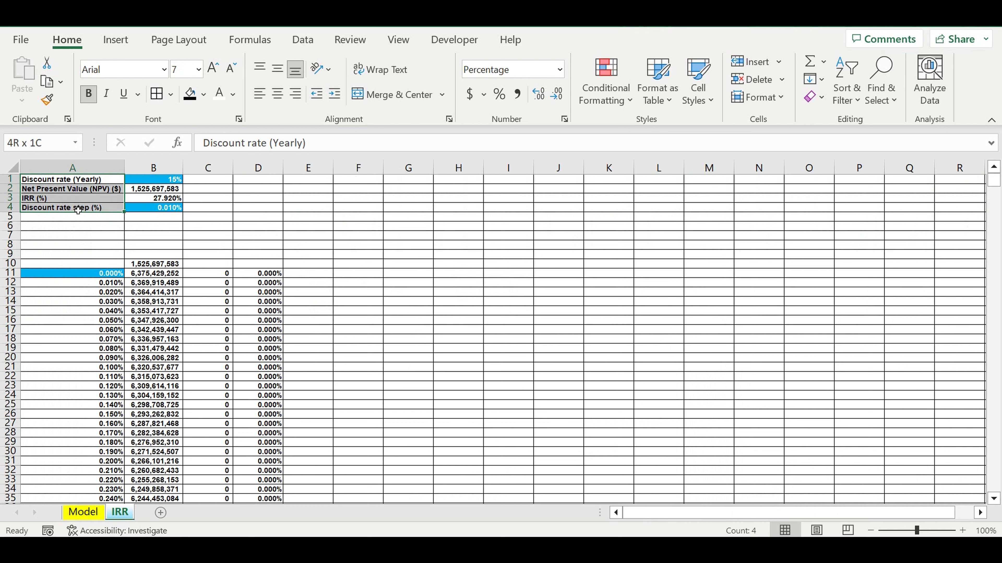
pyautogui.click(334, 93)
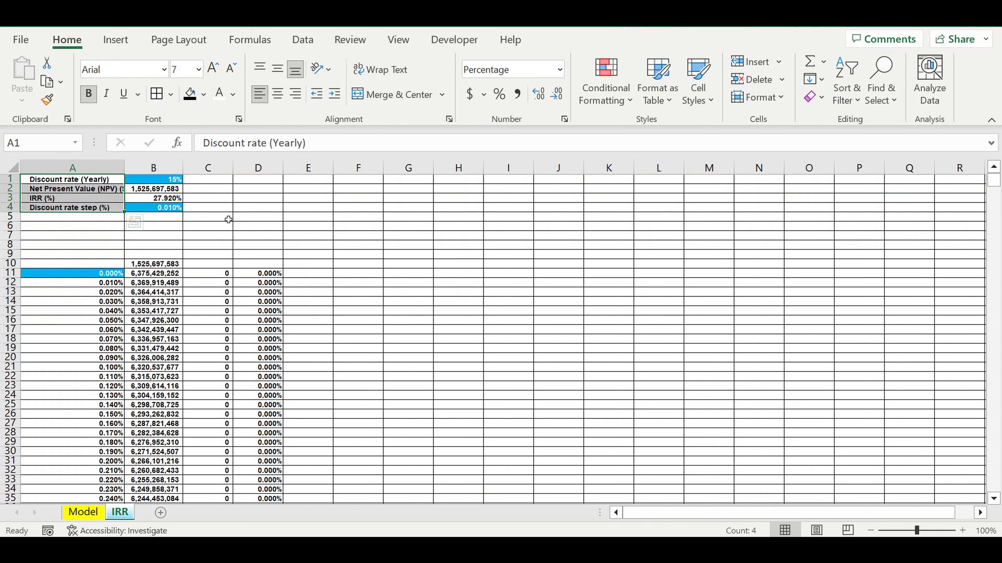
pyautogui.click(157, 198)
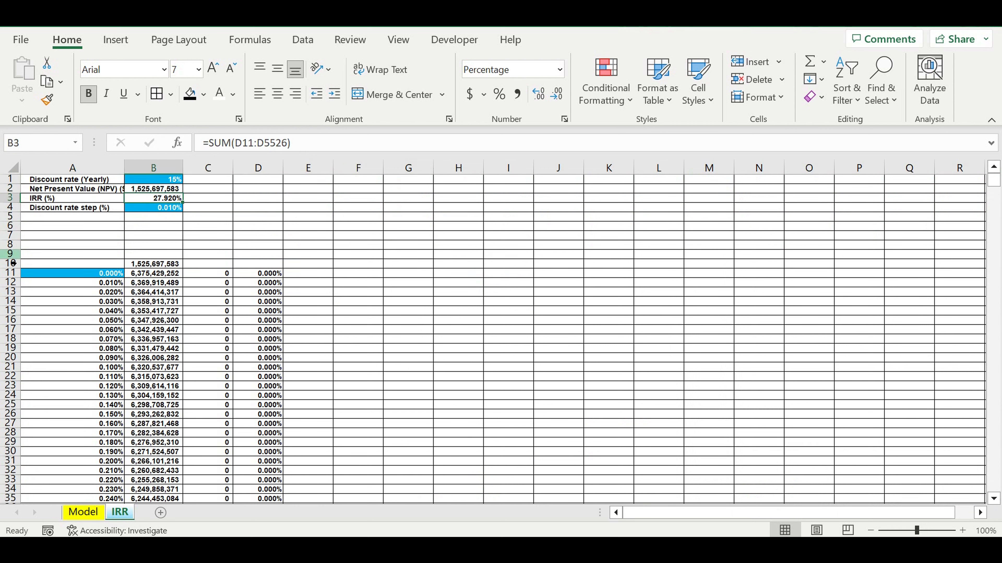
# - Fill row 5 of the IRR sheet with black as a separator below the parameters
pyautogui.click(10, 216)
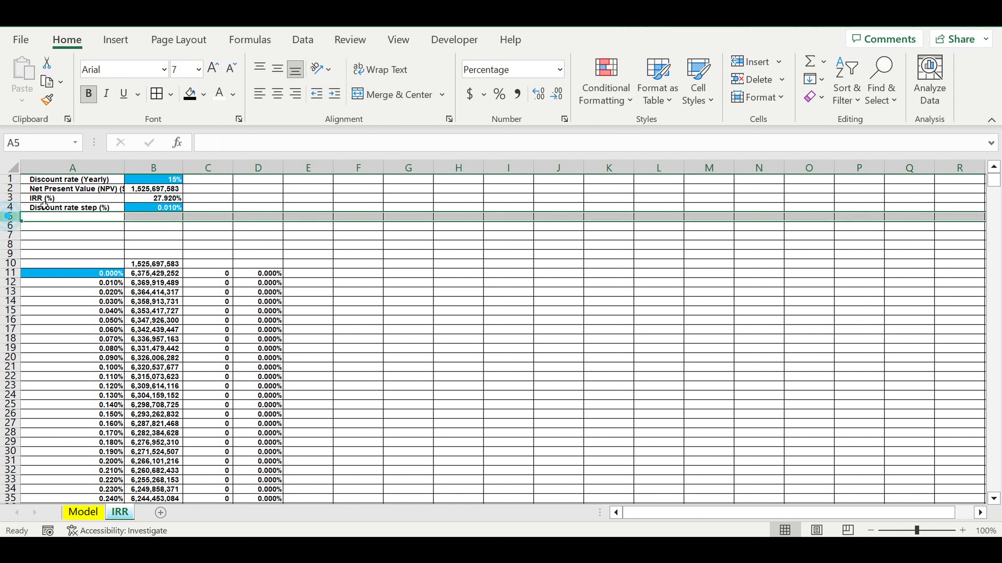
pyautogui.click(190, 94)
pyautogui.click(349, 302)
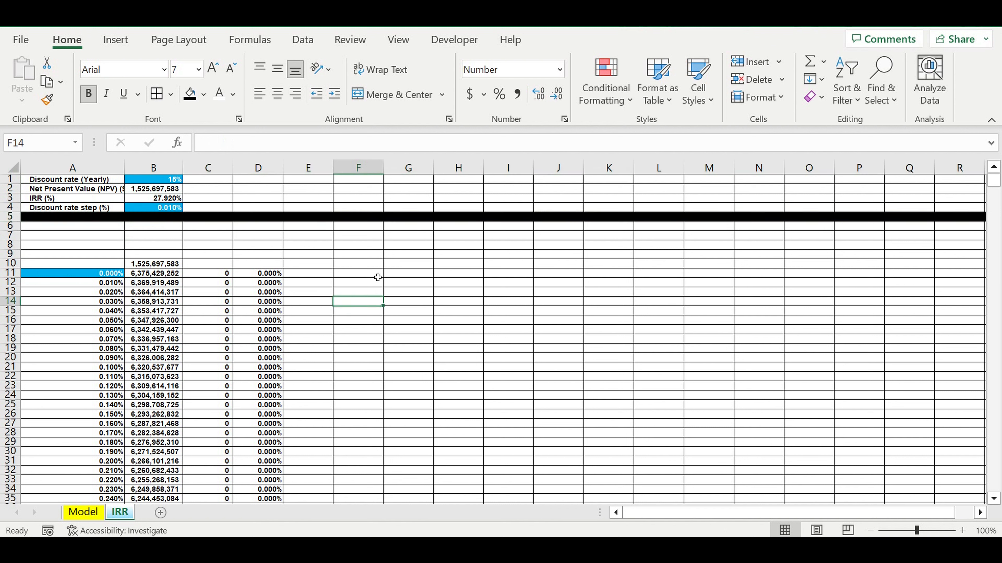